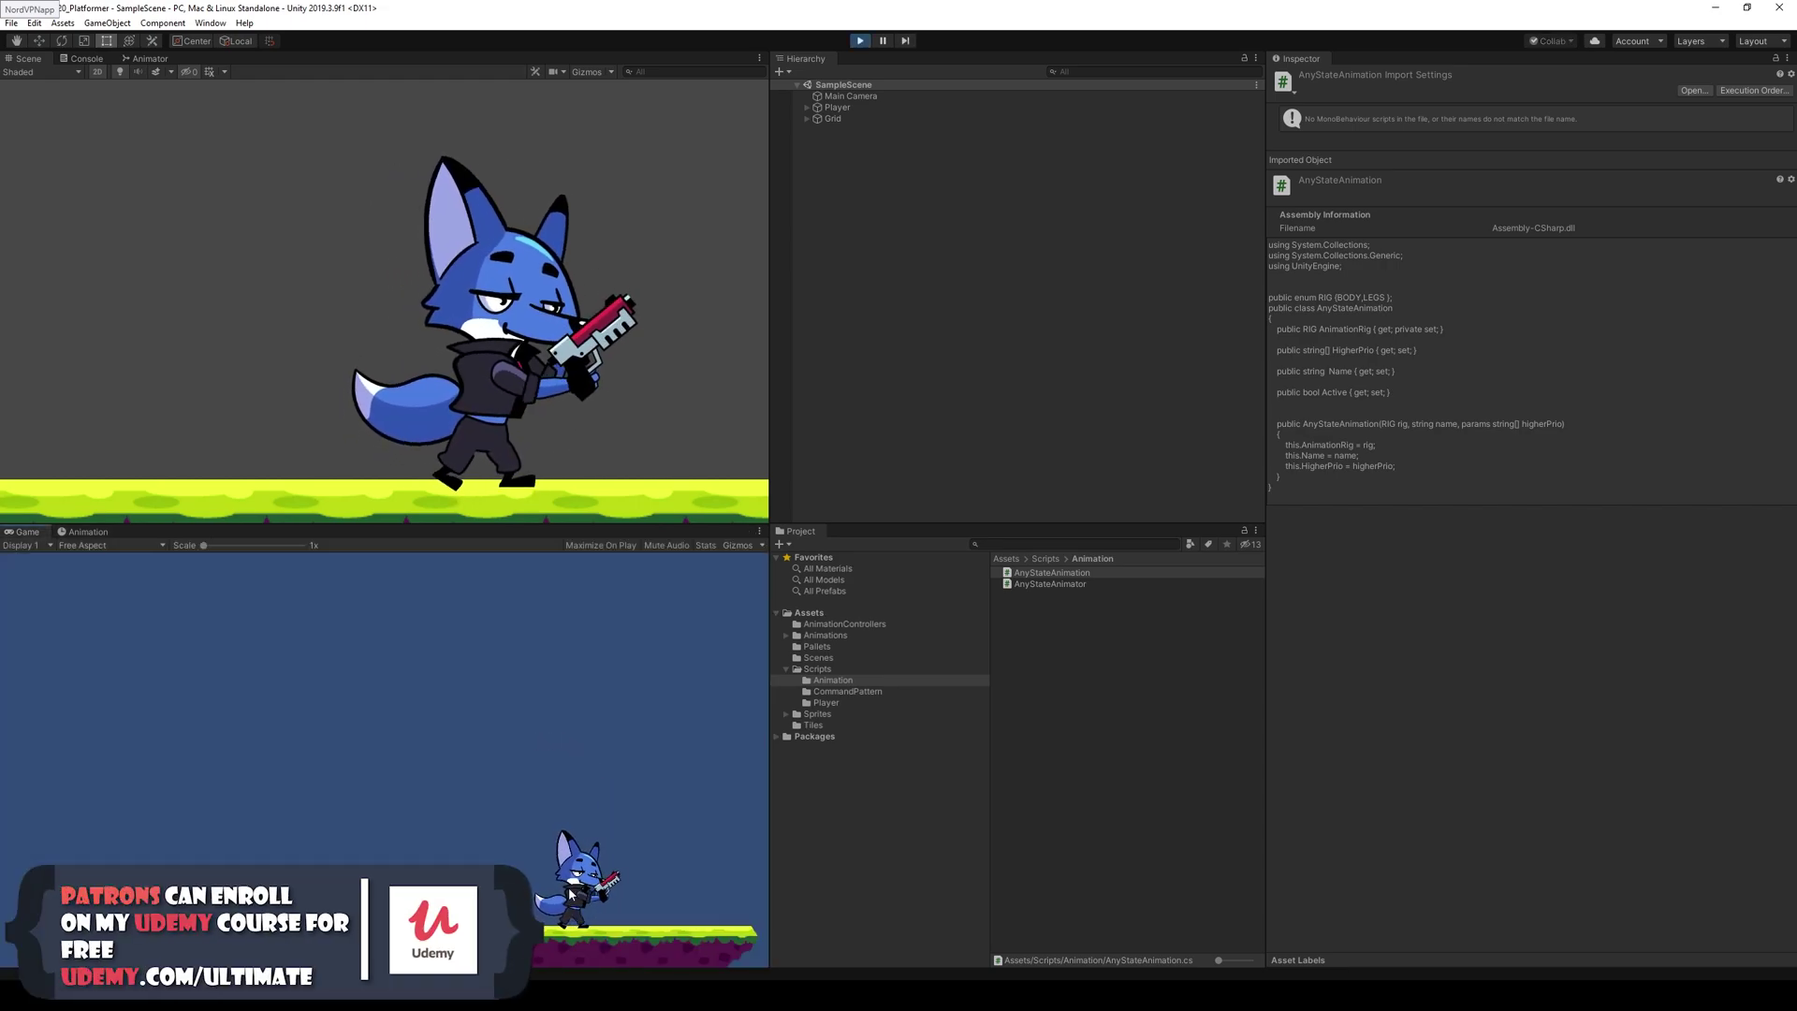
- Run the fox left and right across the platform in Play mode
{"action": "key", "text": "a"}
{"action": "key", "text": "d"}
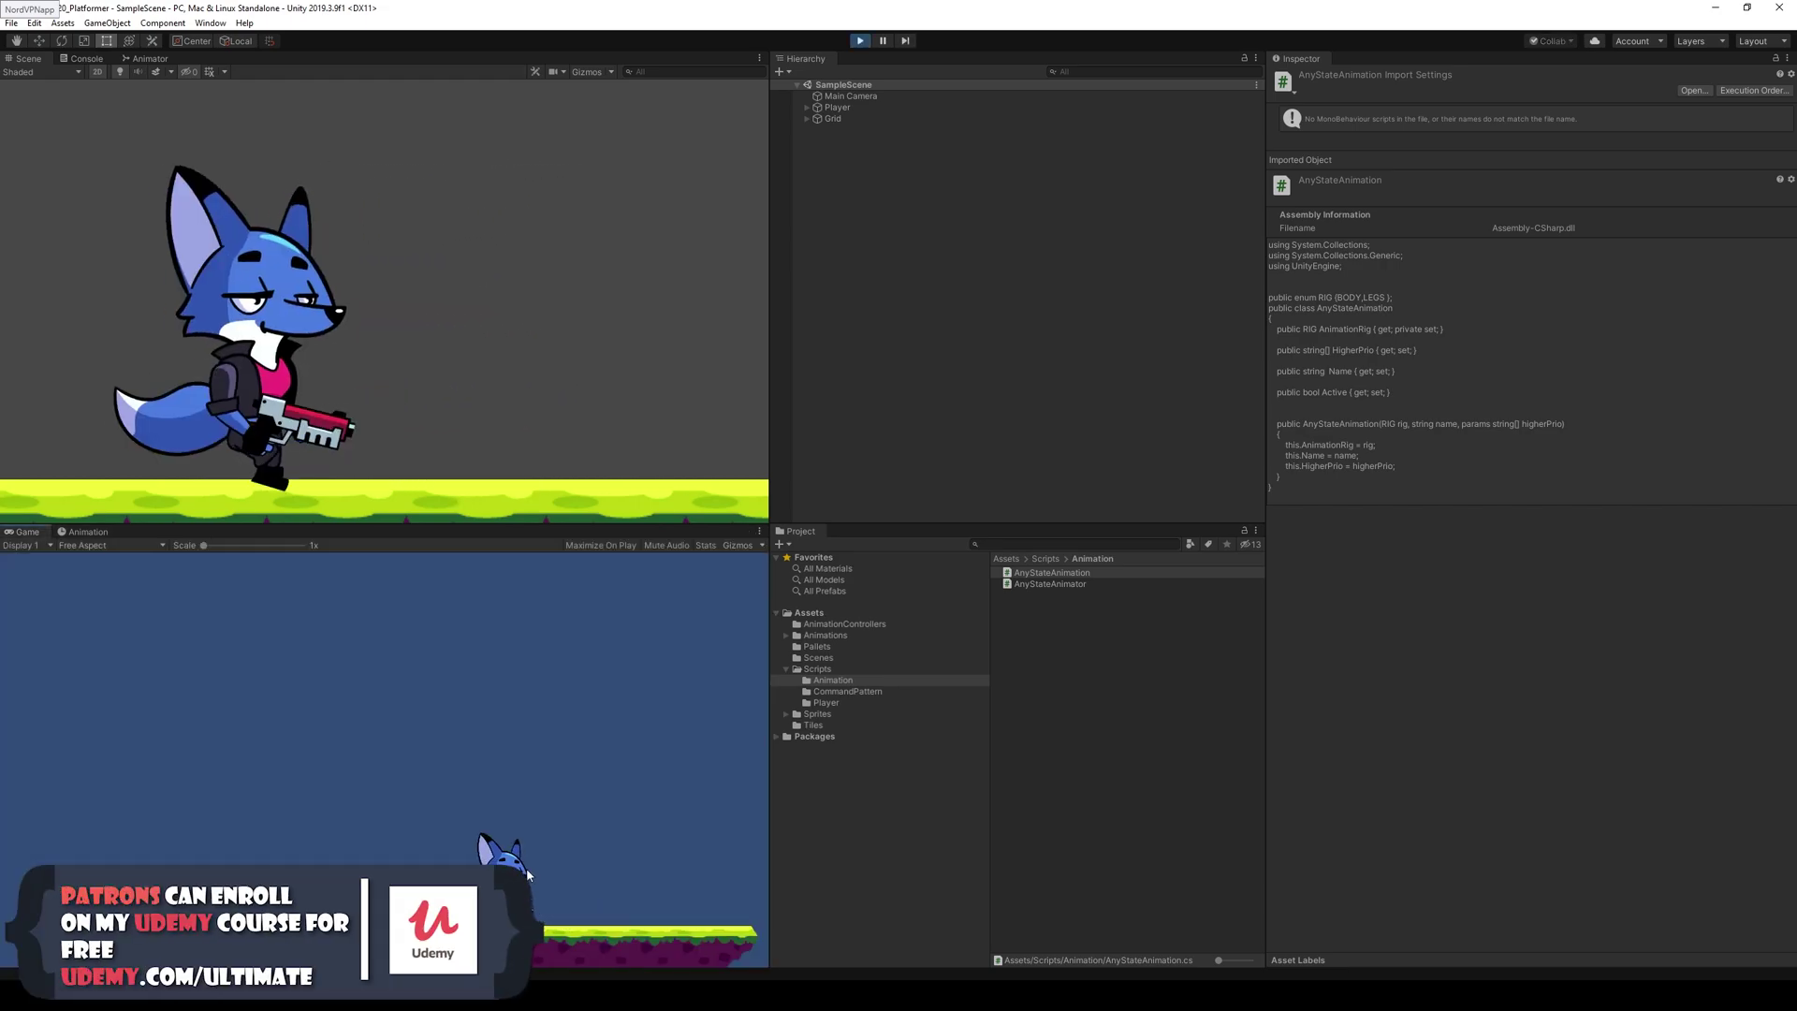
{"action": "key", "text": "a"}
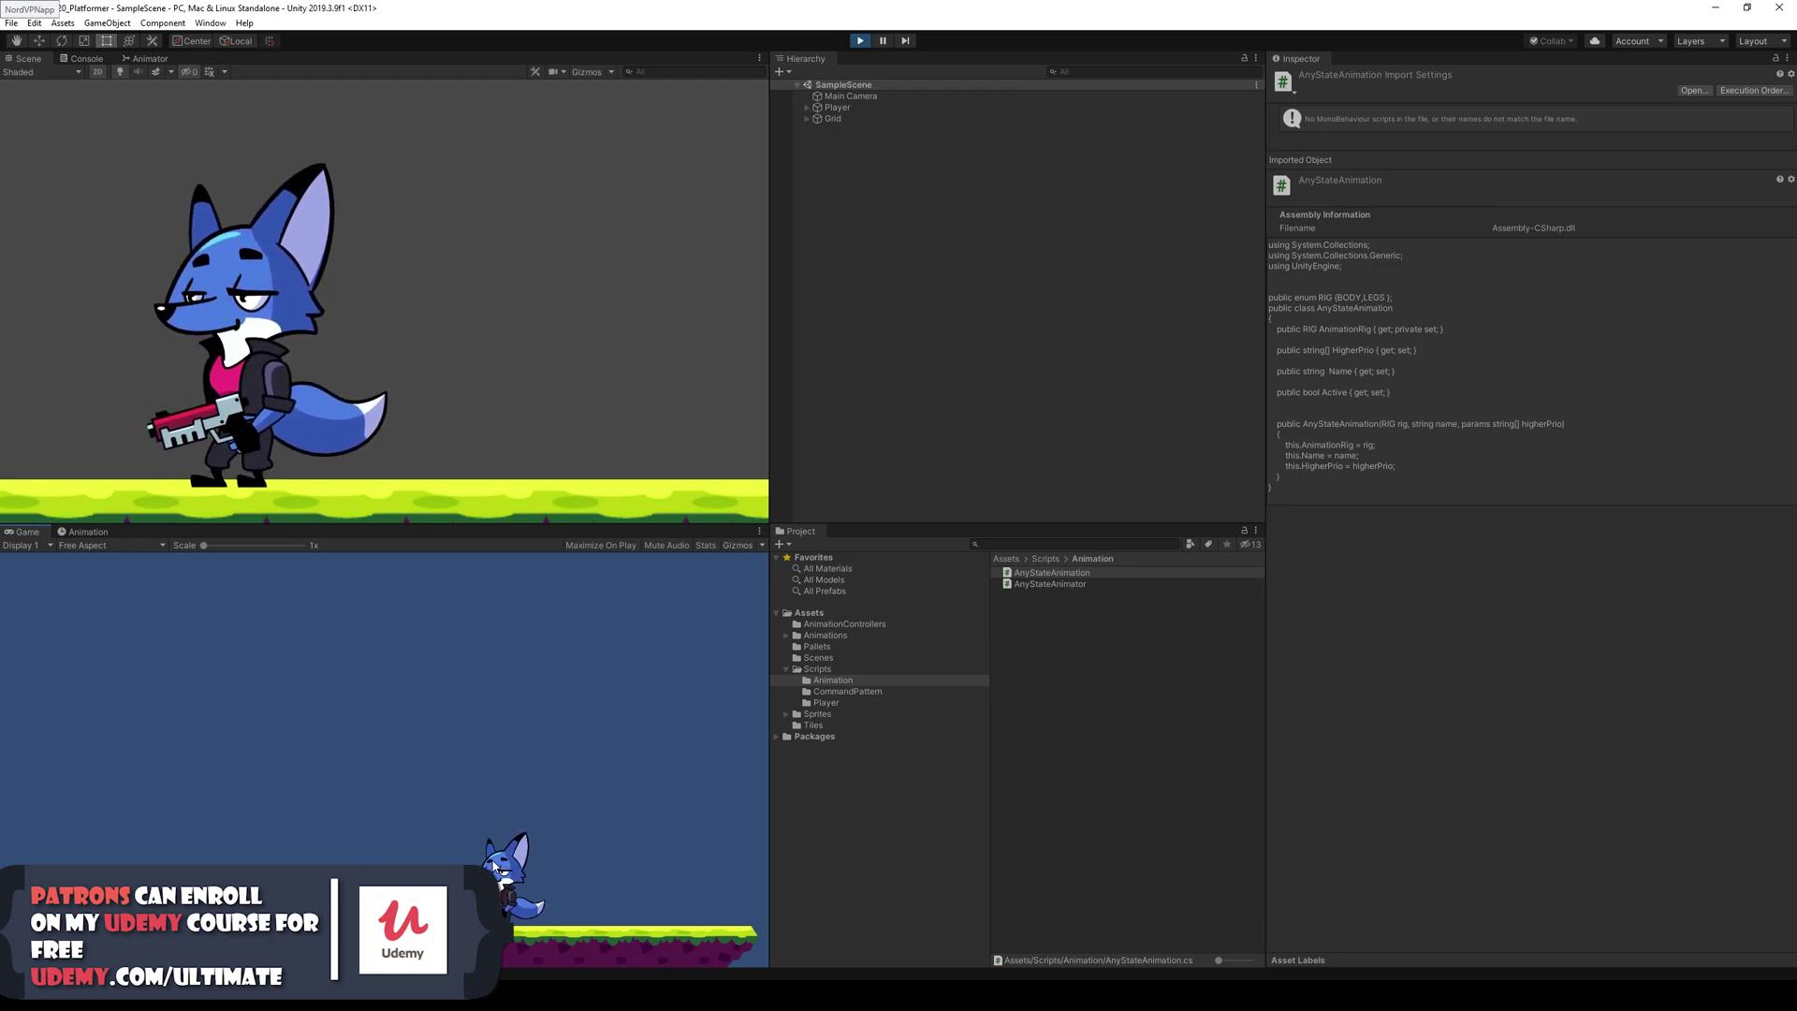
{"action": "key", "text": "d"}
- Attack with the gun, swap to the sword with key 3, and attack again
{"action": "key", "text": "a"}
{"action": "key", "text": "ctrl"}
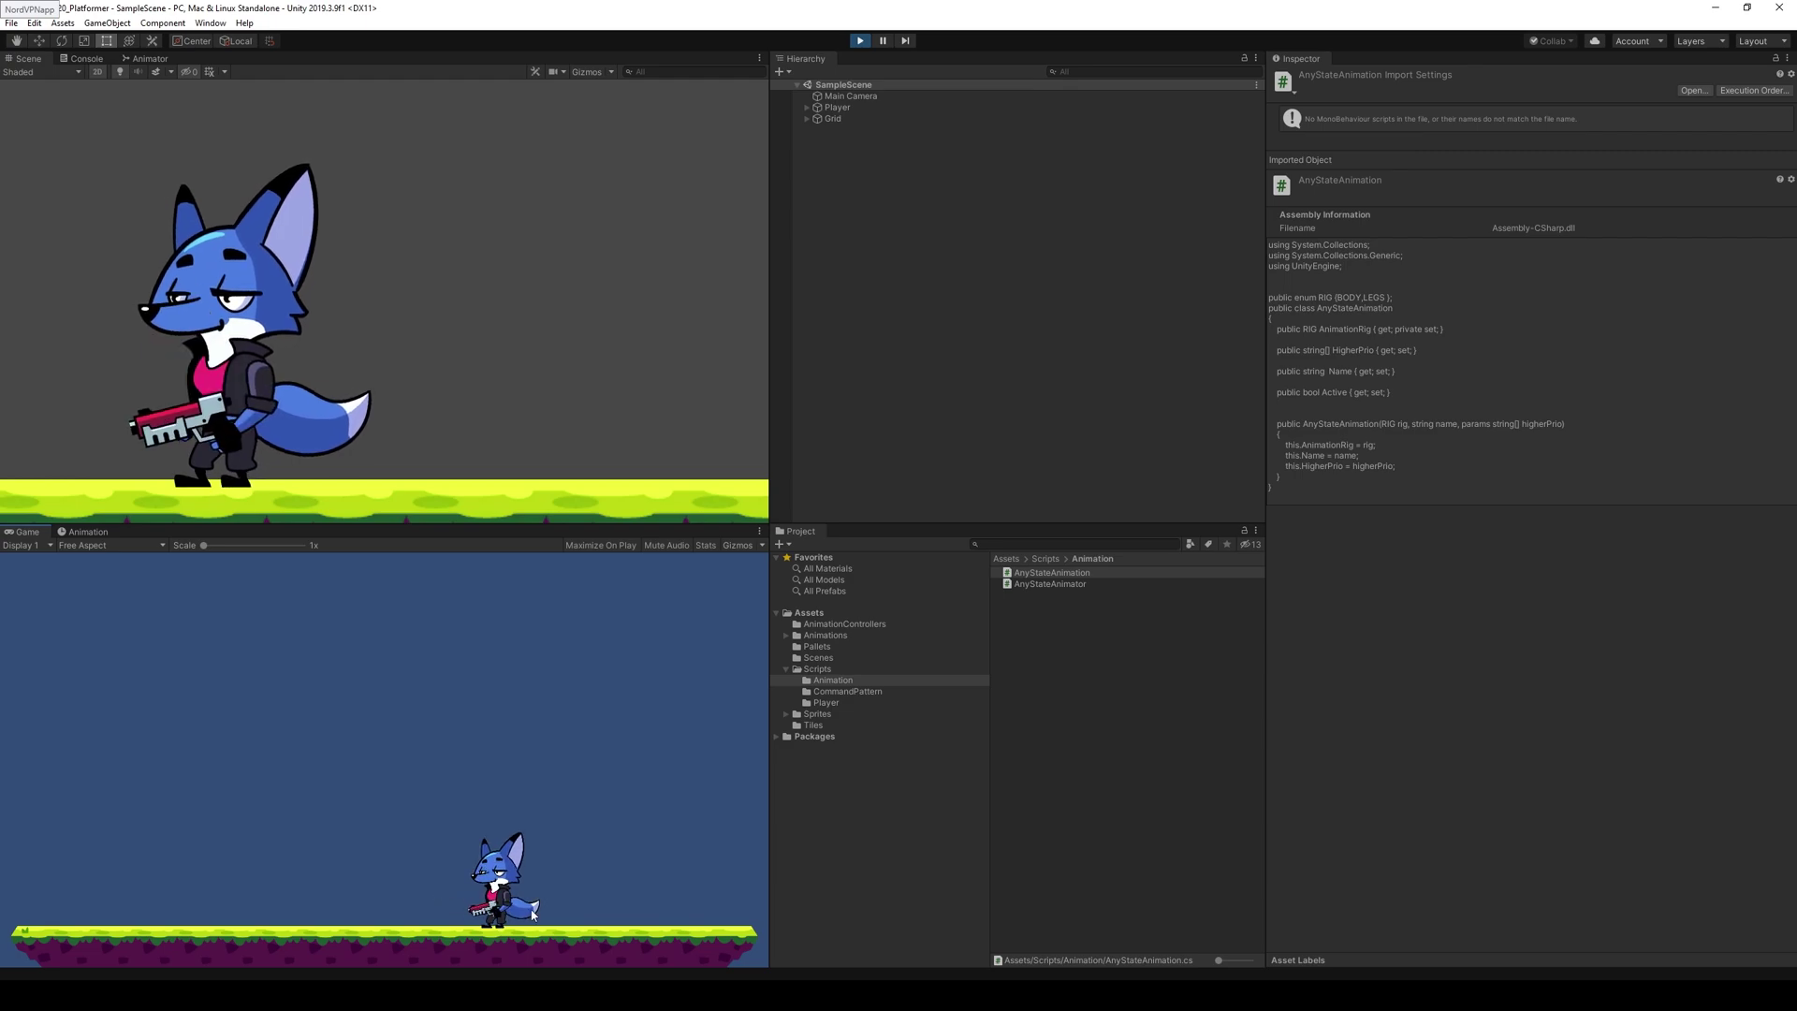
{"action": "key", "text": "ctrl"}
{"action": "key", "text": "3"}
{"action": "key", "text": "ctrl"}
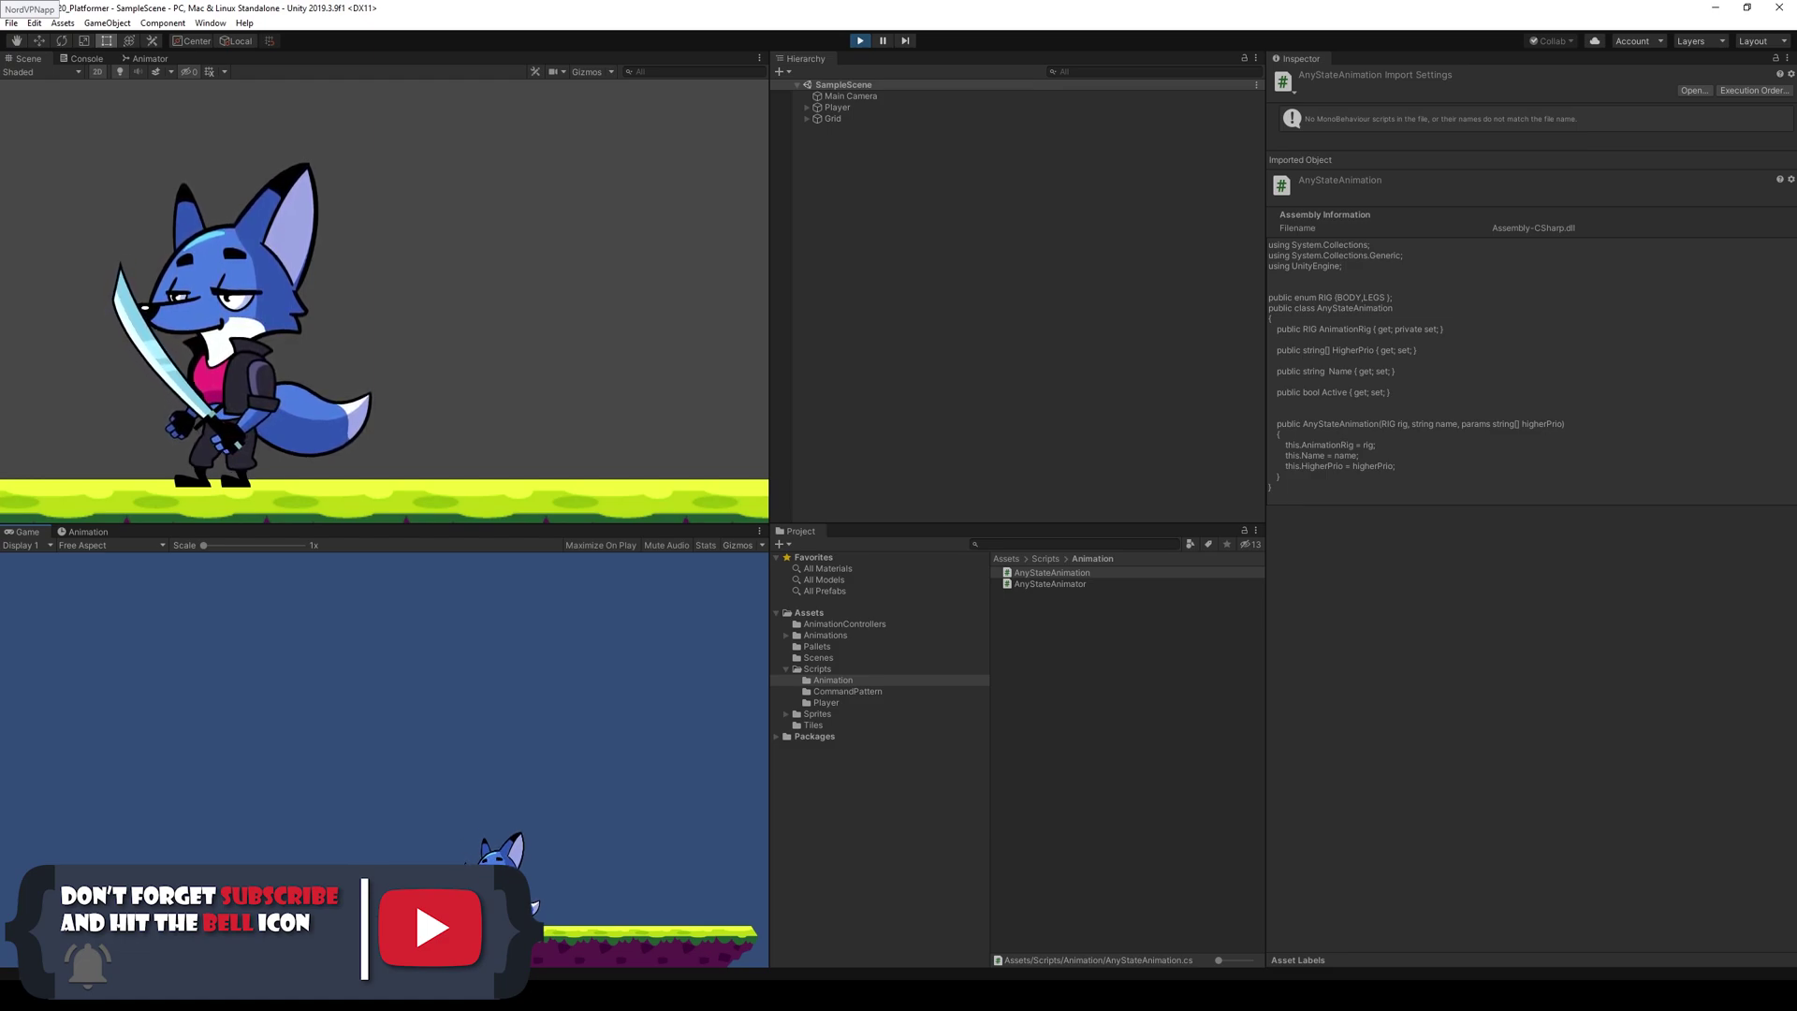
- Show the Body layer's Attacks blend tree with the Weapon parameter, then stop Play mode
{"action": "left_click", "coordinate": [150, 59]}
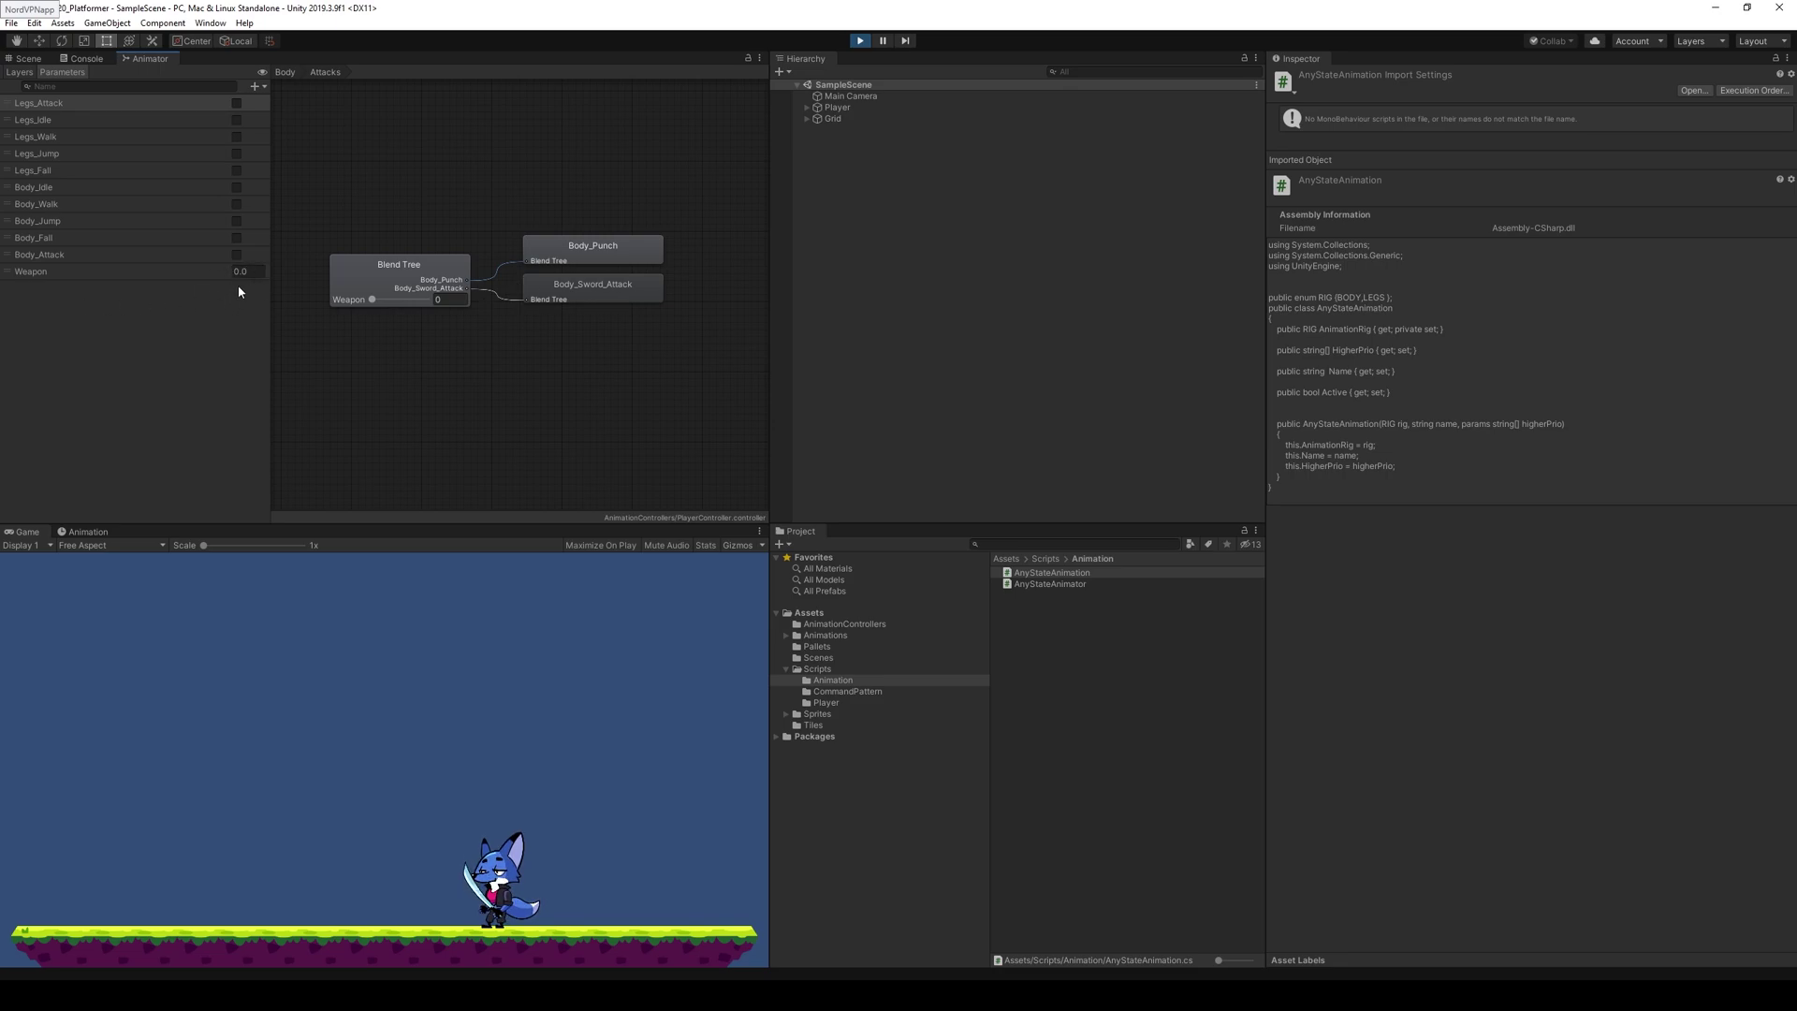
{"action": "left_click", "coordinate": [338, 325]}
{"action": "left_click", "coordinate": [863, 41]}
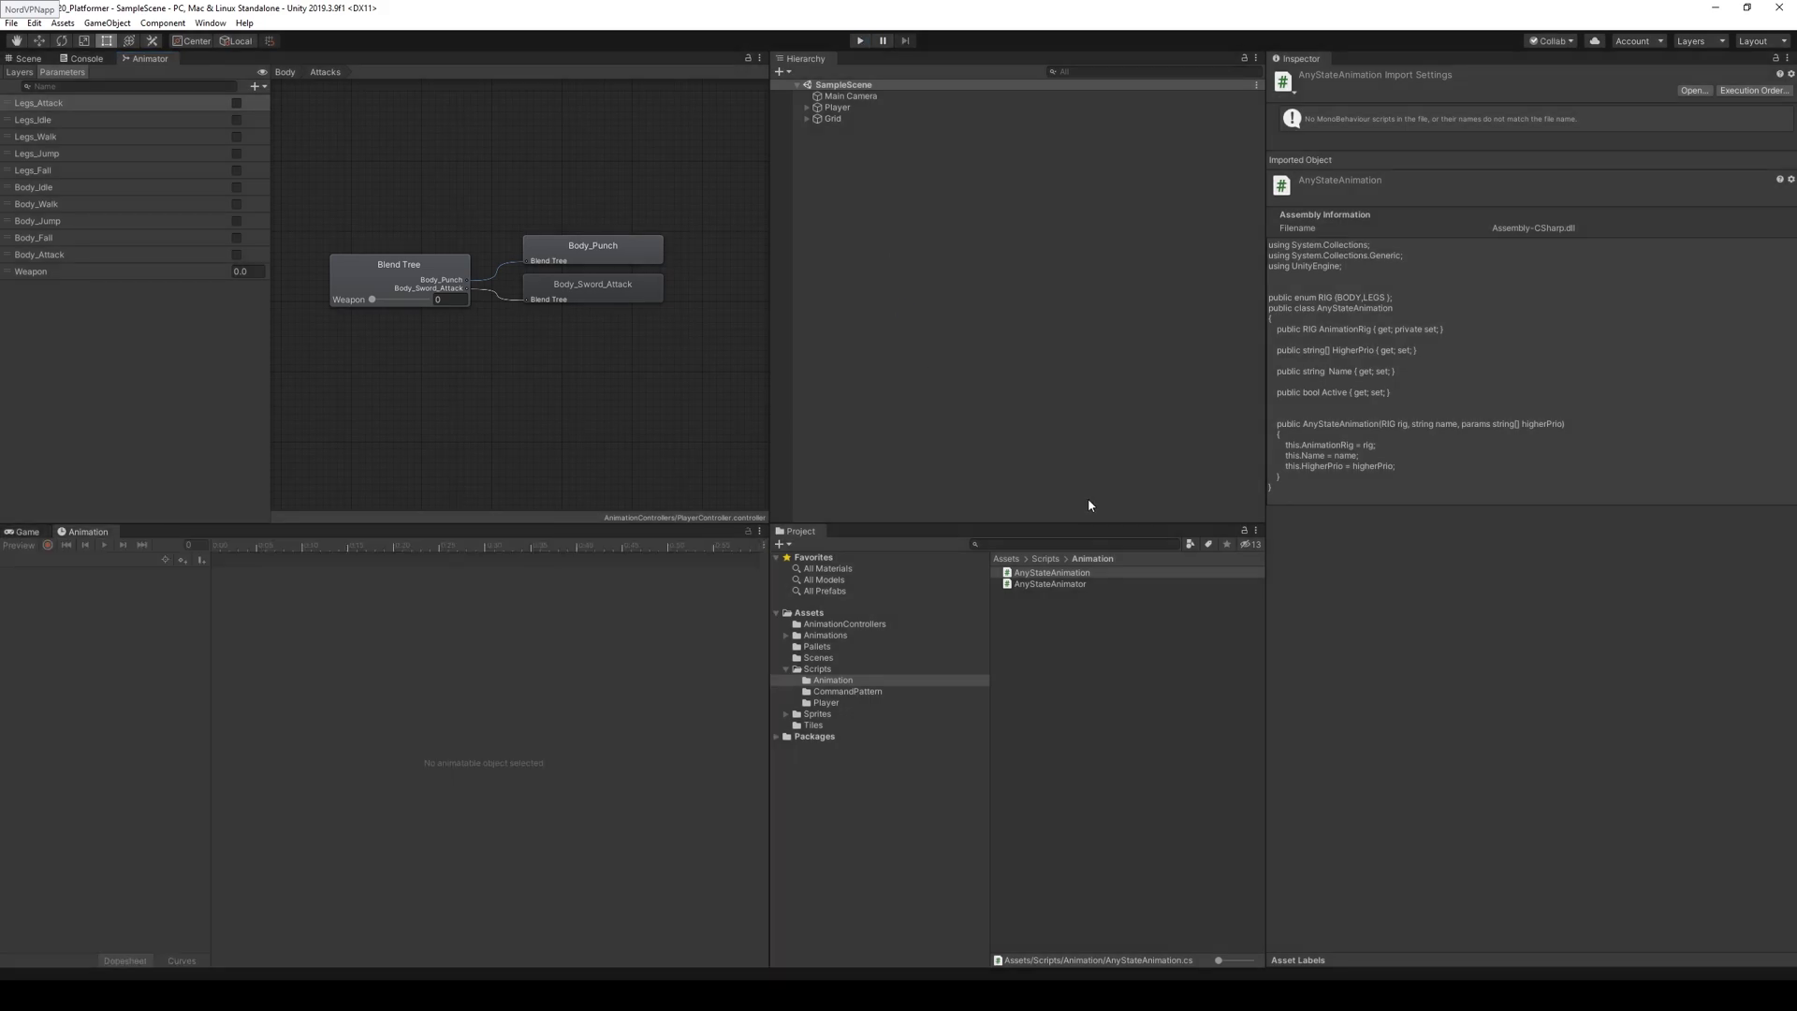
- Open AnyStateAnimator.cs in Visual Studio and read through TryPlayAnimation
{"action": "double_click", "coordinate": [1043, 584]}
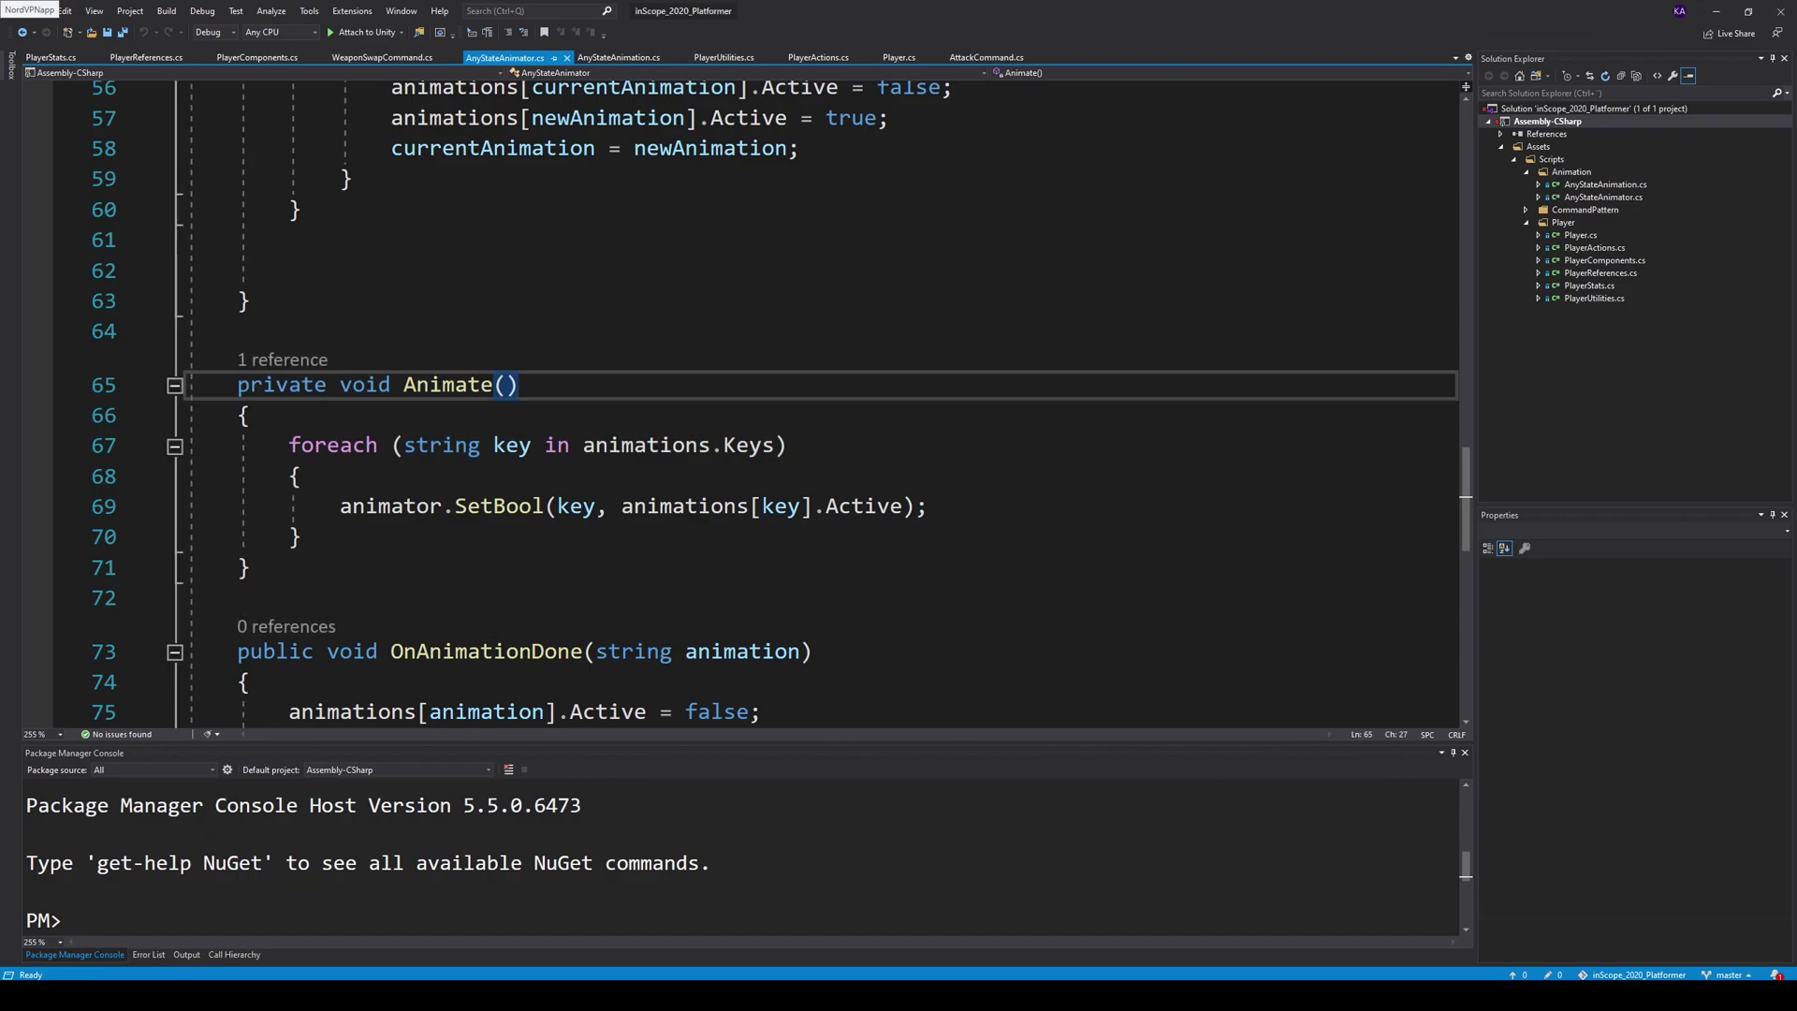
{"action": "scroll", "coordinate": [624, 525], "scroll_direction": "up", "scroll_amount": 12}
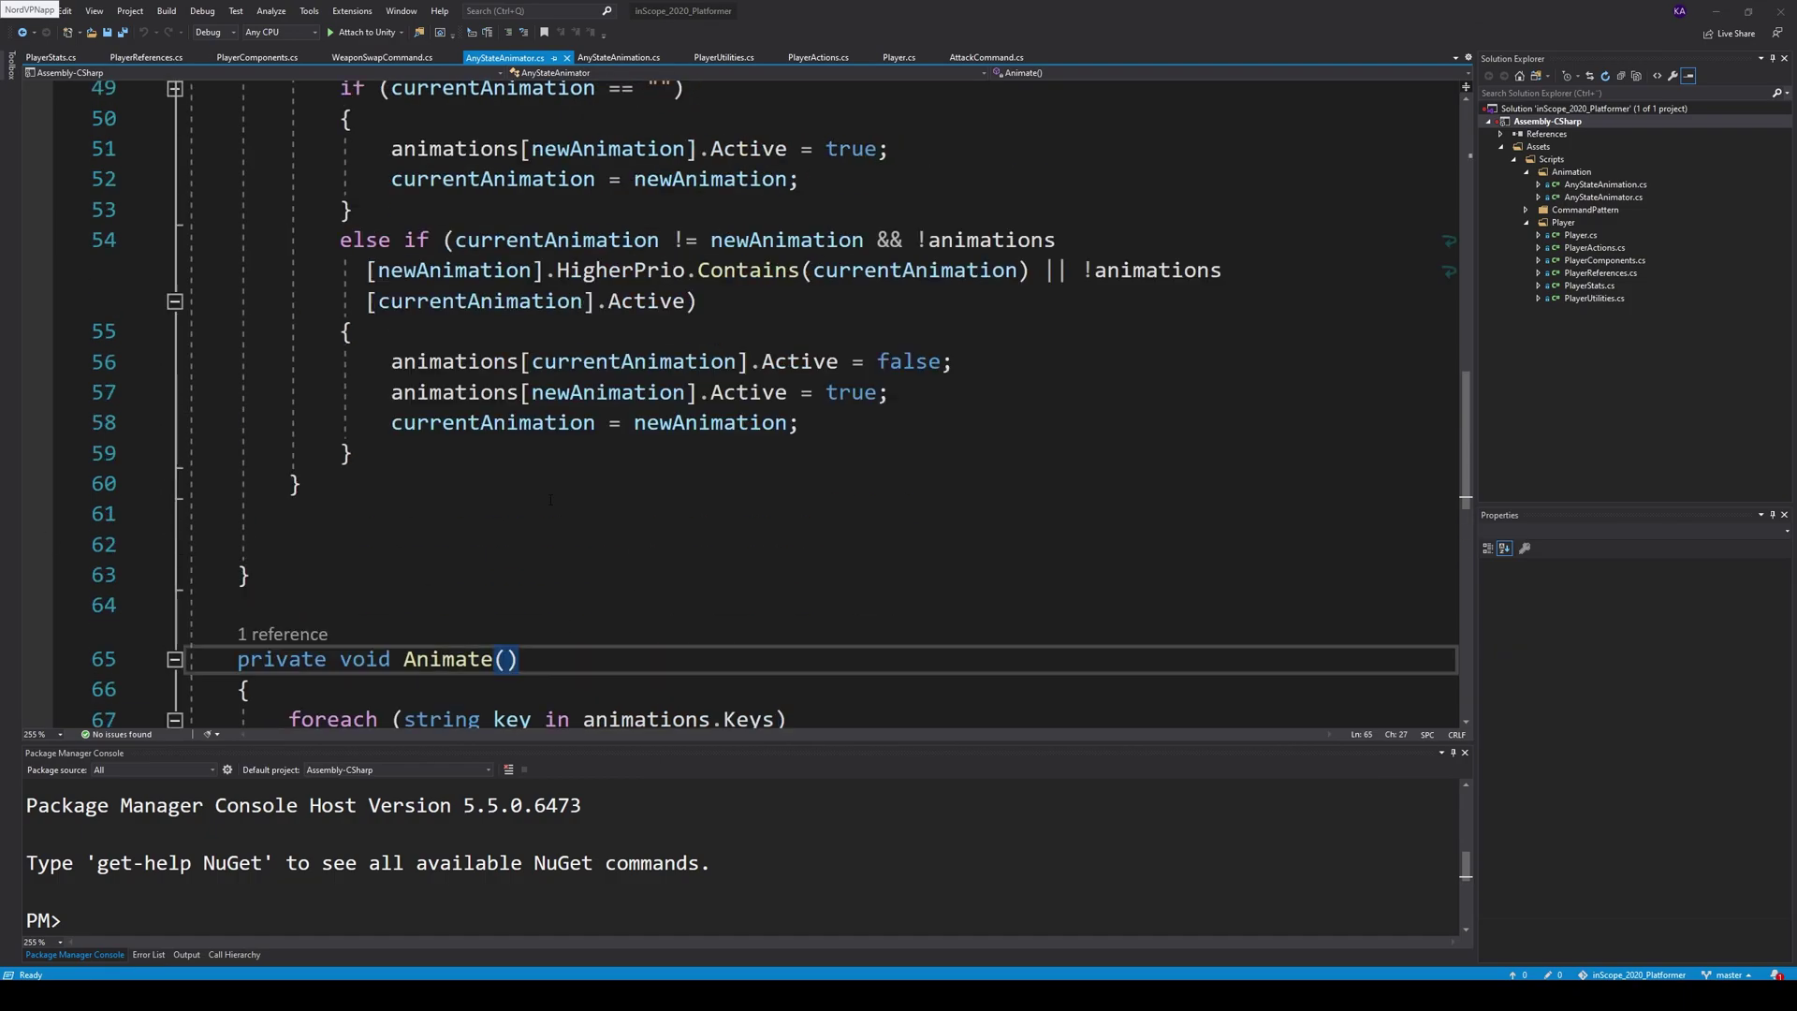
{"action": "left_click", "coordinate": [646, 574]}
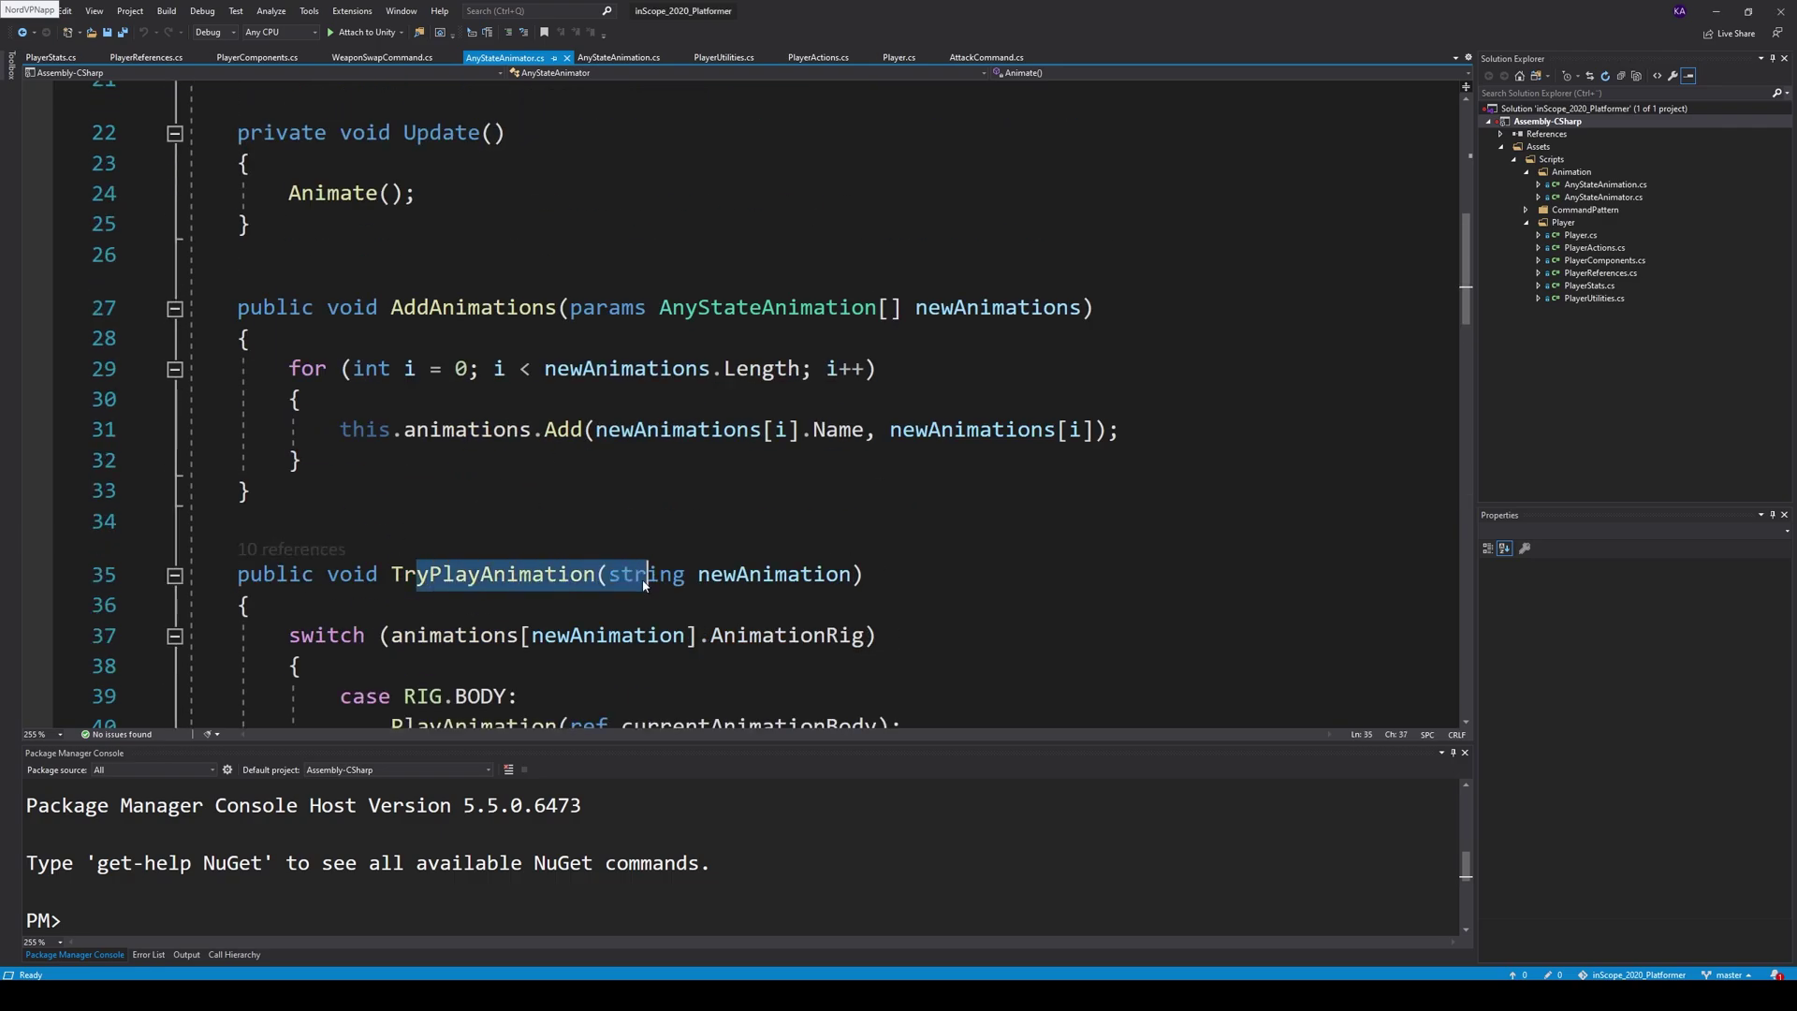
{"action": "scroll", "coordinate": [556, 531], "scroll_direction": "up", "scroll_amount": 5}
{"action": "scroll", "coordinate": [555, 530], "scroll_direction": "down", "scroll_amount": 1}
{"action": "scroll", "coordinate": [556, 531], "scroll_direction": "down", "scroll_amount": 16}
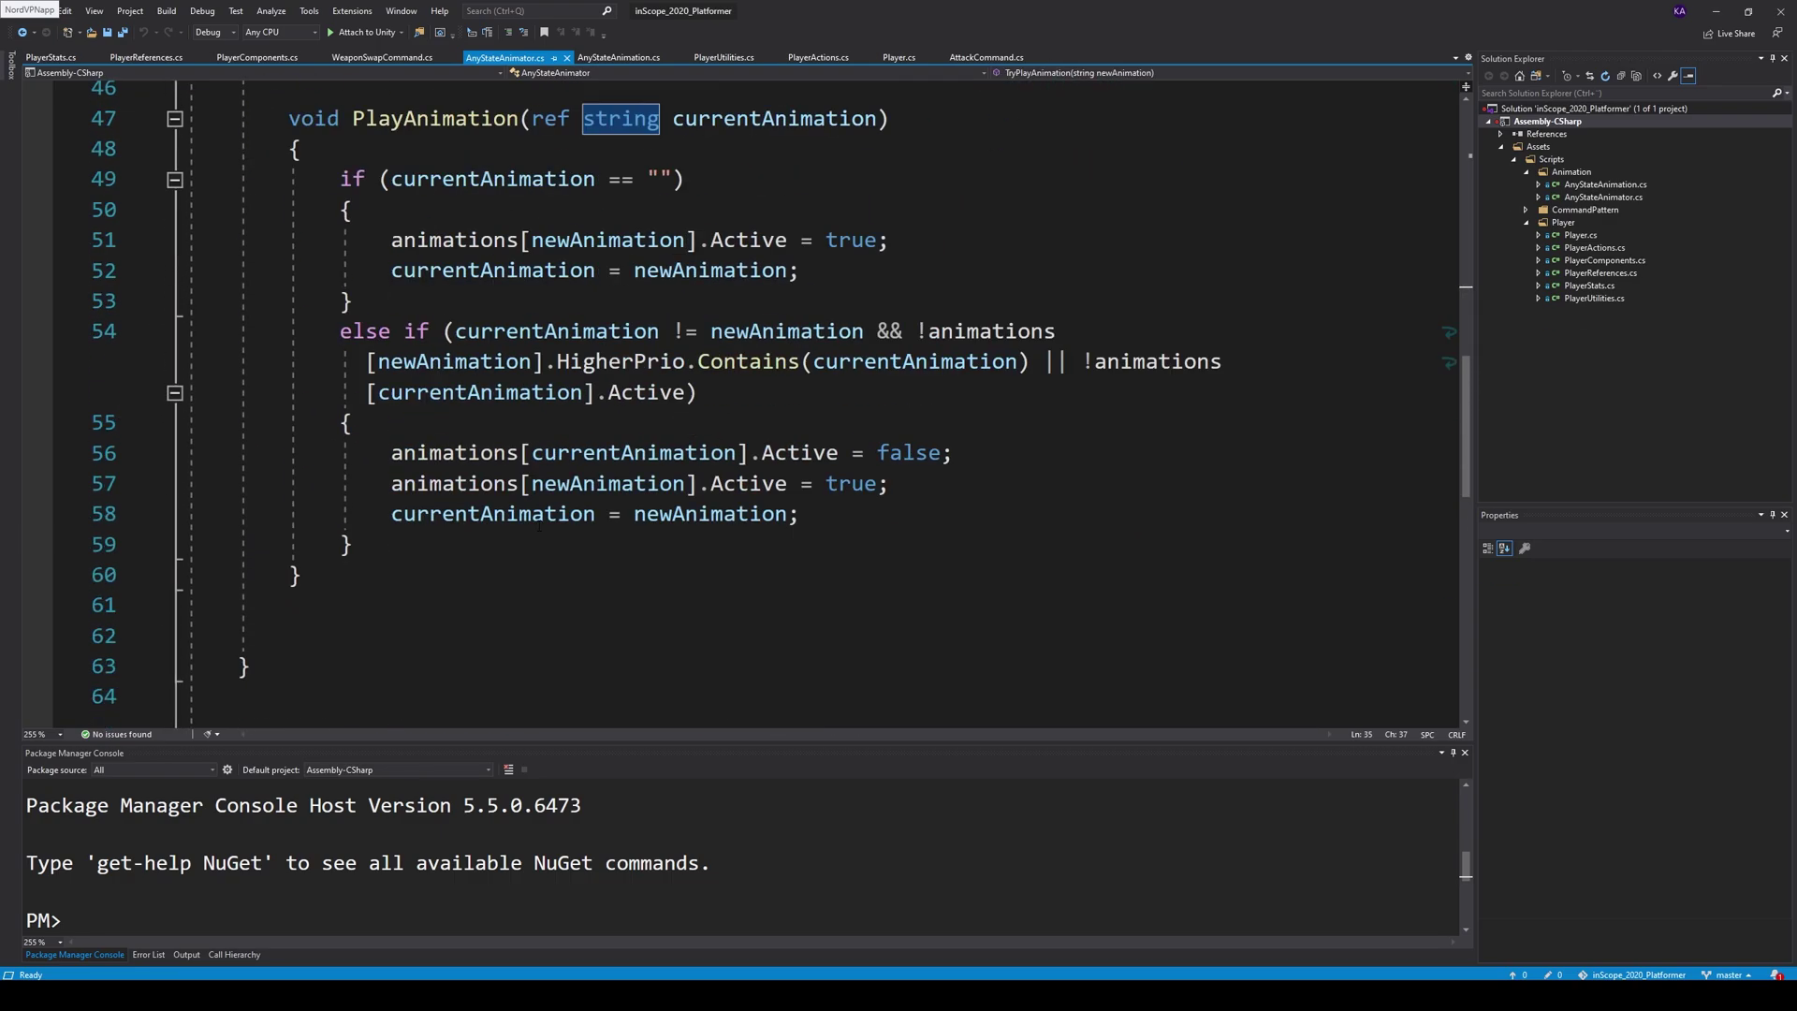
{"action": "scroll", "coordinate": [555, 531], "scroll_direction": "up", "scroll_amount": 2}
{"action": "scroll", "coordinate": [288, 501], "scroll_direction": "up", "scroll_amount": 3}
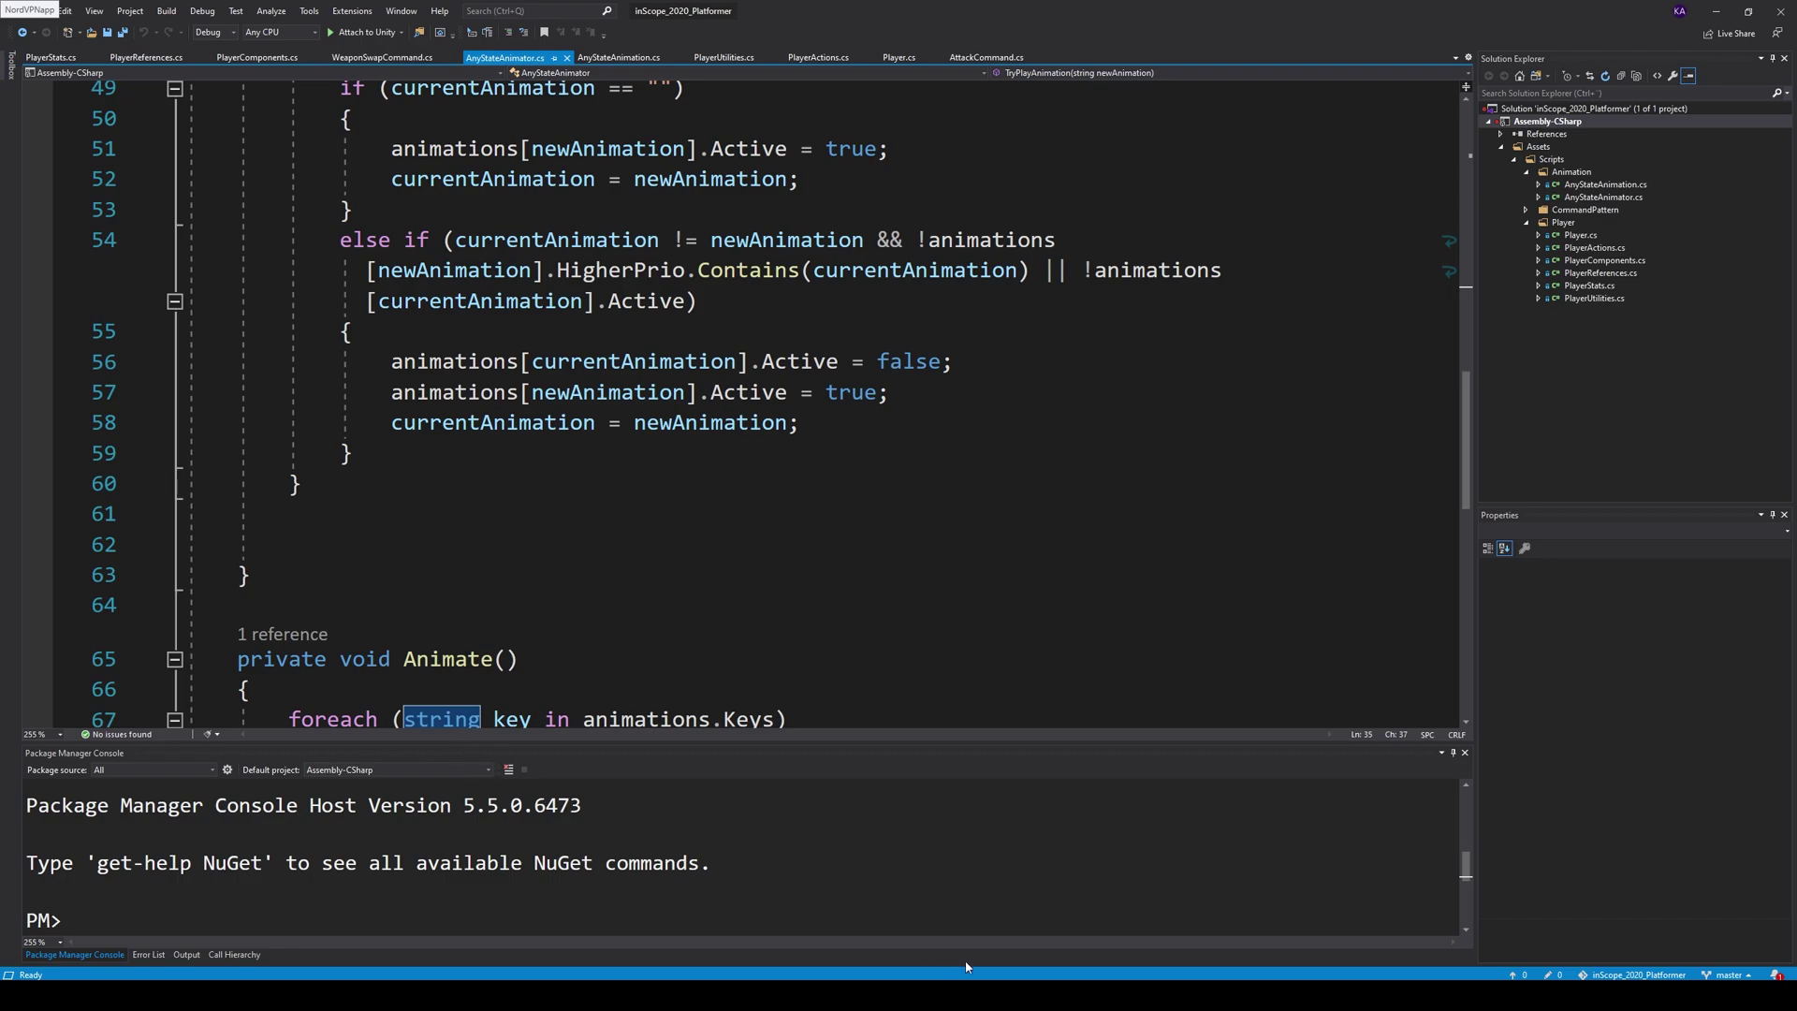
- Glance at Unity, then place the cursor below the PlayAnimation method
{"action": "key", "text": "alt+Tab"}
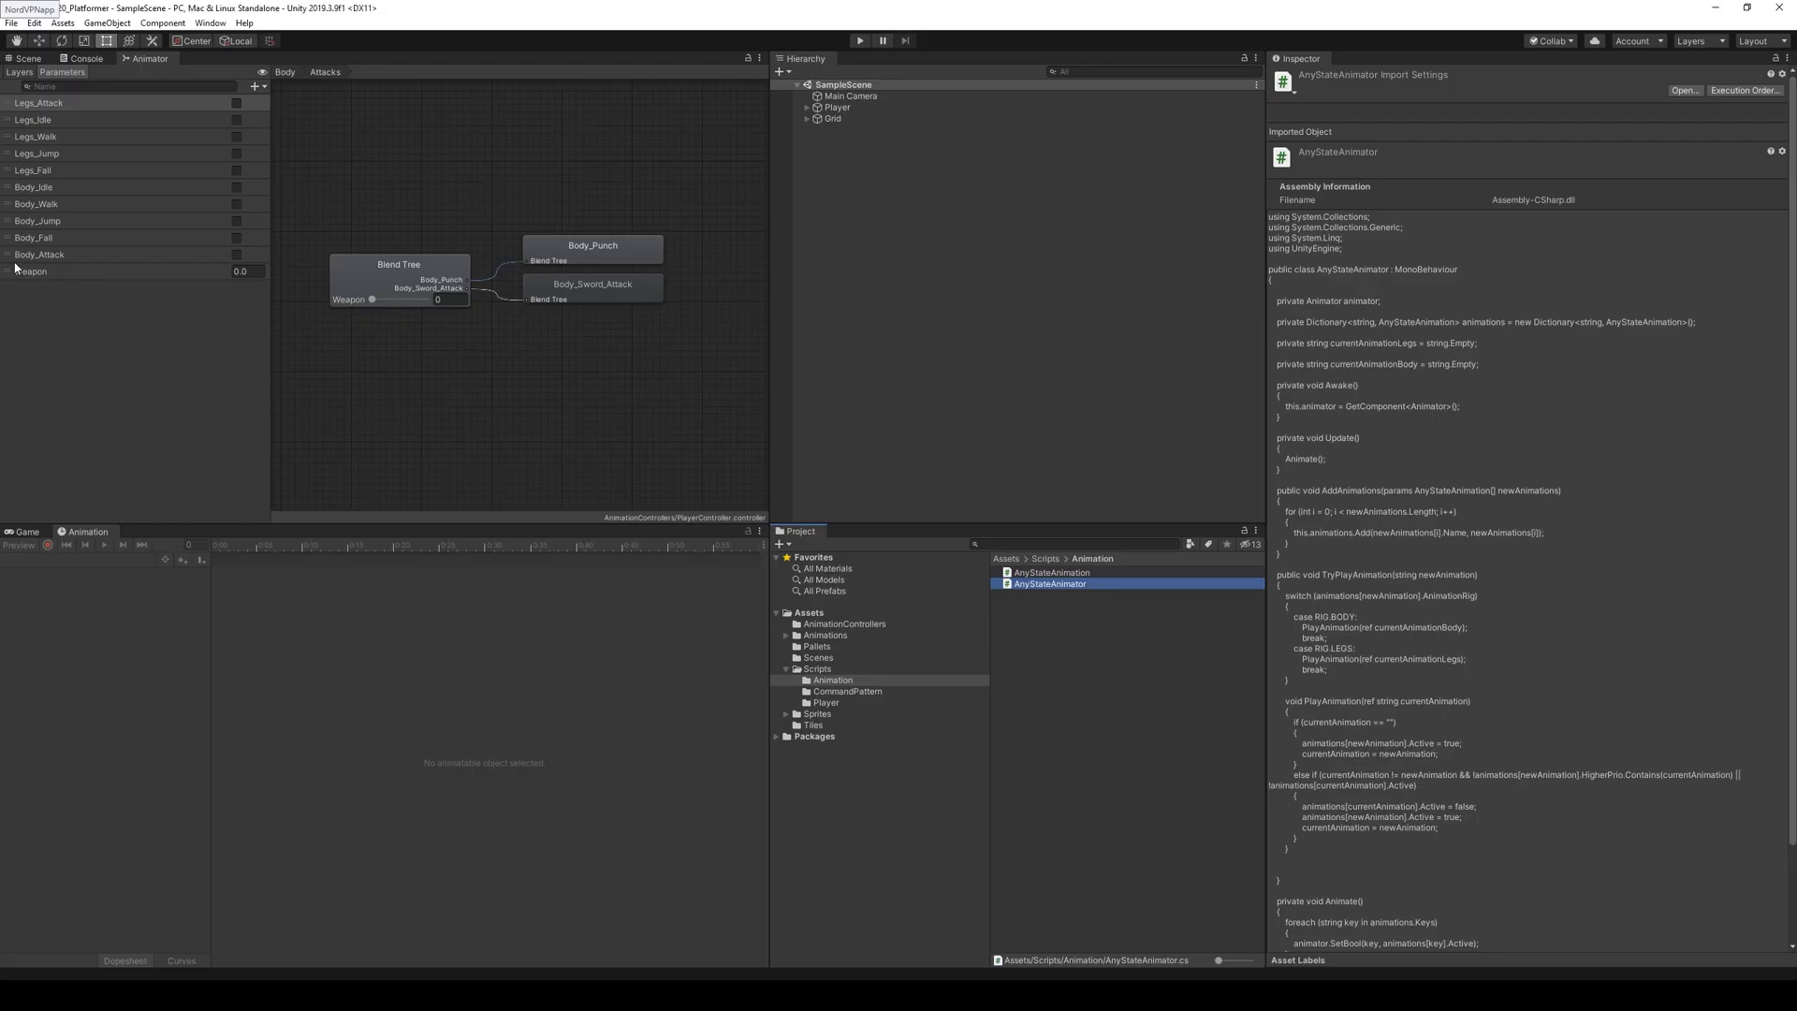
{"action": "key", "text": "alt+Tab"}
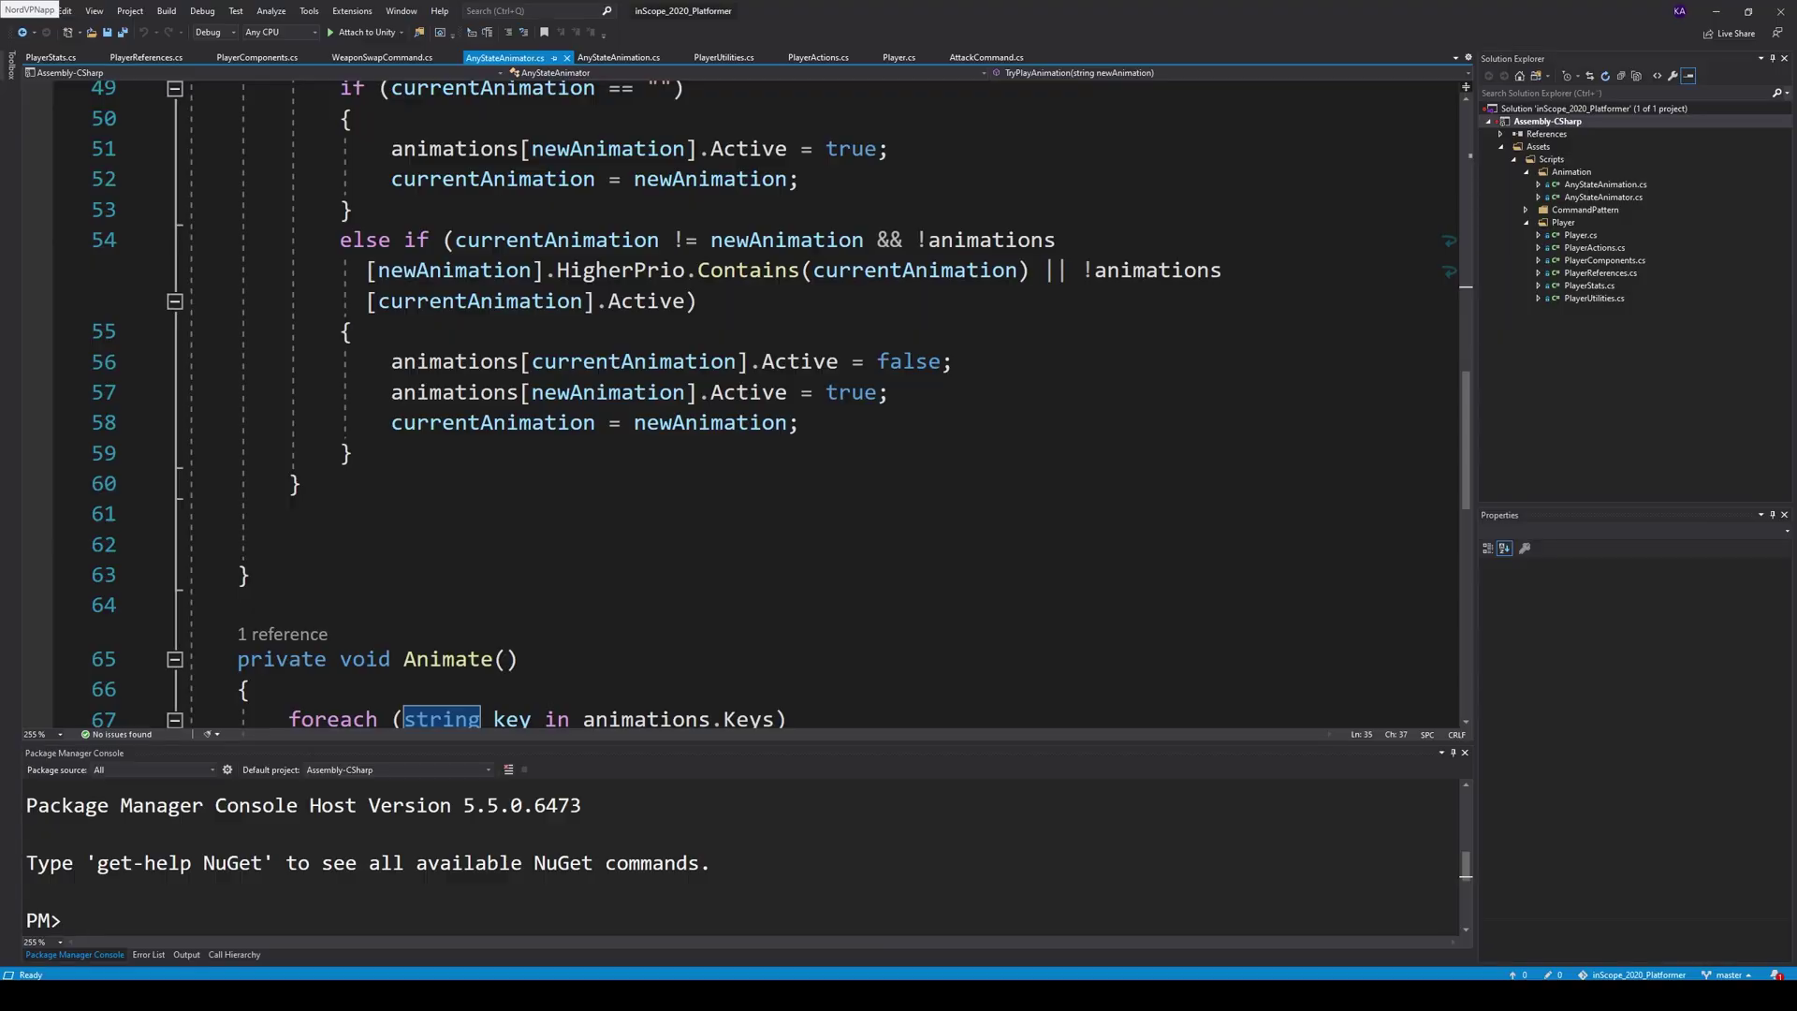
{"action": "scroll", "coordinate": [576, 688], "scroll_direction": "up", "scroll_amount": 1}
{"action": "scroll", "coordinate": [576, 688], "scroll_direction": "down", "scroll_amount": 2}
{"action": "left_click", "coordinate": [322, 463]}
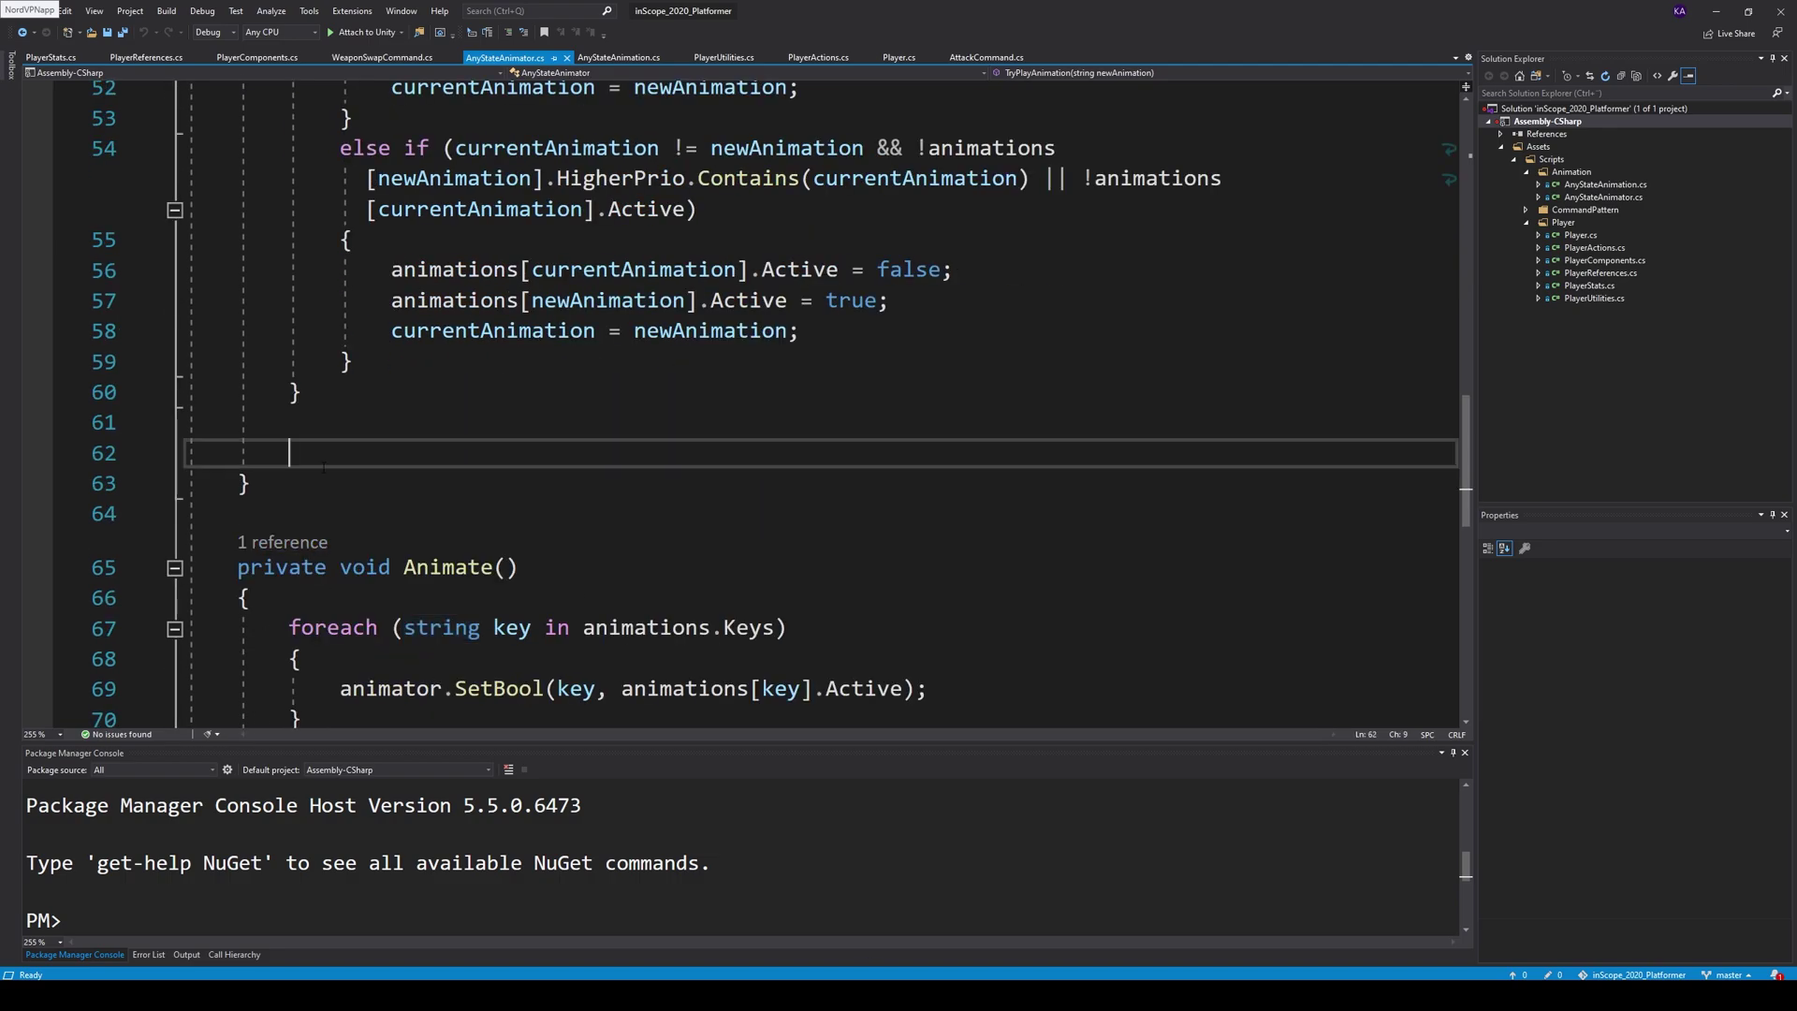
- Declare a public void SetWeapon(float weapon) method with braces below PlayAnimation
{"action": "left_click", "coordinate": [313, 481]}
{"action": "key", "text": "Return"}
{"action": "key", "text": "Return"}
{"action": "type", "text": "public void "}
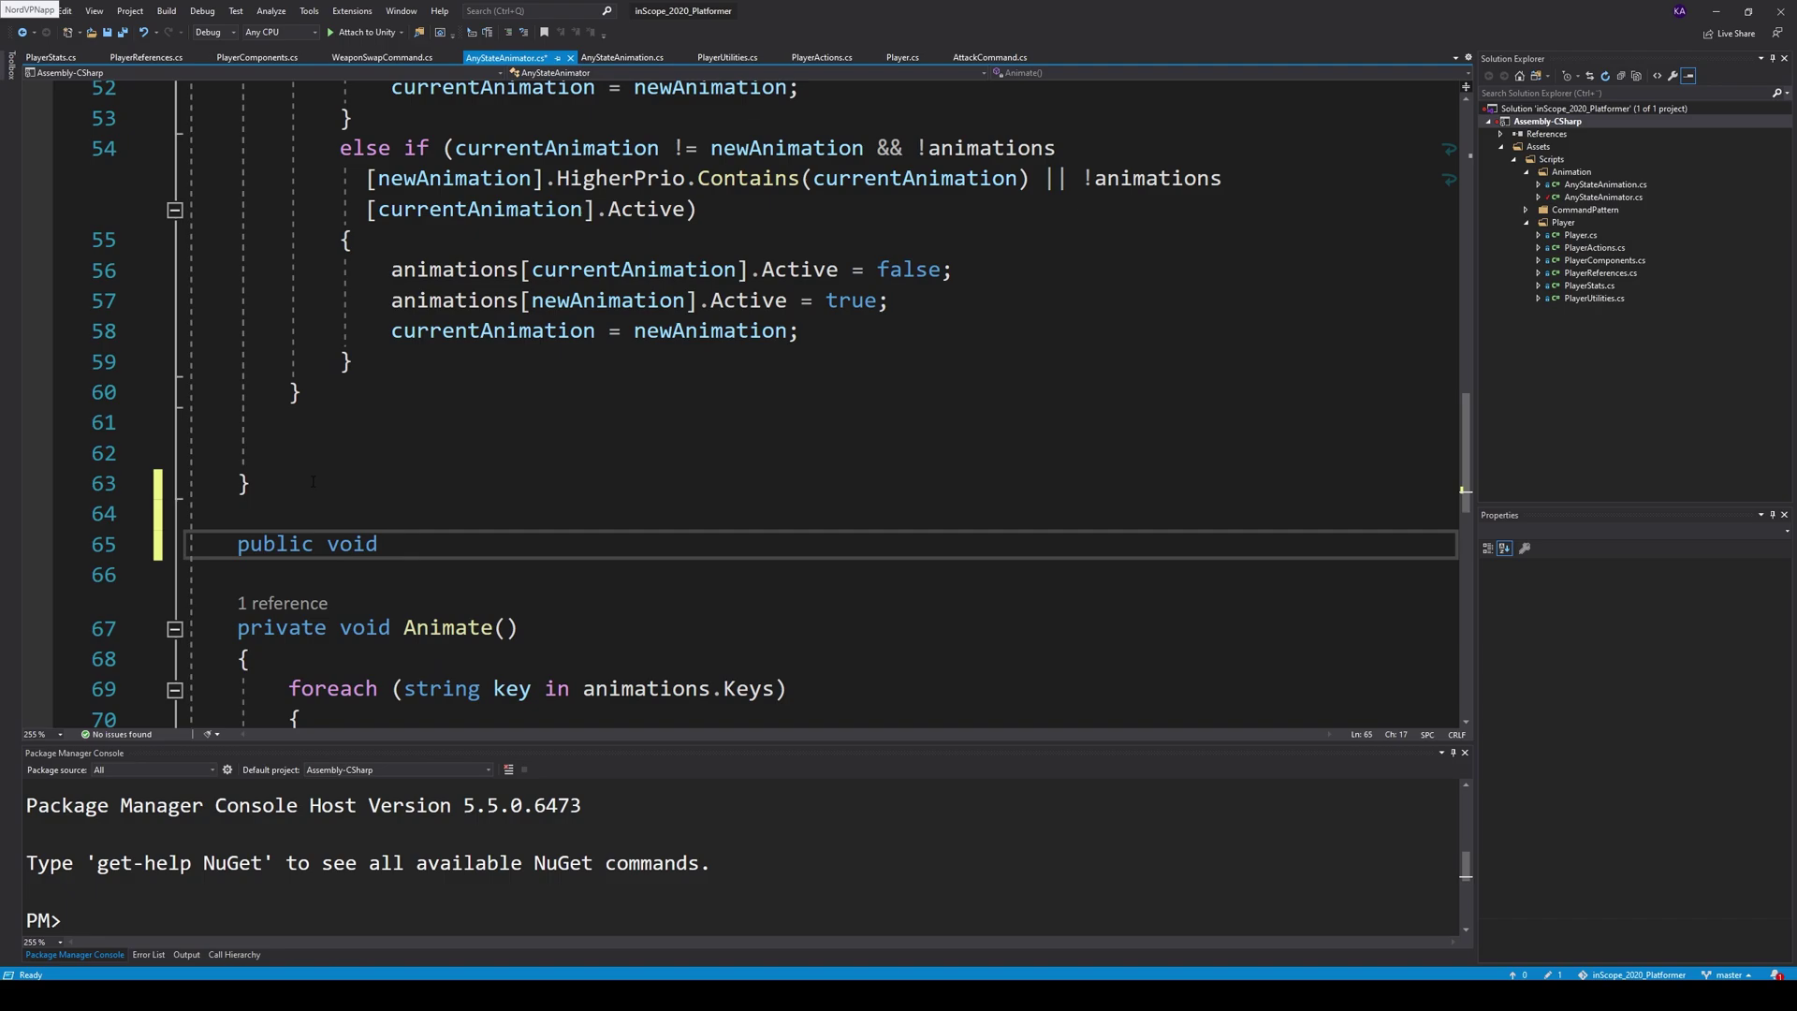
{"action": "type", "text": "SetWea"}
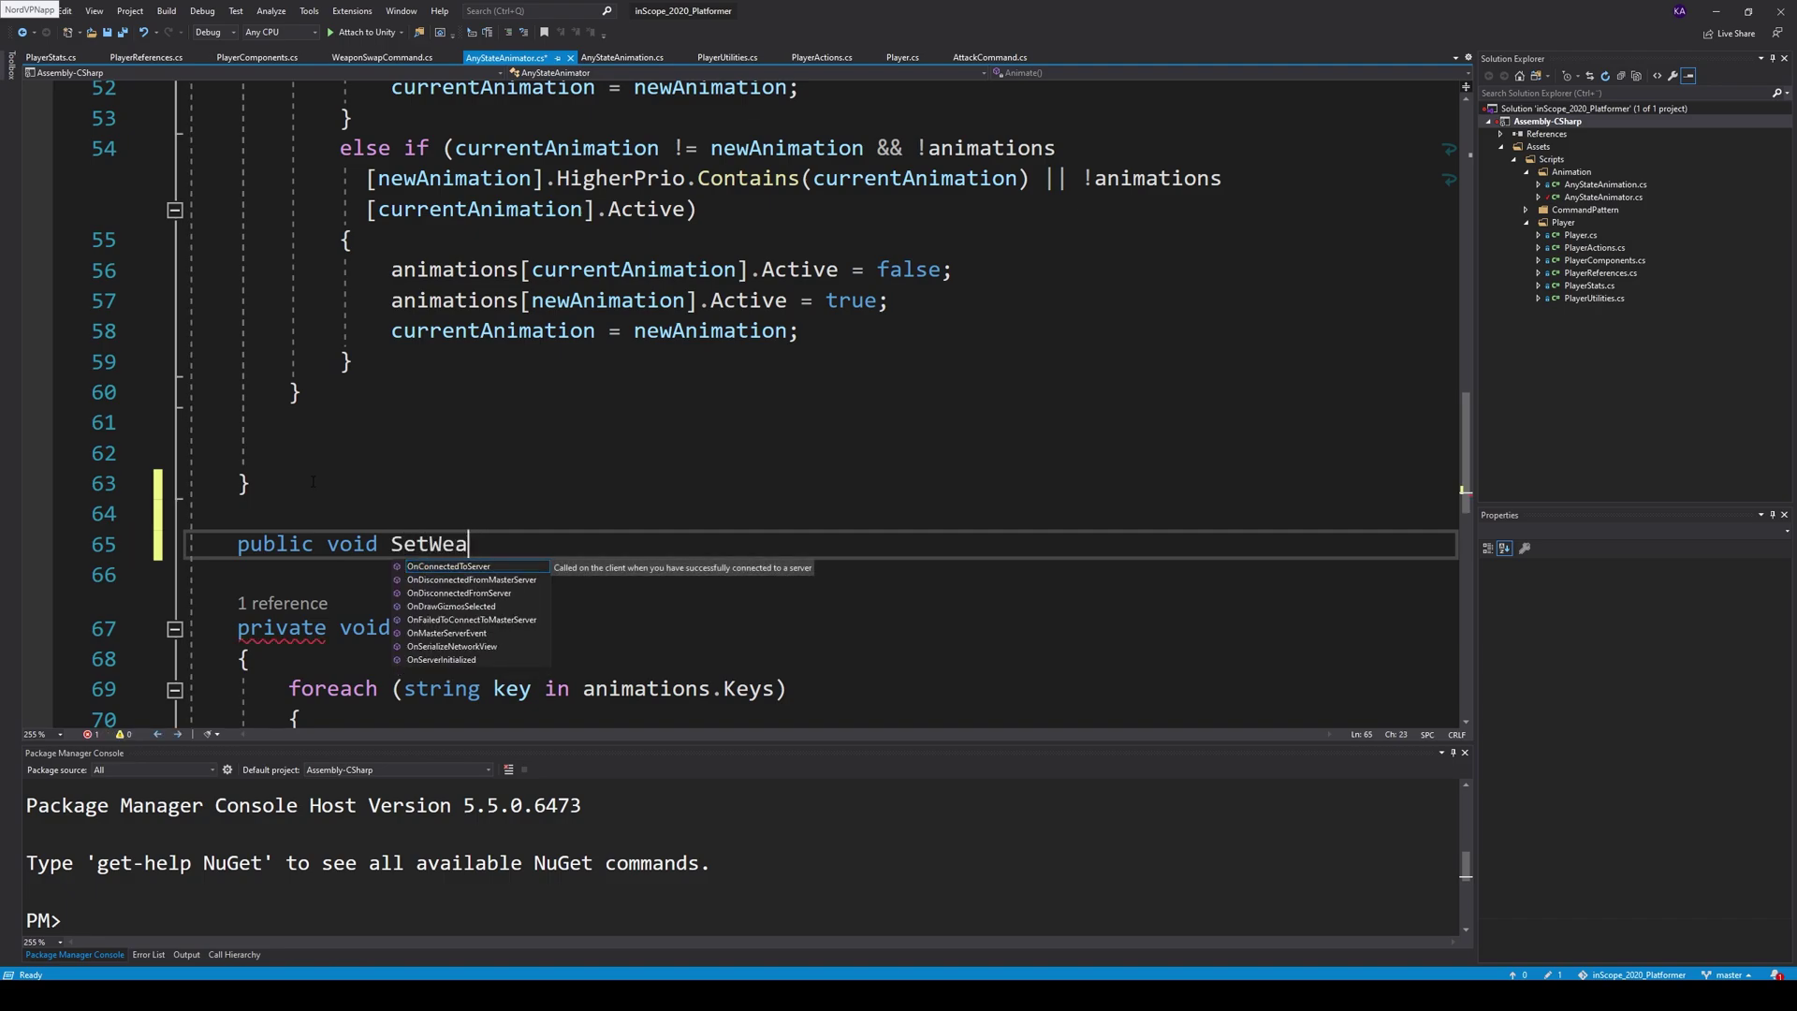
{"action": "type", "text": "pon("}
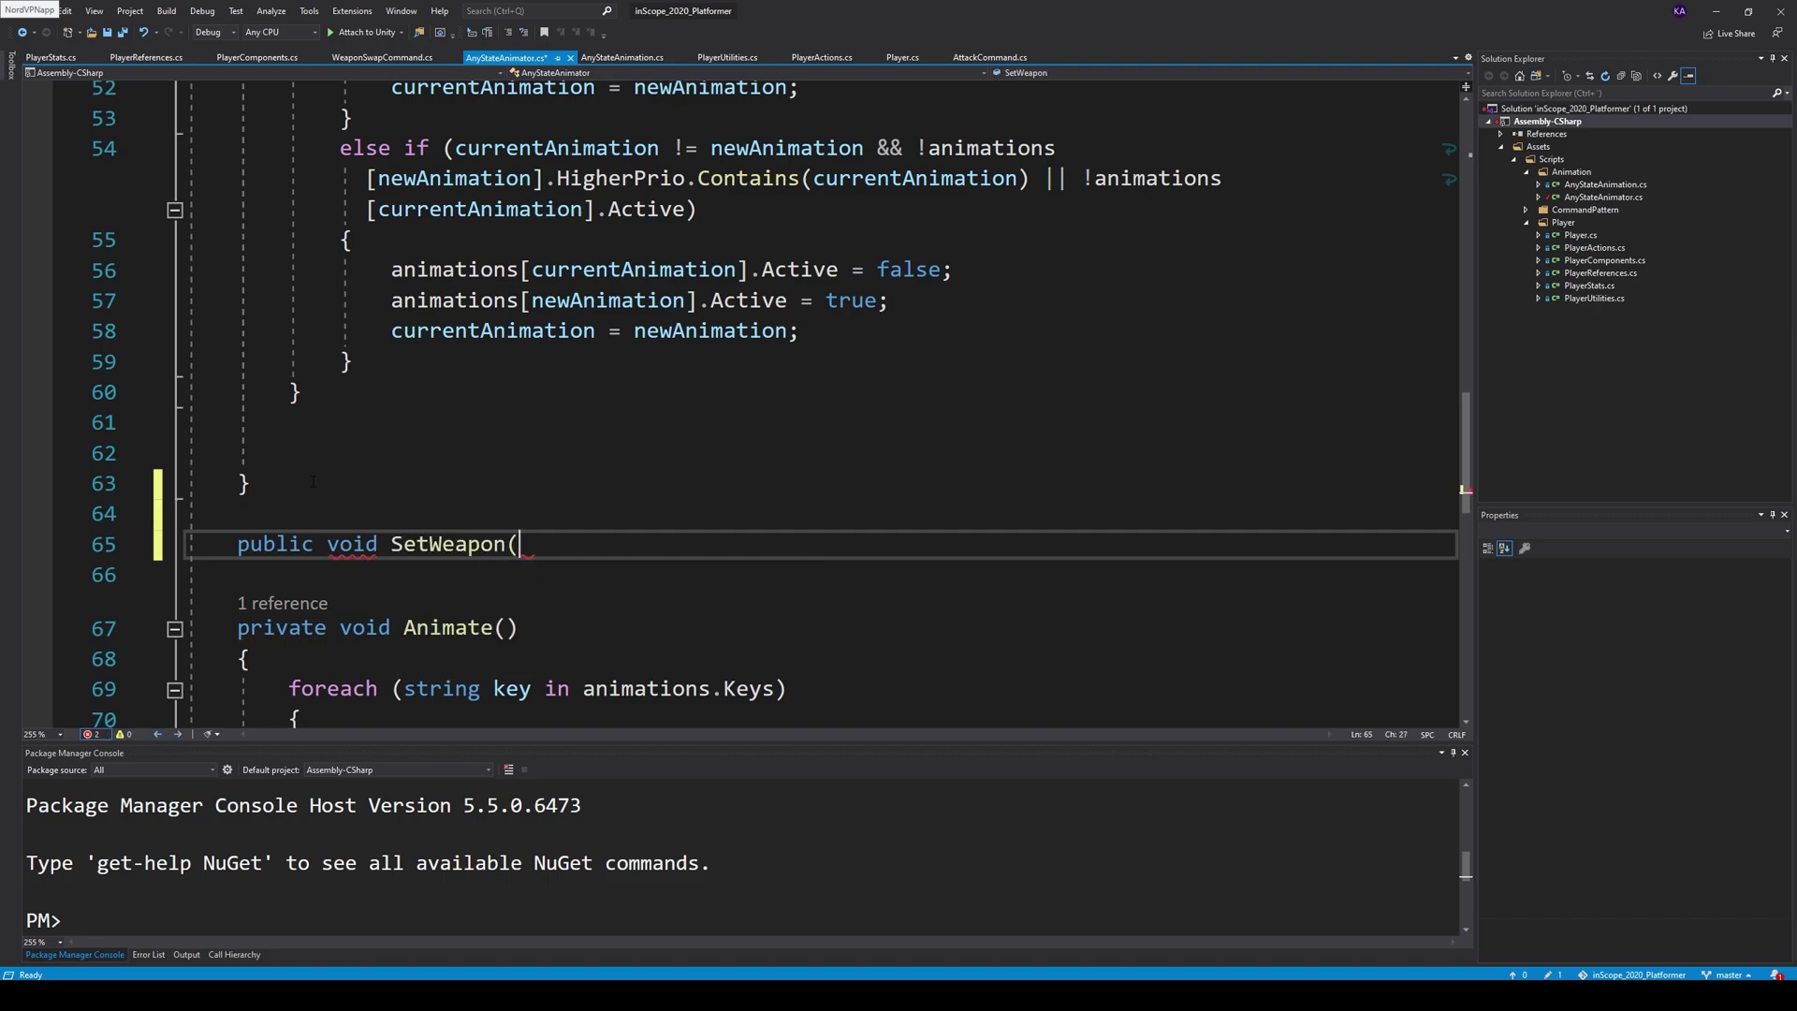
{"action": "type", "text": "float weapon)"}
{"action": "key", "text": "Return"}
{"action": "type", "text": "{"}
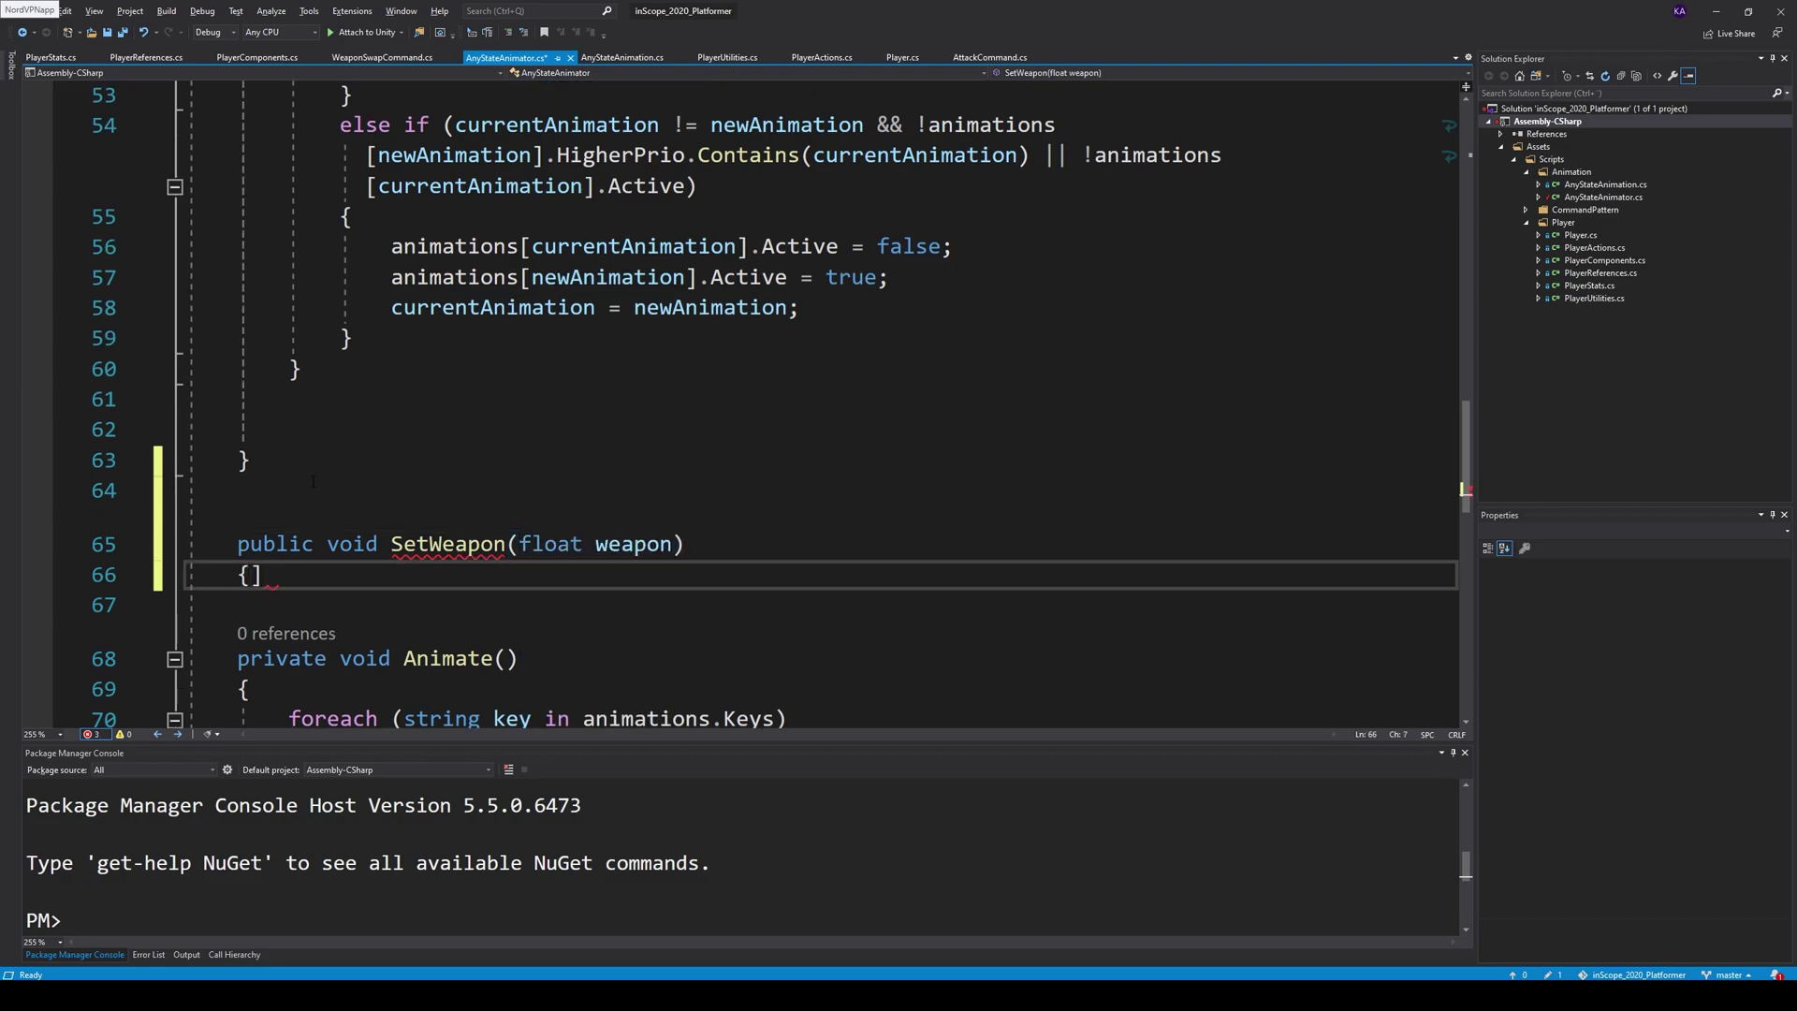
{"action": "key", "text": "BackSpace"}
{"action": "type", "text": "}"}
{"action": "key", "text": "Return"}
{"action": "key", "text": "Return"}
{"action": "key", "text": "Up"}
{"action": "key", "text": "Up"}
{"action": "key", "text": "Right"}
- Fill SetWeapon's body with animator.SetFloat("Weapon", weapon) and delete the extra blank line
{"action": "key", "text": "Return"}
{"action": "key", "text": "Return"}
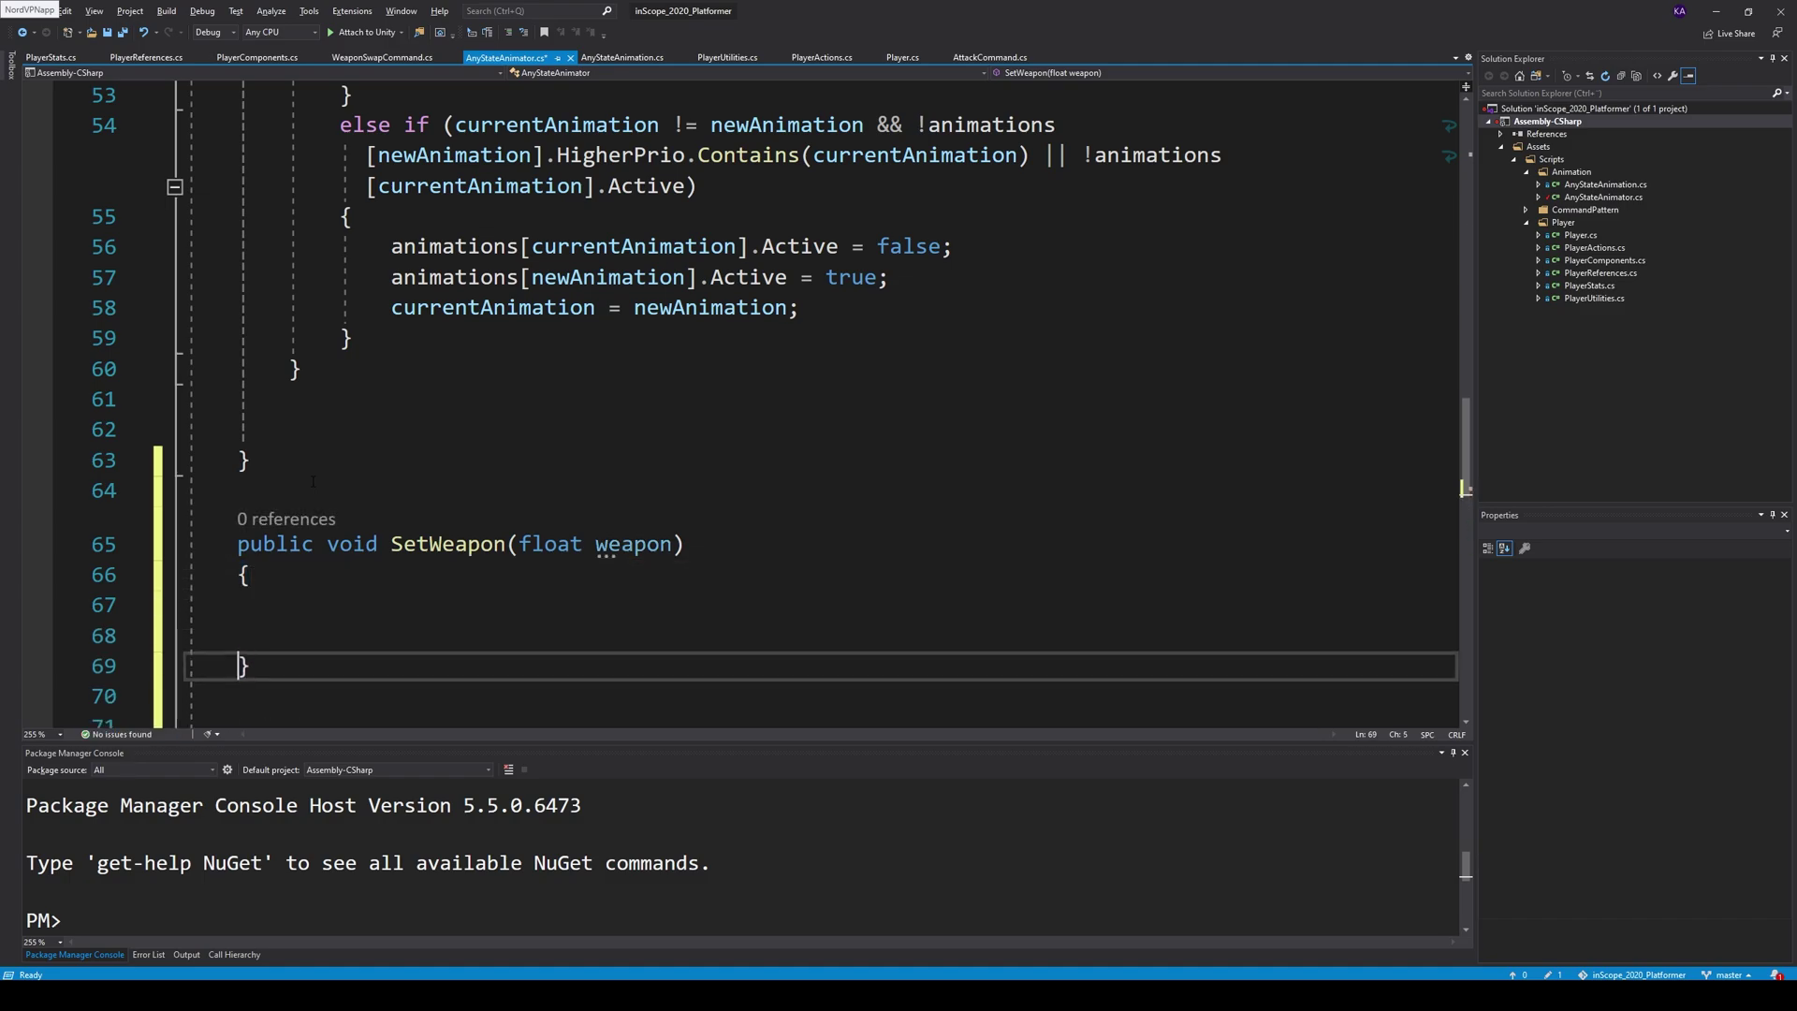
{"action": "type", "text": "an"}
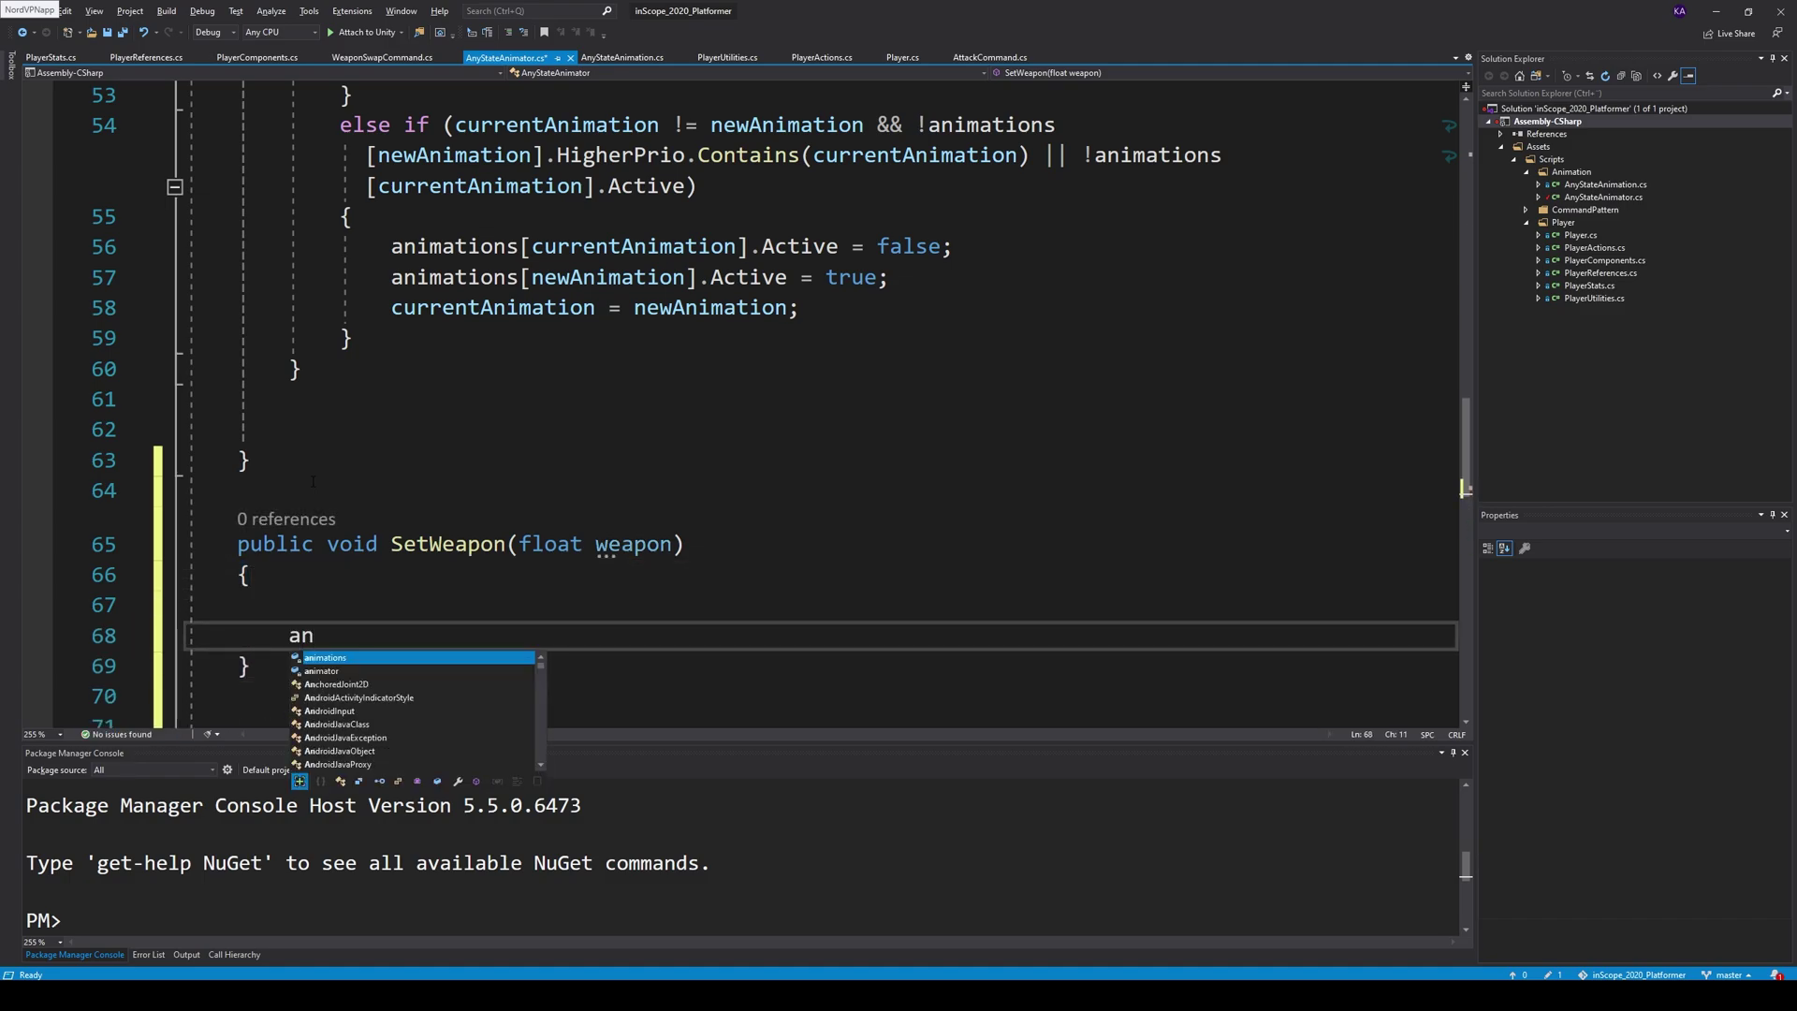
{"action": "key", "text": "Down"}
{"action": "type", "text": "imator.set"}
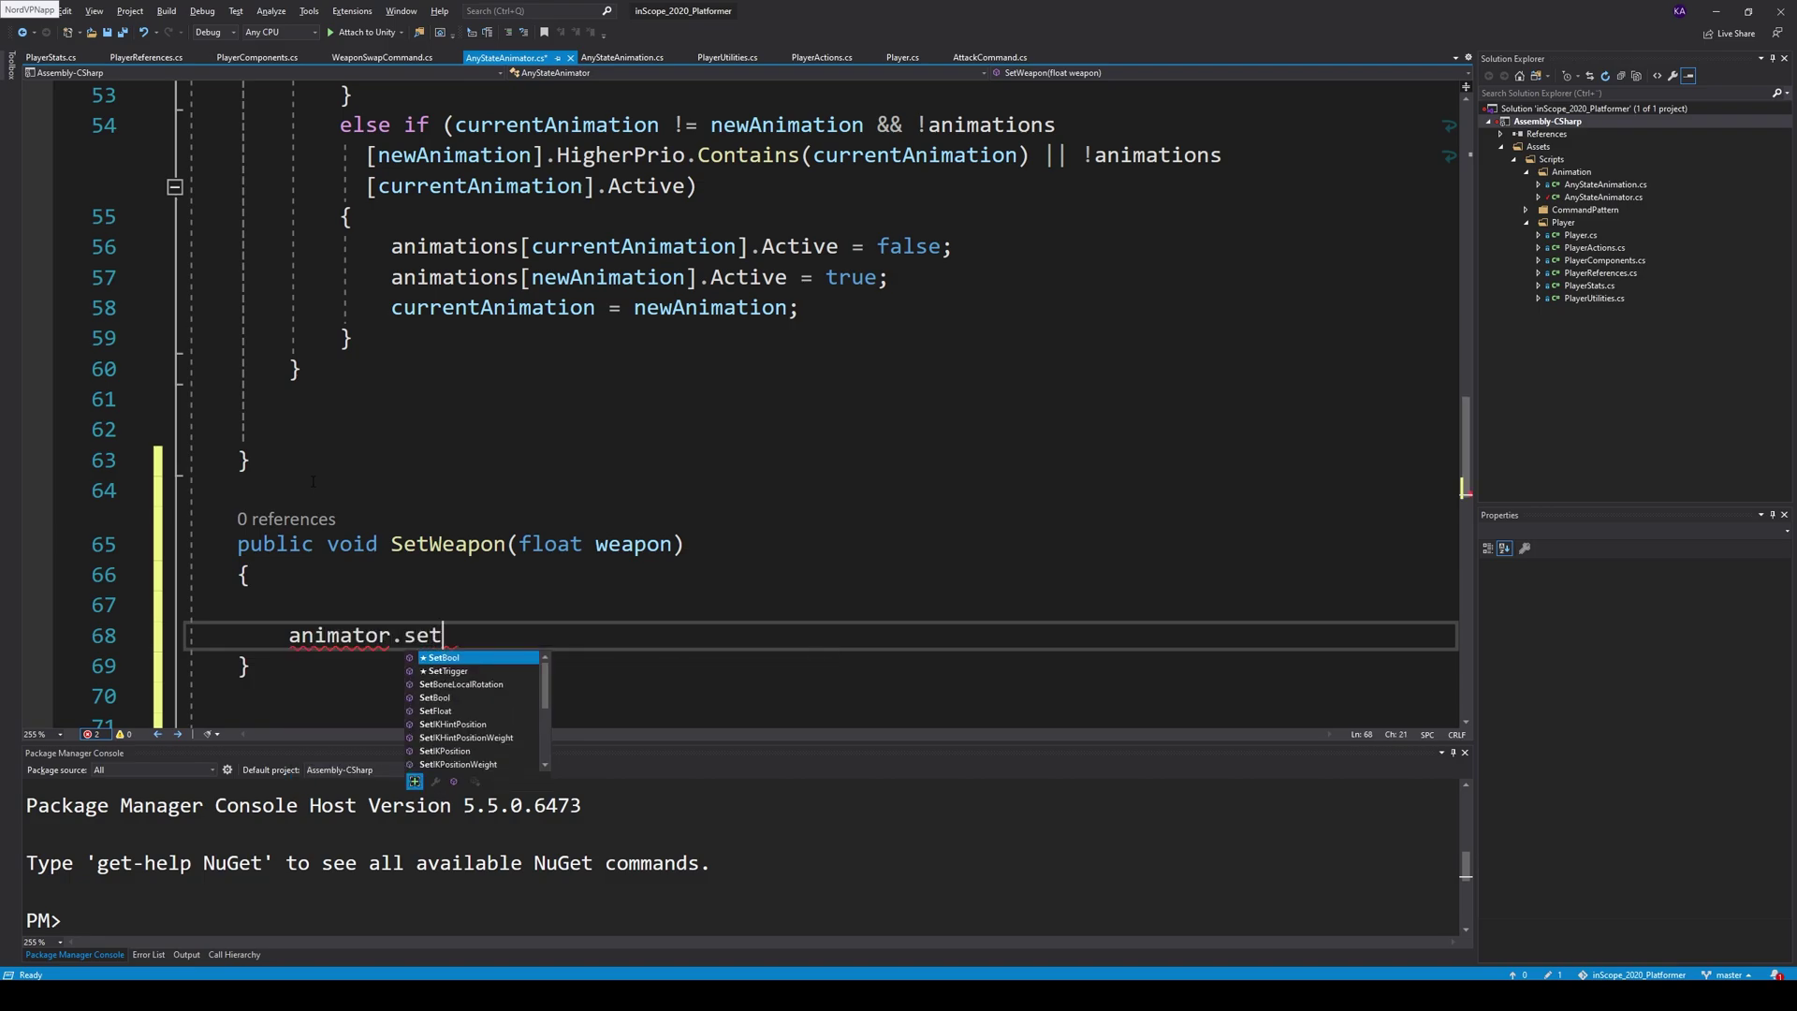
{"action": "type", "text": "float(\"Weapon\","}
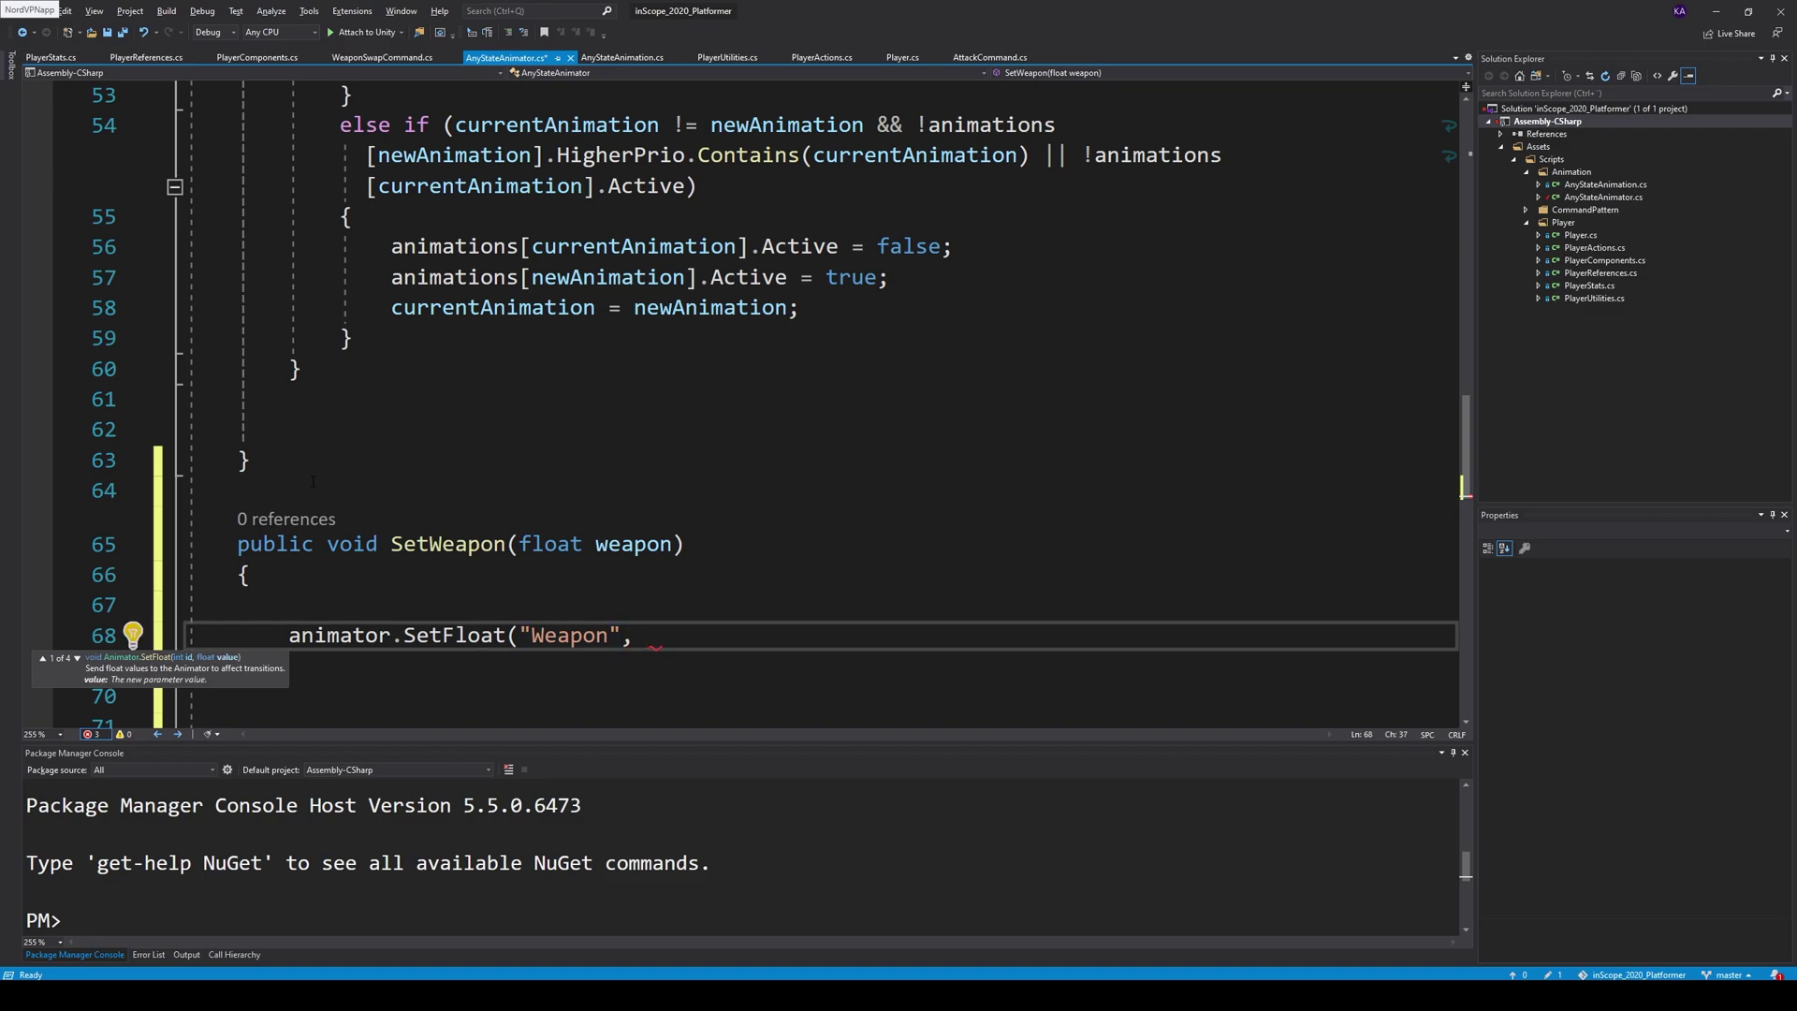
{"action": "type", "text": "weapon);"}
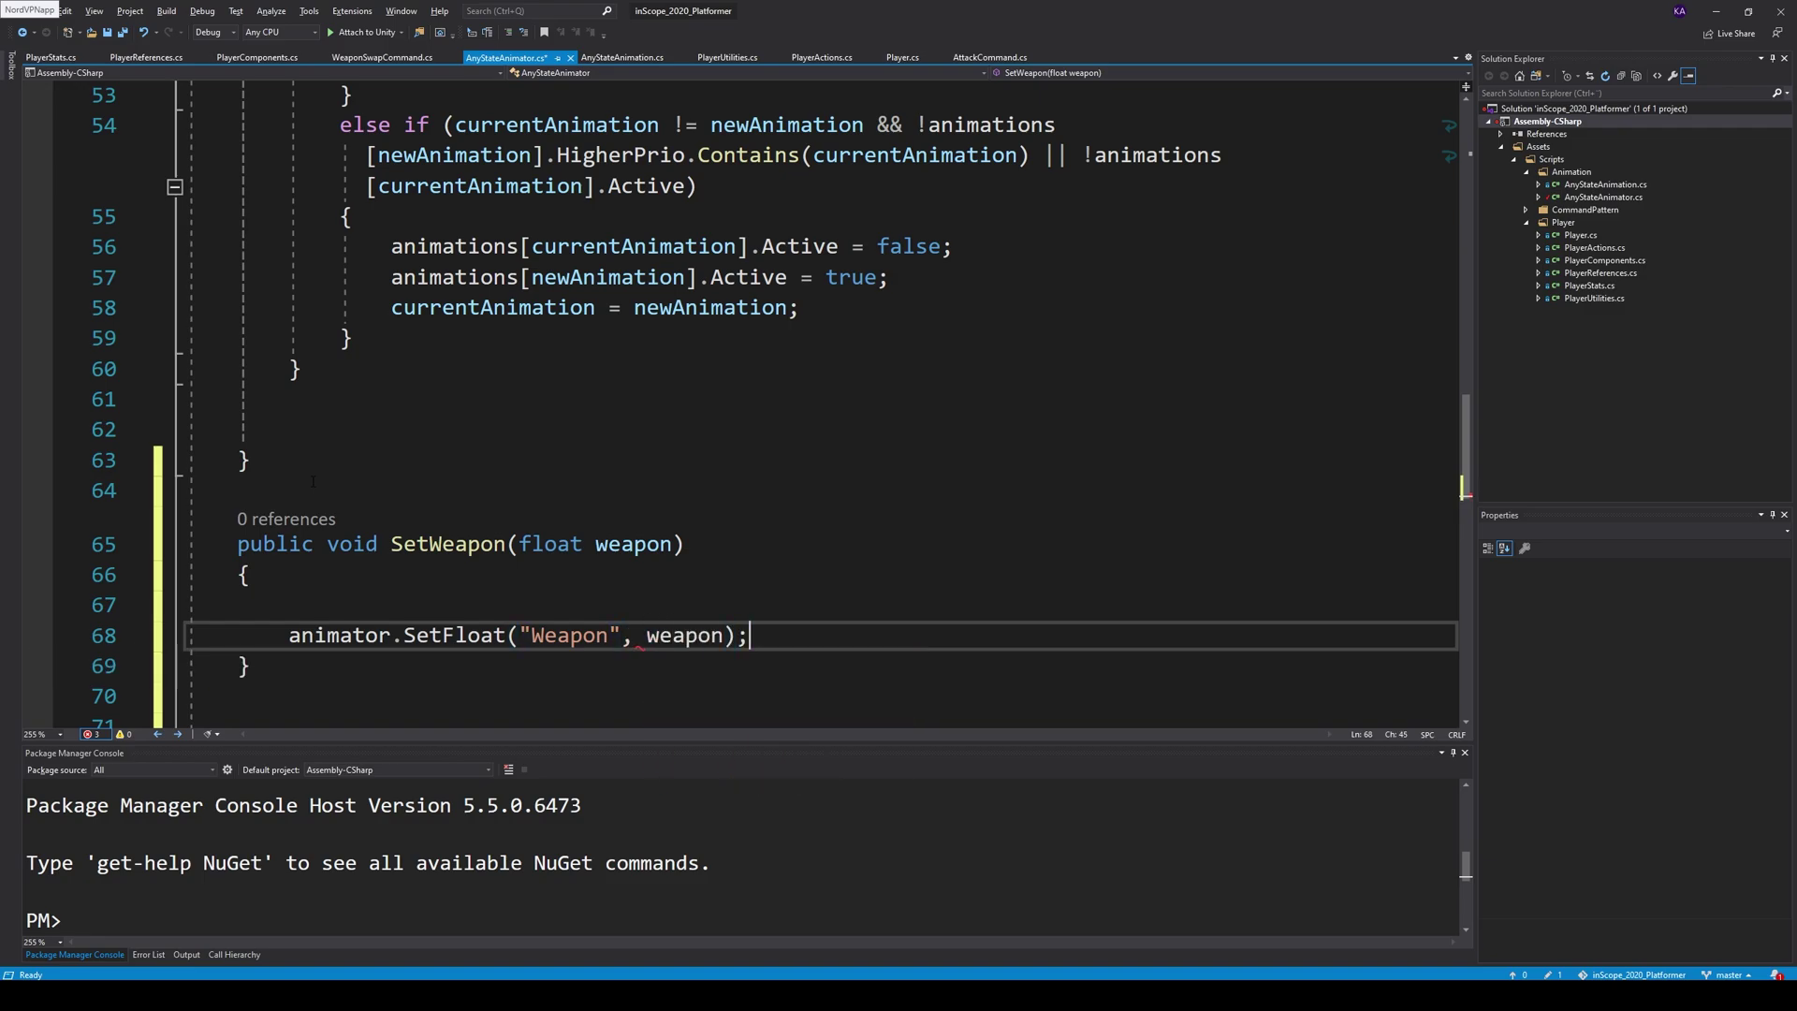
{"action": "double_click", "coordinate": [332, 607]}
{"action": "key", "text": "BackSpace"}
{"action": "key", "text": "BackSpace"}
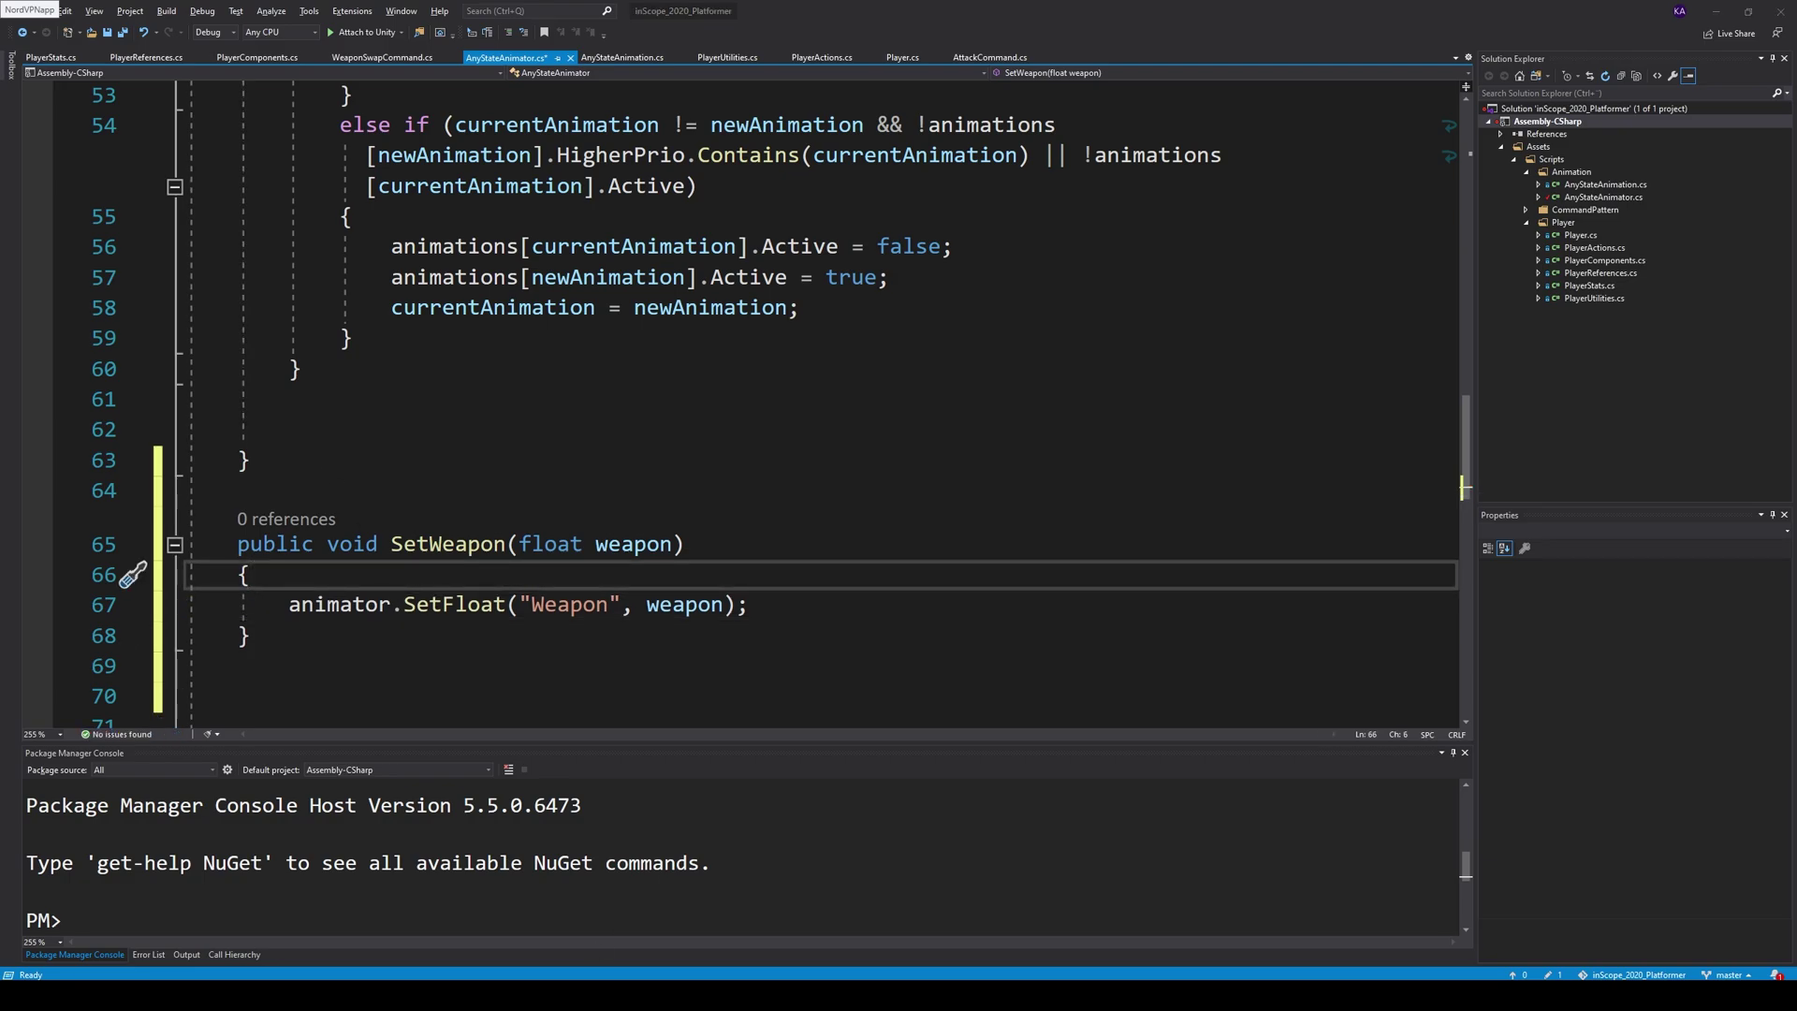
- Check the Weapon parameter in Unity's Animator, then switch to PlayerActions.cs
{"action": "key", "text": "alt+Tab"}
{"action": "left_click", "coordinate": [41, 273]}
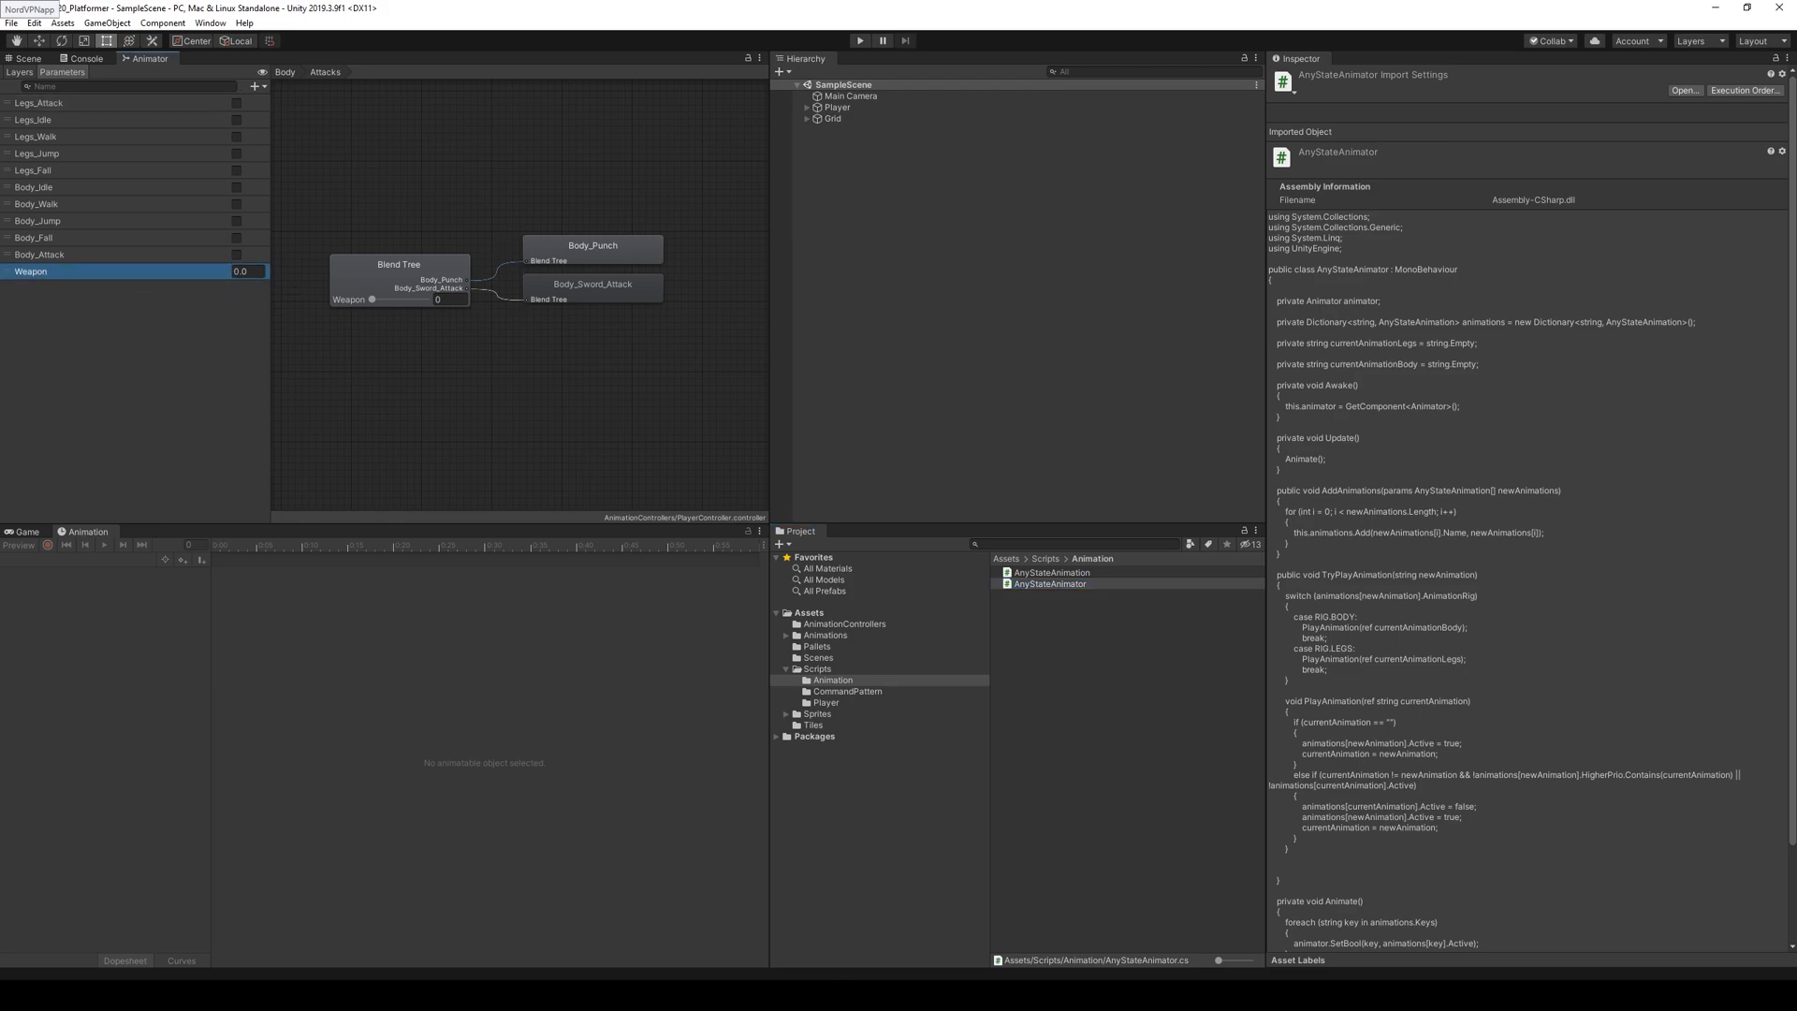
{"action": "key", "text": "alt+Tab"}
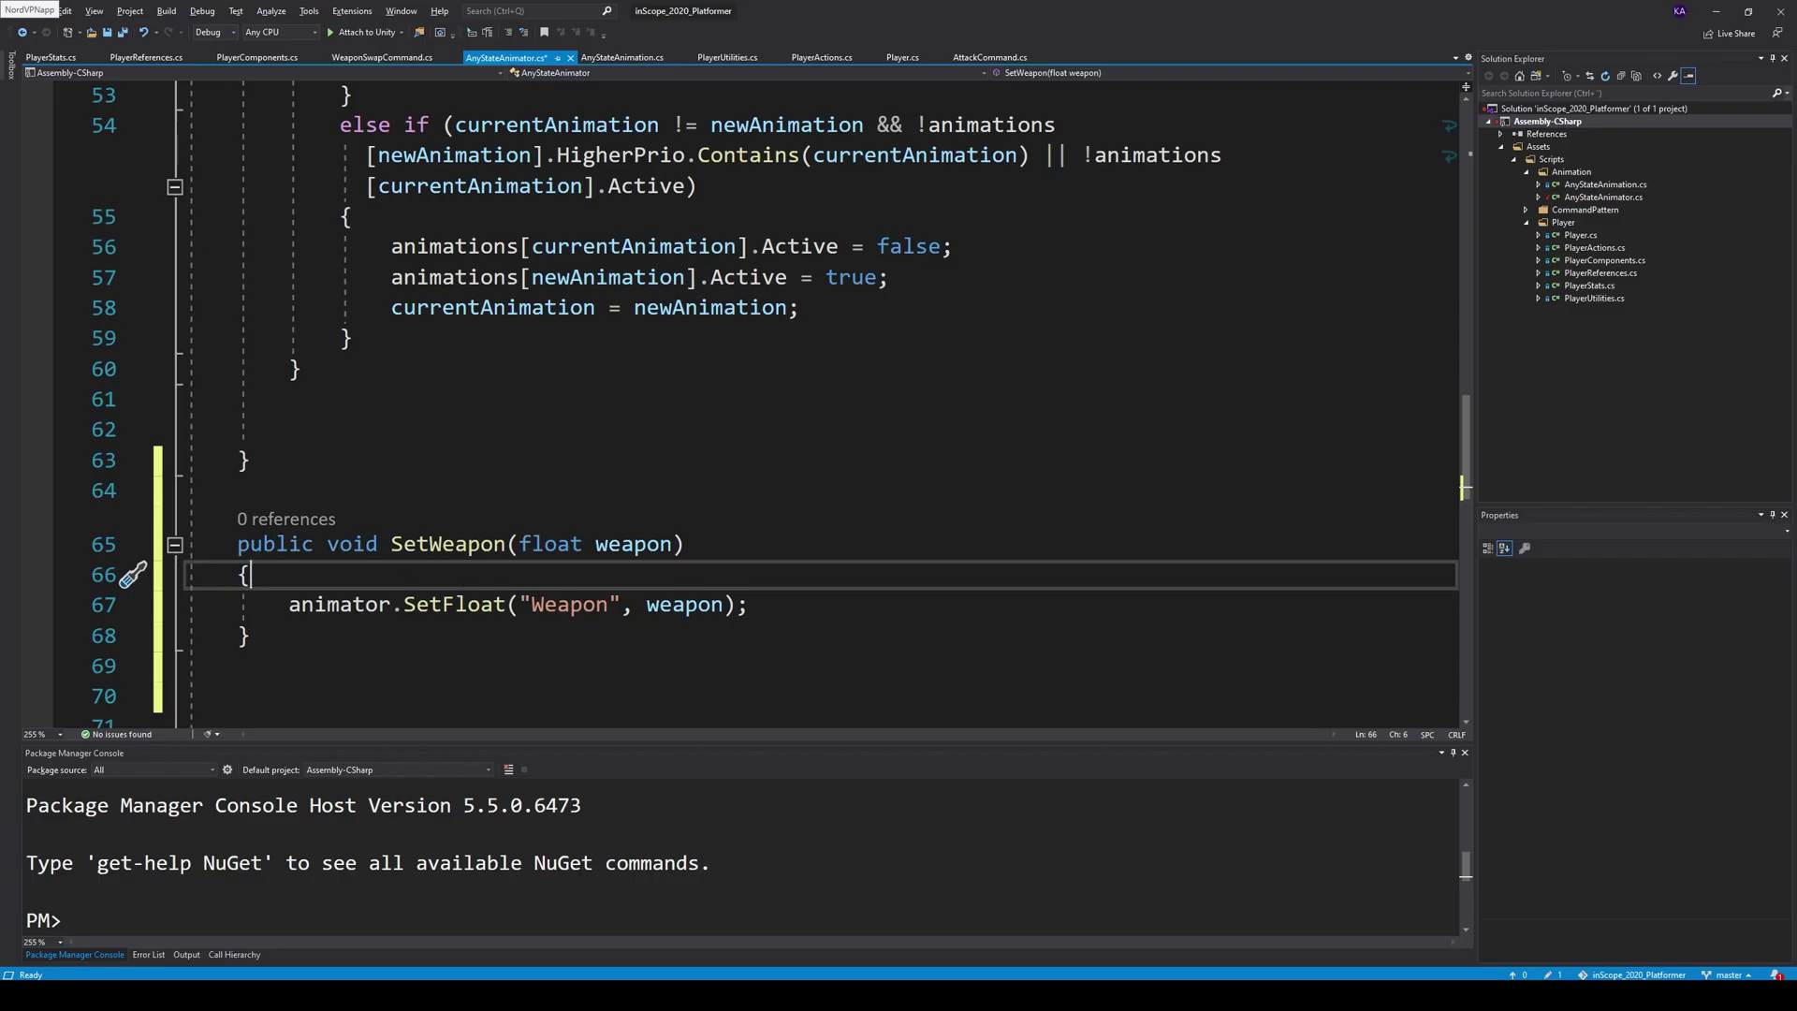
{"action": "key", "text": "alt+Tab"}
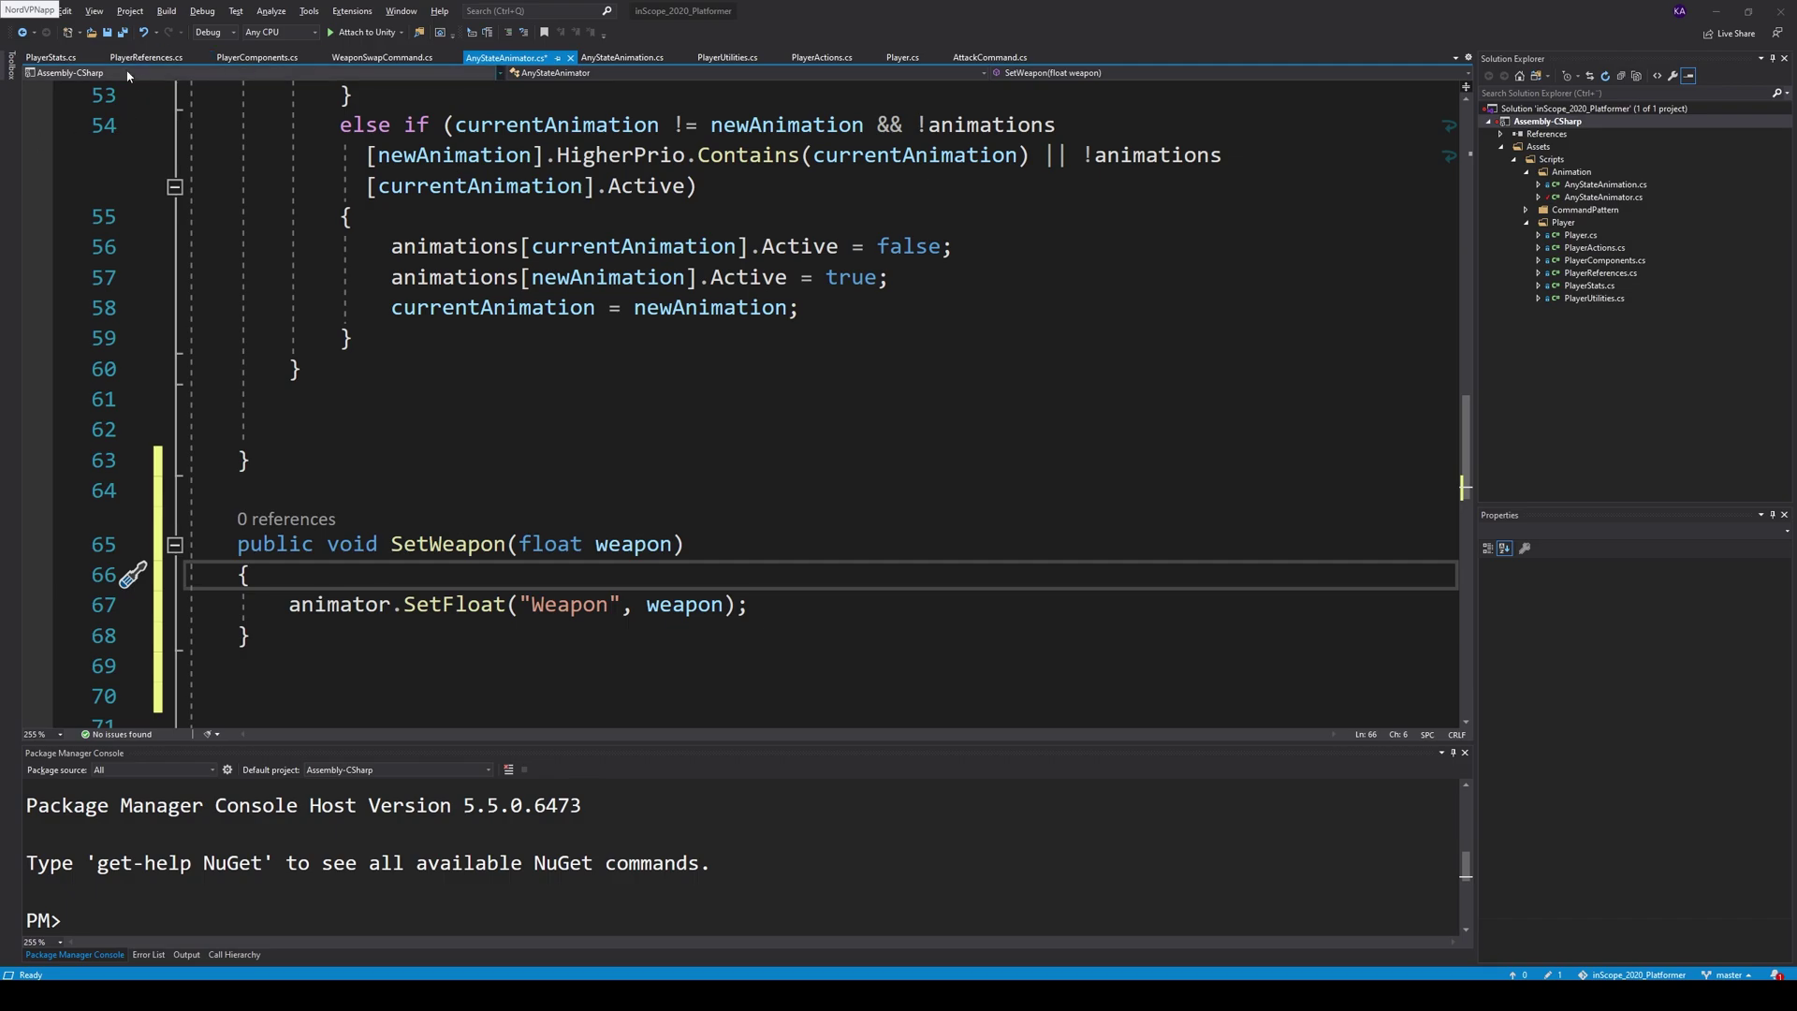
{"action": "left_click", "coordinate": [815, 58]}
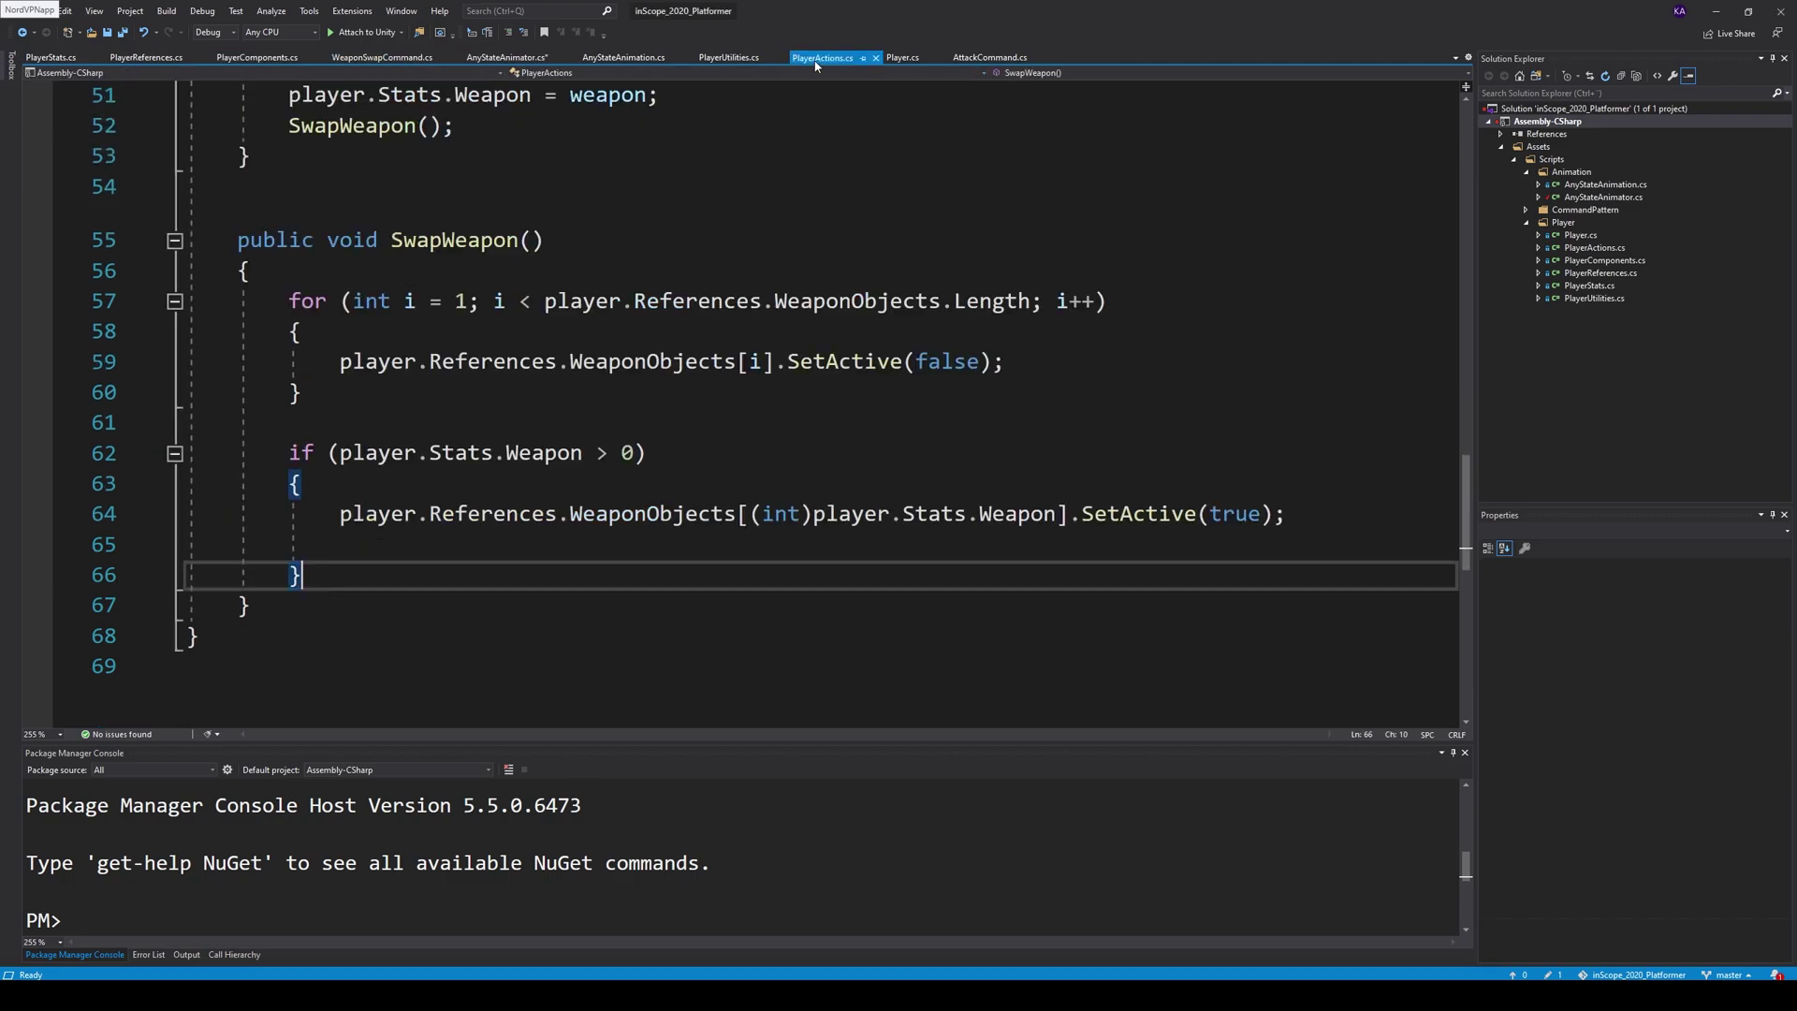
- Add player.Components.Animator.SetWeapon(player.Stats.Weapon); after the weapon assignment in TrySwapWeapon
{"action": "scroll", "coordinate": [132, 574], "scroll_direction": "up", "scroll_amount": 1}
{"action": "left_click", "coordinate": [505, 387]}
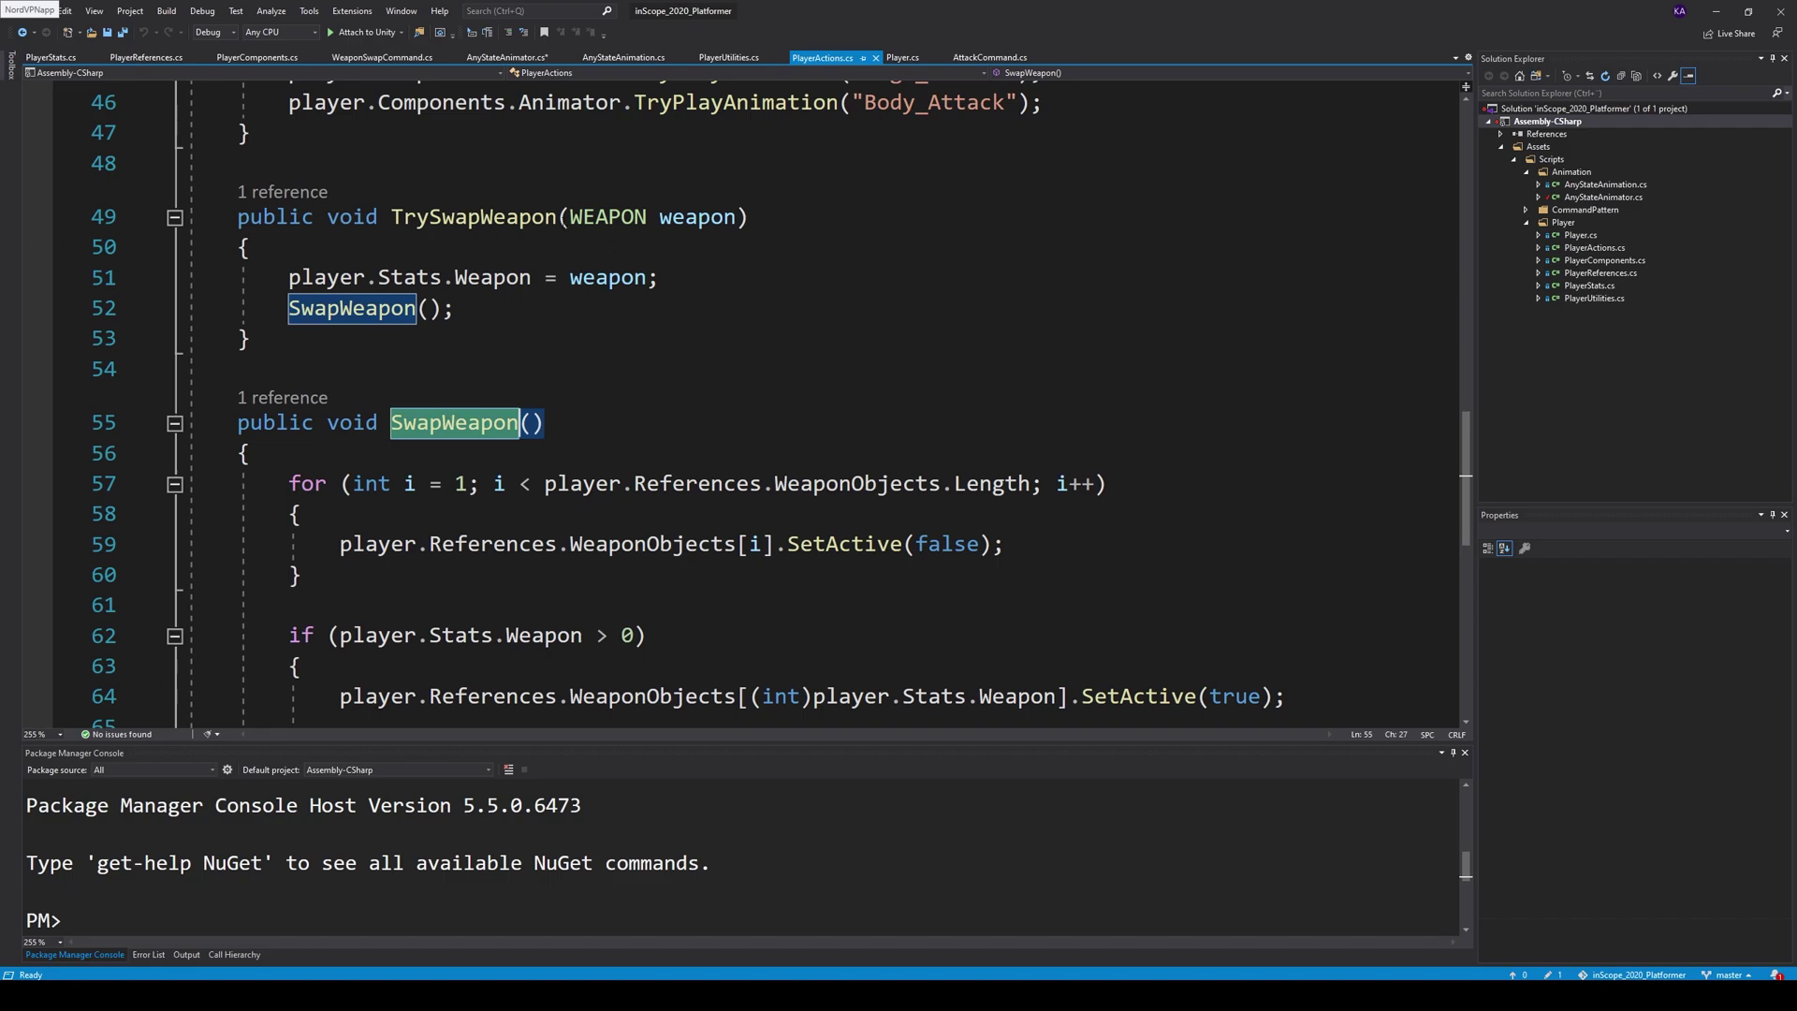
{"action": "left_click", "coordinate": [714, 284]}
{"action": "key", "text": "Return"}
{"action": "type", "text": "player.com"}
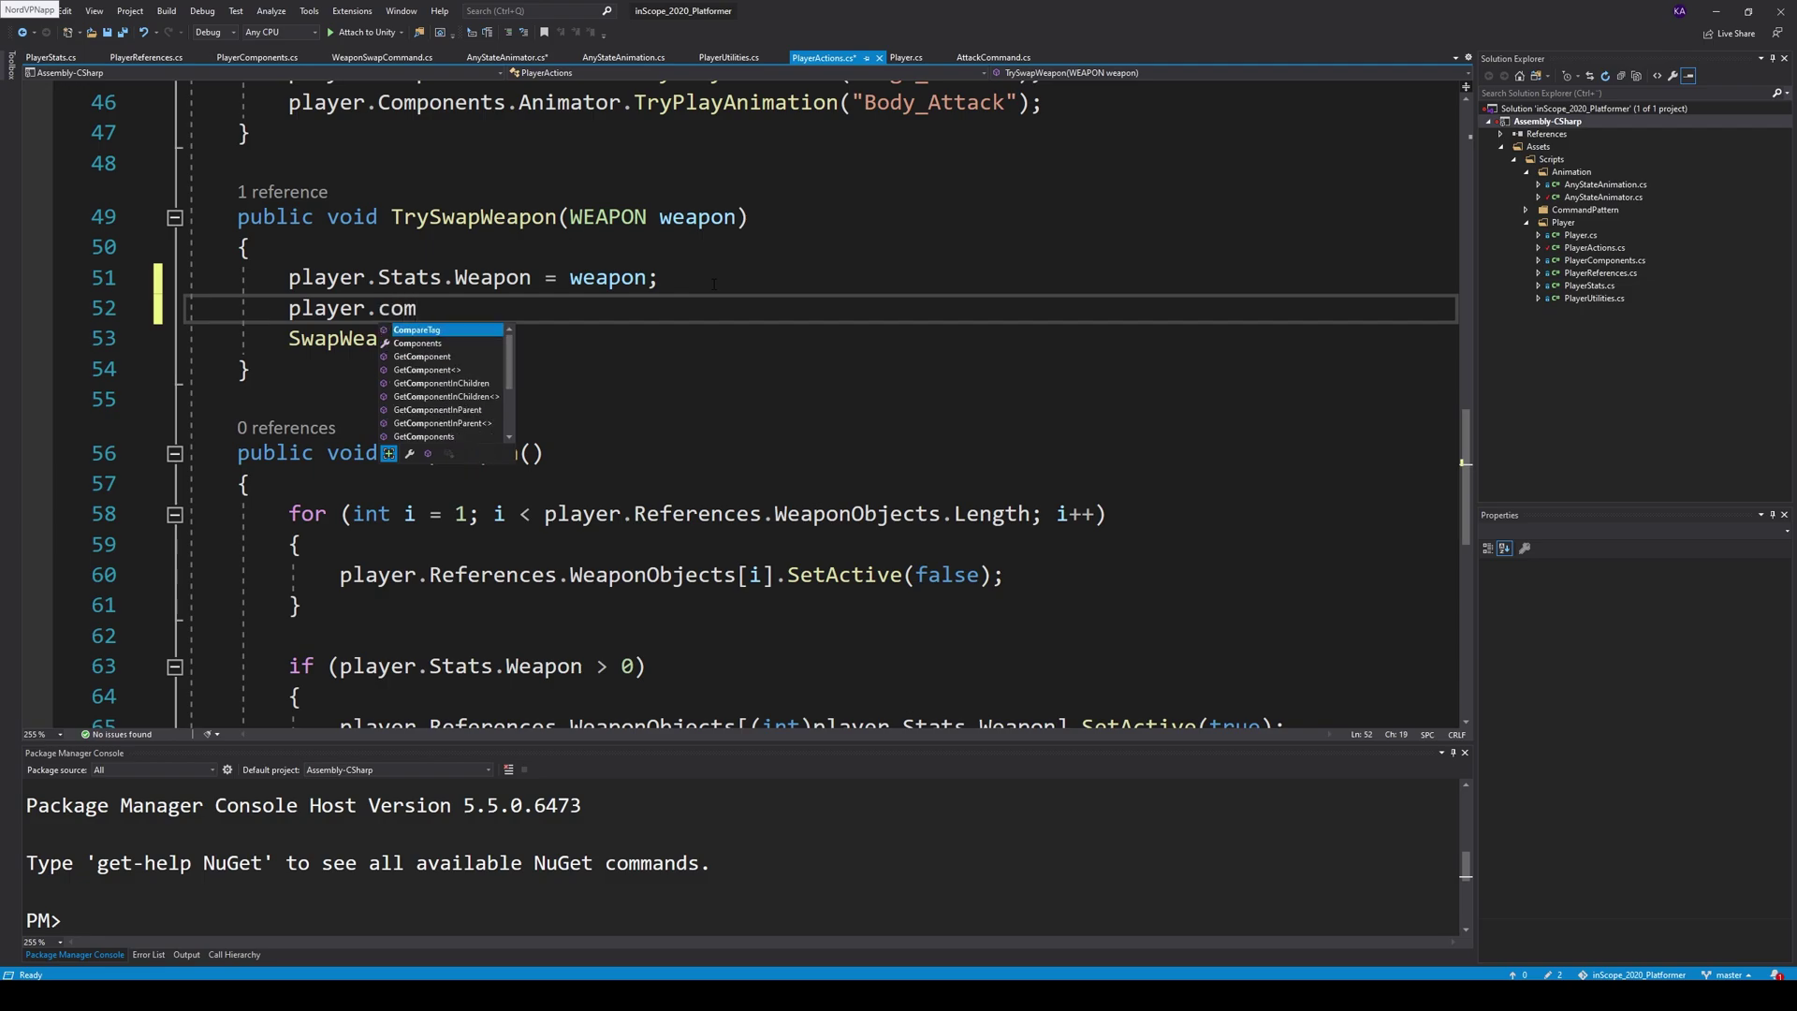
{"action": "key", "text": "Down"}
{"action": "type", "text": ".an"}
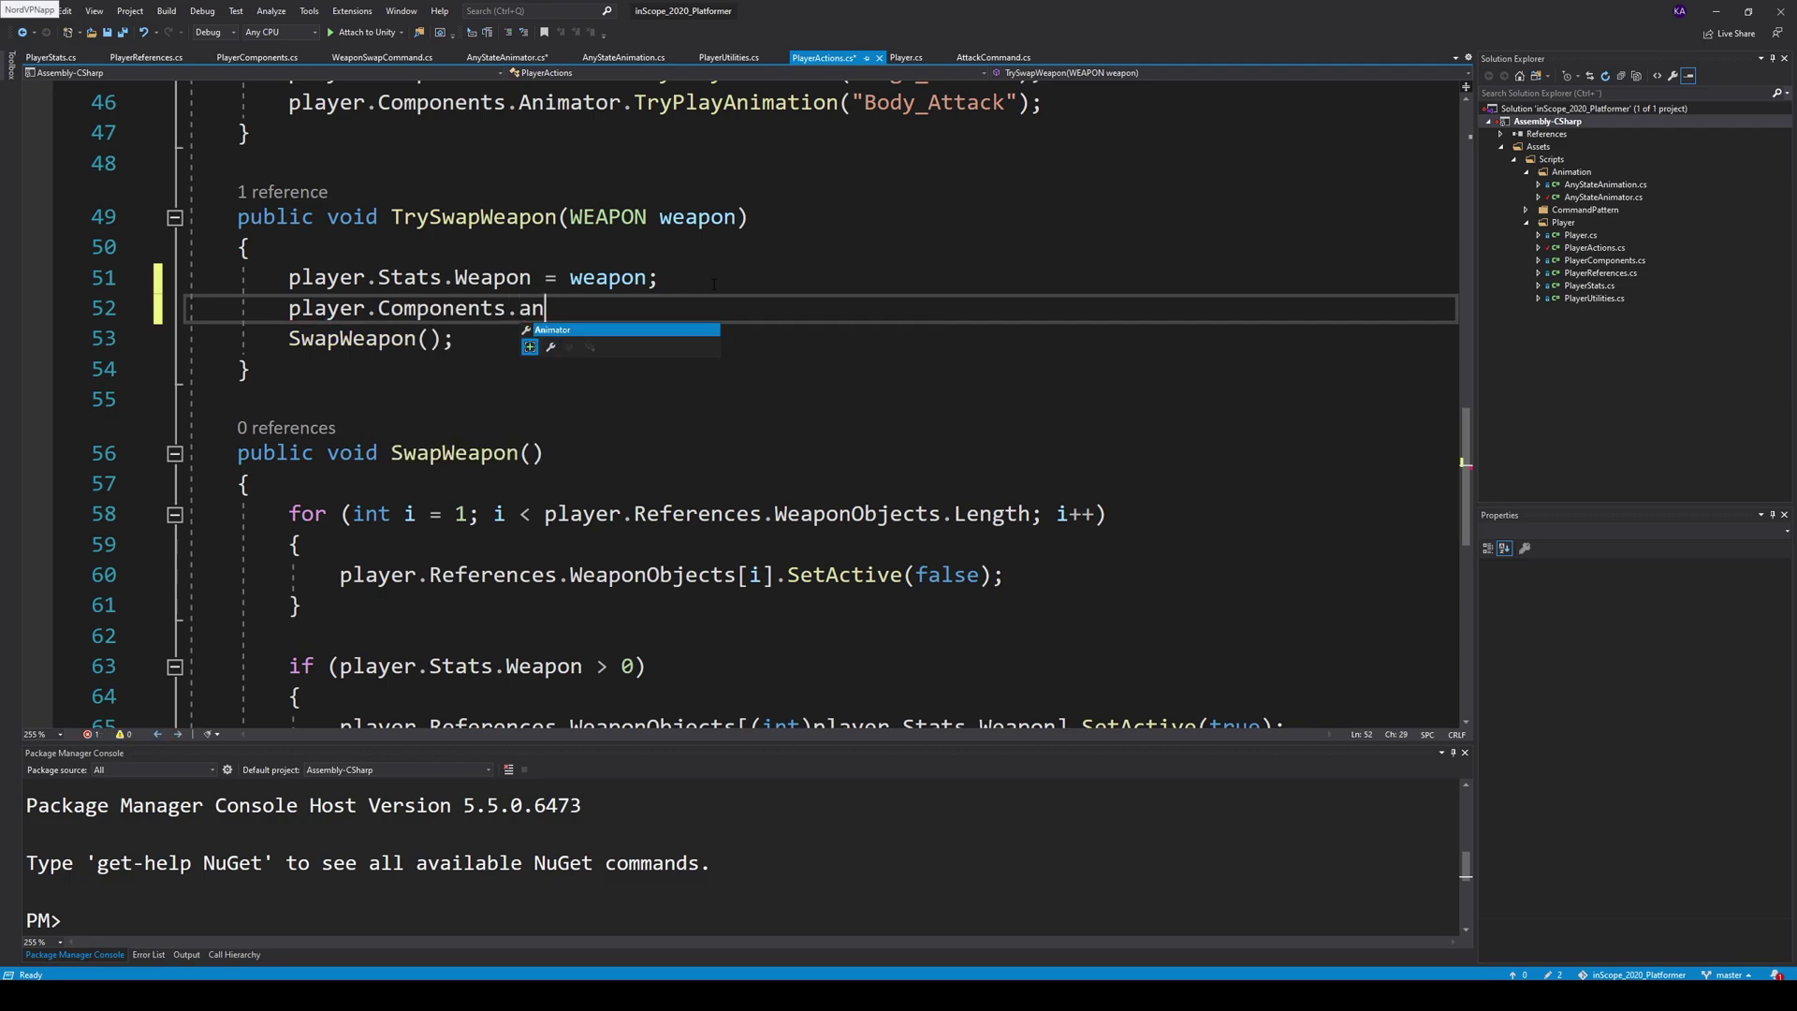
{"action": "key", "text": "Tab"}
{"action": "type", "text": ".SetWeapon"}
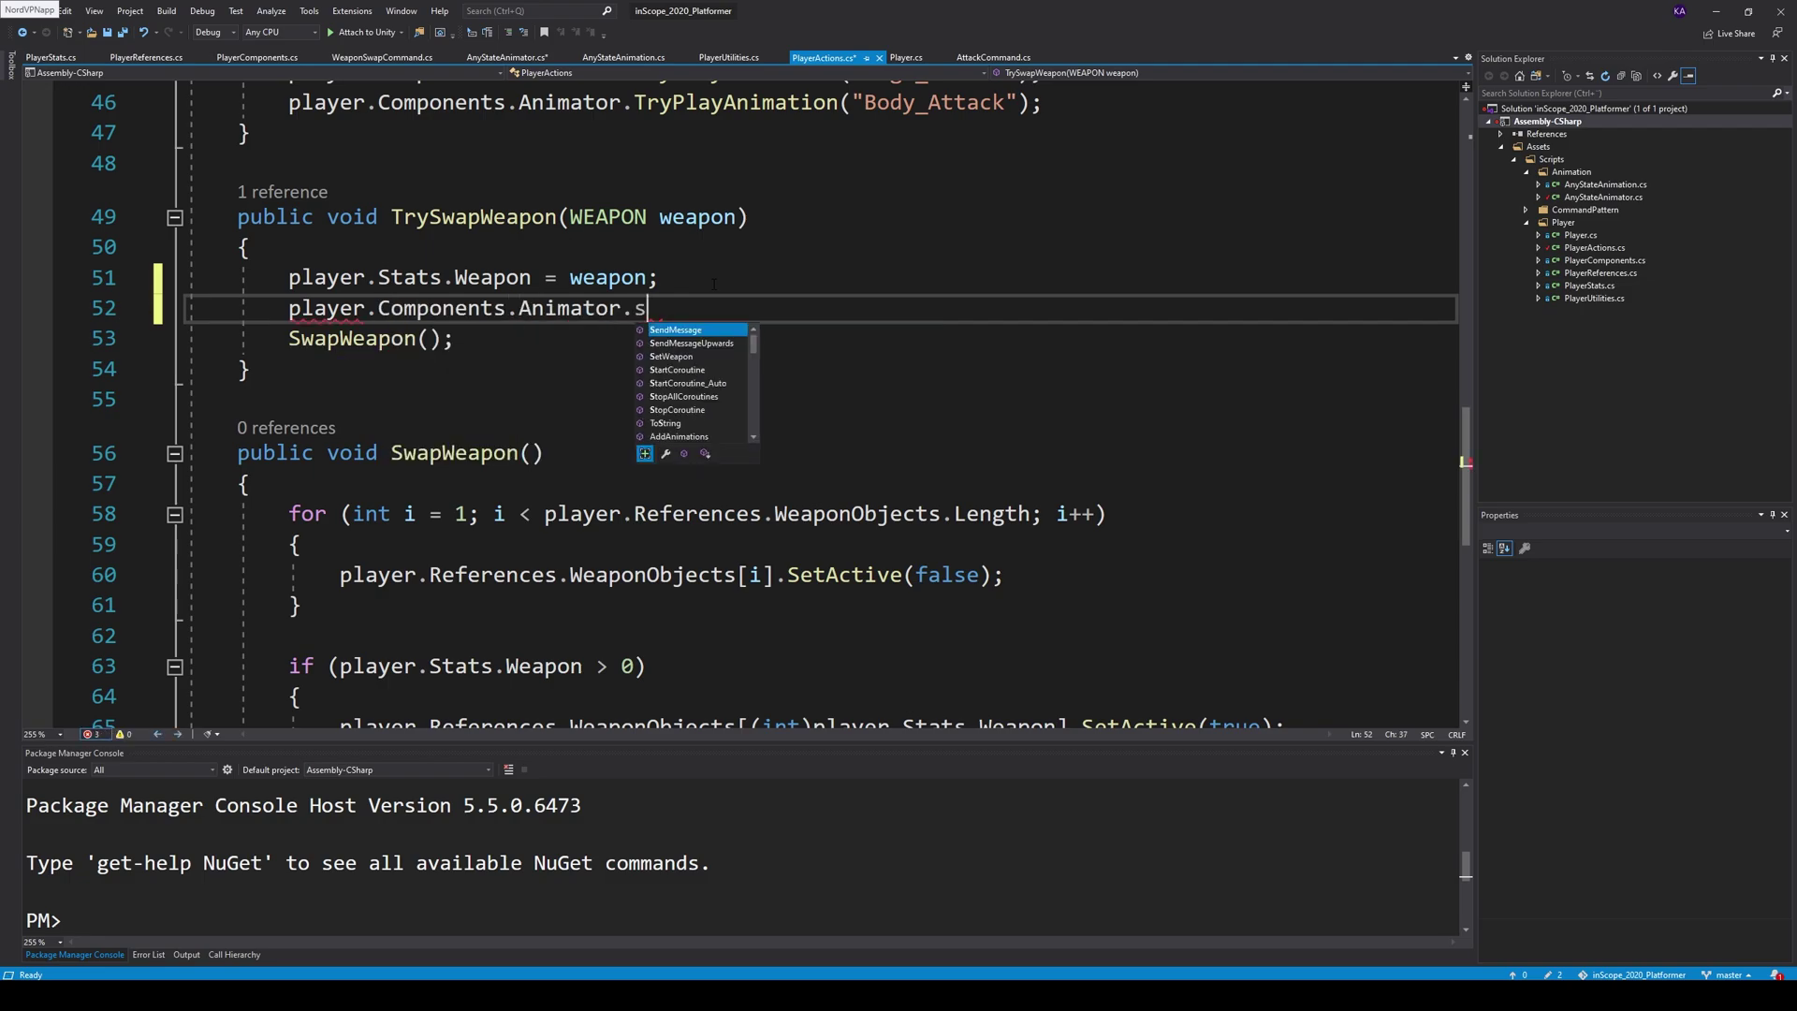
{"action": "type", "text": "("}
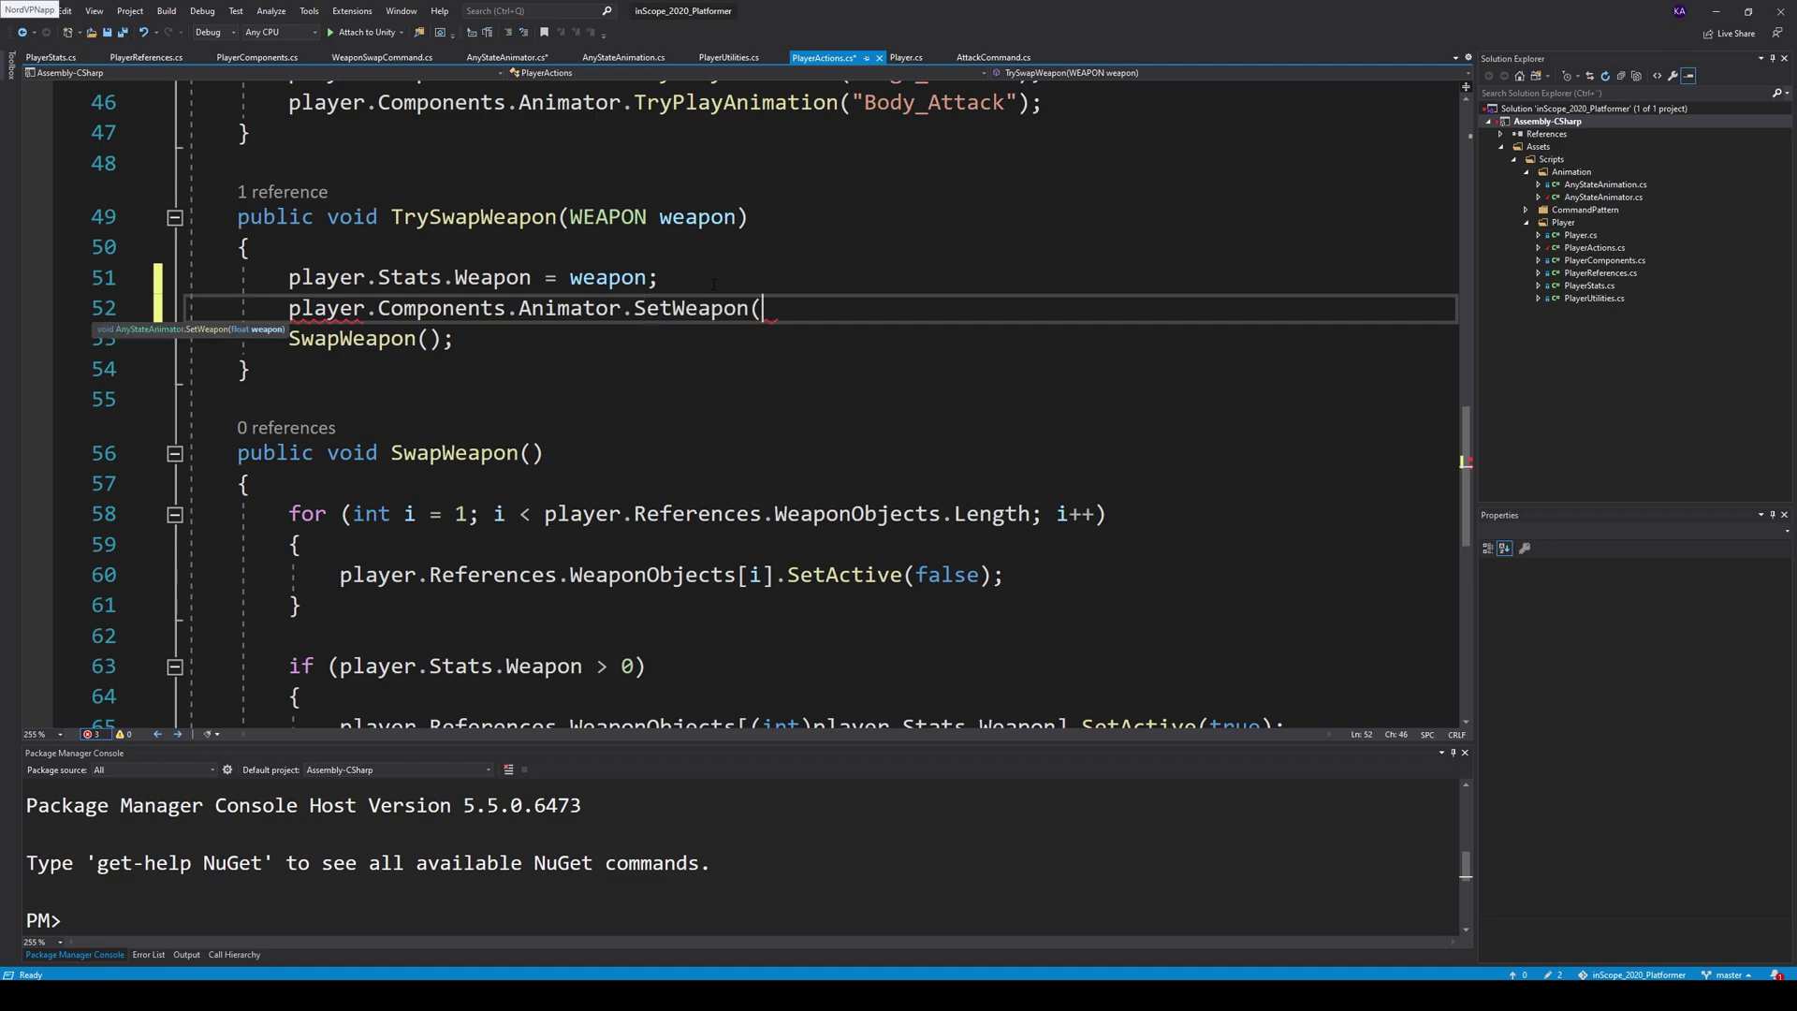
{"action": "type", "text": "player.stats.wea"}
{"action": "key", "text": "Tab"}
{"action": "type", "text": ");"}
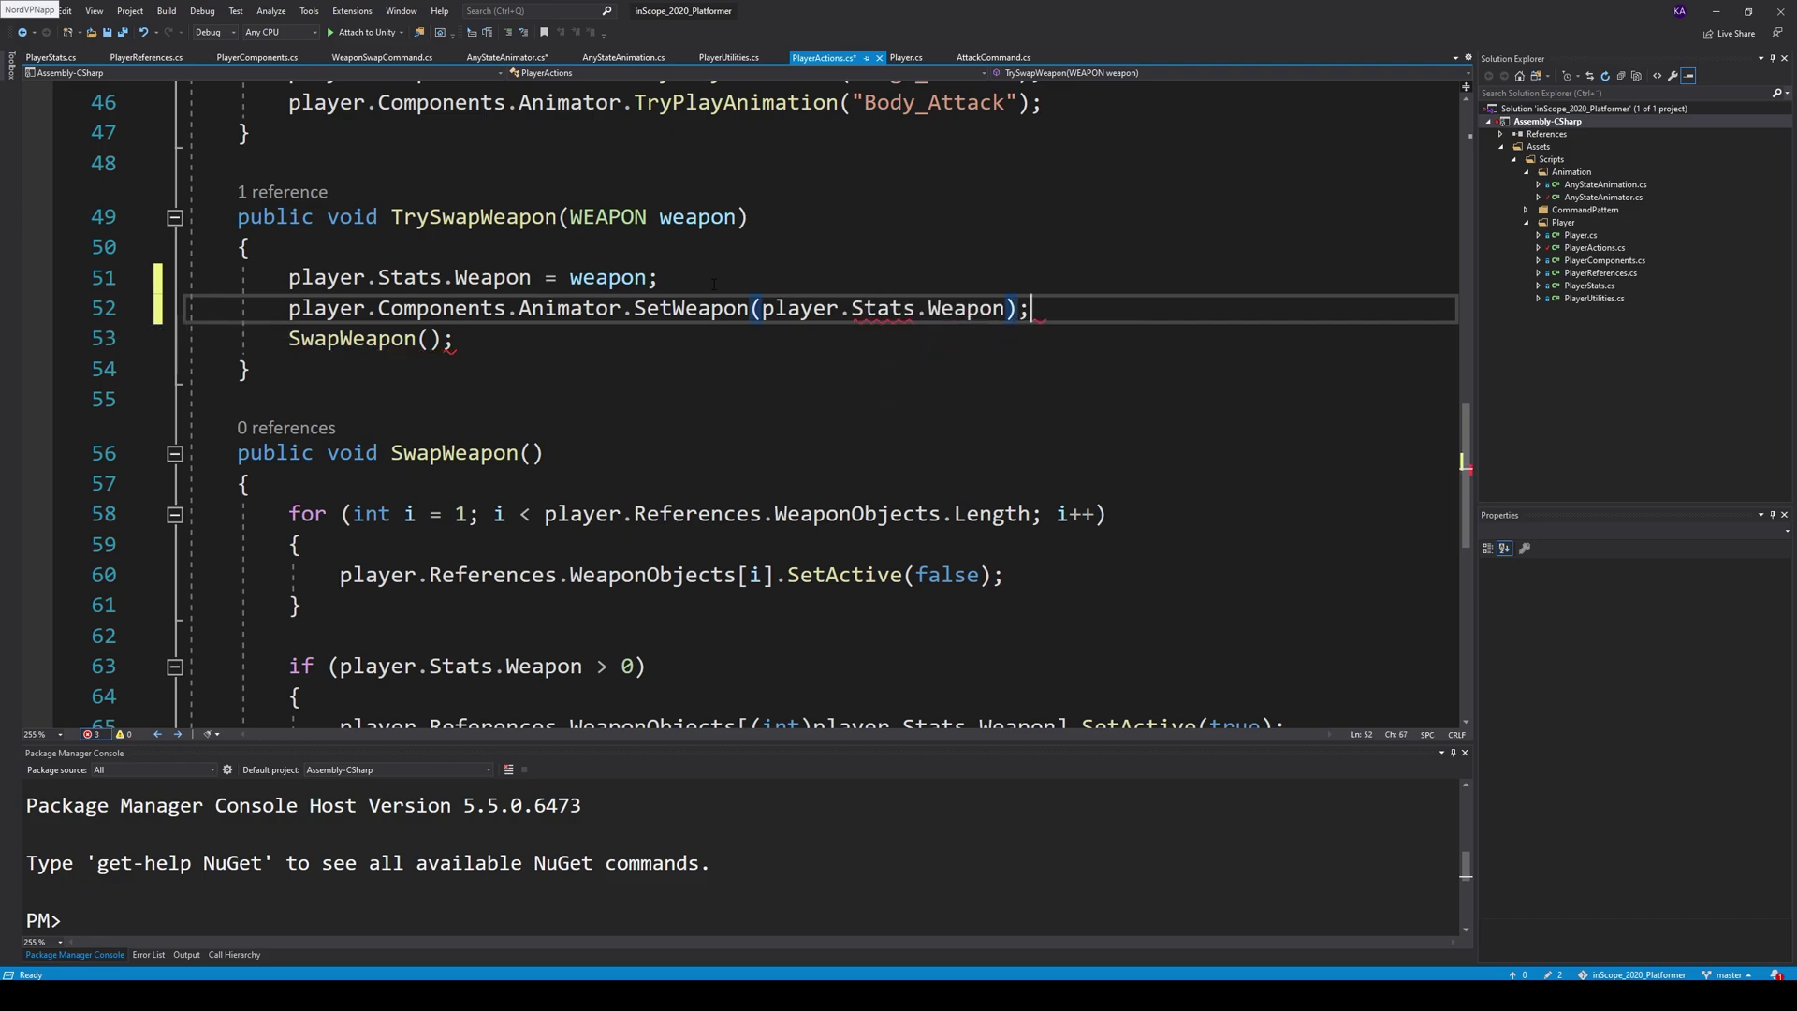
- Cast the SetWeapon argument to (int) and save the script
{"action": "left_click", "coordinate": [762, 308]}
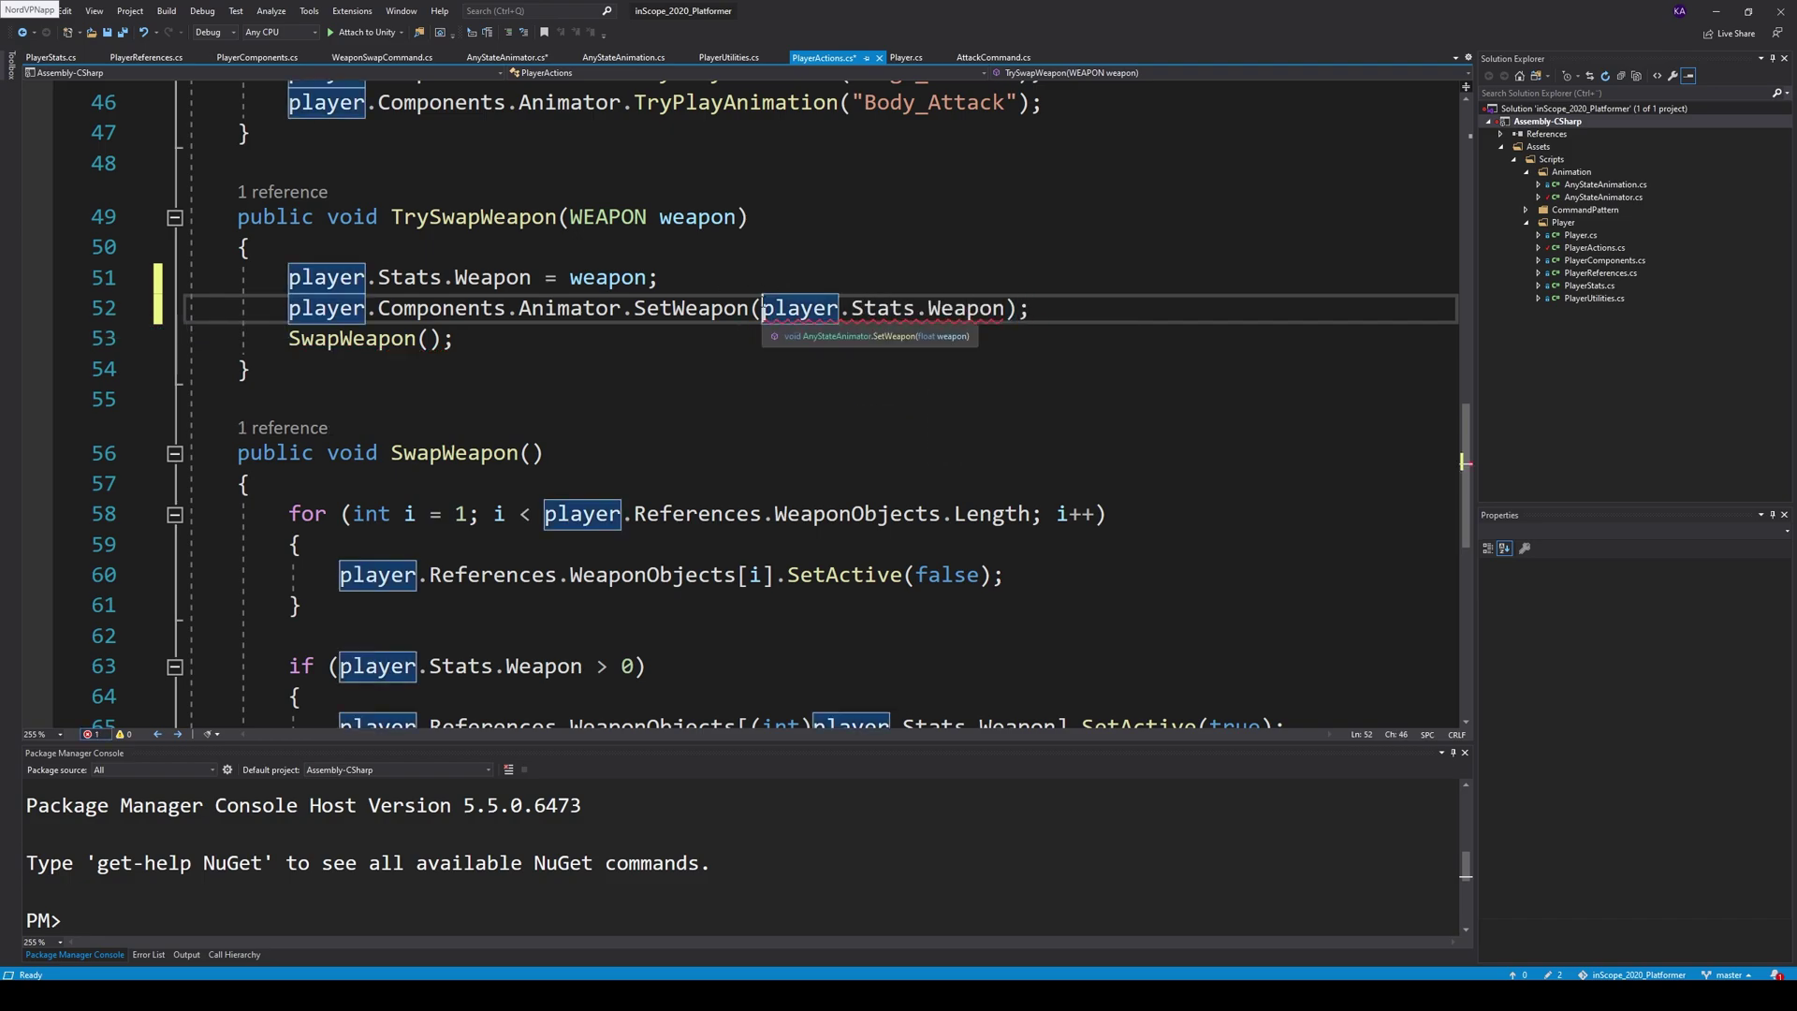
{"action": "type", "text": "("}
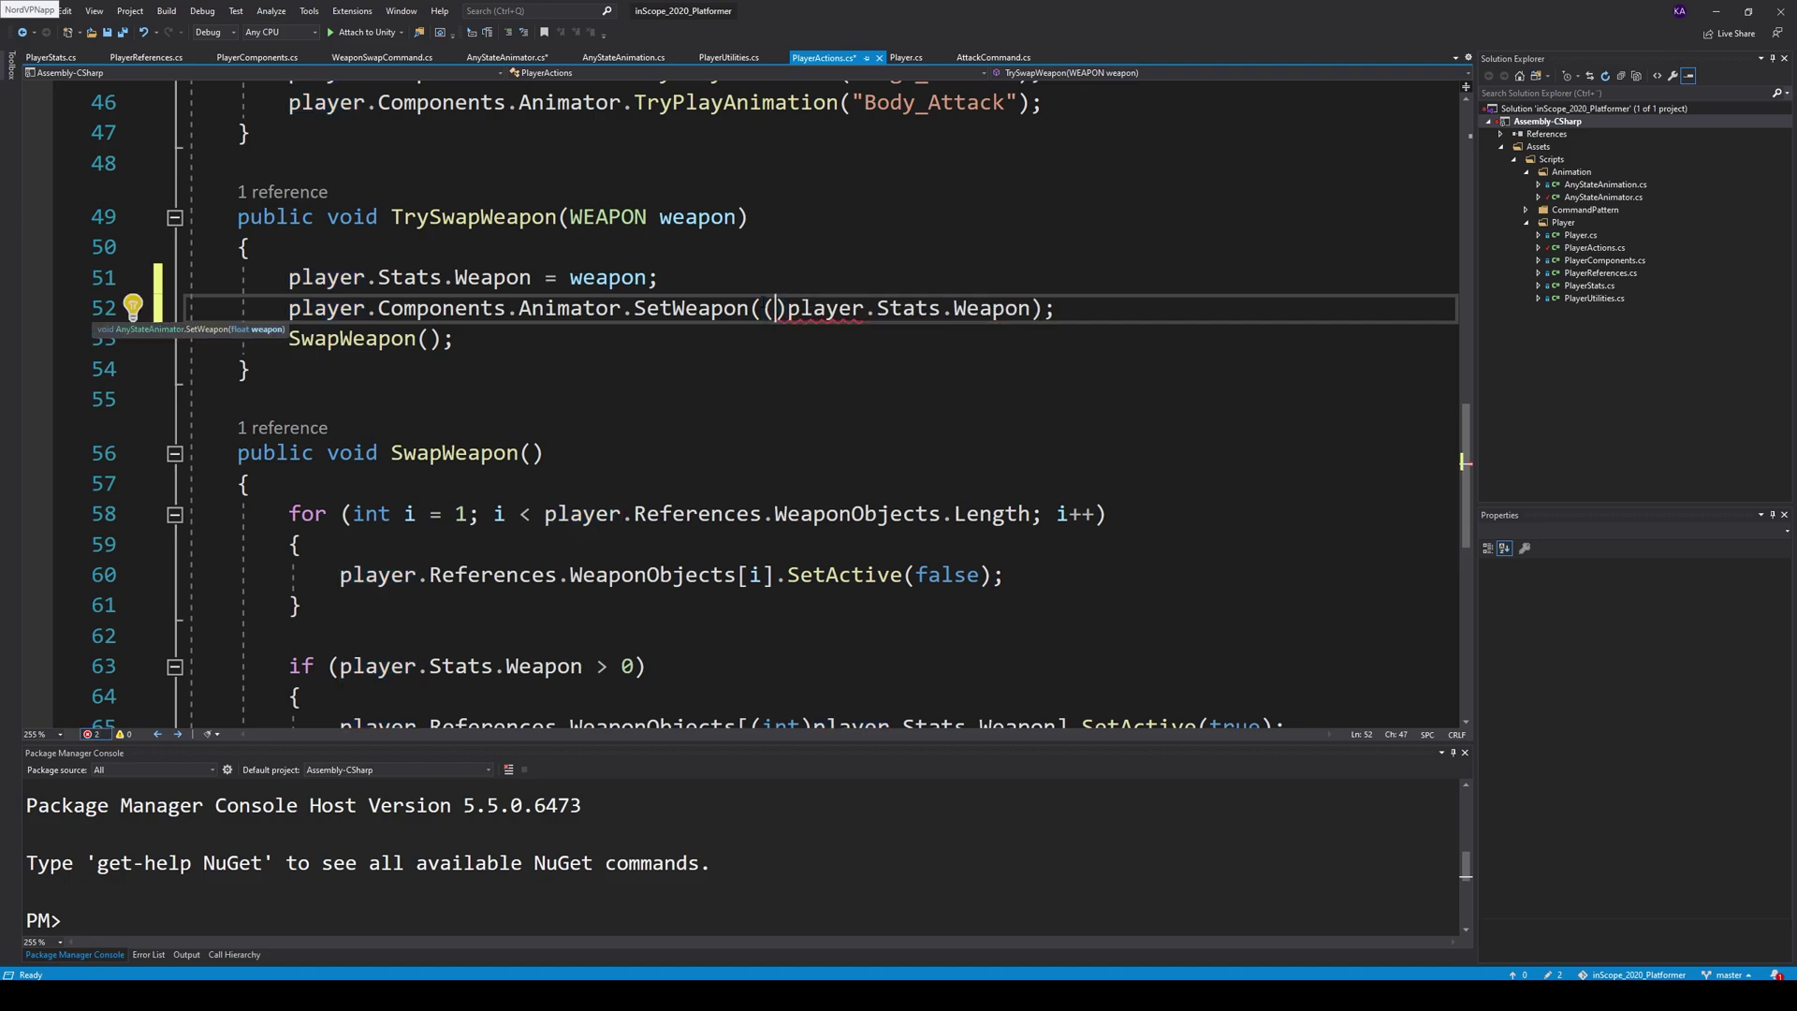
{"action": "type", "text": "float"}
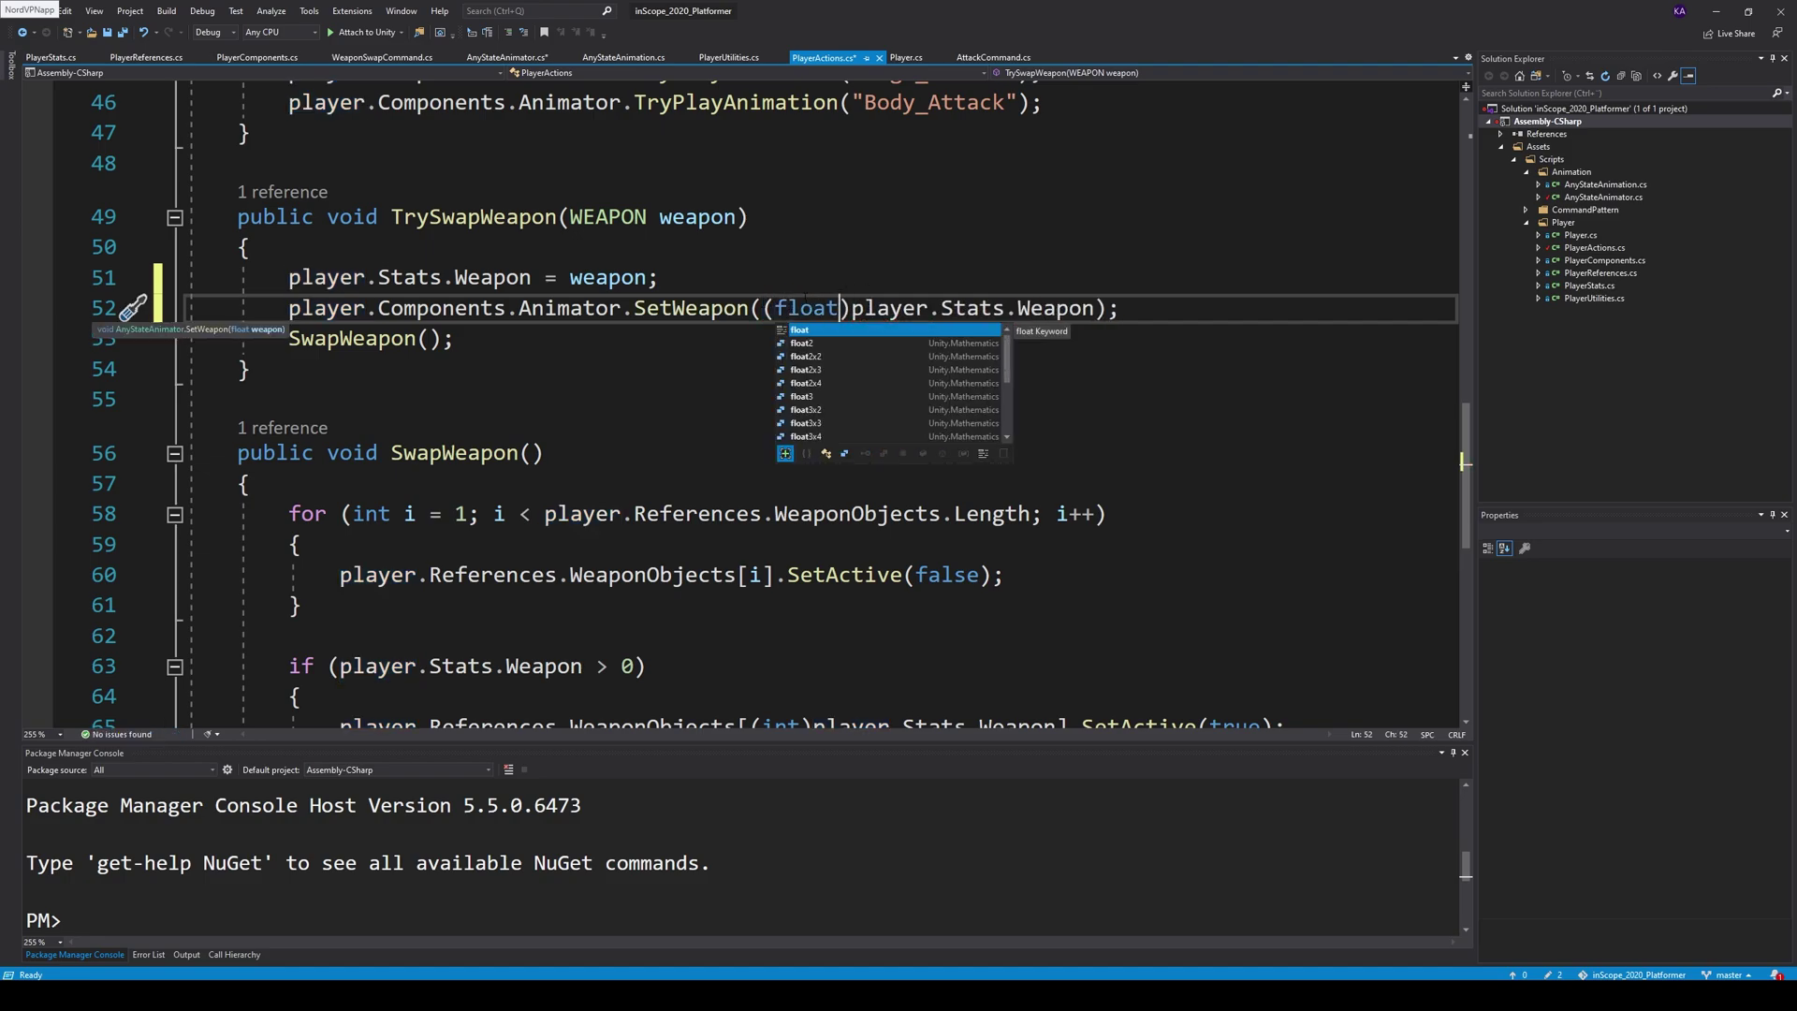
{"action": "double_click", "coordinate": [805, 308]}
{"action": "type", "text": "int"}
{"action": "left_click", "coordinate": [917, 253]}
{"action": "key", "text": "ctrl+s"}
- Review the new statement and TrySwapWeapon, Save All, and minimize Visual Studio
{"action": "left_click_drag", "start_coordinate": [1118, 310], "coordinate": [301, 311]}
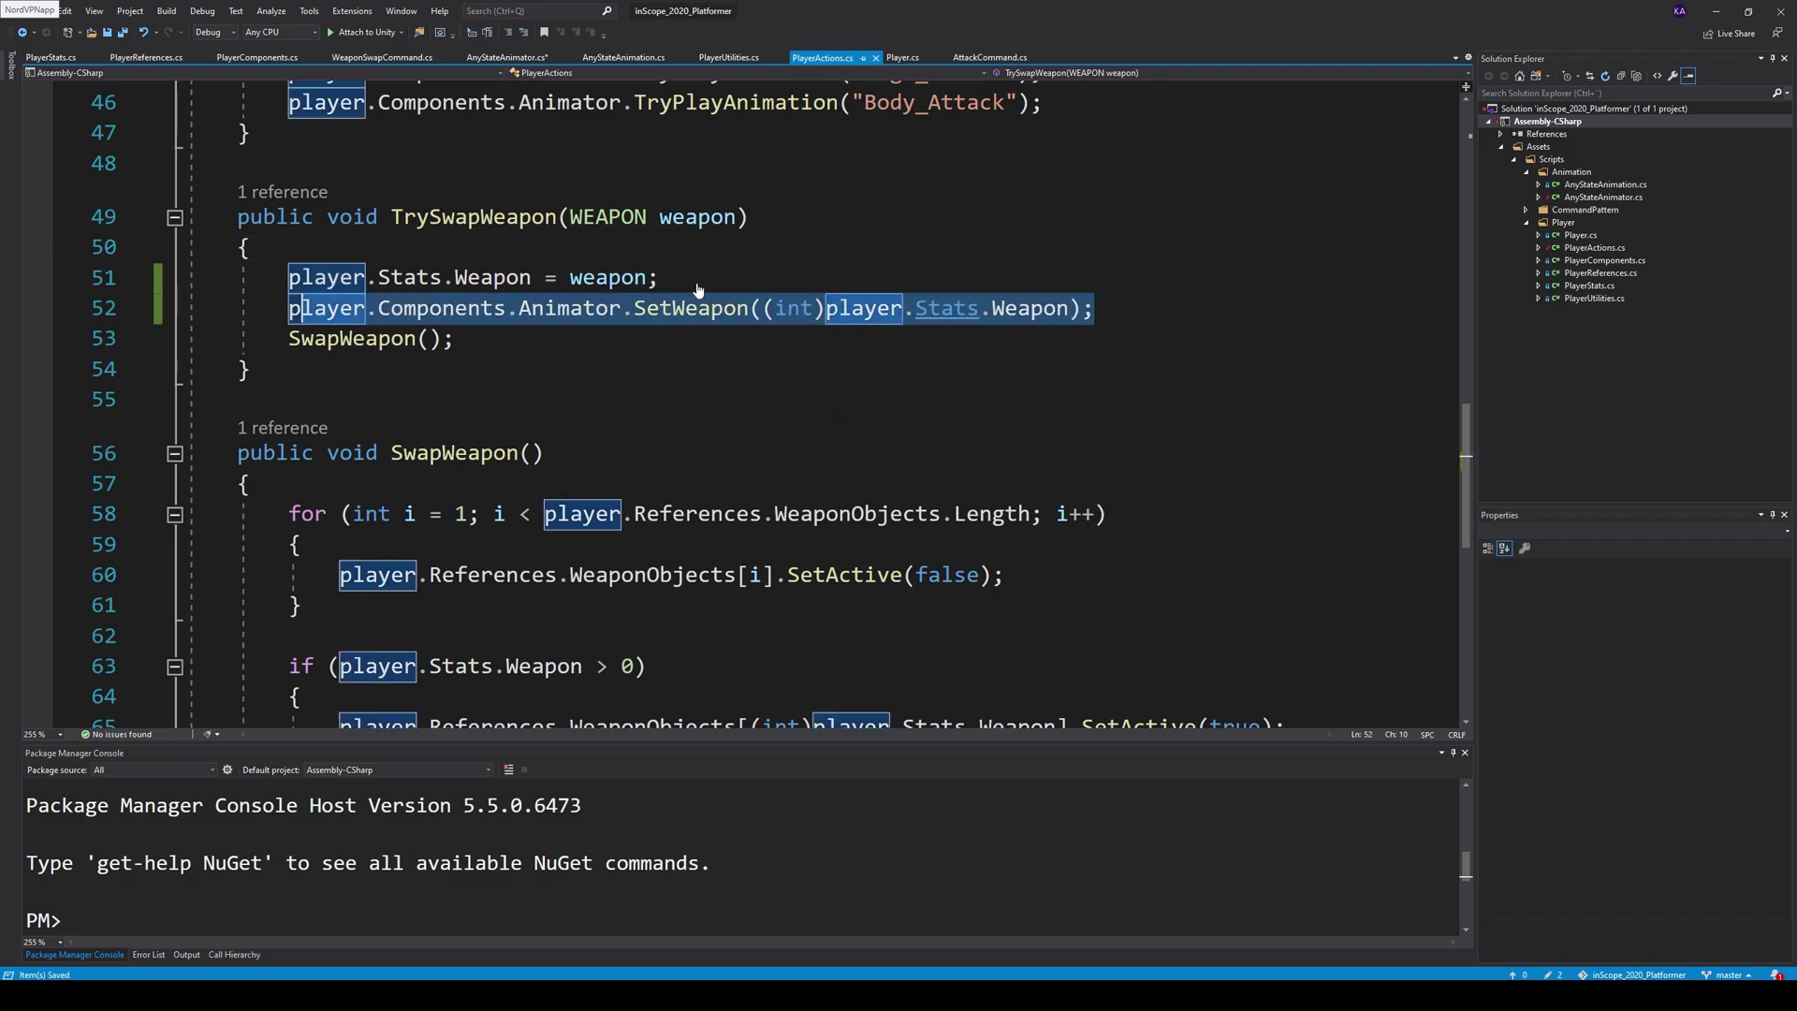
{"action": "left_click", "coordinate": [412, 279]}
{"action": "double_click", "coordinate": [565, 216]}
{"action": "key", "text": "shift+Right"}
{"action": "key", "text": "shift+Right"}
{"action": "key", "text": "shift+Right"}
{"action": "key", "text": "shift+Right"}
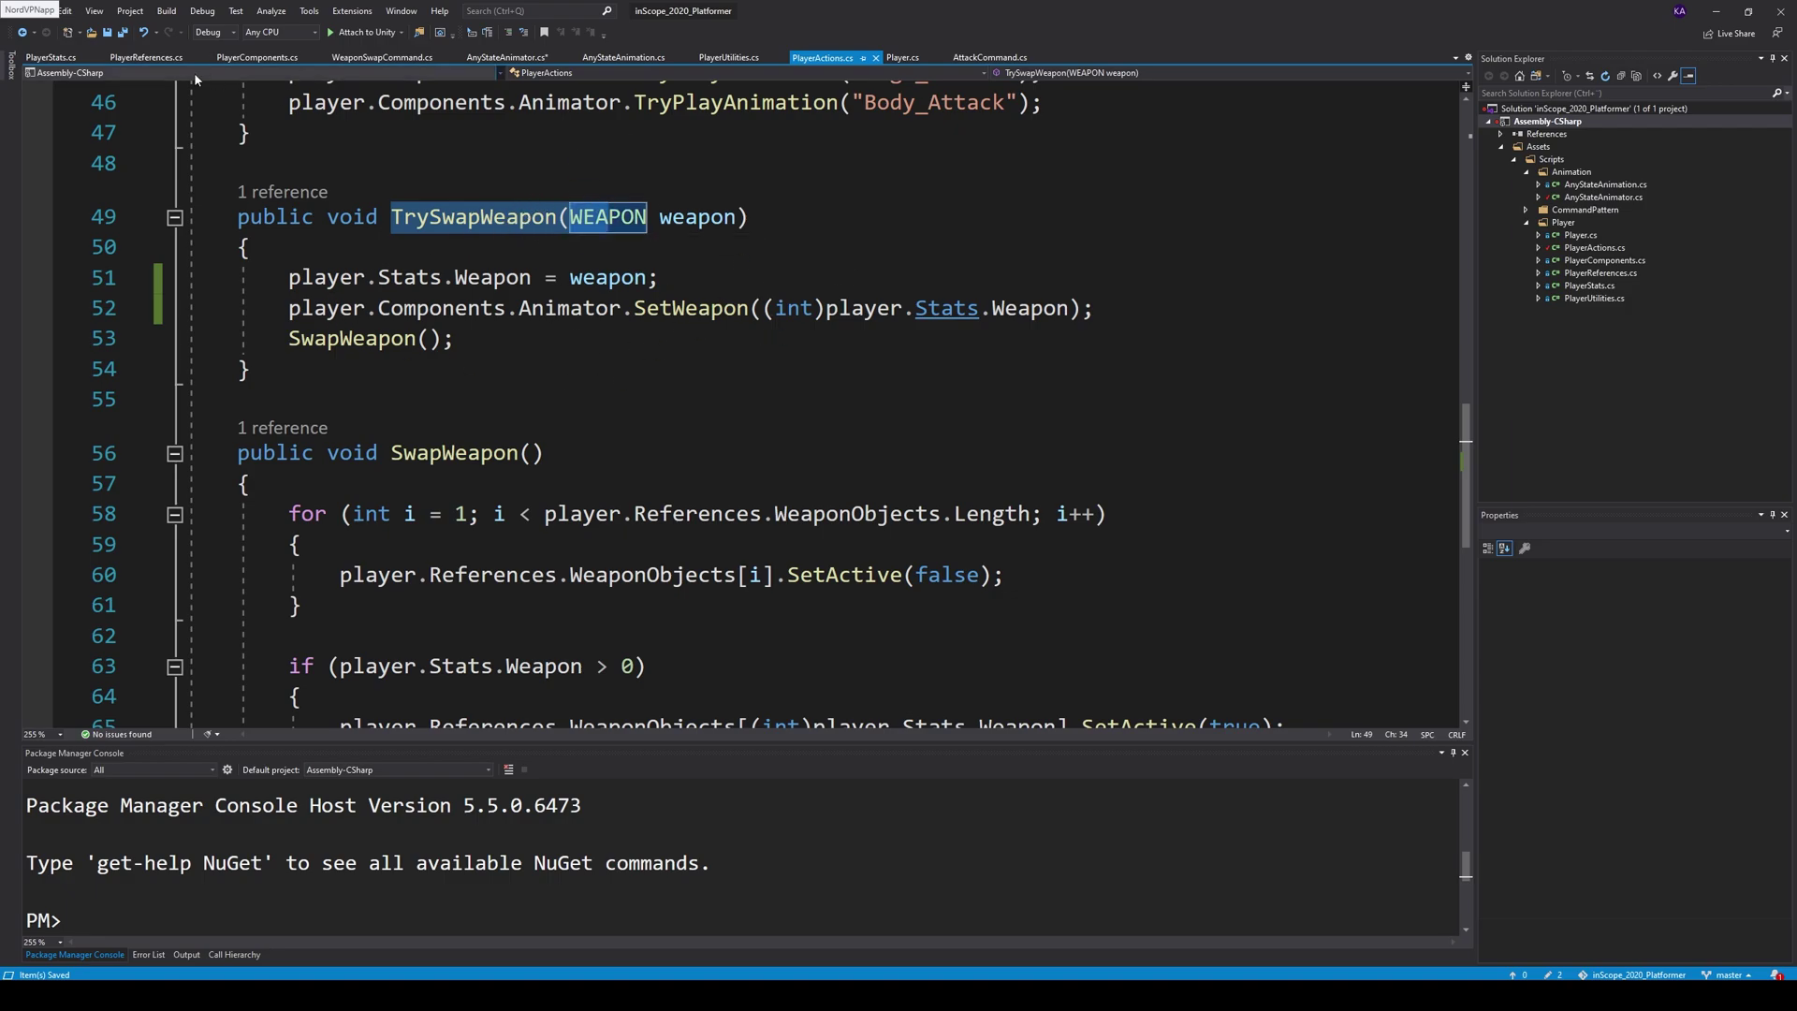
{"action": "left_click", "coordinate": [121, 34]}
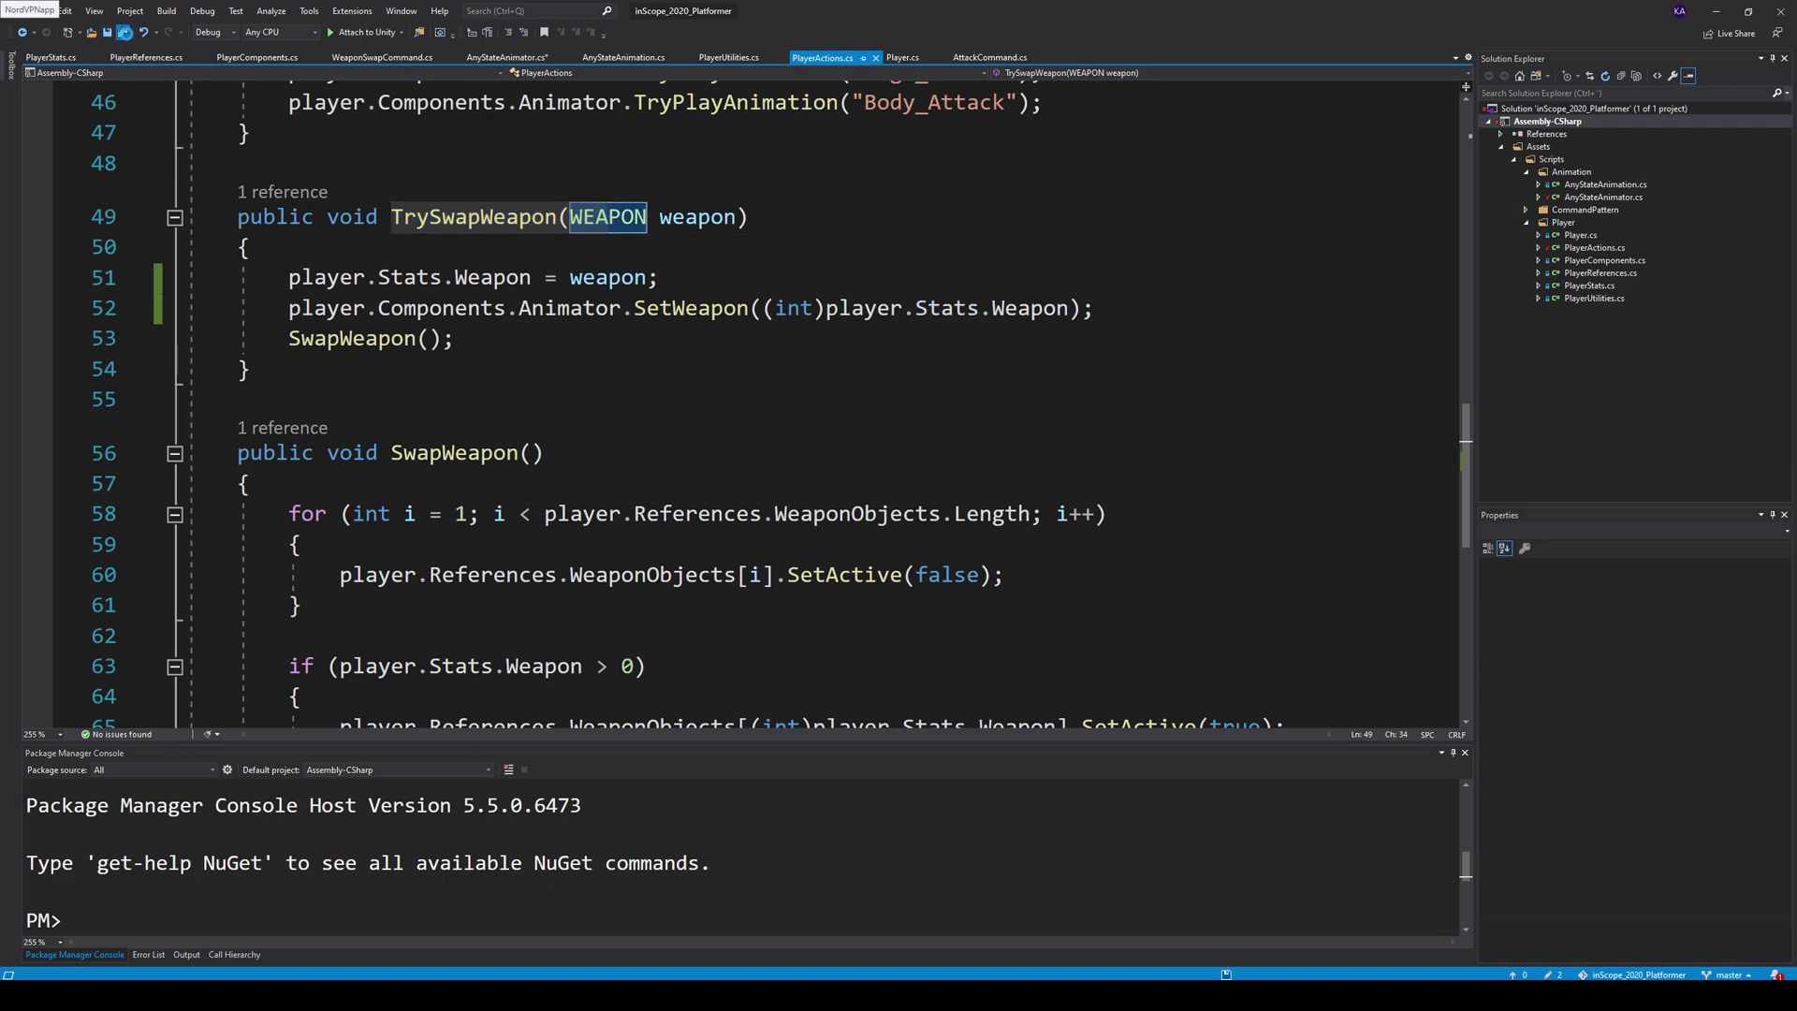
{"action": "left_click", "coordinate": [1714, 10]}
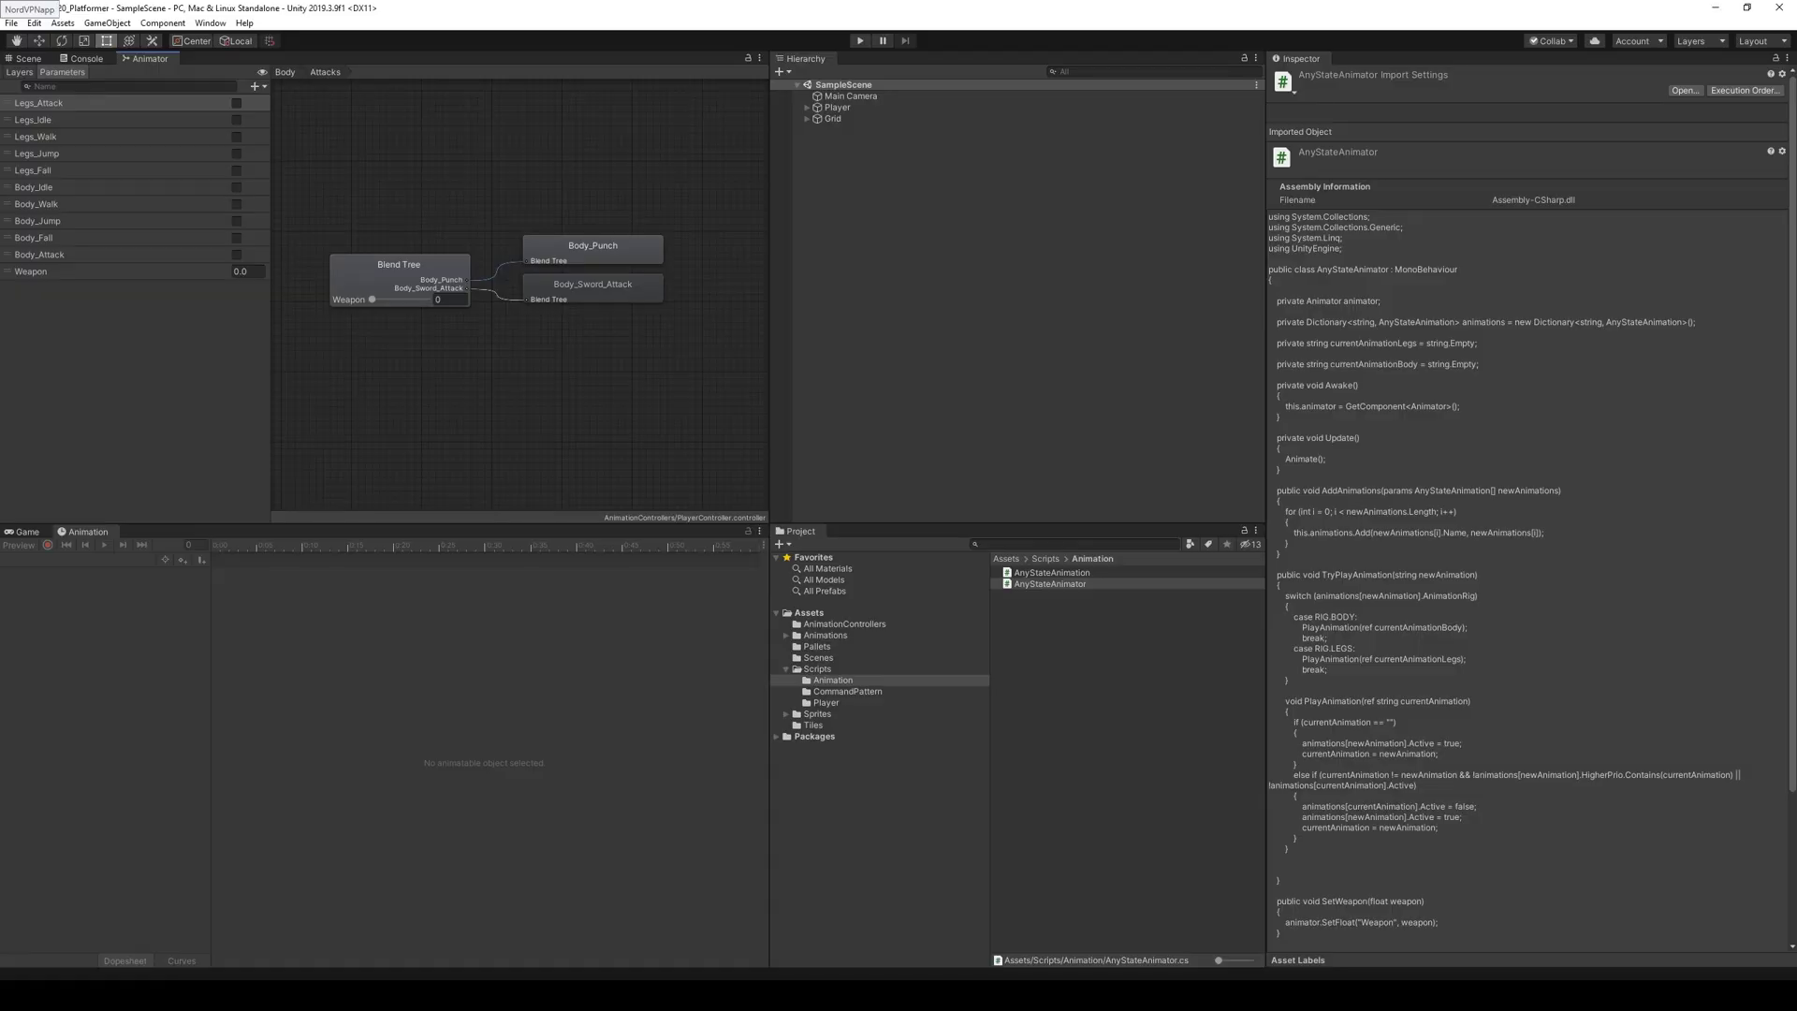
- Start Play mode, swap to the sword with key 2, and attack
{"action": "left_click", "coordinate": [867, 40]}
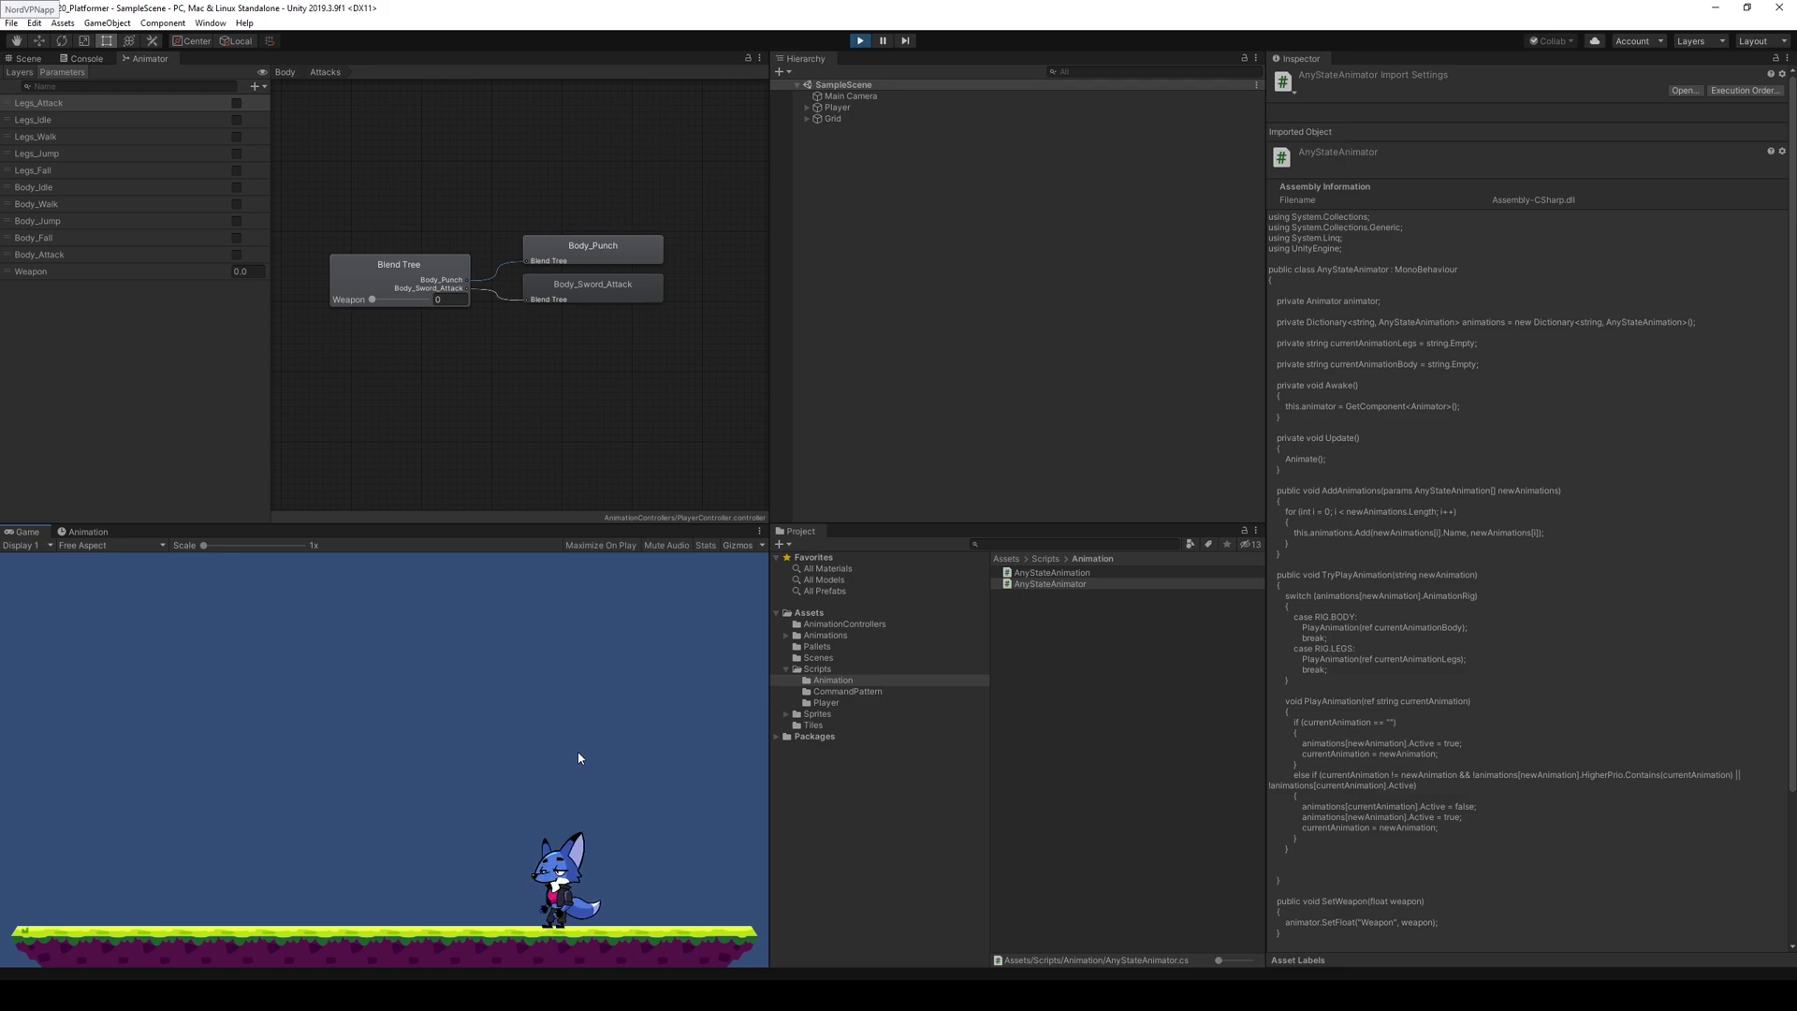
{"action": "key", "text": "2"}
{"action": "key", "text": "ctrl"}
{"action": "key", "text": "ctrl"}
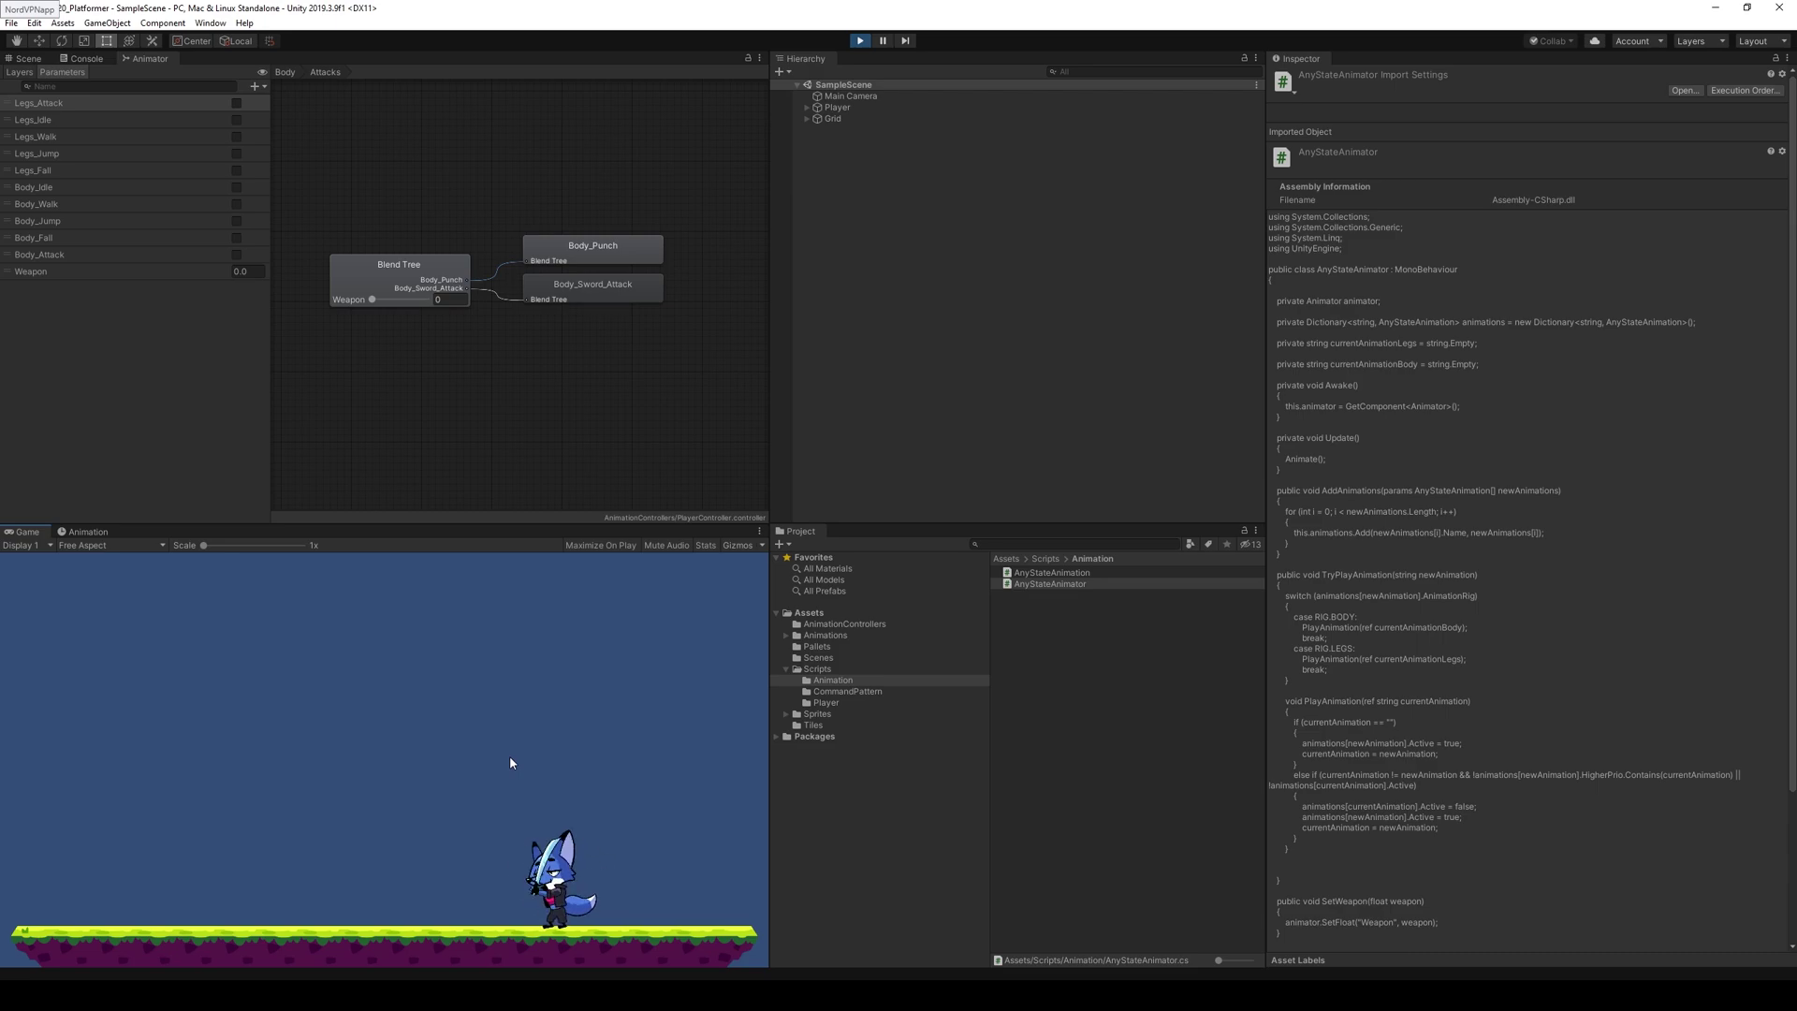
- Select the Player's Rig child to watch its Animator parameters during play
{"action": "left_click", "coordinate": [837, 109]}
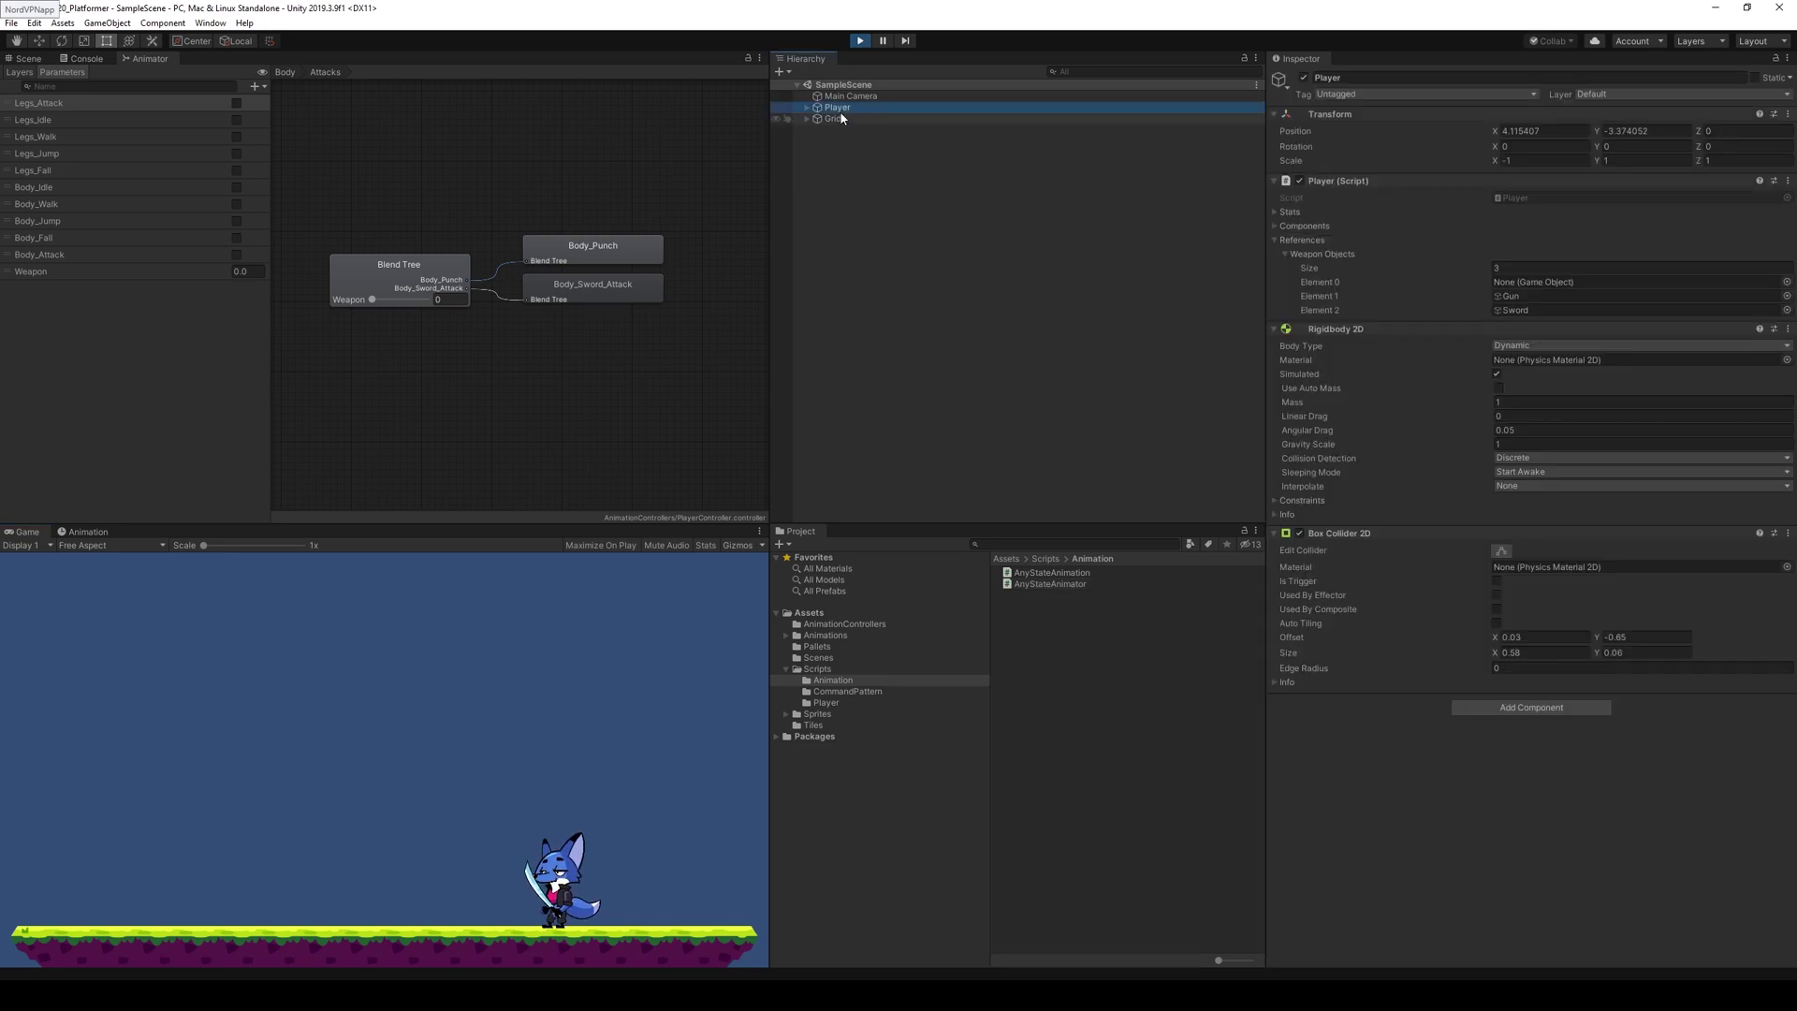
{"action": "left_click", "coordinate": [806, 107]}
{"action": "left_click", "coordinate": [840, 118]}
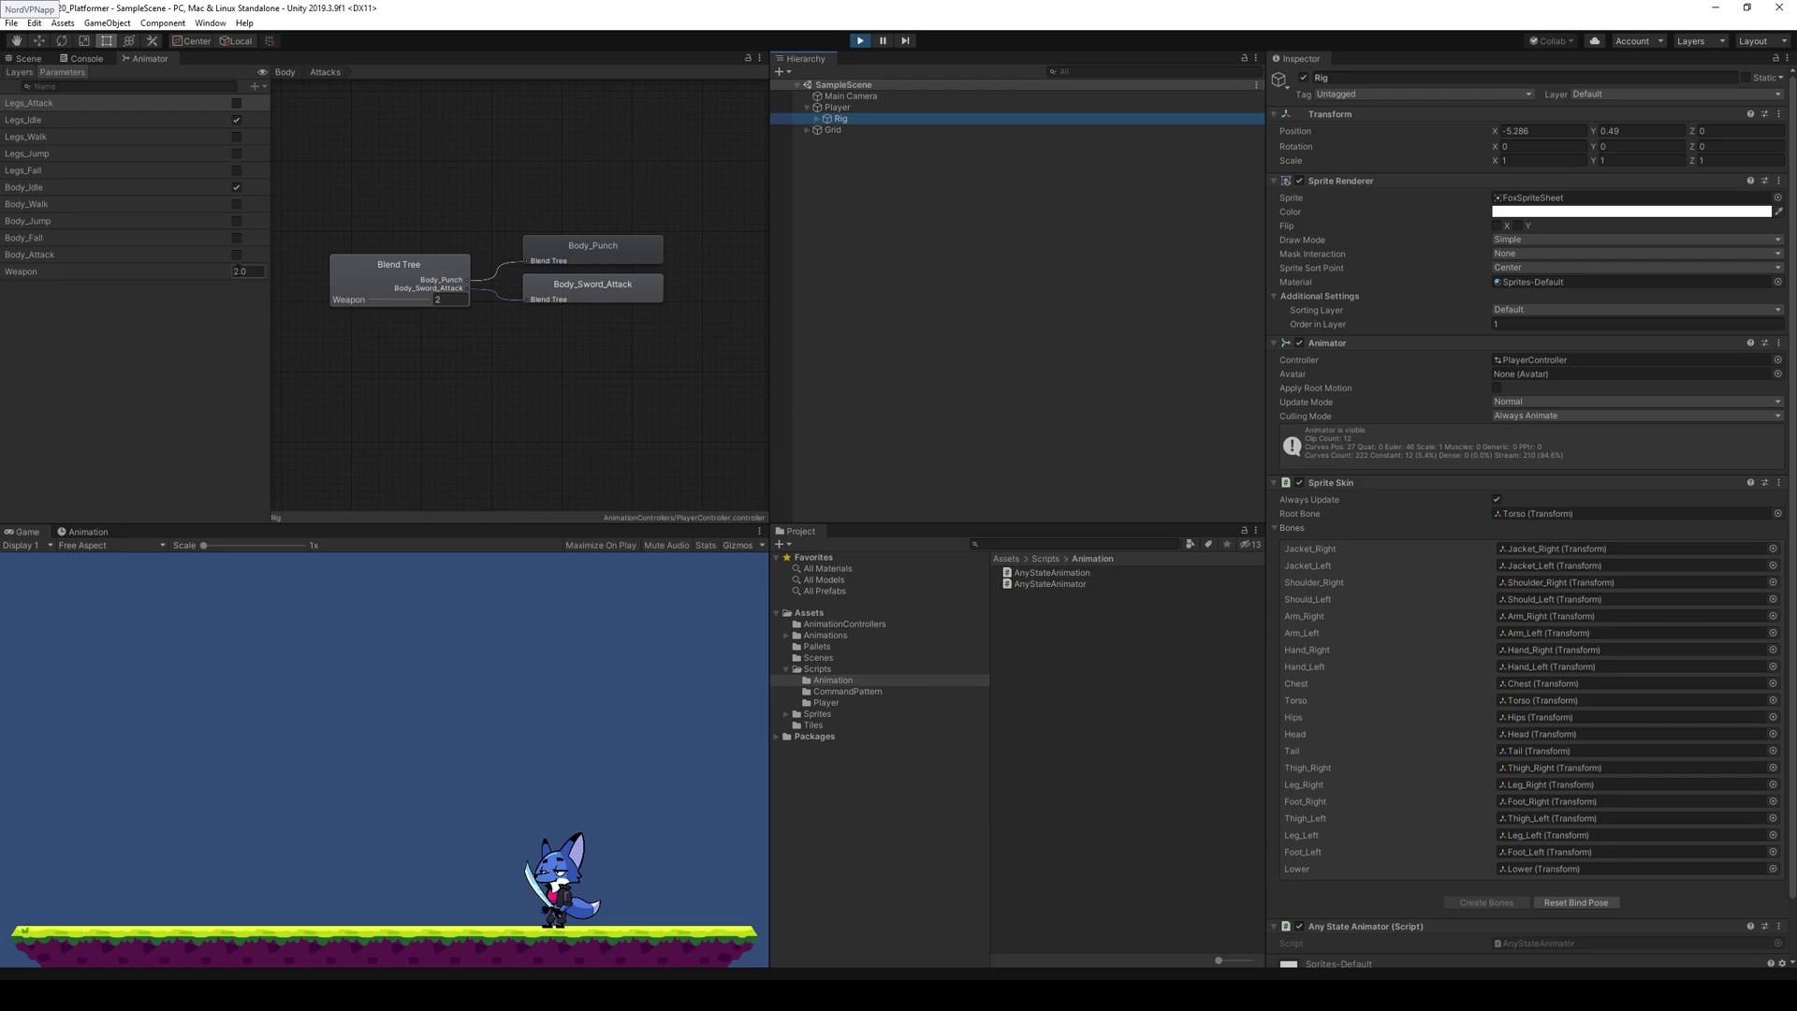
{"action": "left_click", "coordinate": [412, 695]}
- Swap to the gun, bare fists (1) and gun again (Q), attacking, then stop playing
{"action": "key", "text": "2"}
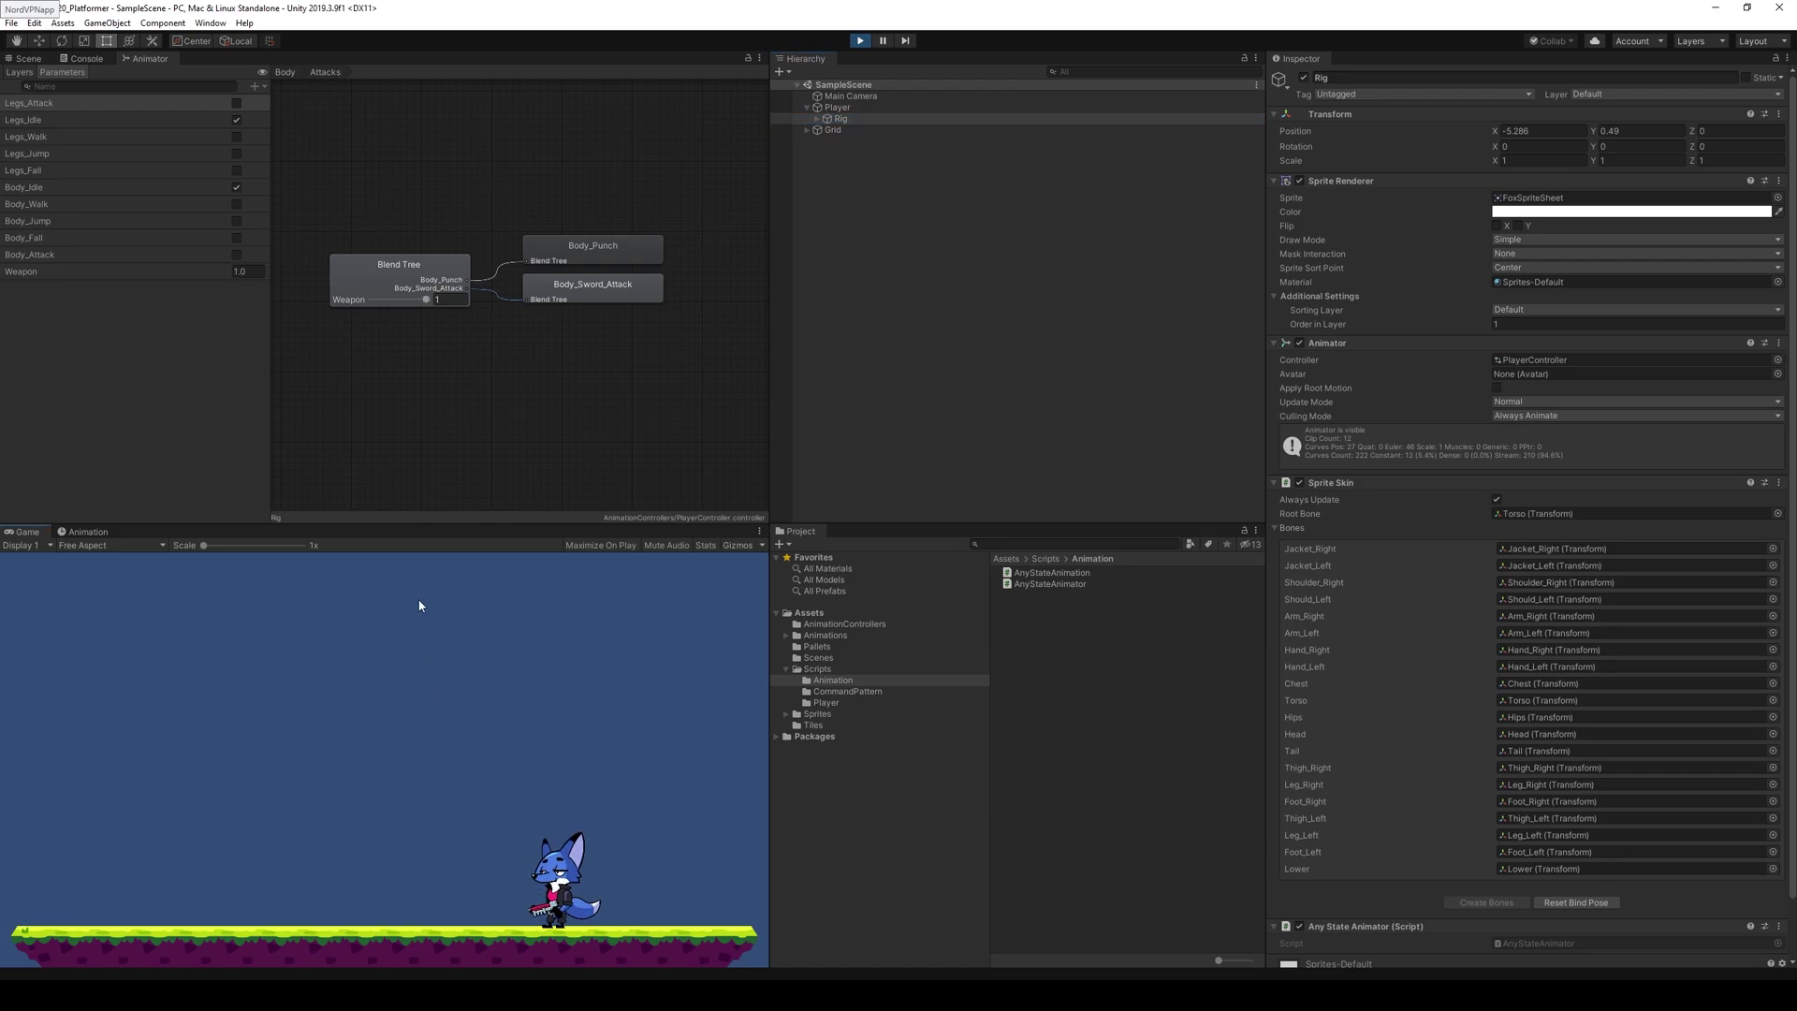
{"action": "key", "text": "ctrl"}
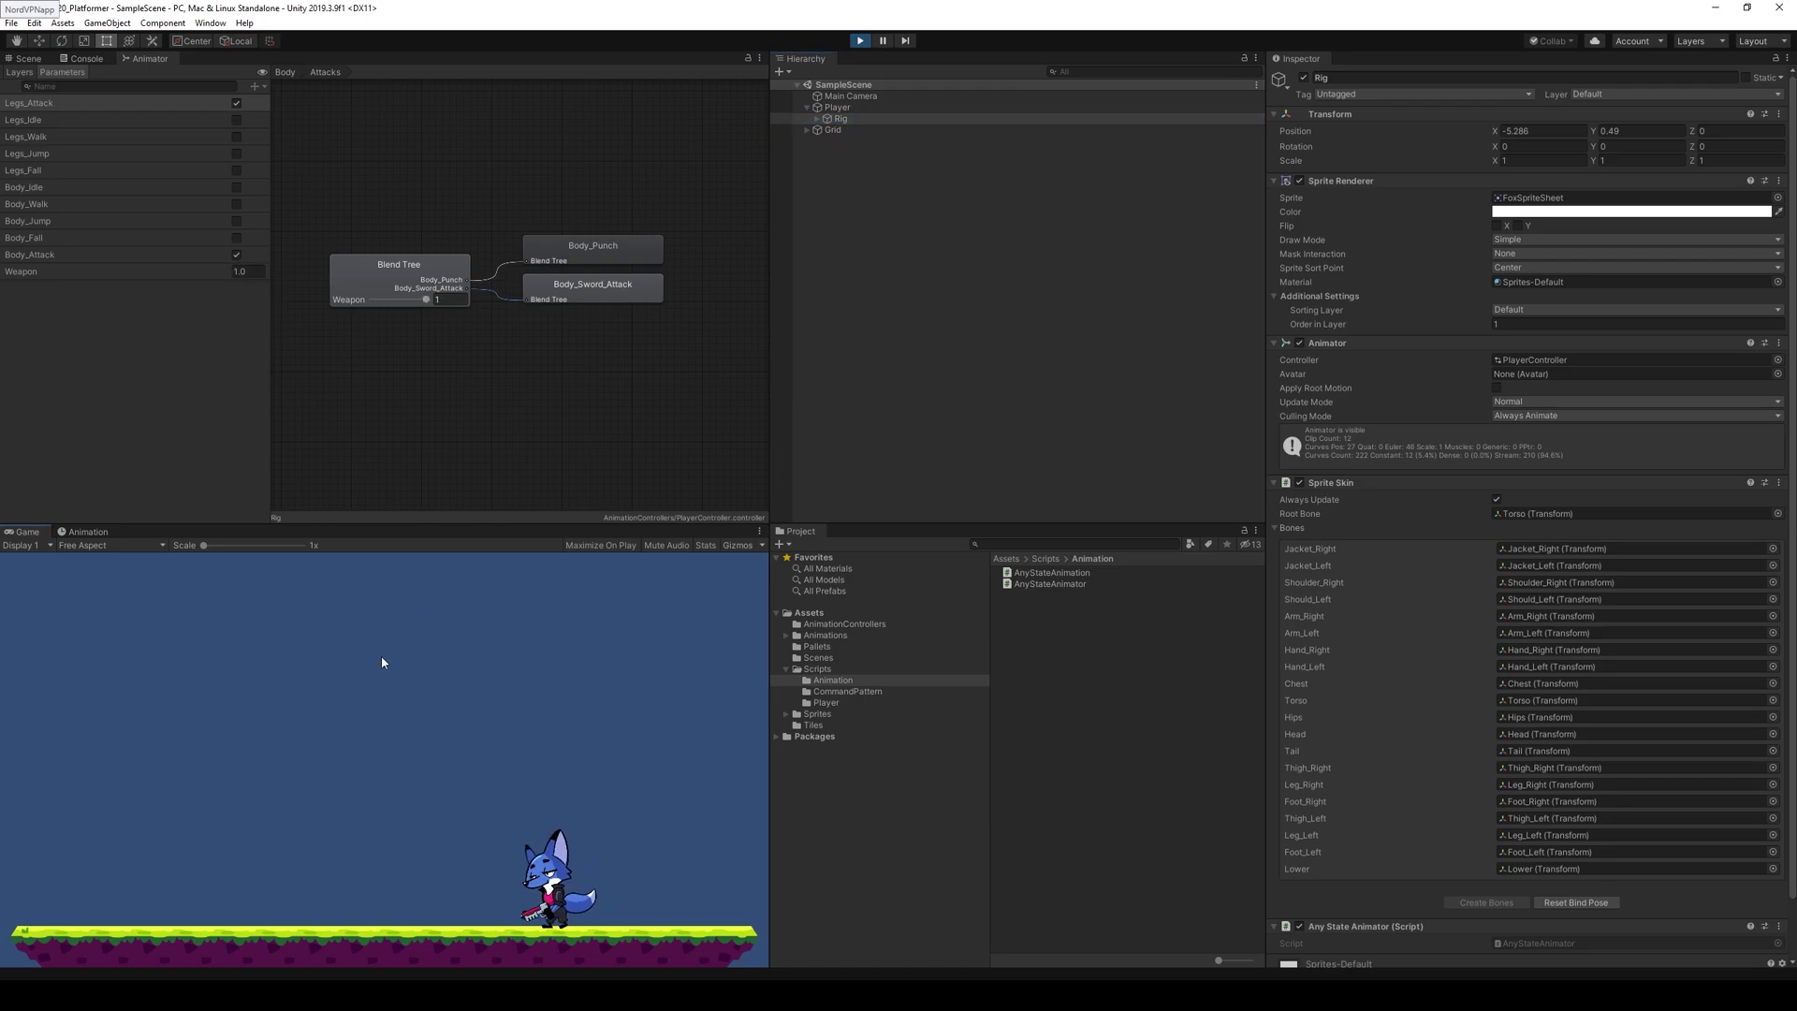
{"action": "key", "text": "ctrl"}
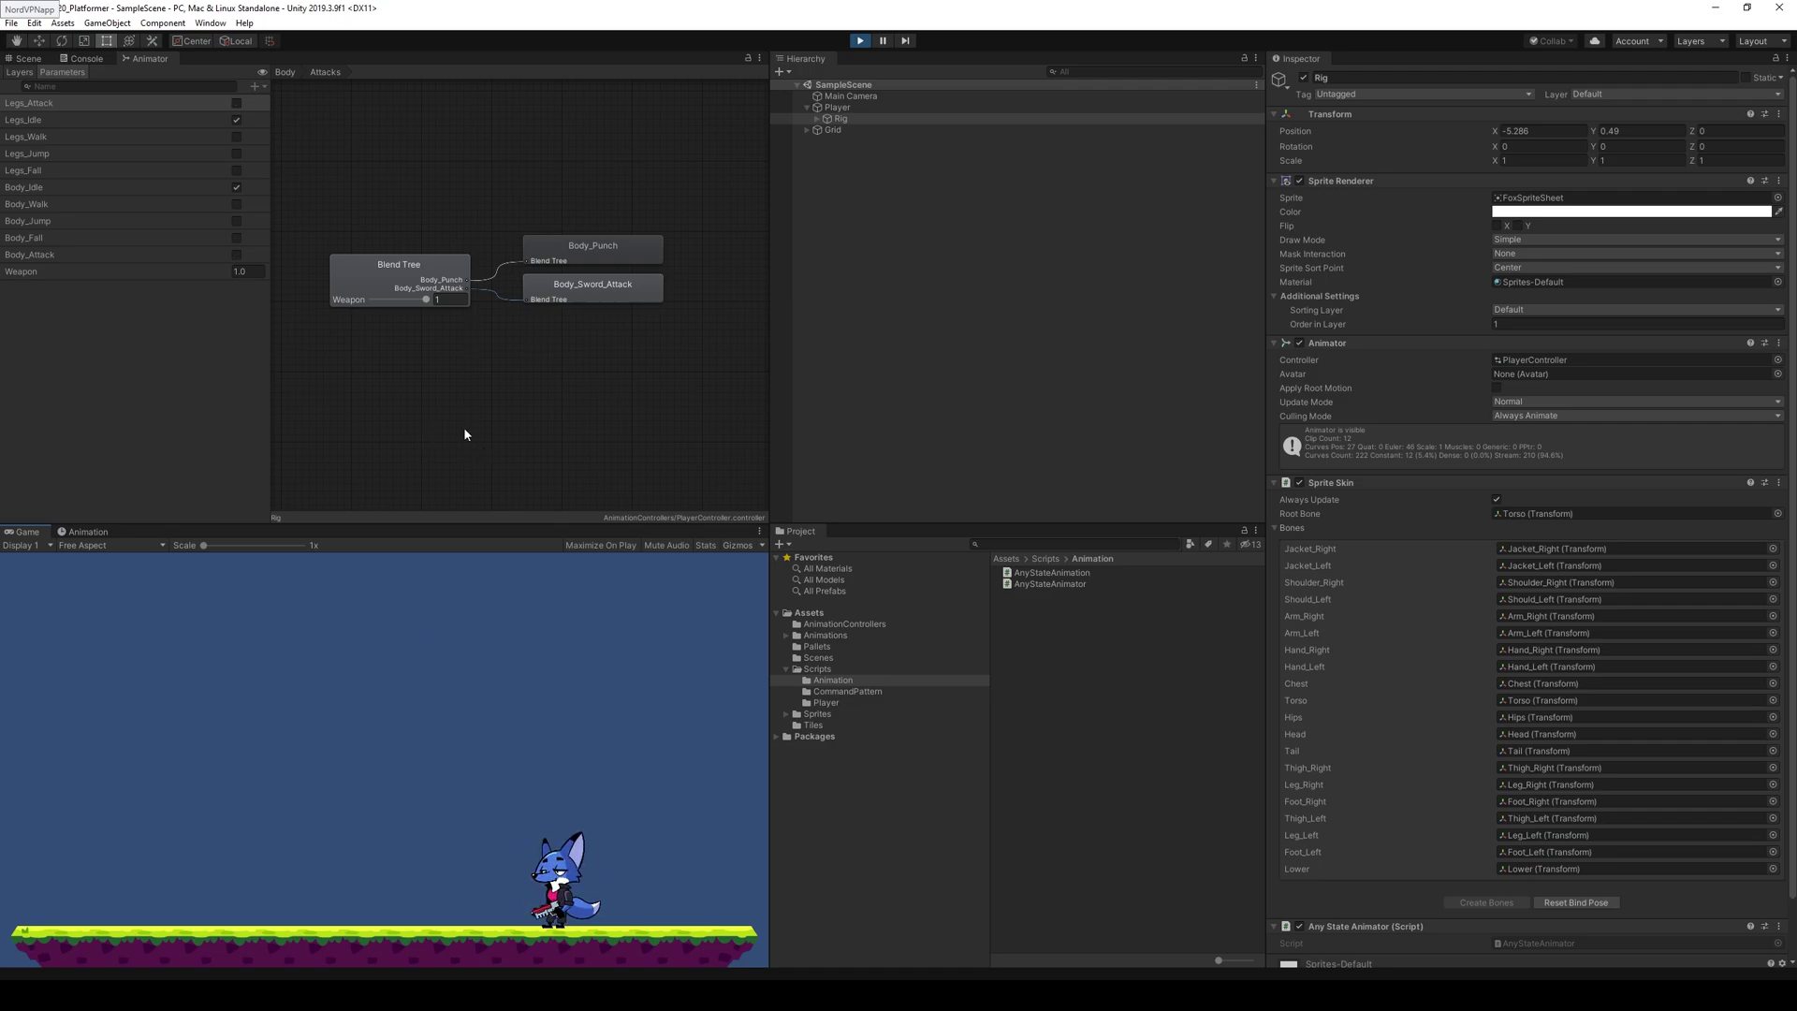
{"action": "key", "text": "1"}
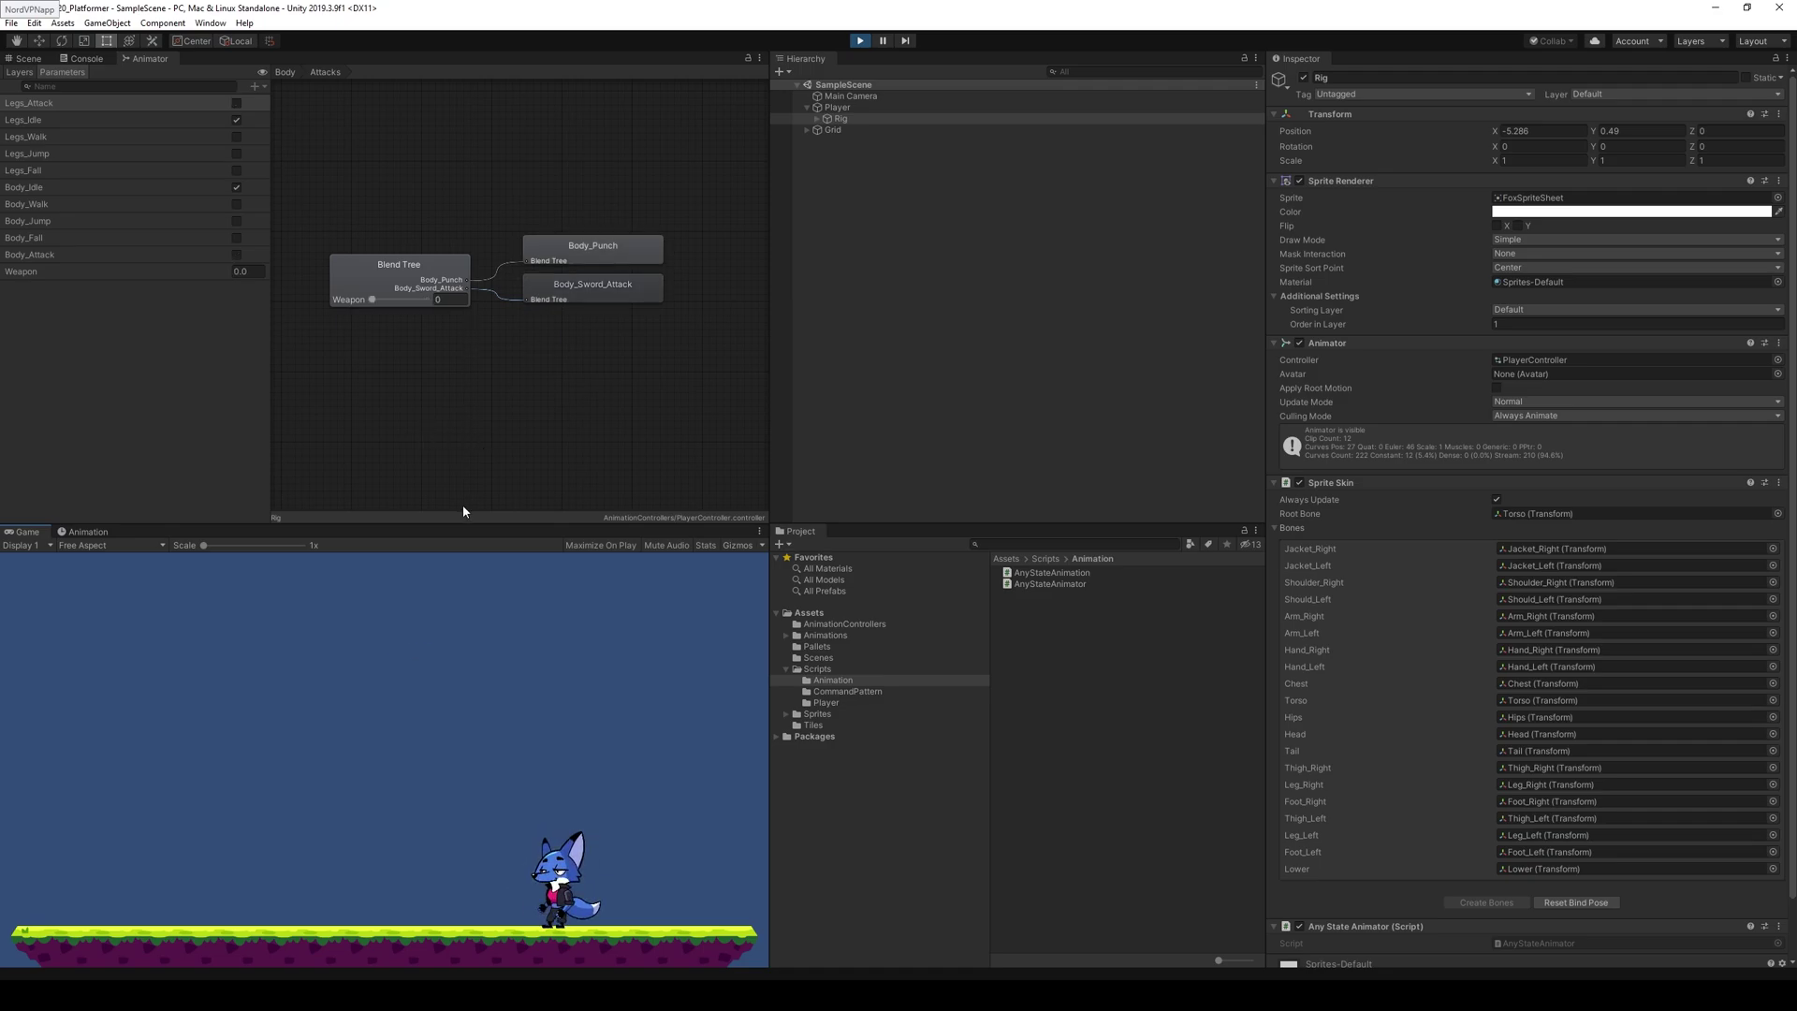
{"action": "key", "text": "q"}
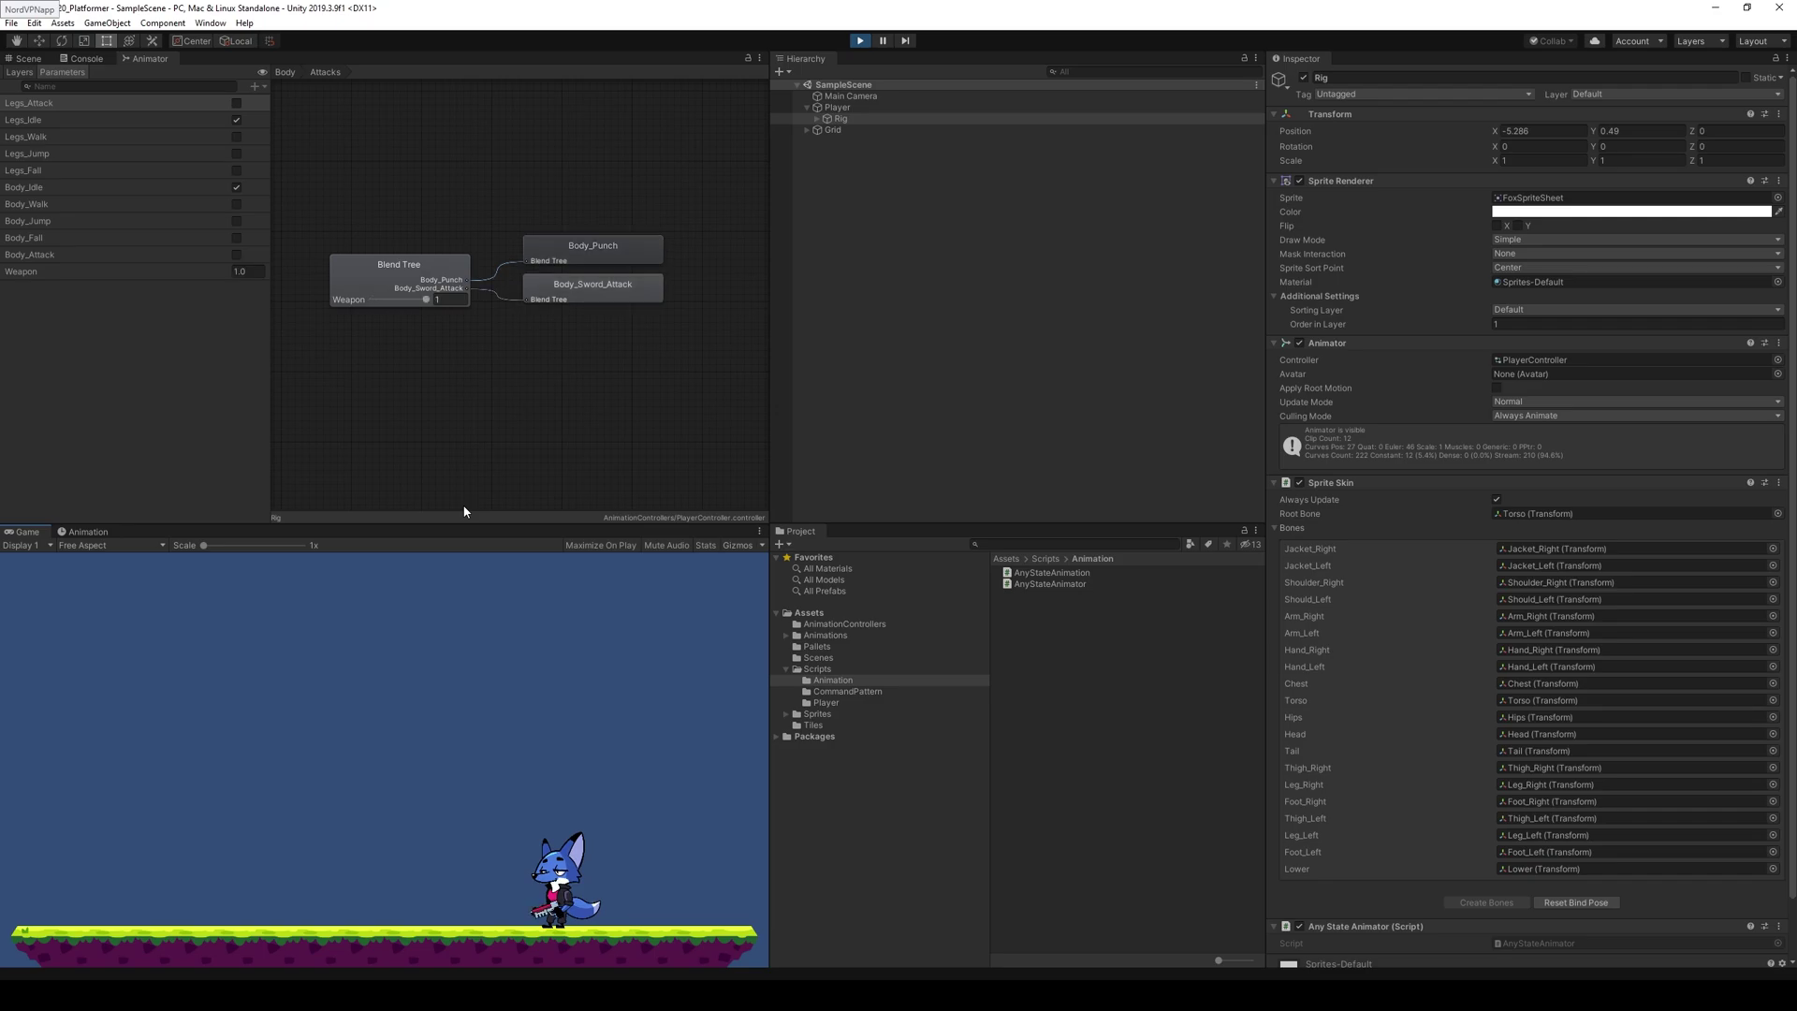
{"action": "key", "text": "ctrl"}
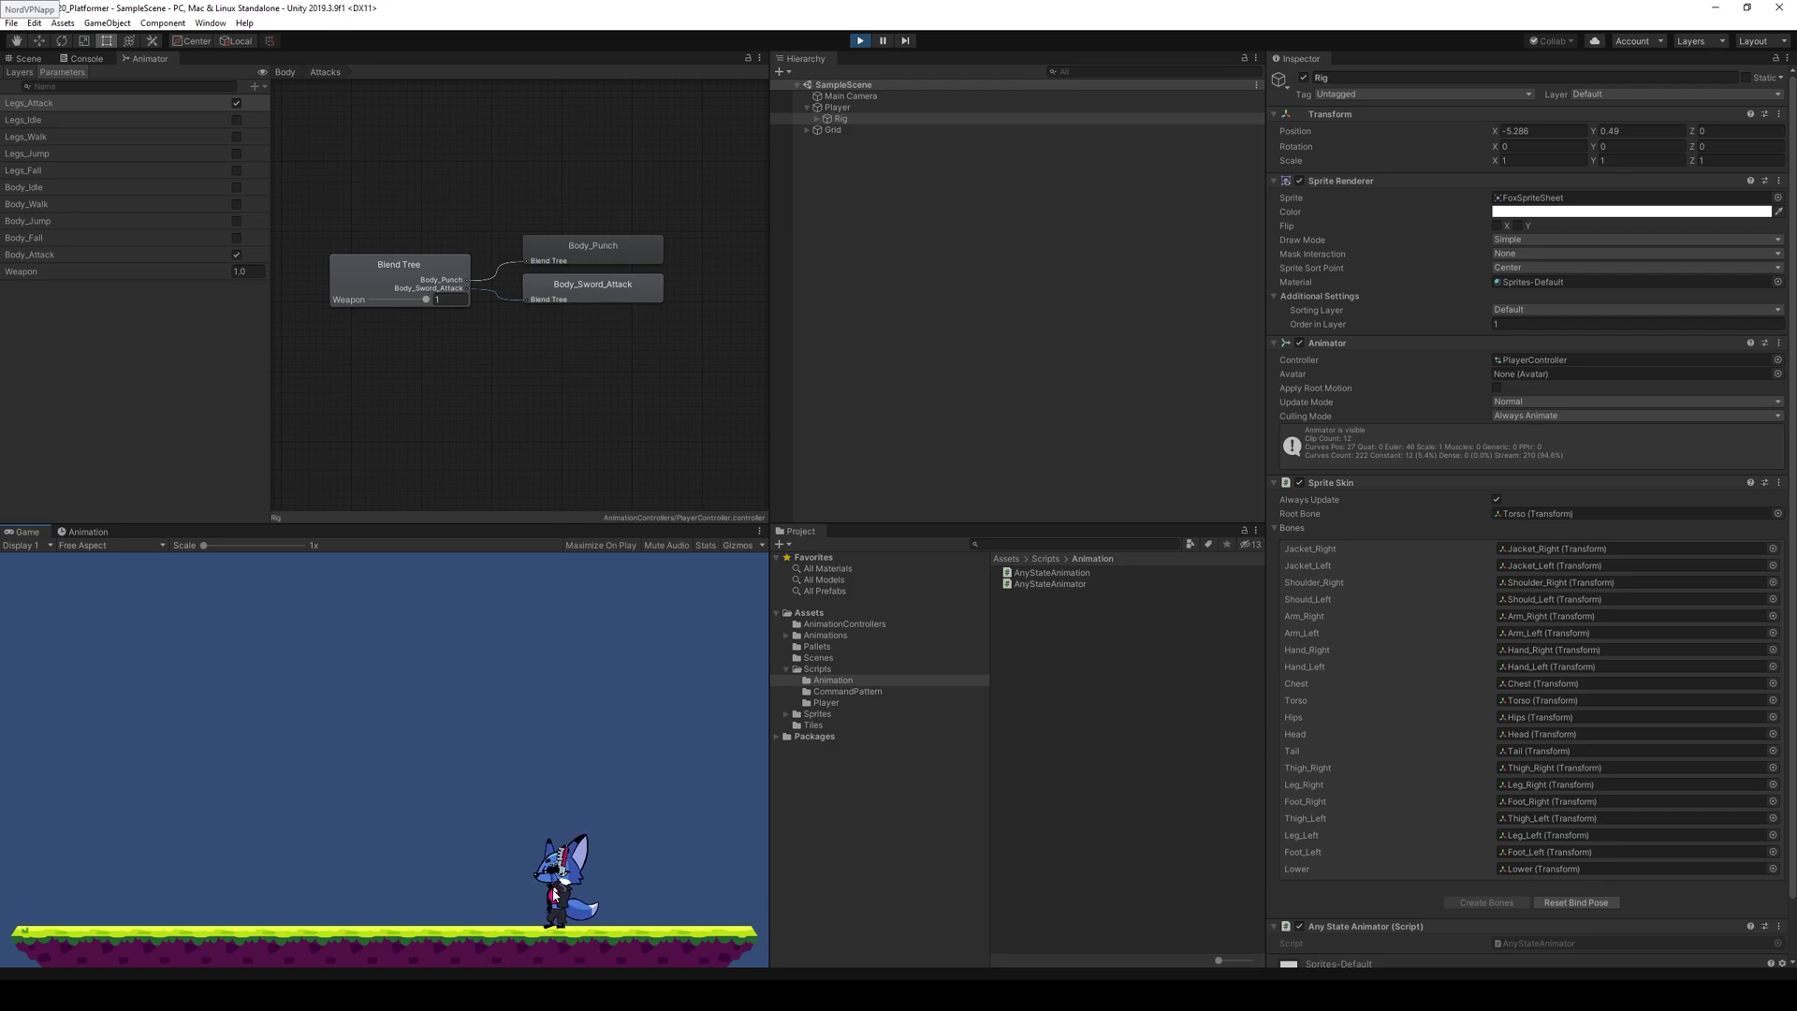
{"action": "left_click", "coordinate": [859, 40]}
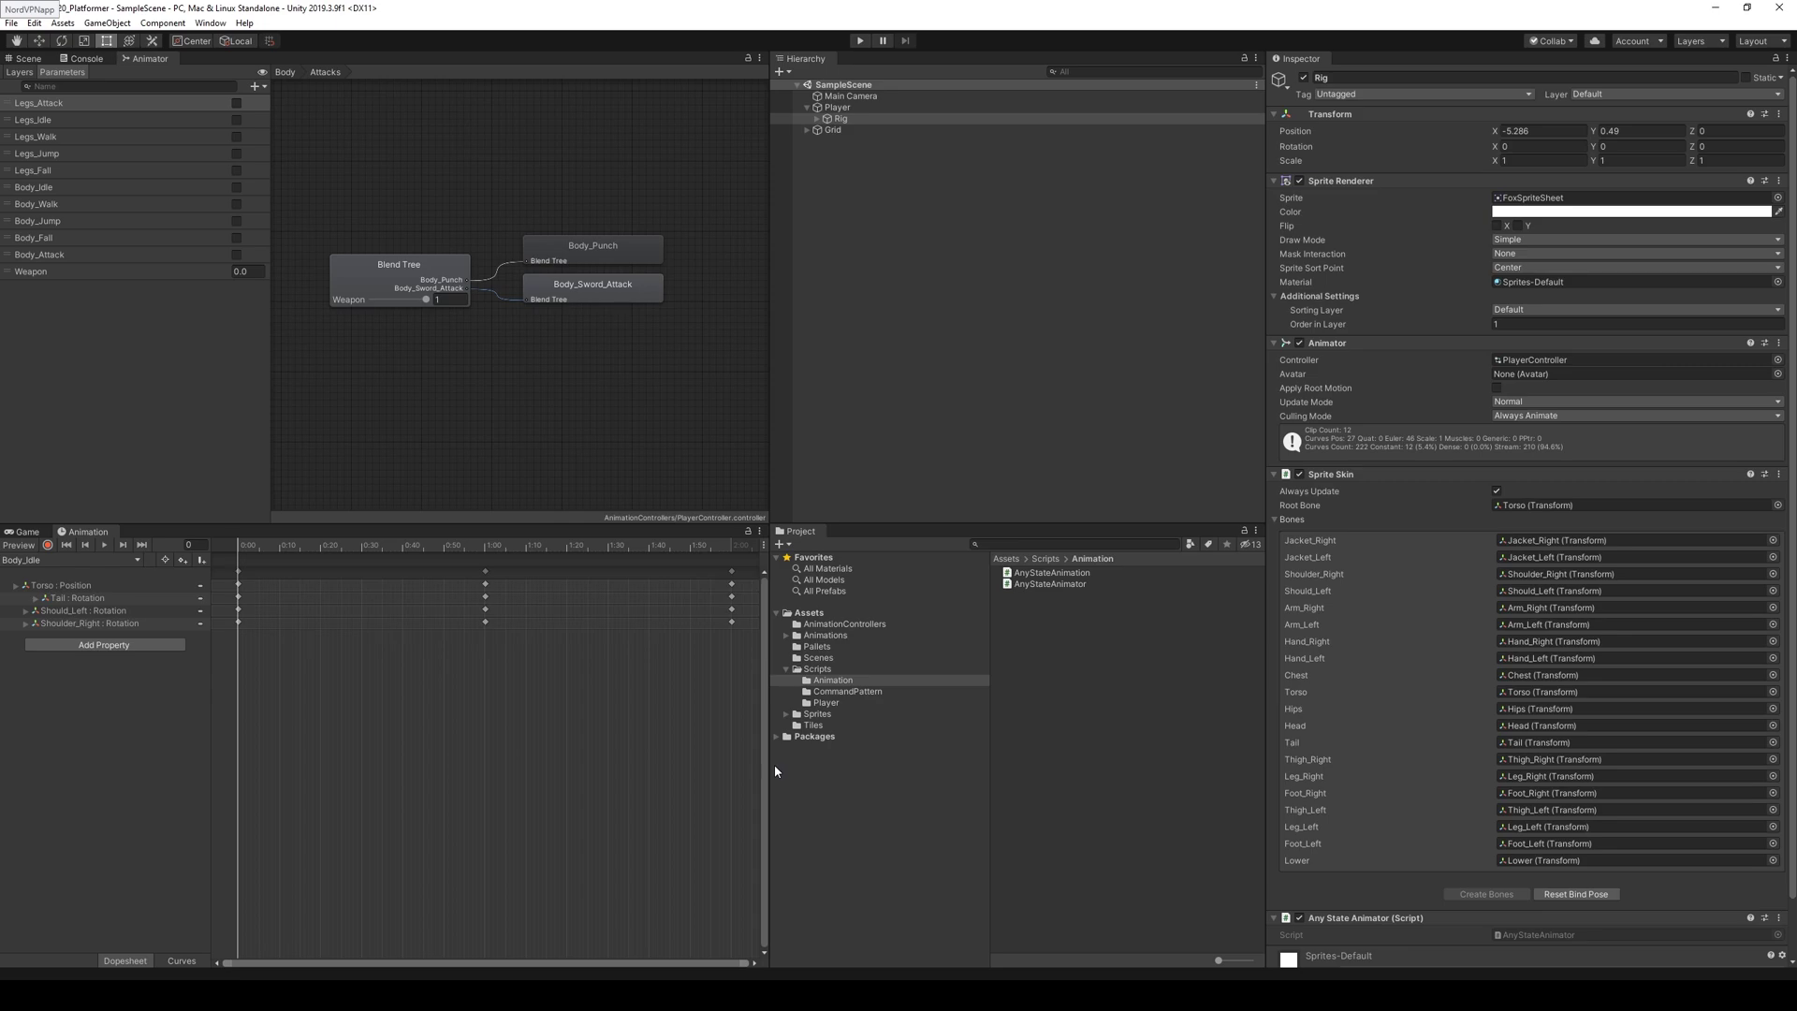
- Select the Rig and choose Create New Clip in the Animation window's clip list
{"action": "left_click", "coordinate": [23, 532]}
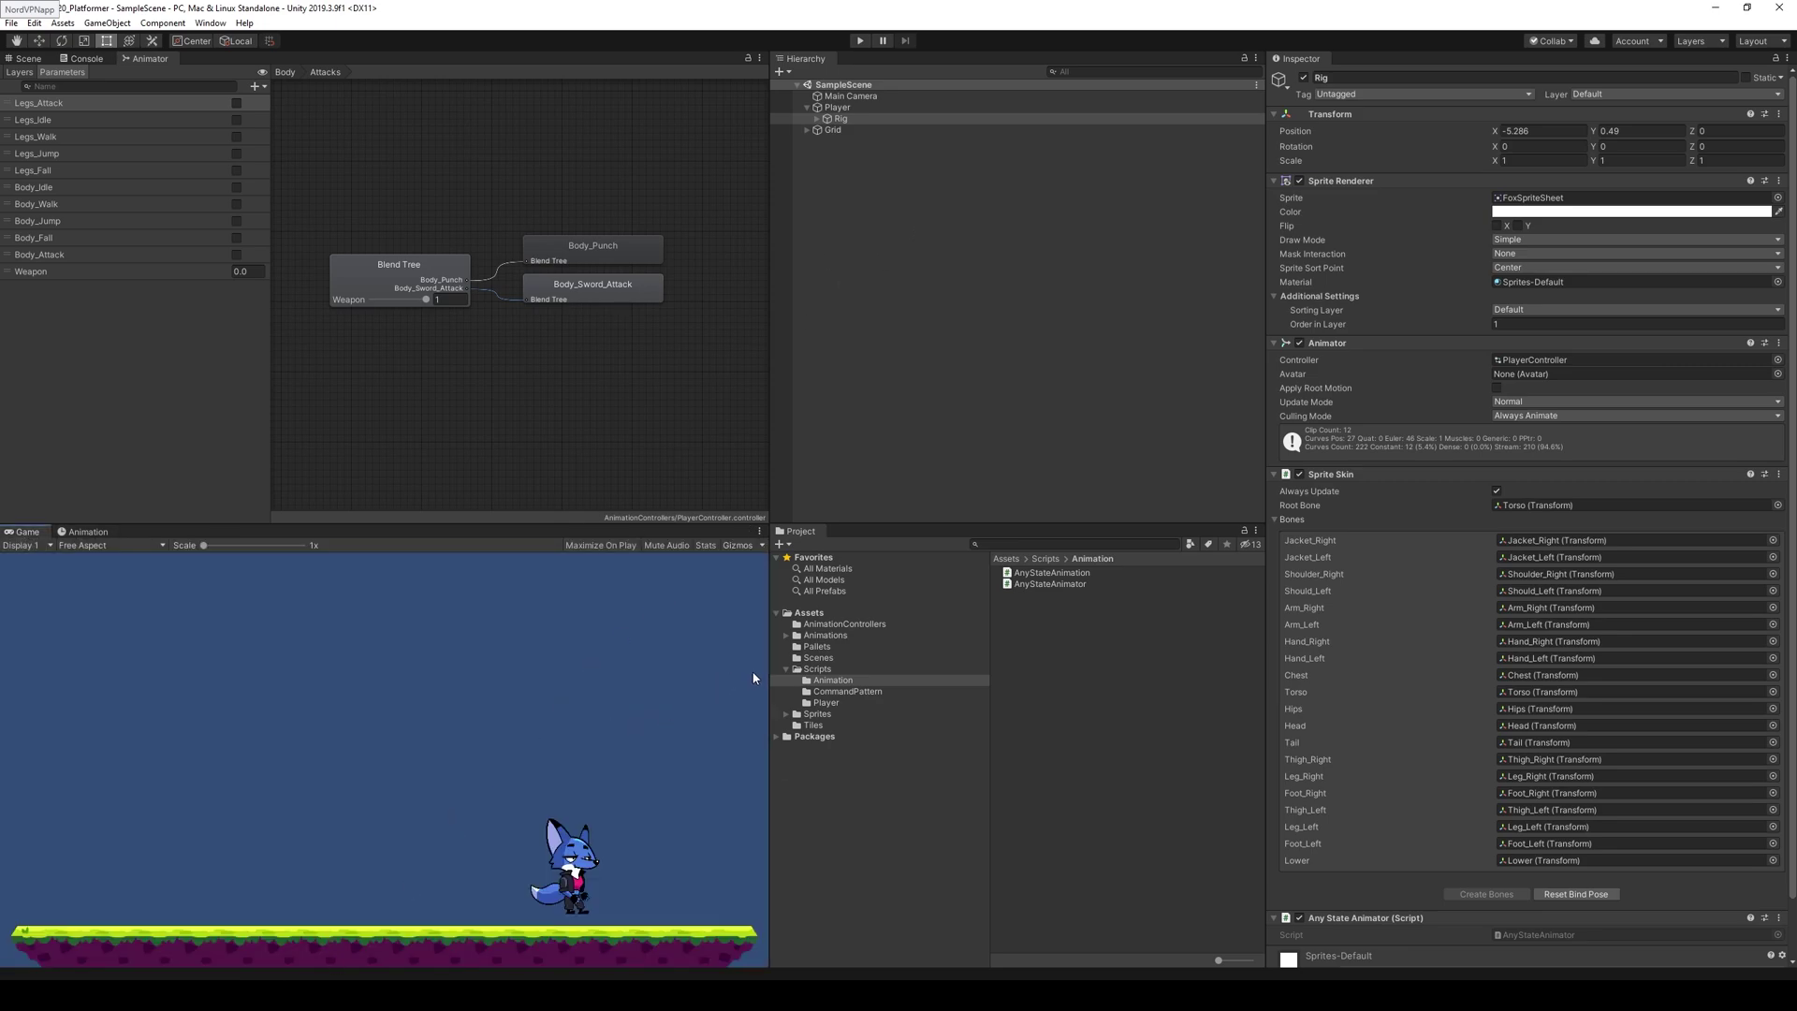
{"action": "left_click", "coordinate": [847, 119]}
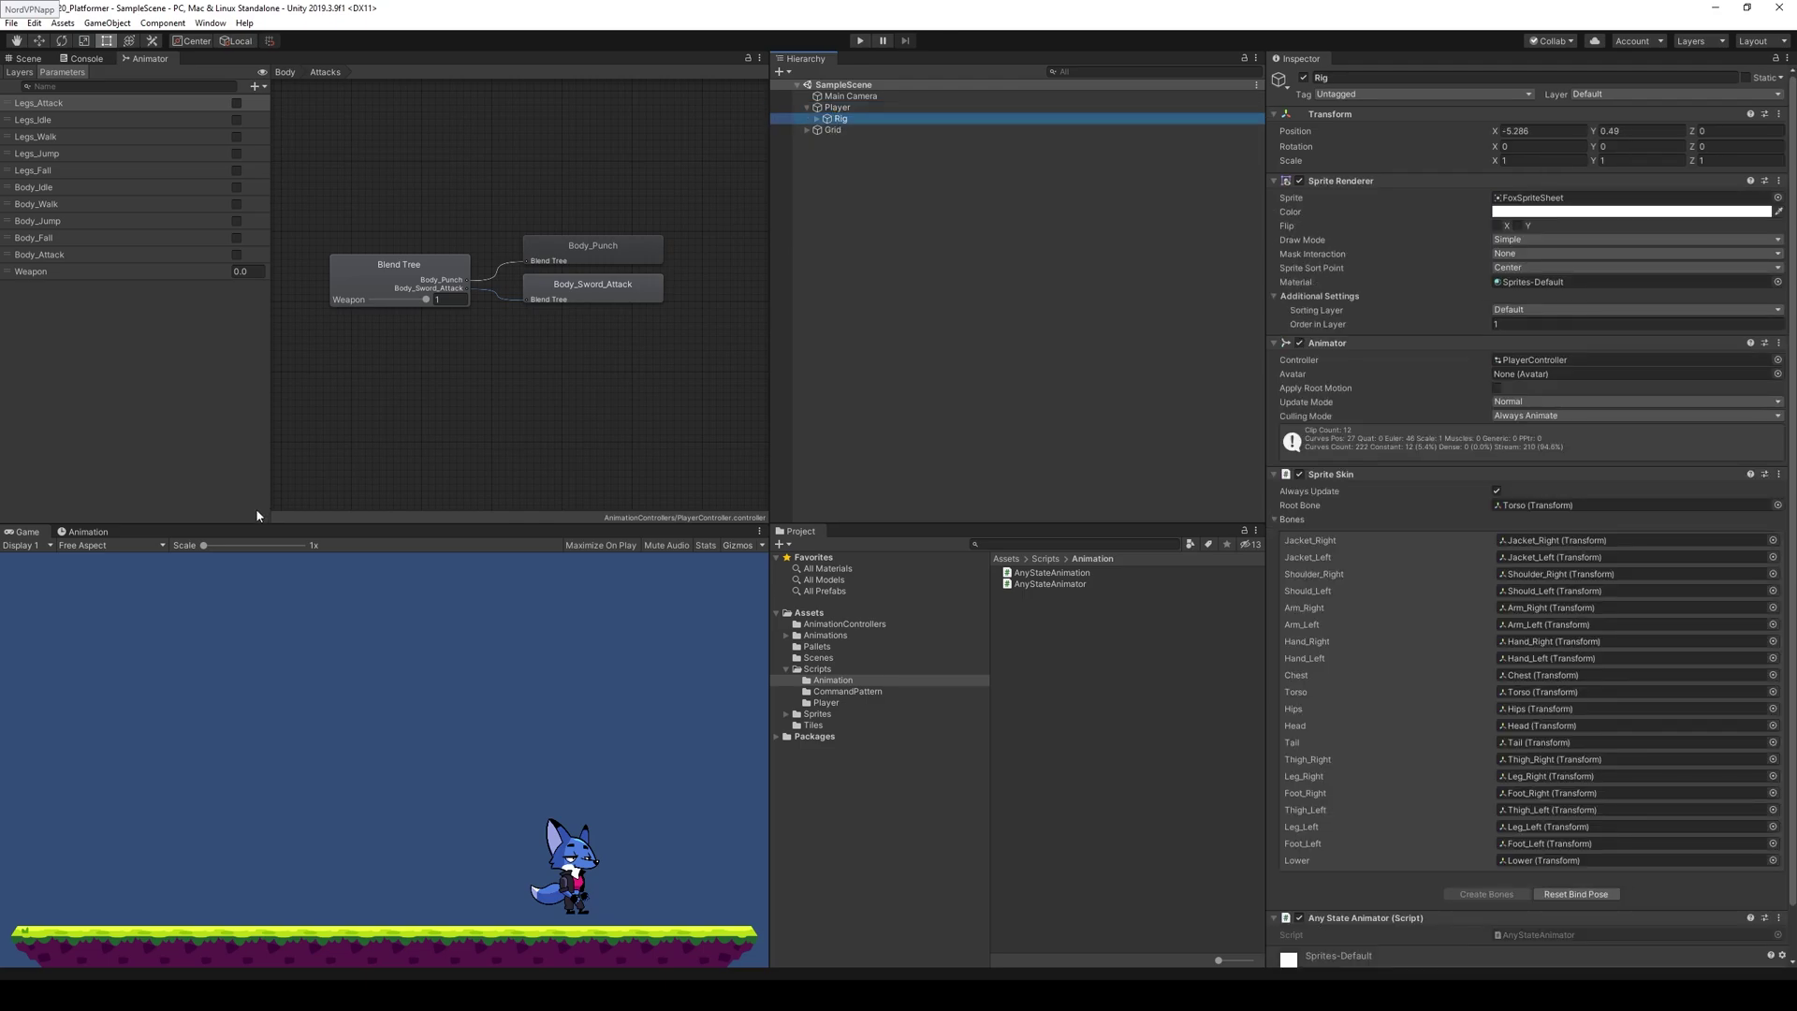
{"action": "left_click", "coordinate": [88, 532]}
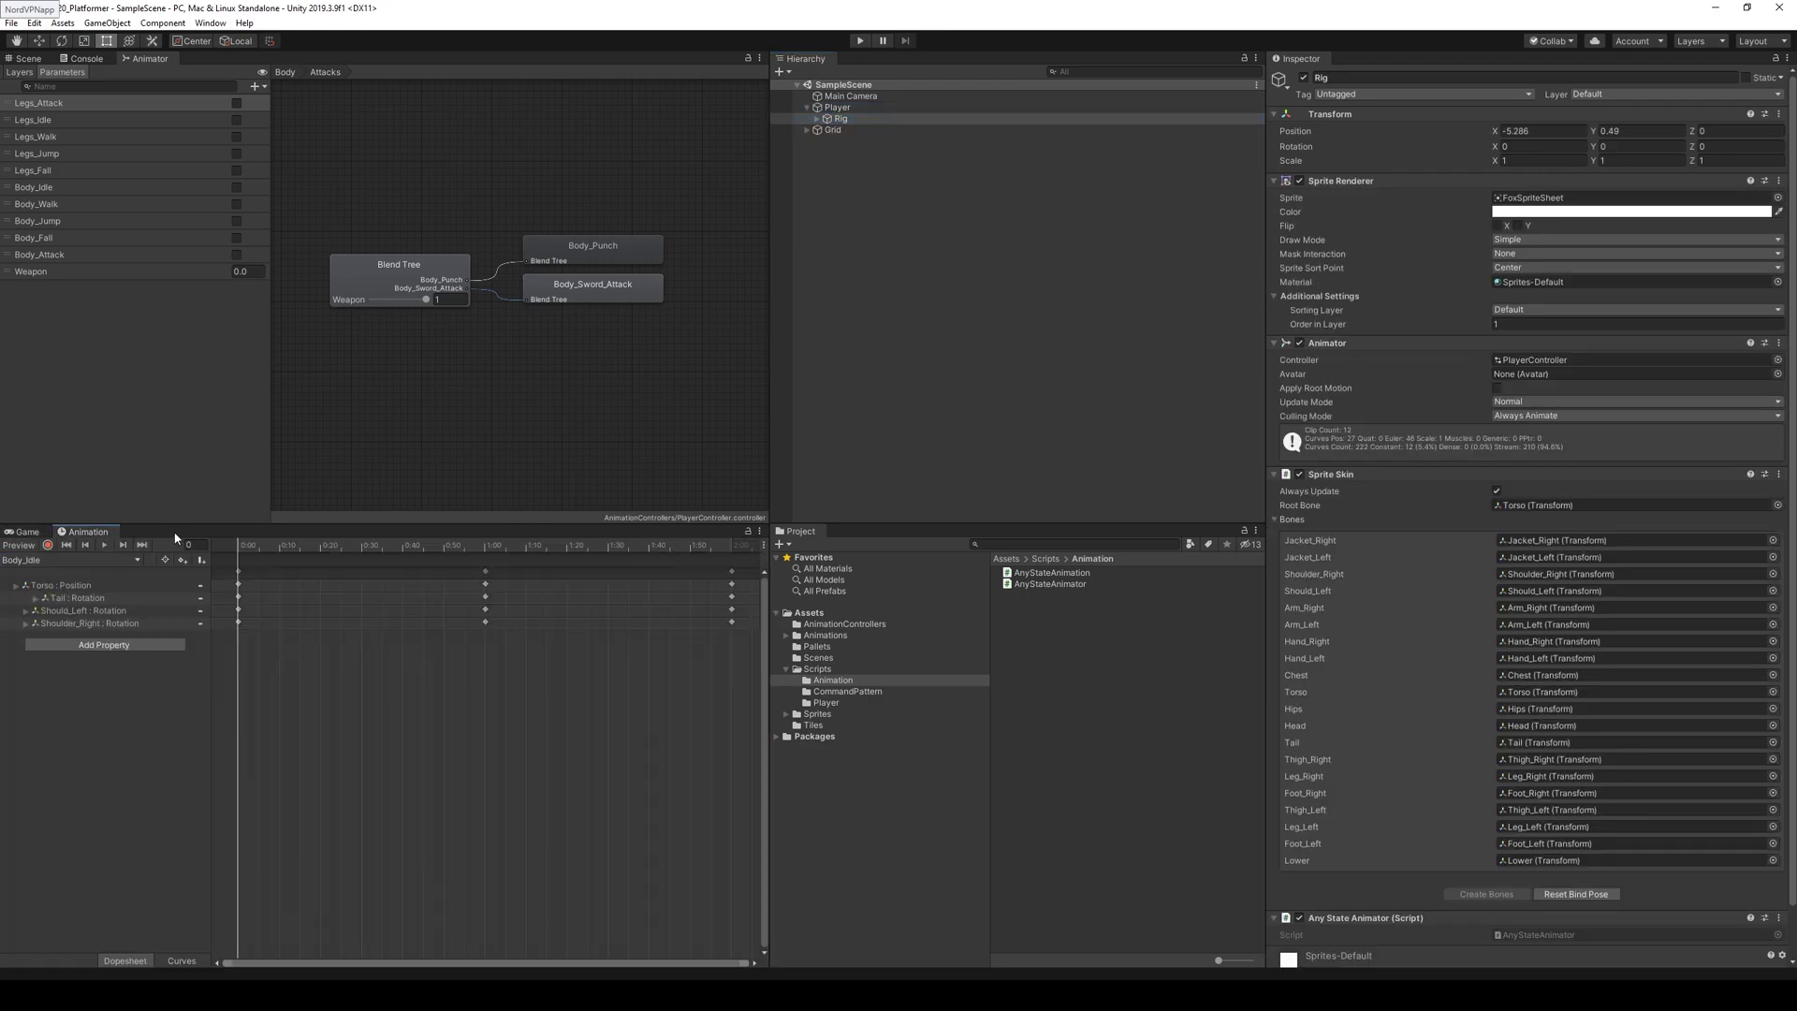
{"action": "left_click", "coordinate": [64, 564]}
{"action": "left_click", "coordinate": [56, 767]}
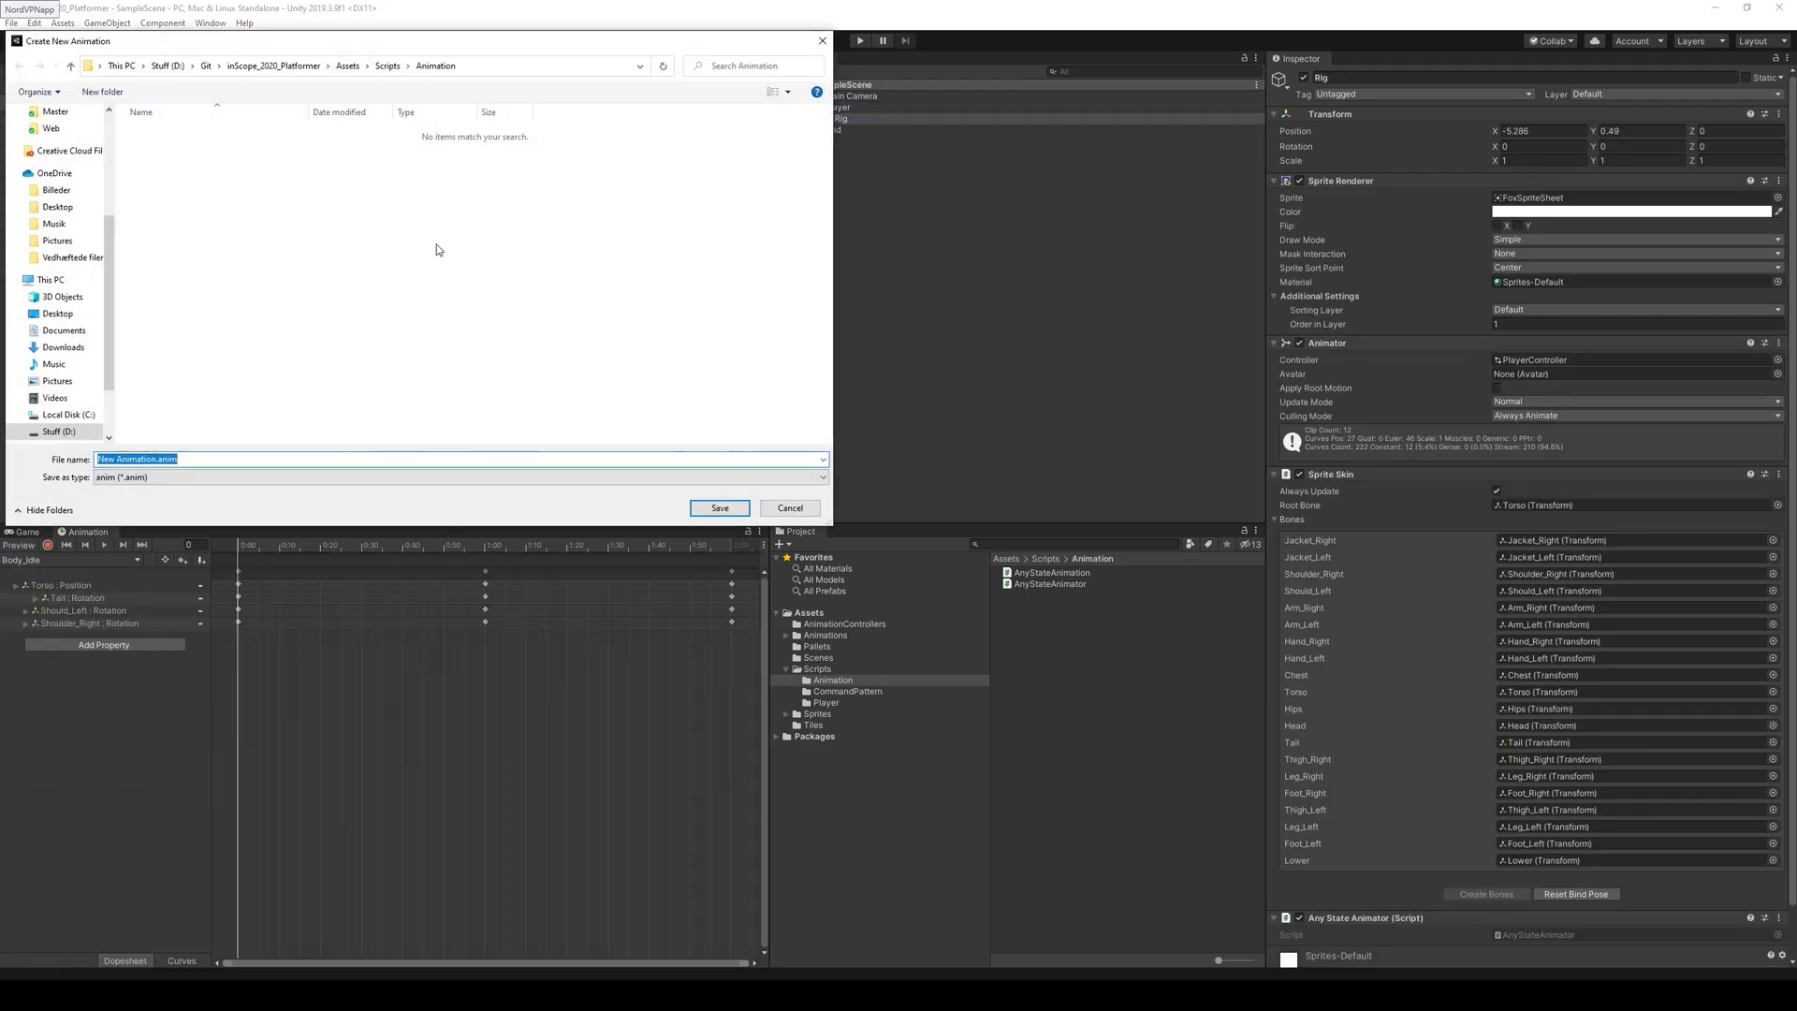
- Browse the save dialog to the Assets/Animations/Body folder
{"action": "left_click", "coordinate": [388, 66]}
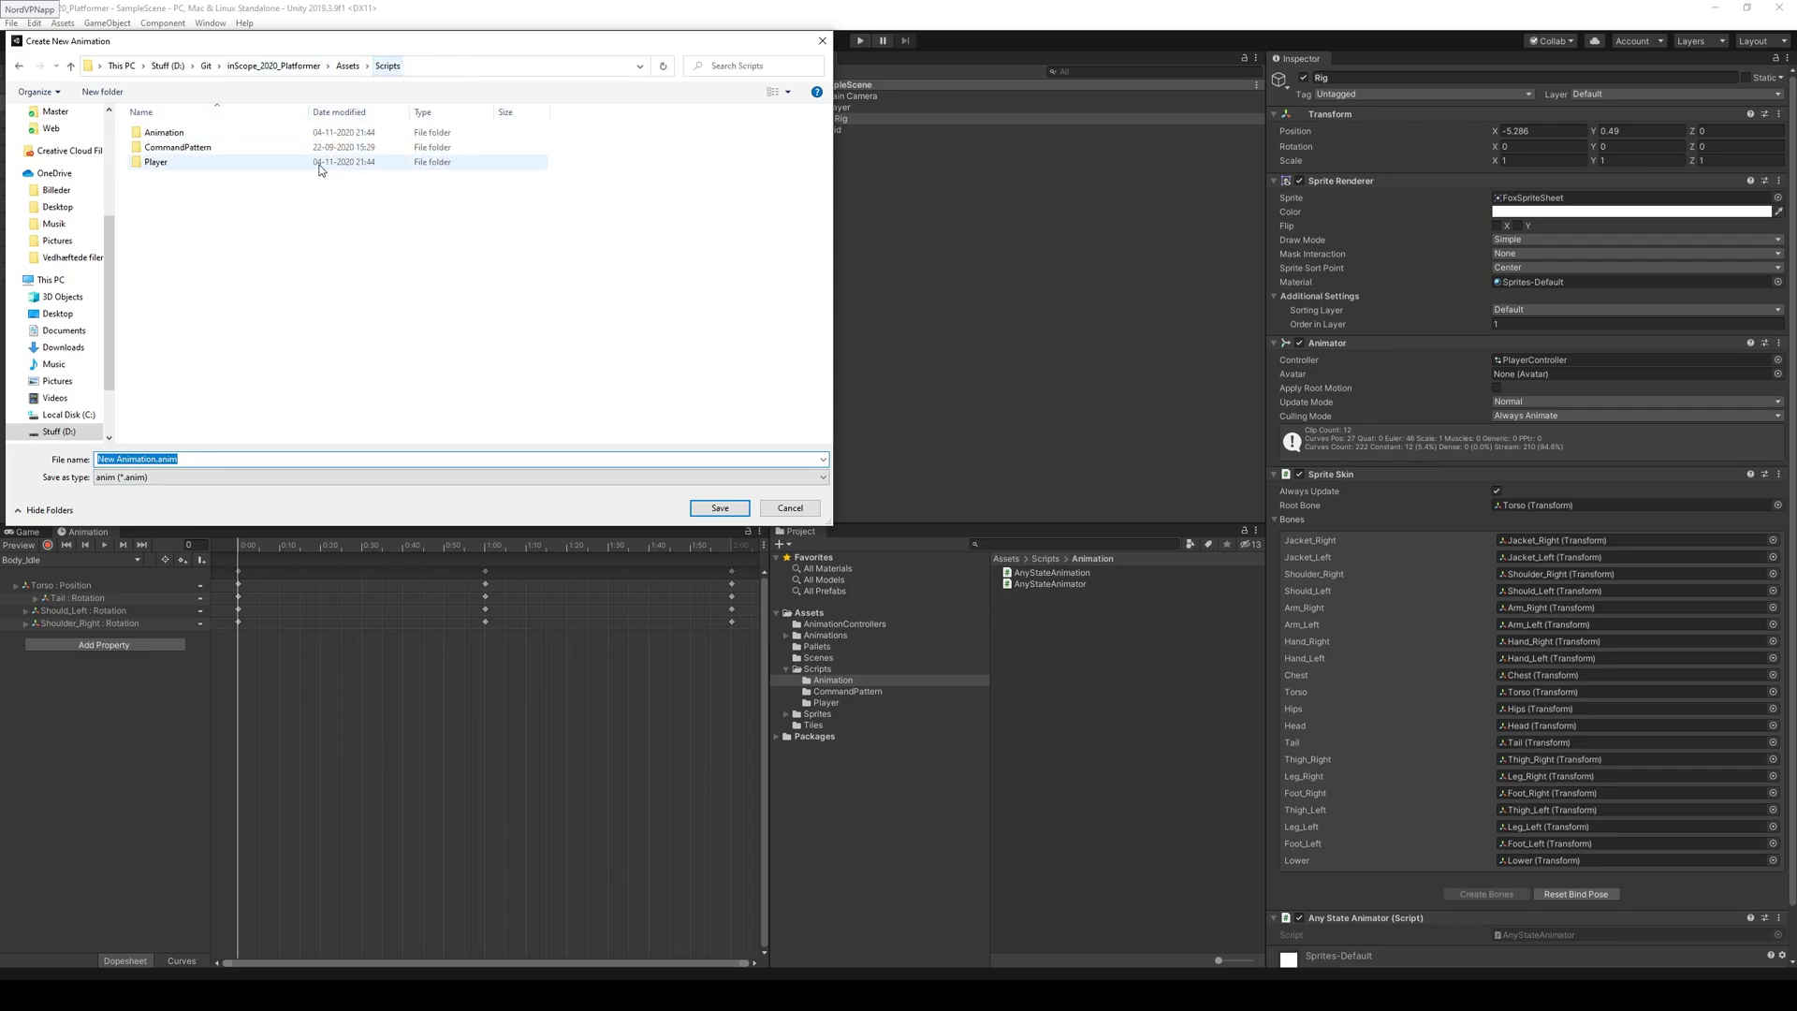
{"action": "double_click", "coordinate": [184, 139]}
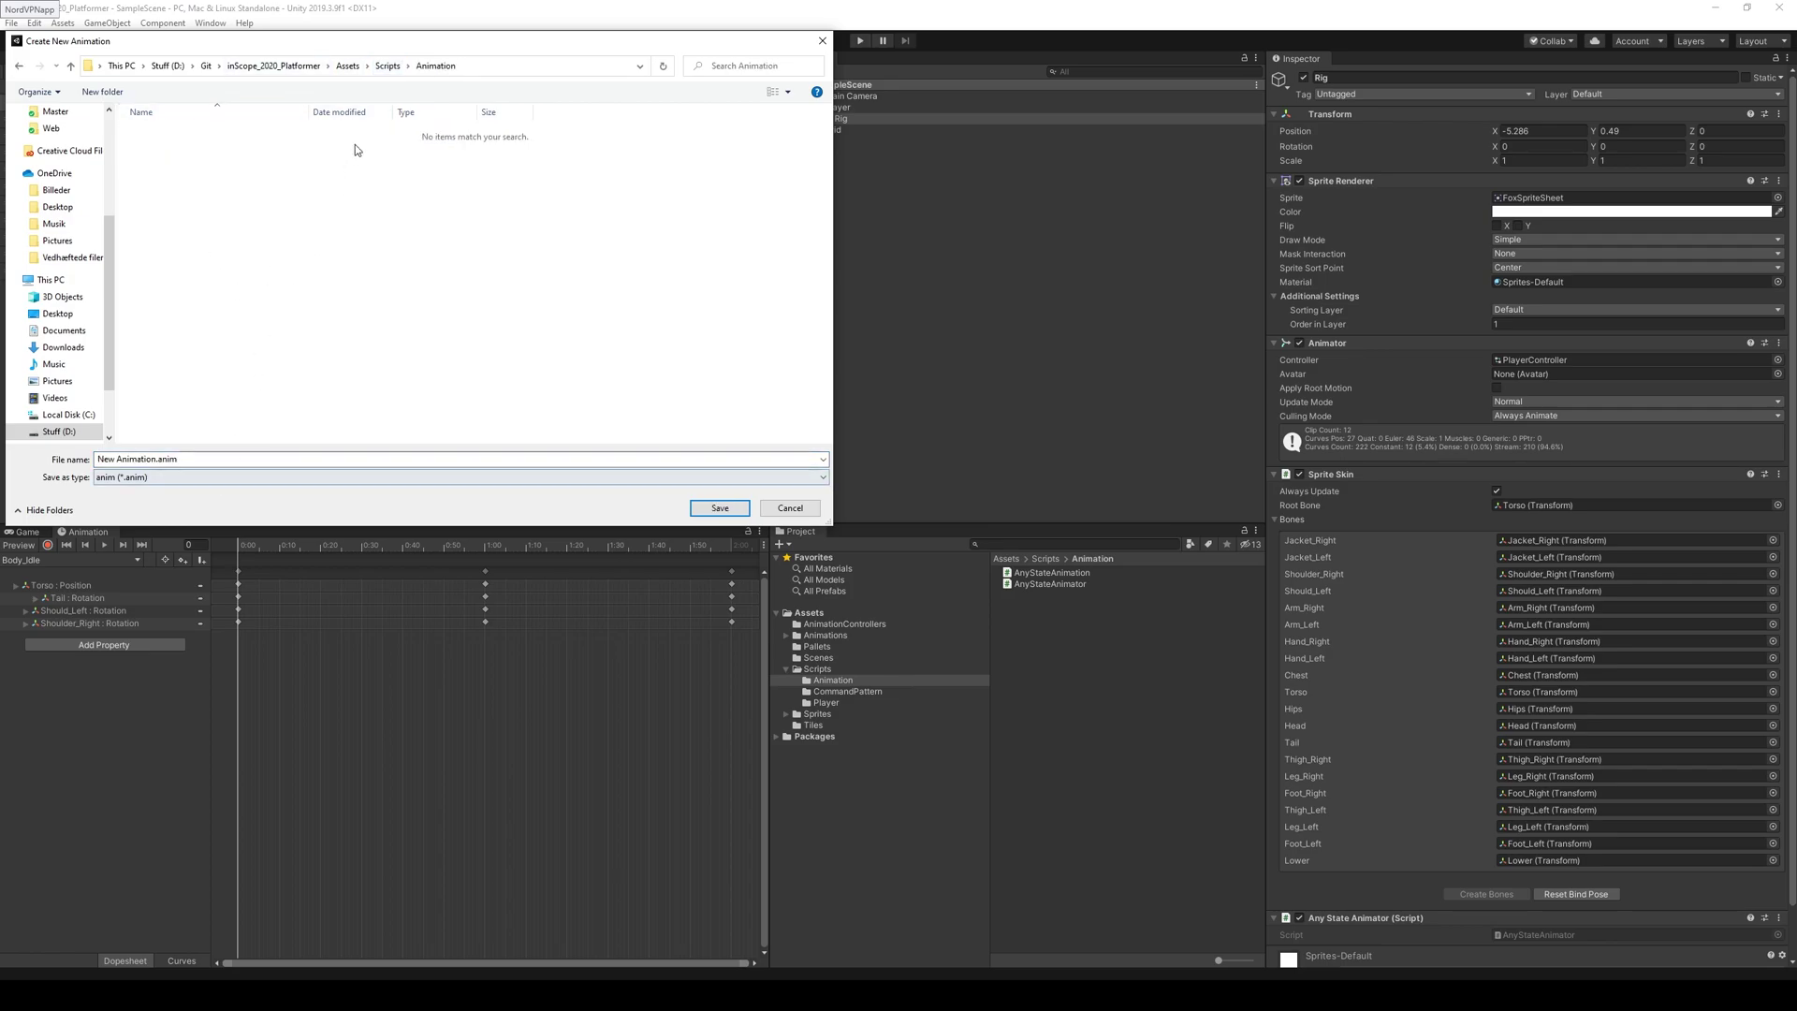
{"action": "left_click", "coordinate": [365, 66]}
{"action": "left_click", "coordinate": [350, 65]}
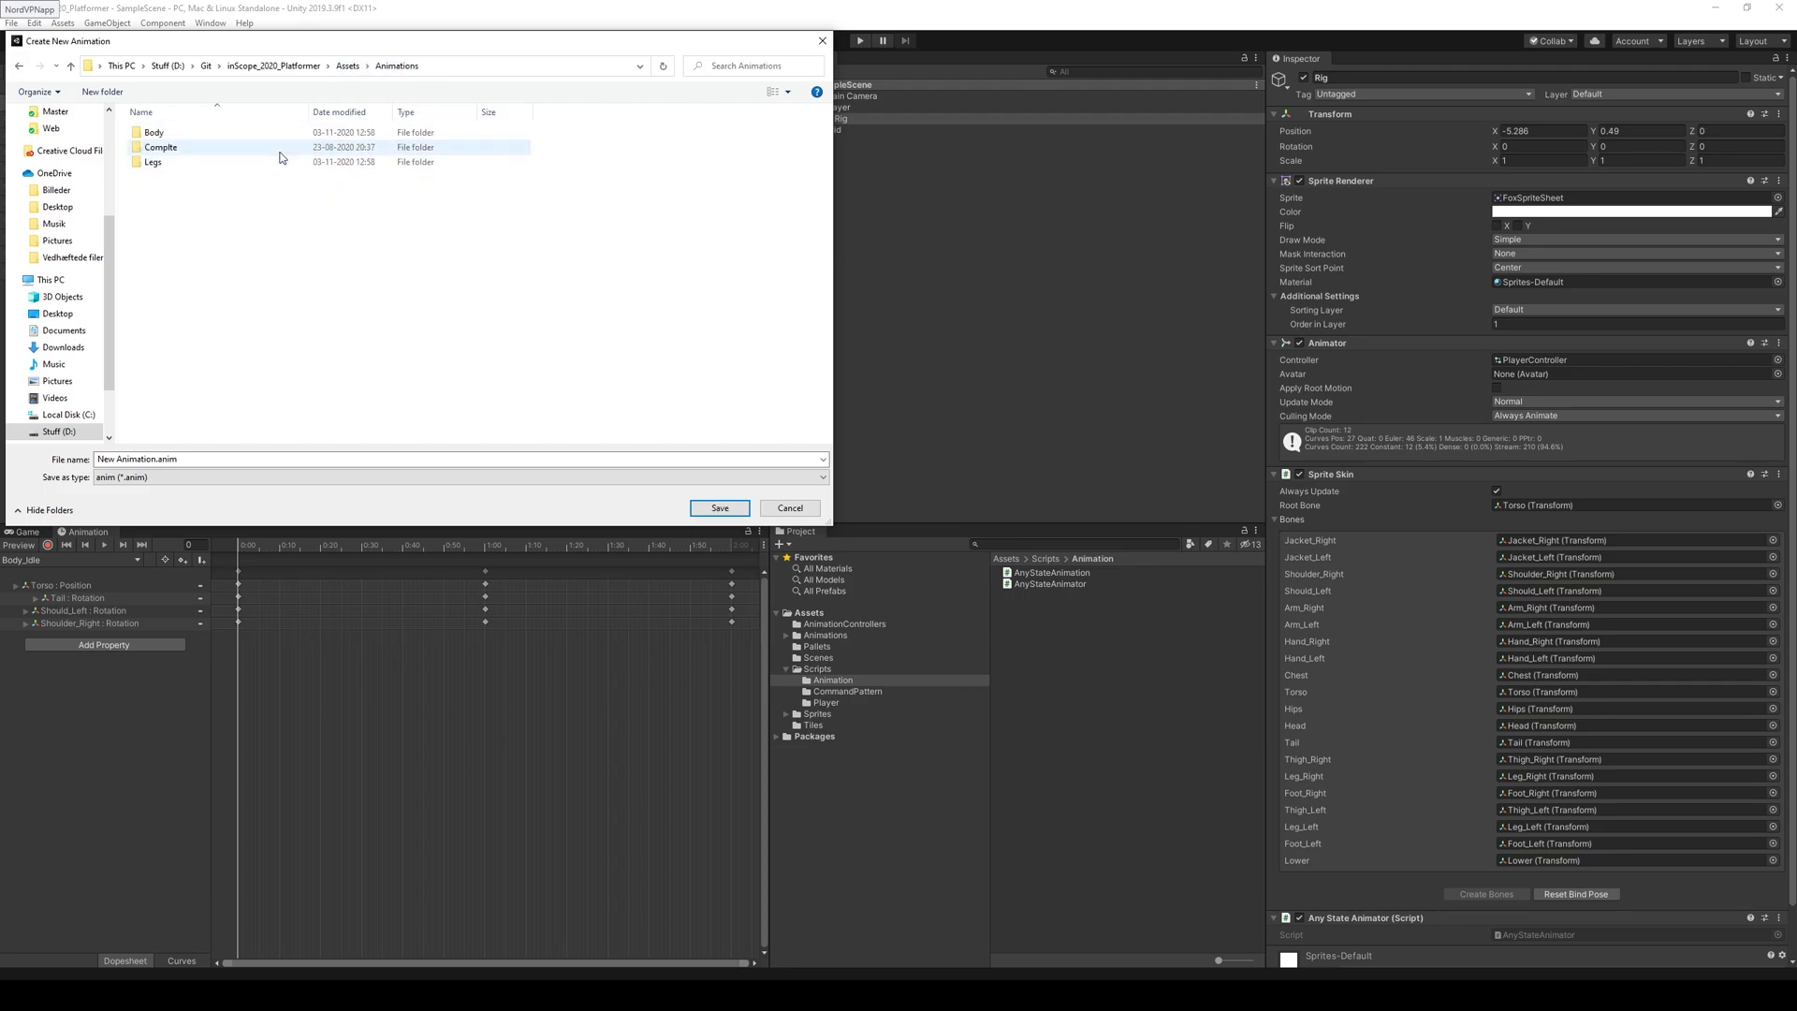
{"action": "double_click", "coordinate": [191, 135]}
- Name the clip Body_Gun_Attack and save it
{"action": "left_click", "coordinate": [229, 459]}
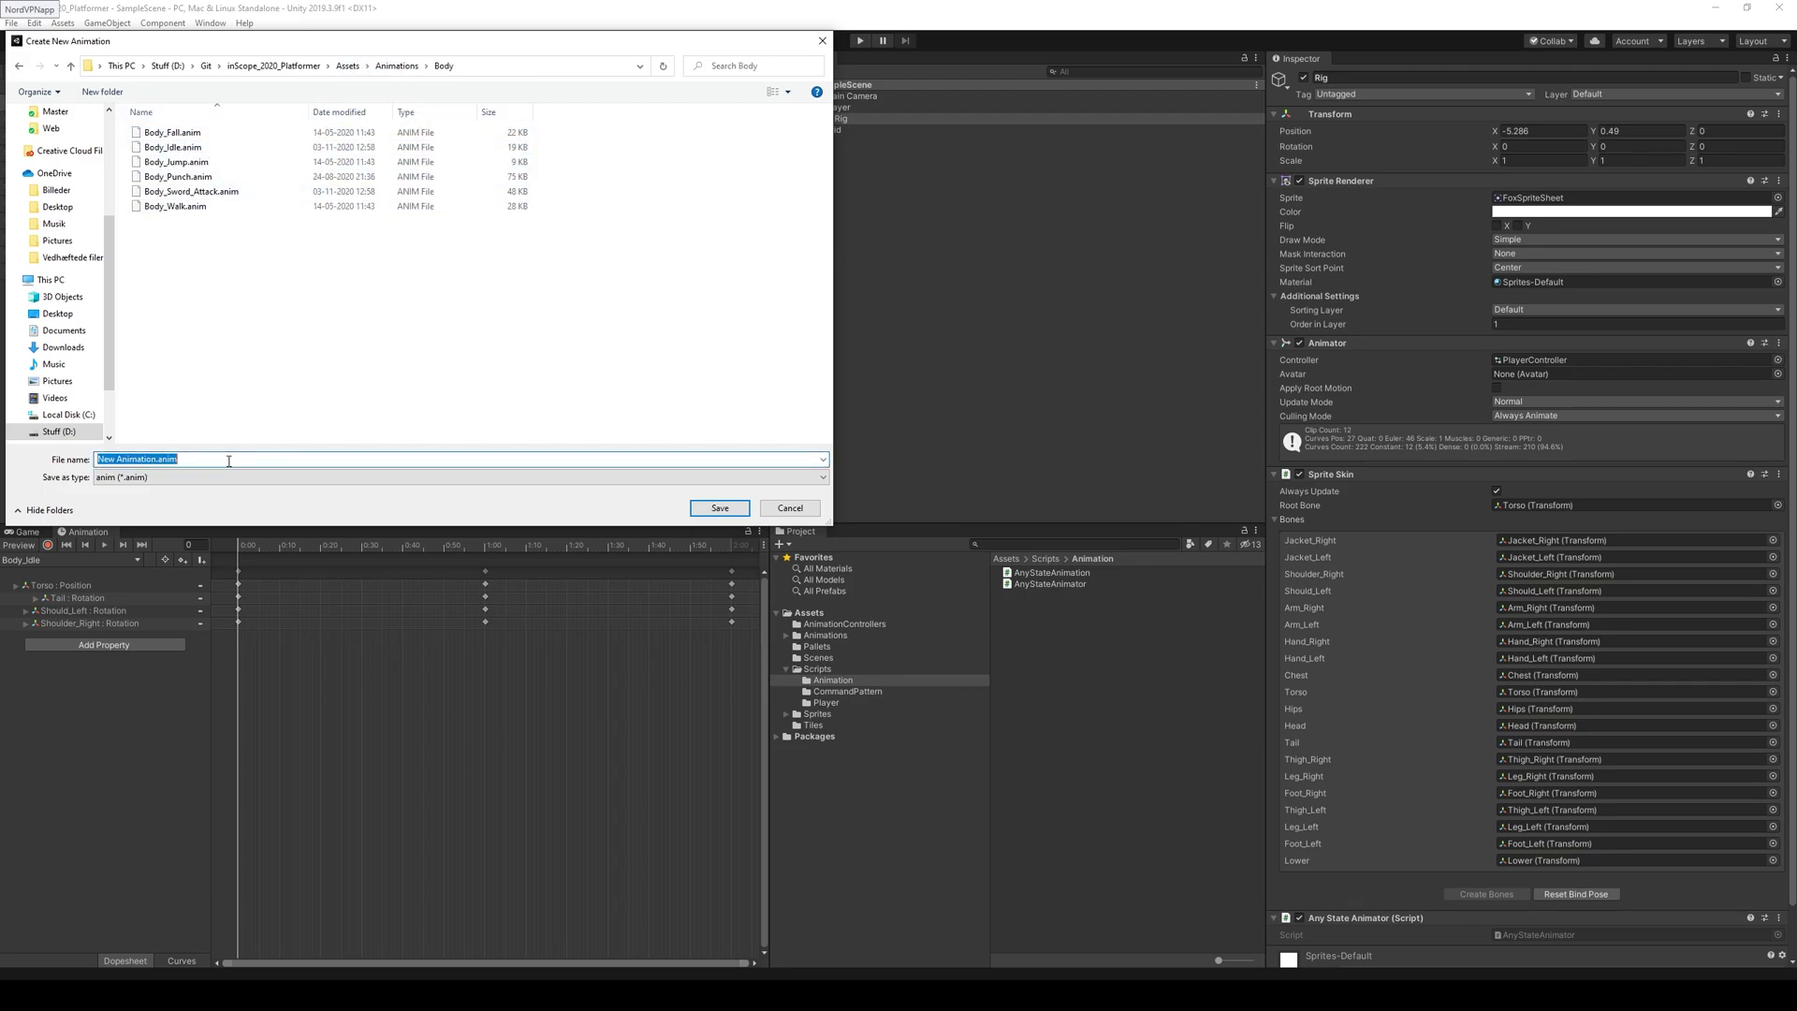
{"action": "type", "text": "Bdoy"}
{"action": "key", "text": "BackSpace"}
{"action": "key", "text": "BackSpace"}
{"action": "key", "text": "BackSpace"}
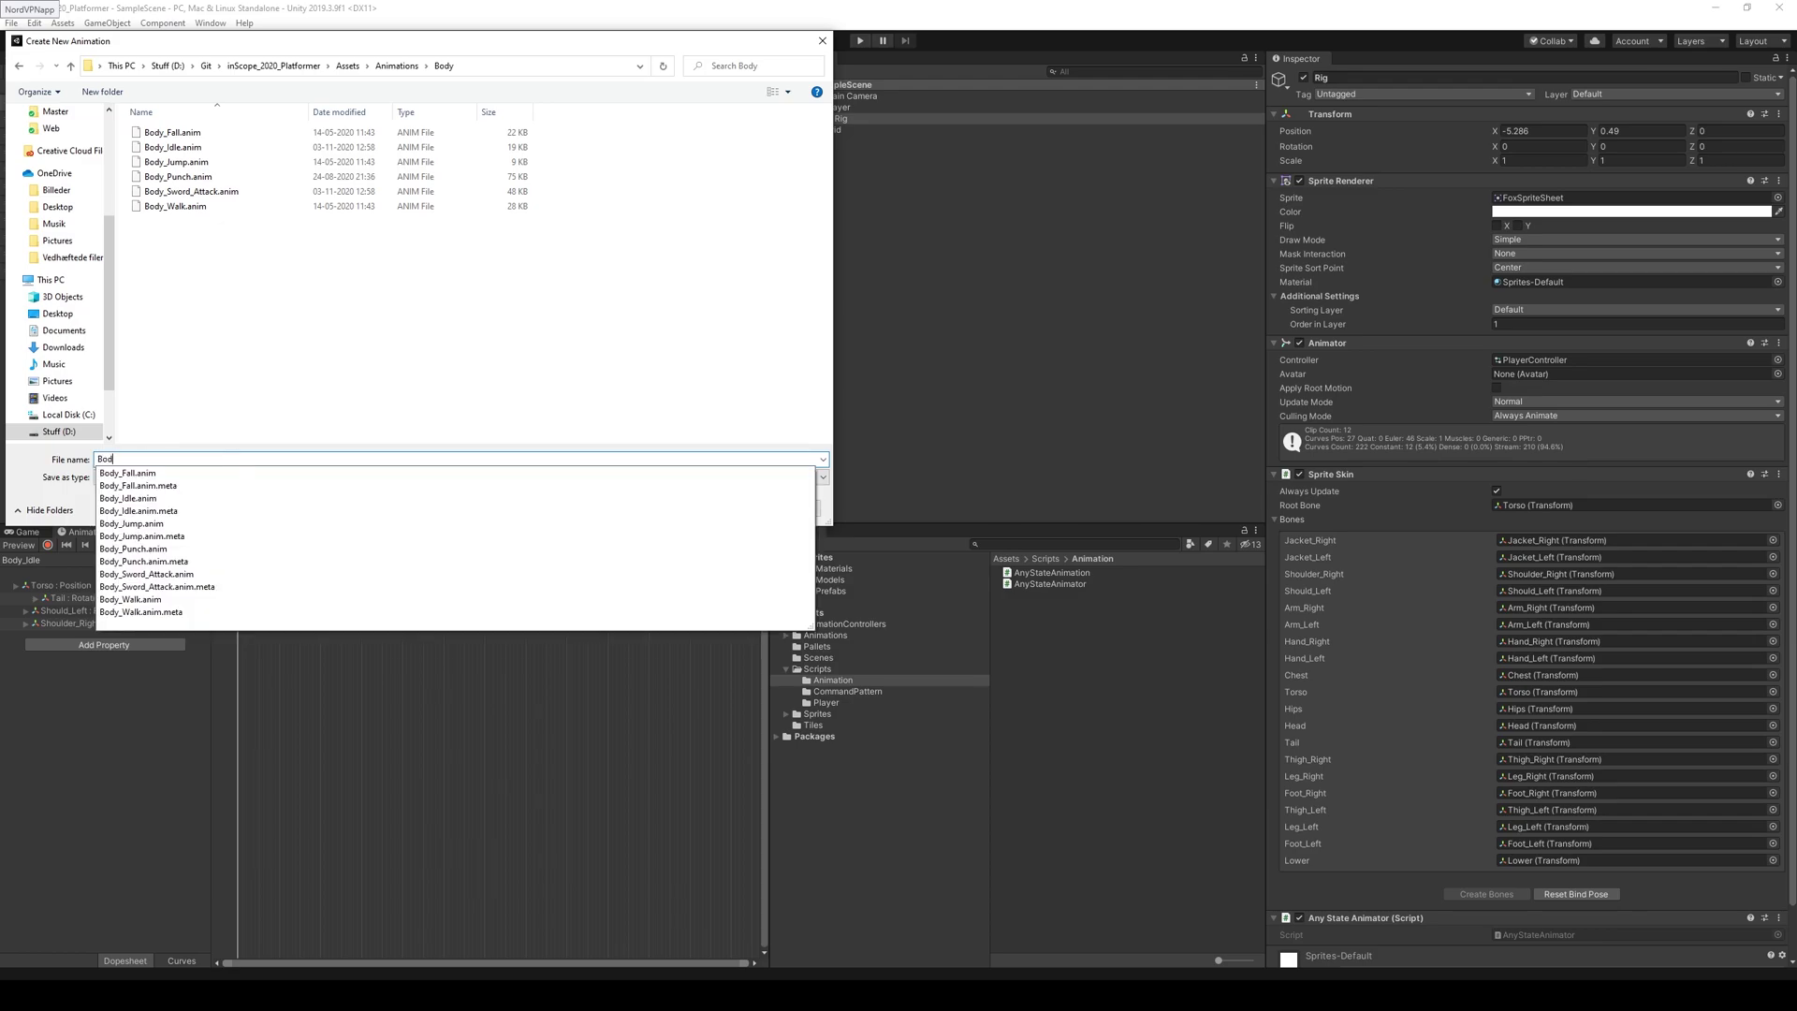
{"action": "type", "text": "ody_Gun_Attack"}
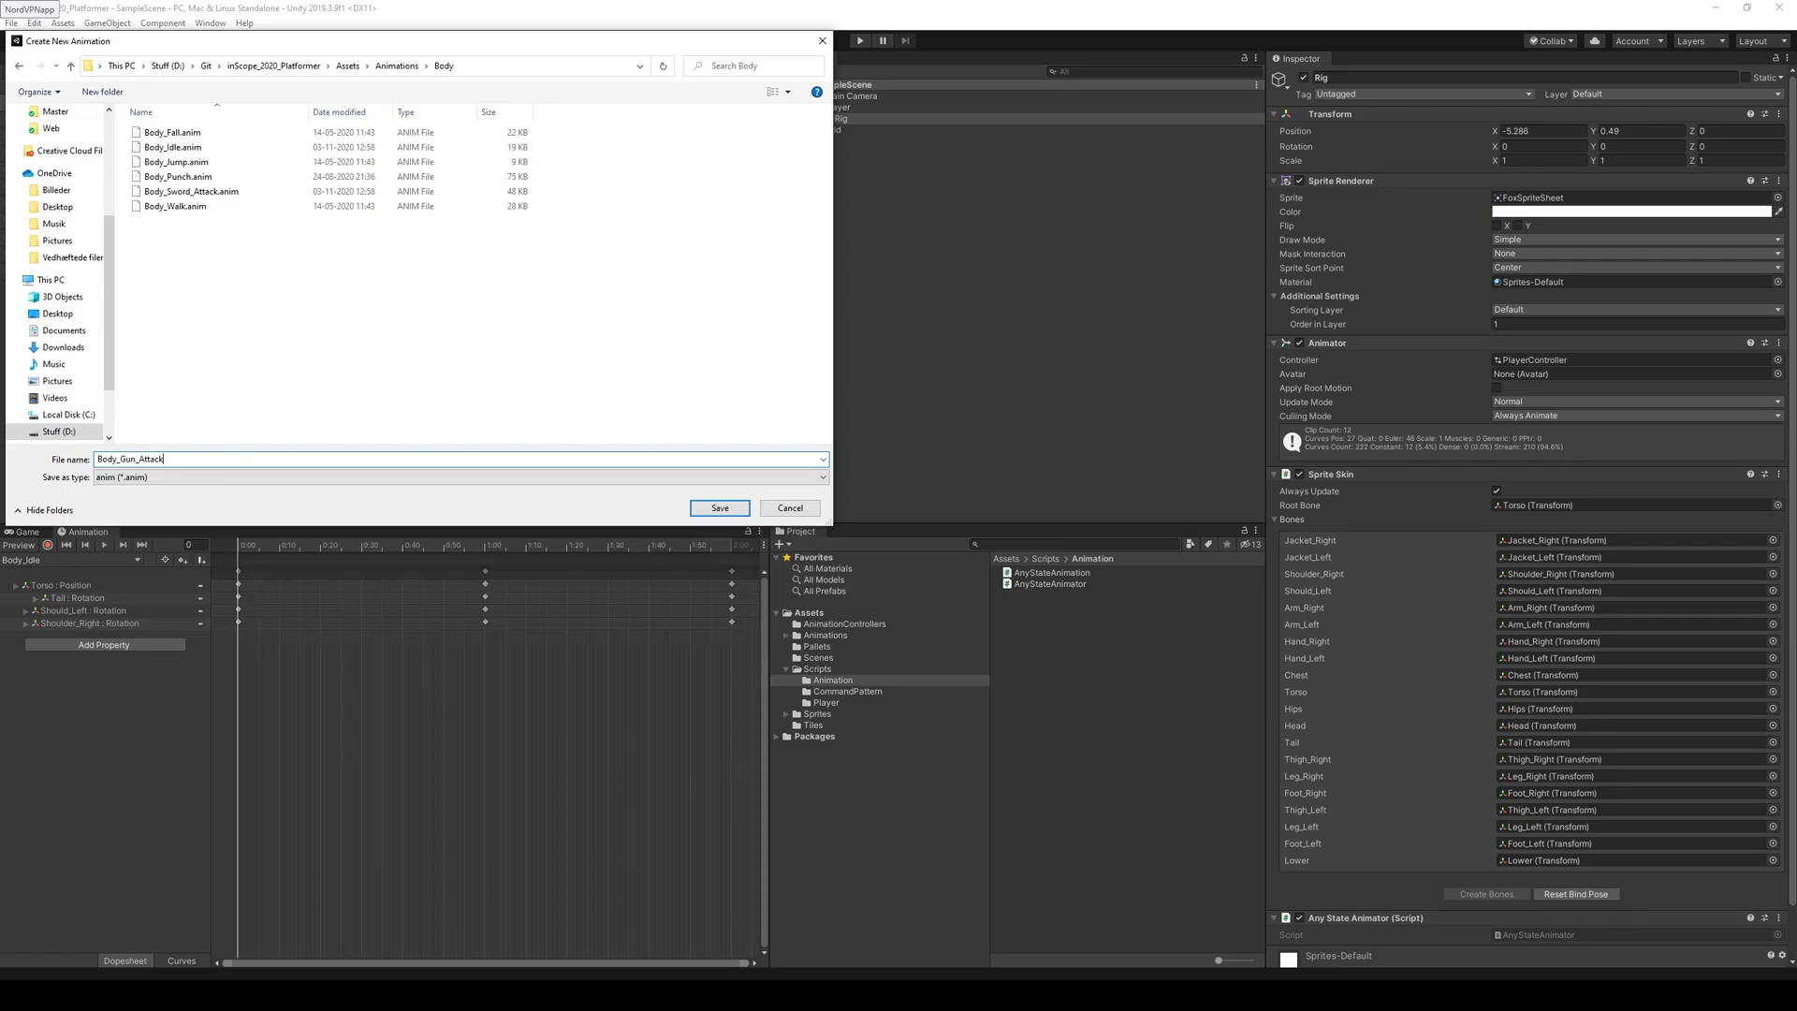
{"action": "left_click", "coordinate": [719, 508]}
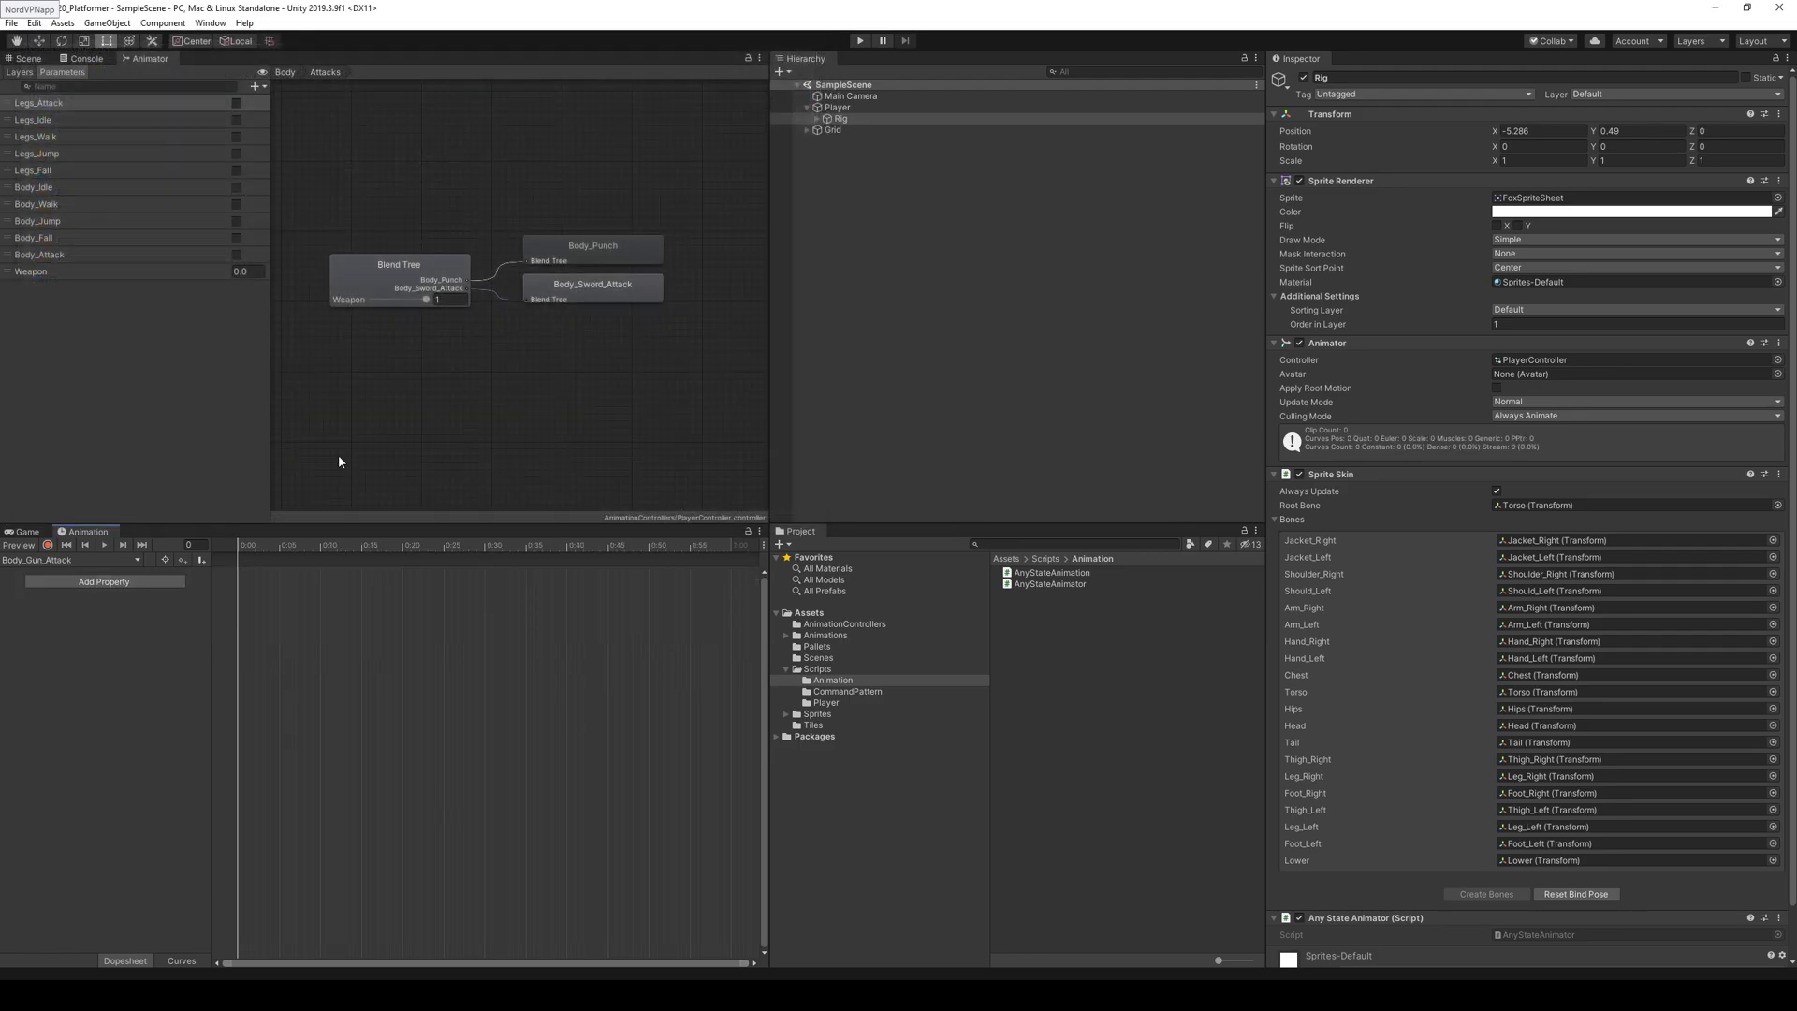
- In the Scene view, select the fox's Rig and enable Gizmos to show its bones
{"action": "left_click", "coordinate": [35, 59]}
{"action": "scroll", "coordinate": [539, 329], "scroll_direction": "down", "scroll_amount": 1}
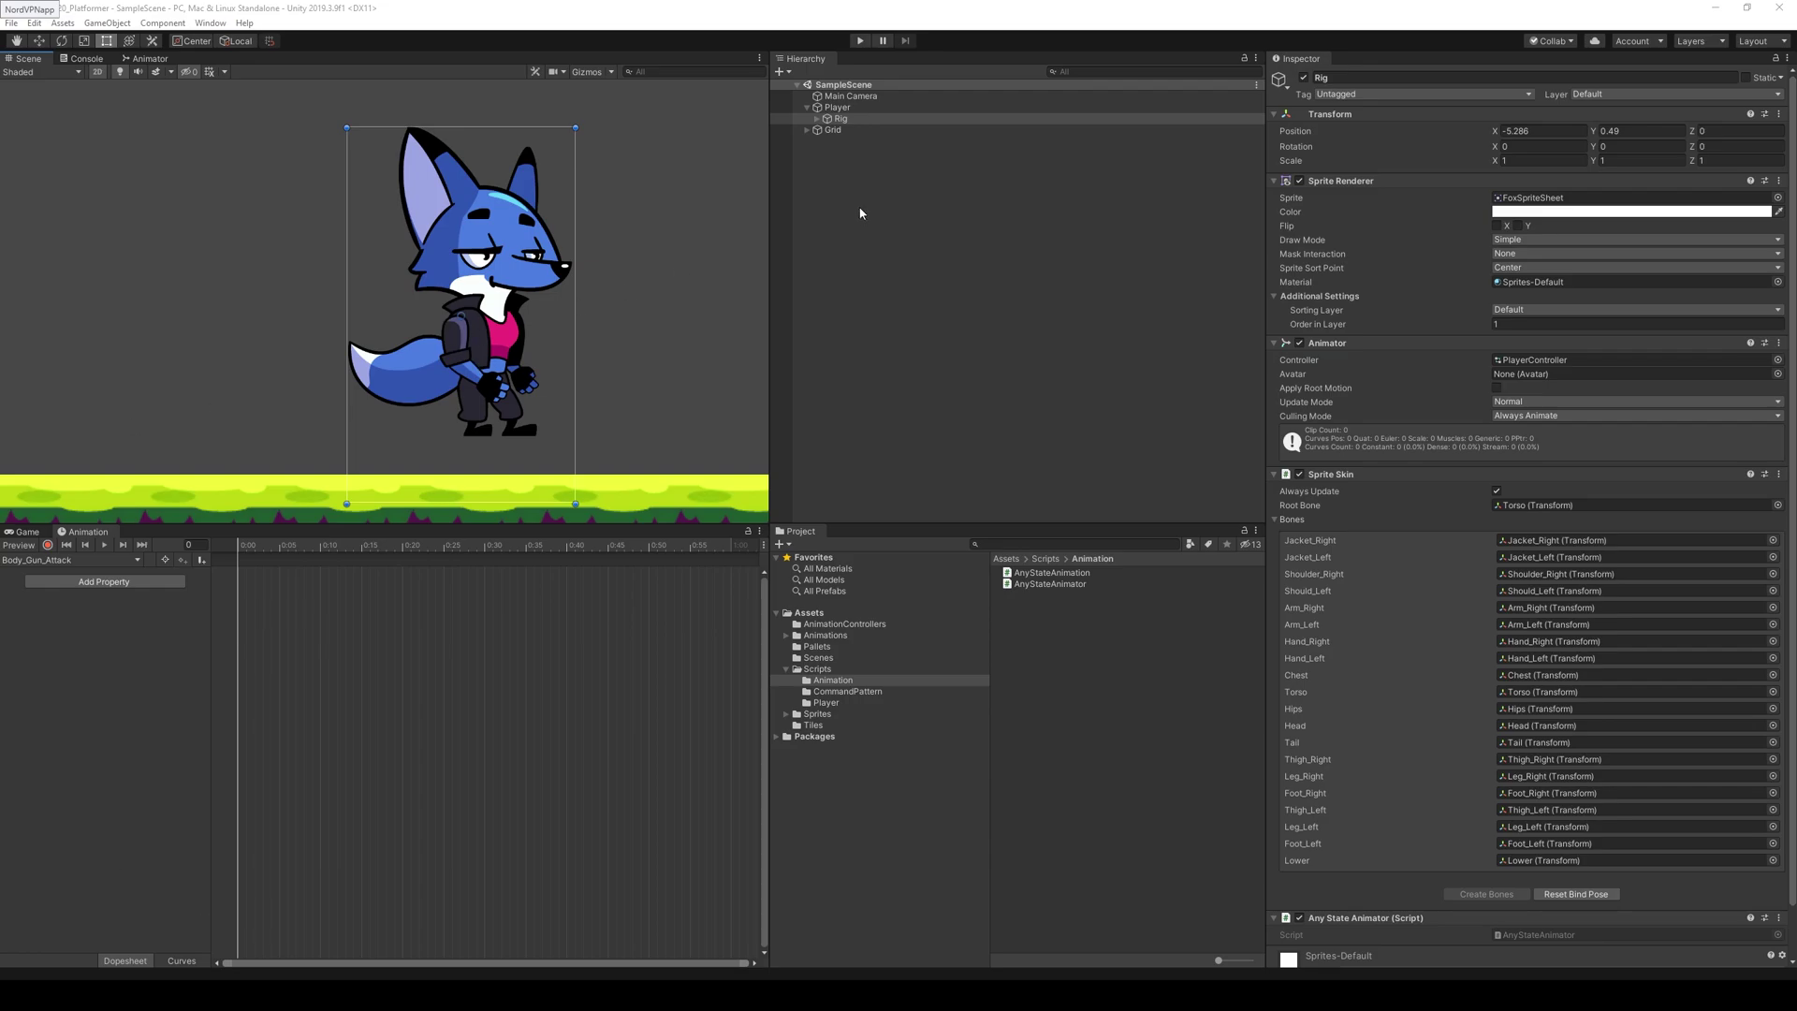
{"action": "left_click", "coordinate": [840, 119]}
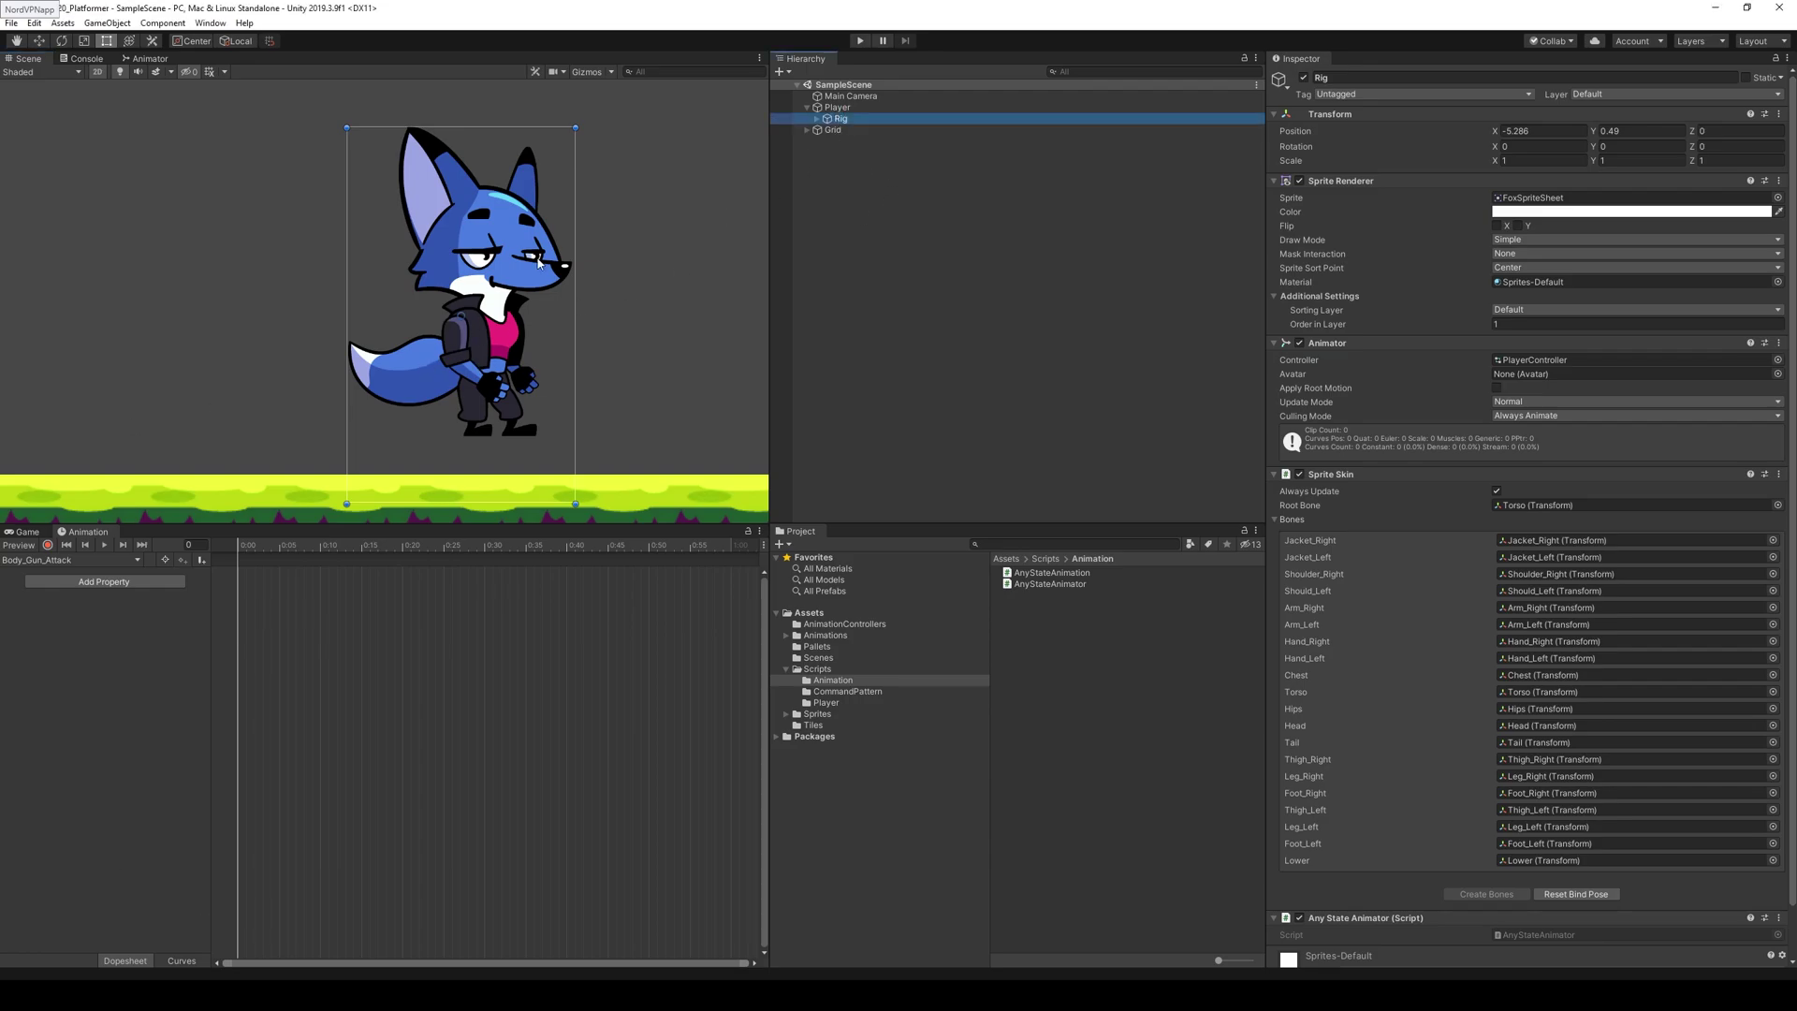
{"action": "left_click", "coordinate": [588, 72]}
- Test-rotate the right shoulder and forearm, undo, and turn on keyframe recording
{"action": "scroll", "coordinate": [468, 350], "scroll_direction": "up", "scroll_amount": 3}
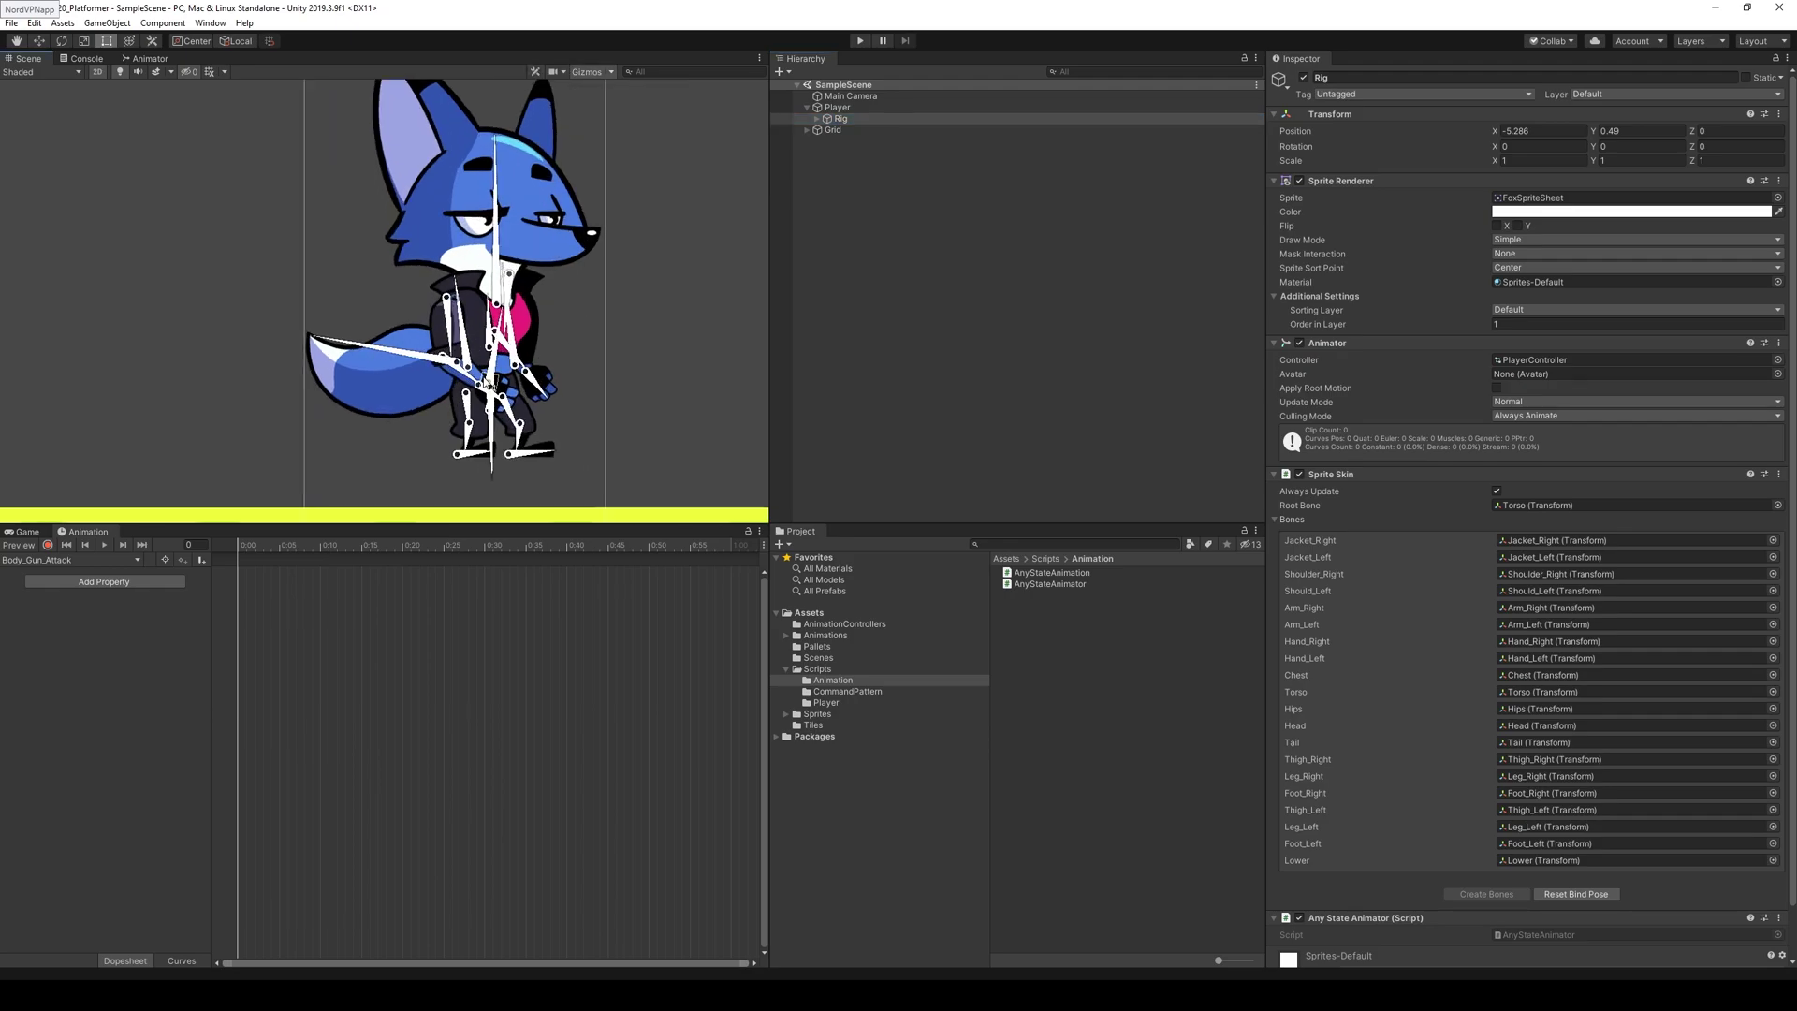
{"action": "left_click_drag", "start_coordinate": [446, 334], "coordinate": [461, 318]}
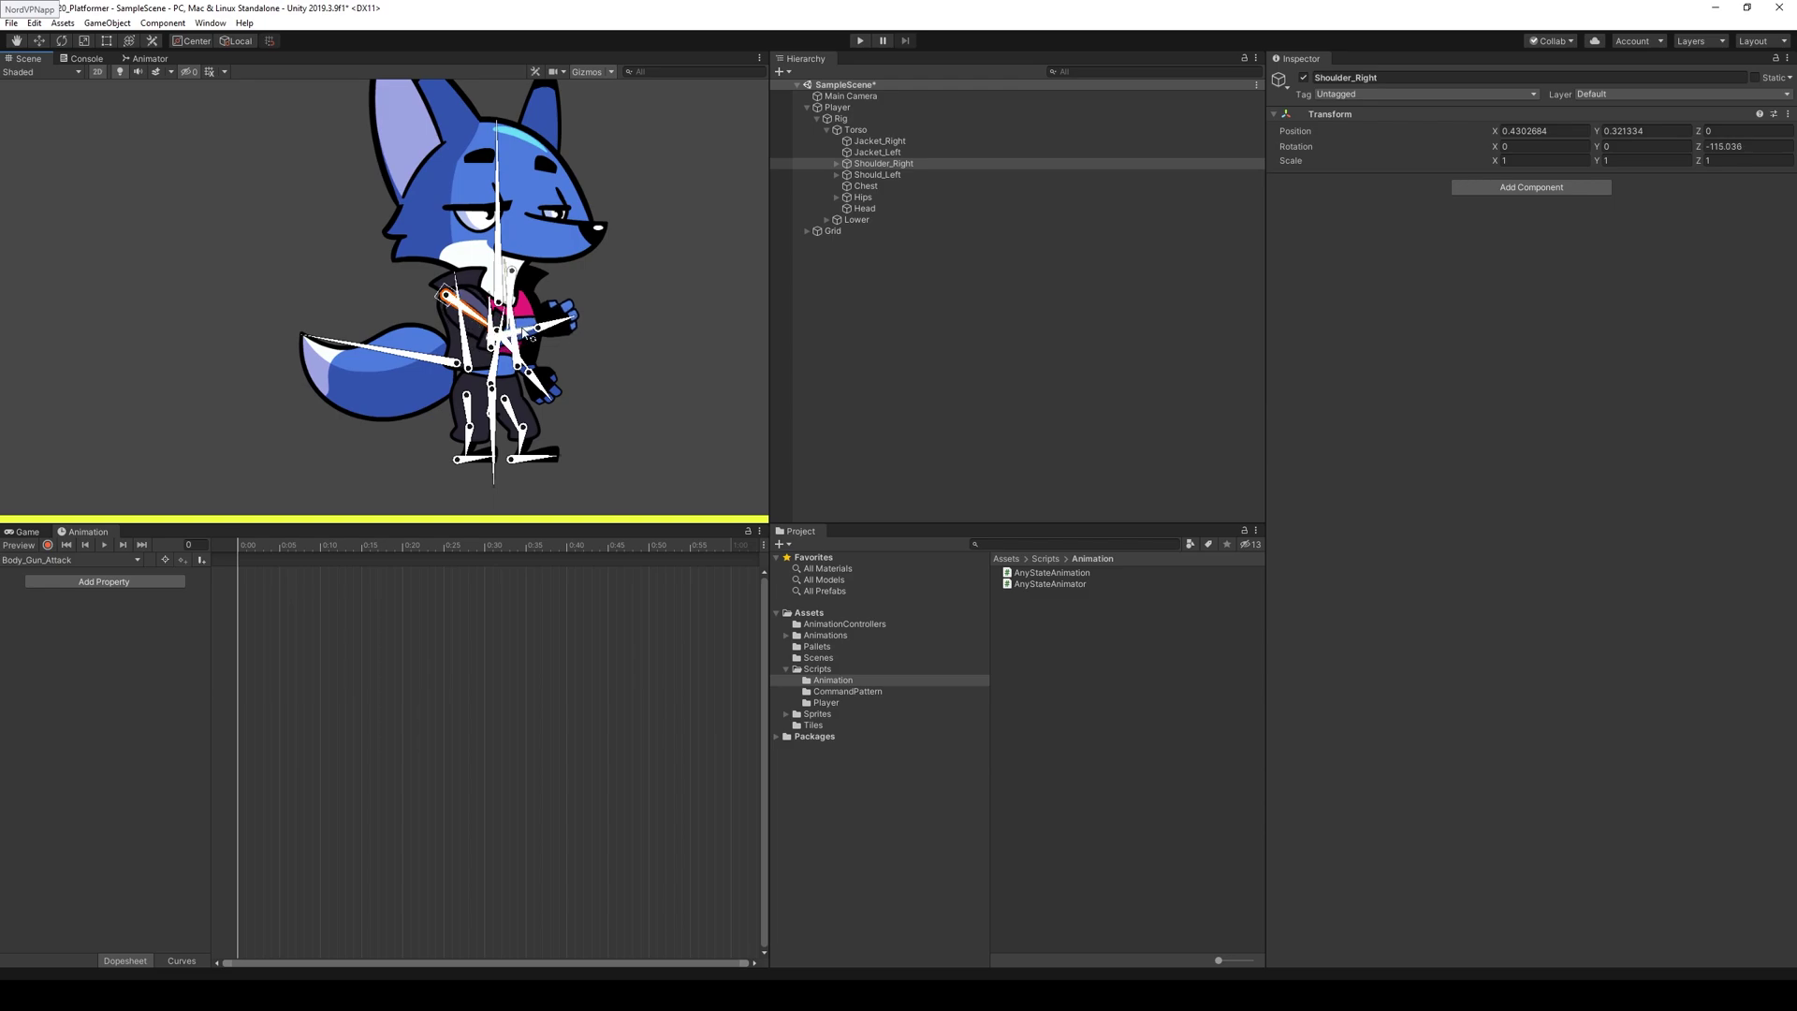
{"action": "left_click", "coordinate": [528, 338]}
{"action": "left_click_drag", "start_coordinate": [528, 339], "coordinate": [530, 350]}
{"action": "key", "text": "ctrl+z"}
{"action": "key", "text": "ctrl+z"}
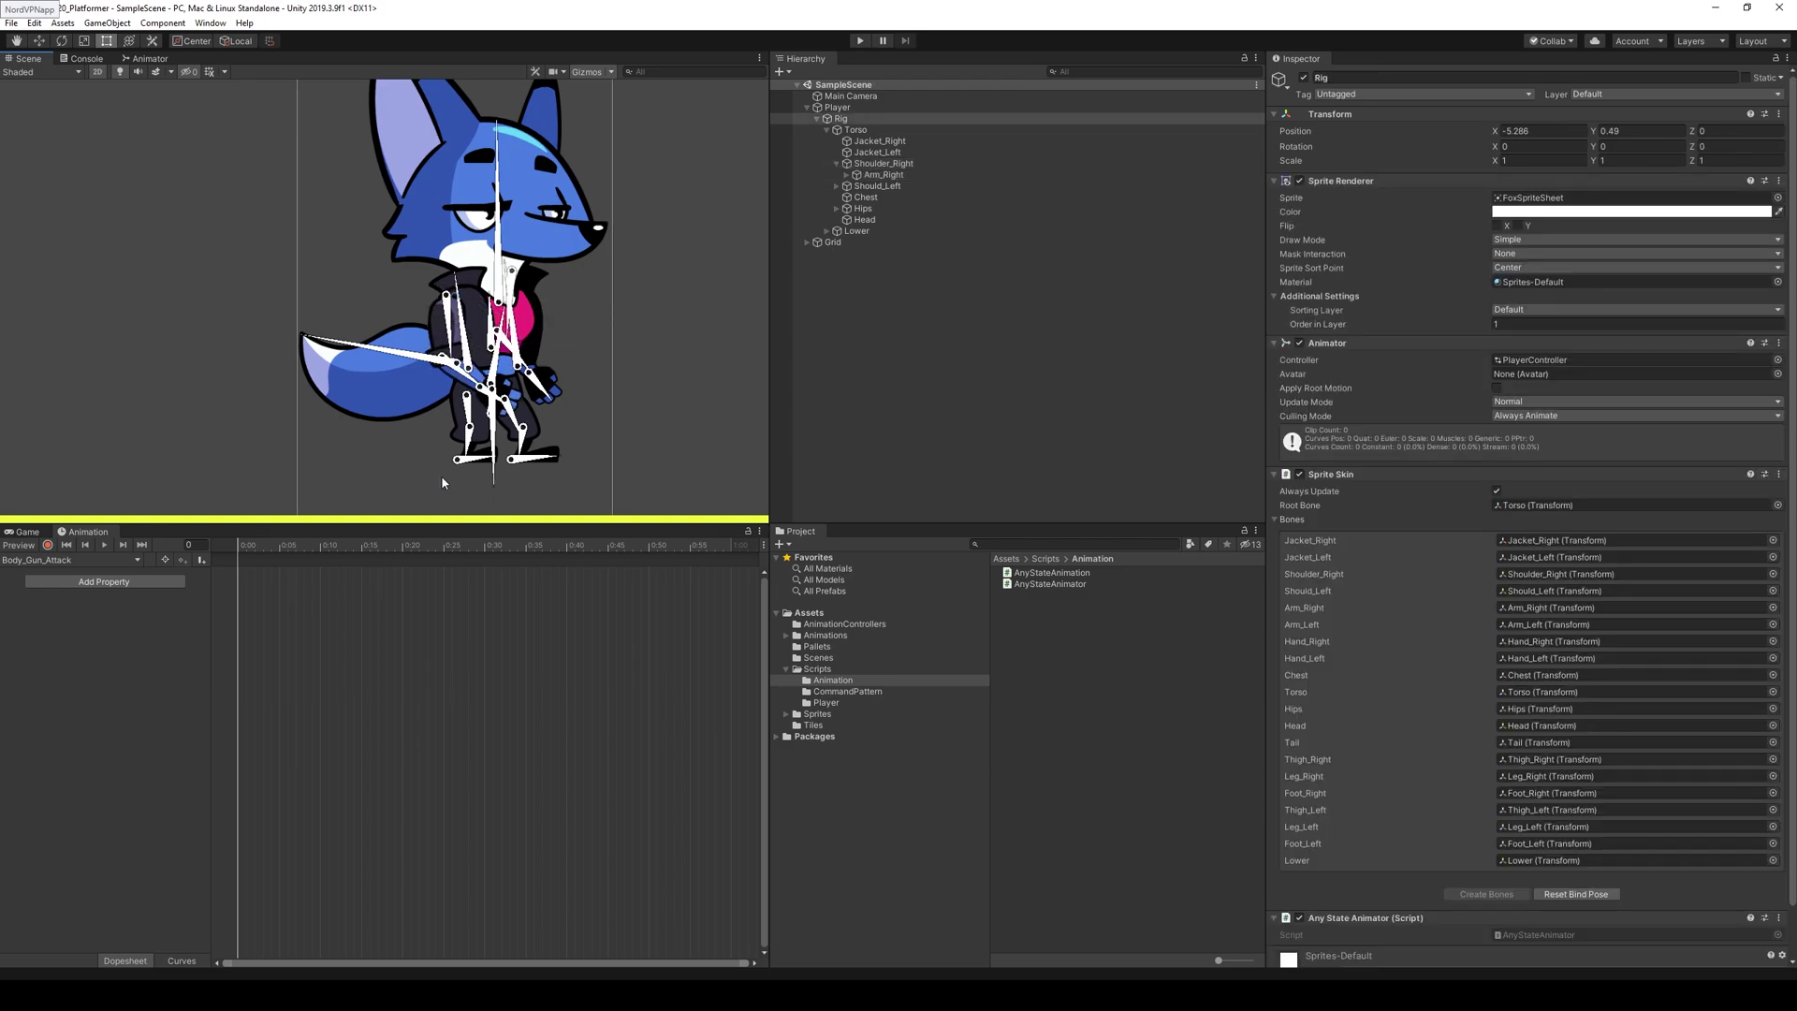
{"action": "left_click", "coordinate": [48, 546]}
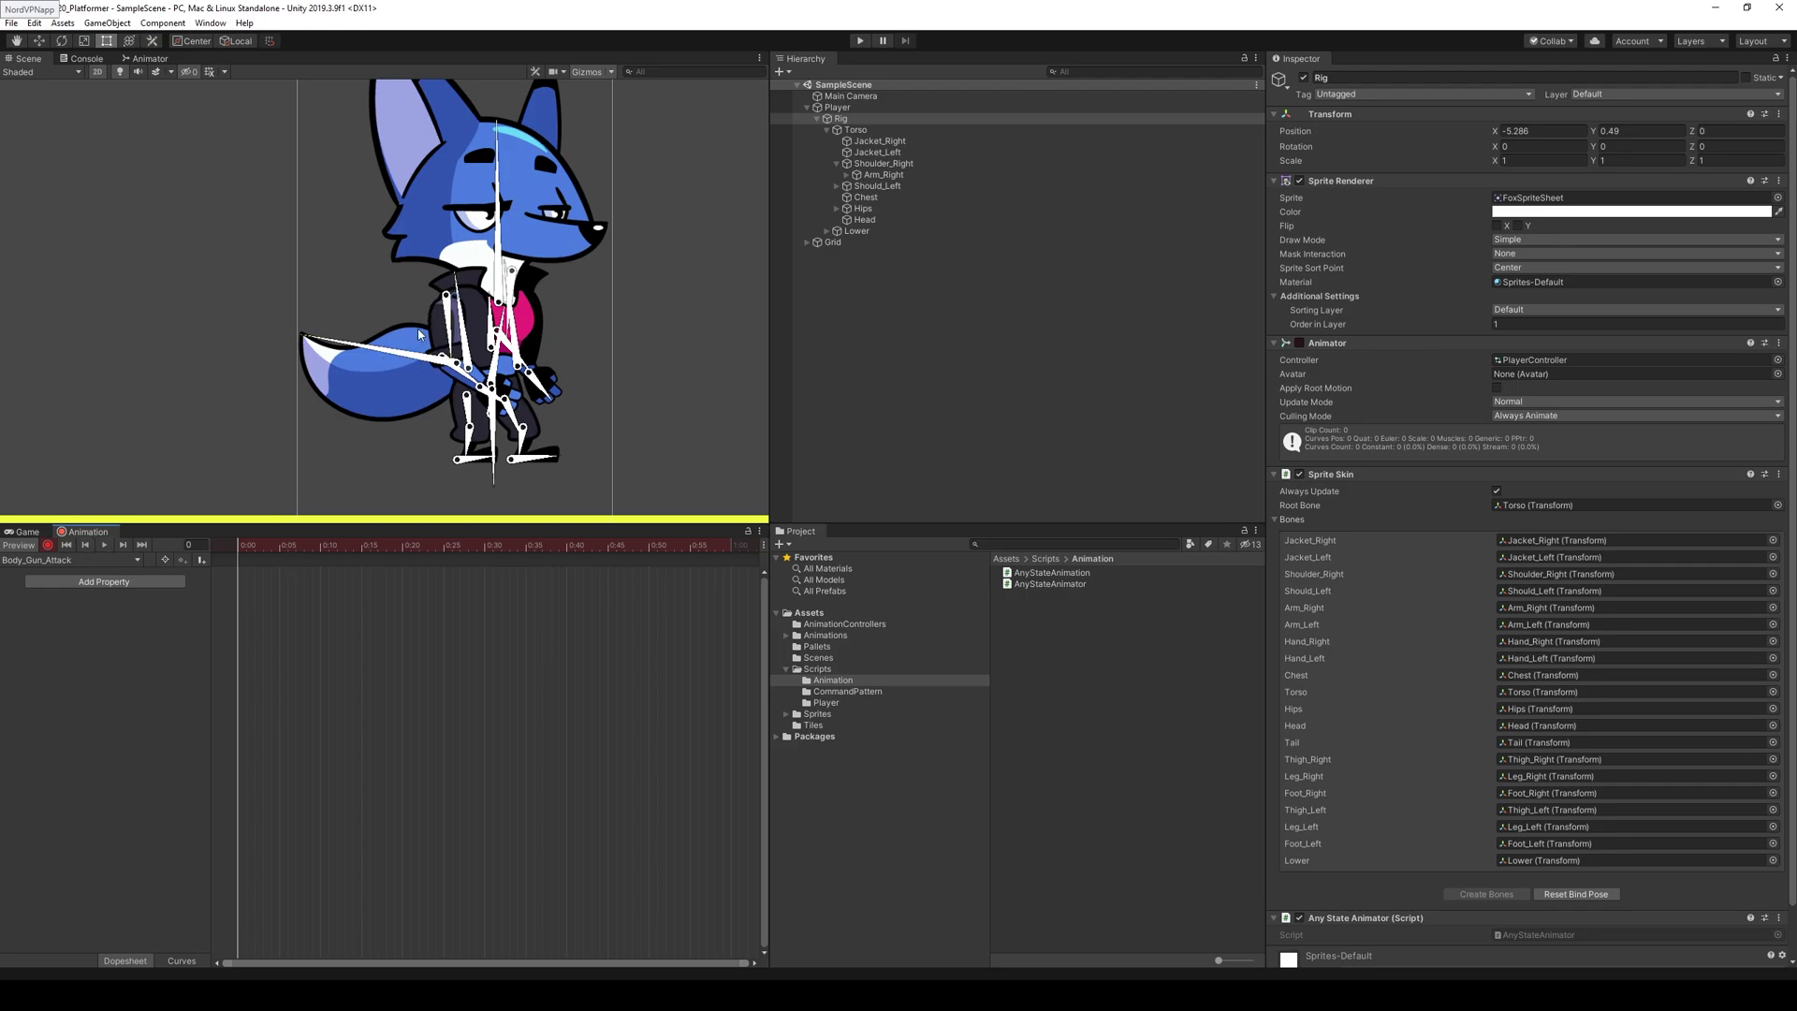
- Key the right shoulder's rotation at frame 0, undoing an accidental left arm nudge
{"action": "left_click_drag", "start_coordinate": [447, 297], "coordinate": [480, 319]}
{"action": "scroll", "coordinate": [480, 318], "scroll_direction": "up", "scroll_amount": 8}
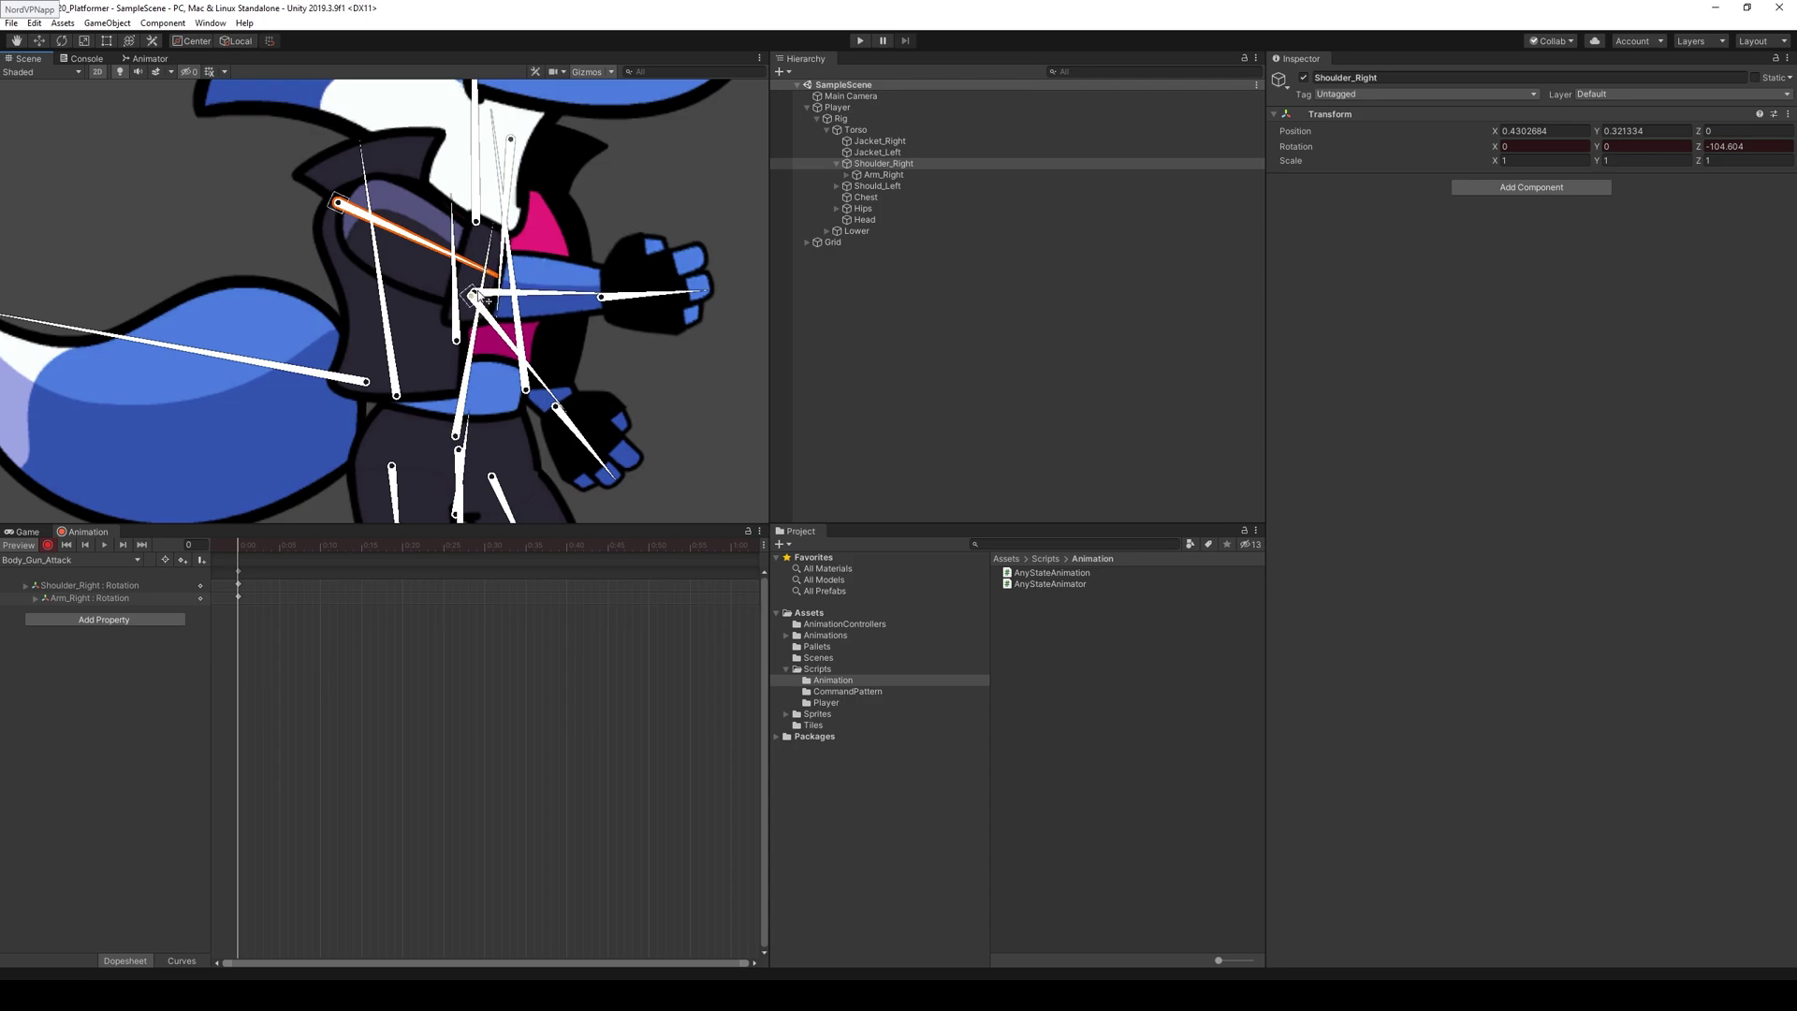
{"action": "left_click", "coordinate": [478, 295]}
{"action": "left_click_drag", "start_coordinate": [478, 295], "coordinate": [486, 291]}
{"action": "key", "text": "ctrl+z"}
{"action": "key", "text": "ctrl+z"}
{"action": "scroll", "coordinate": [565, 321], "scroll_direction": "down", "scroll_amount": 10}
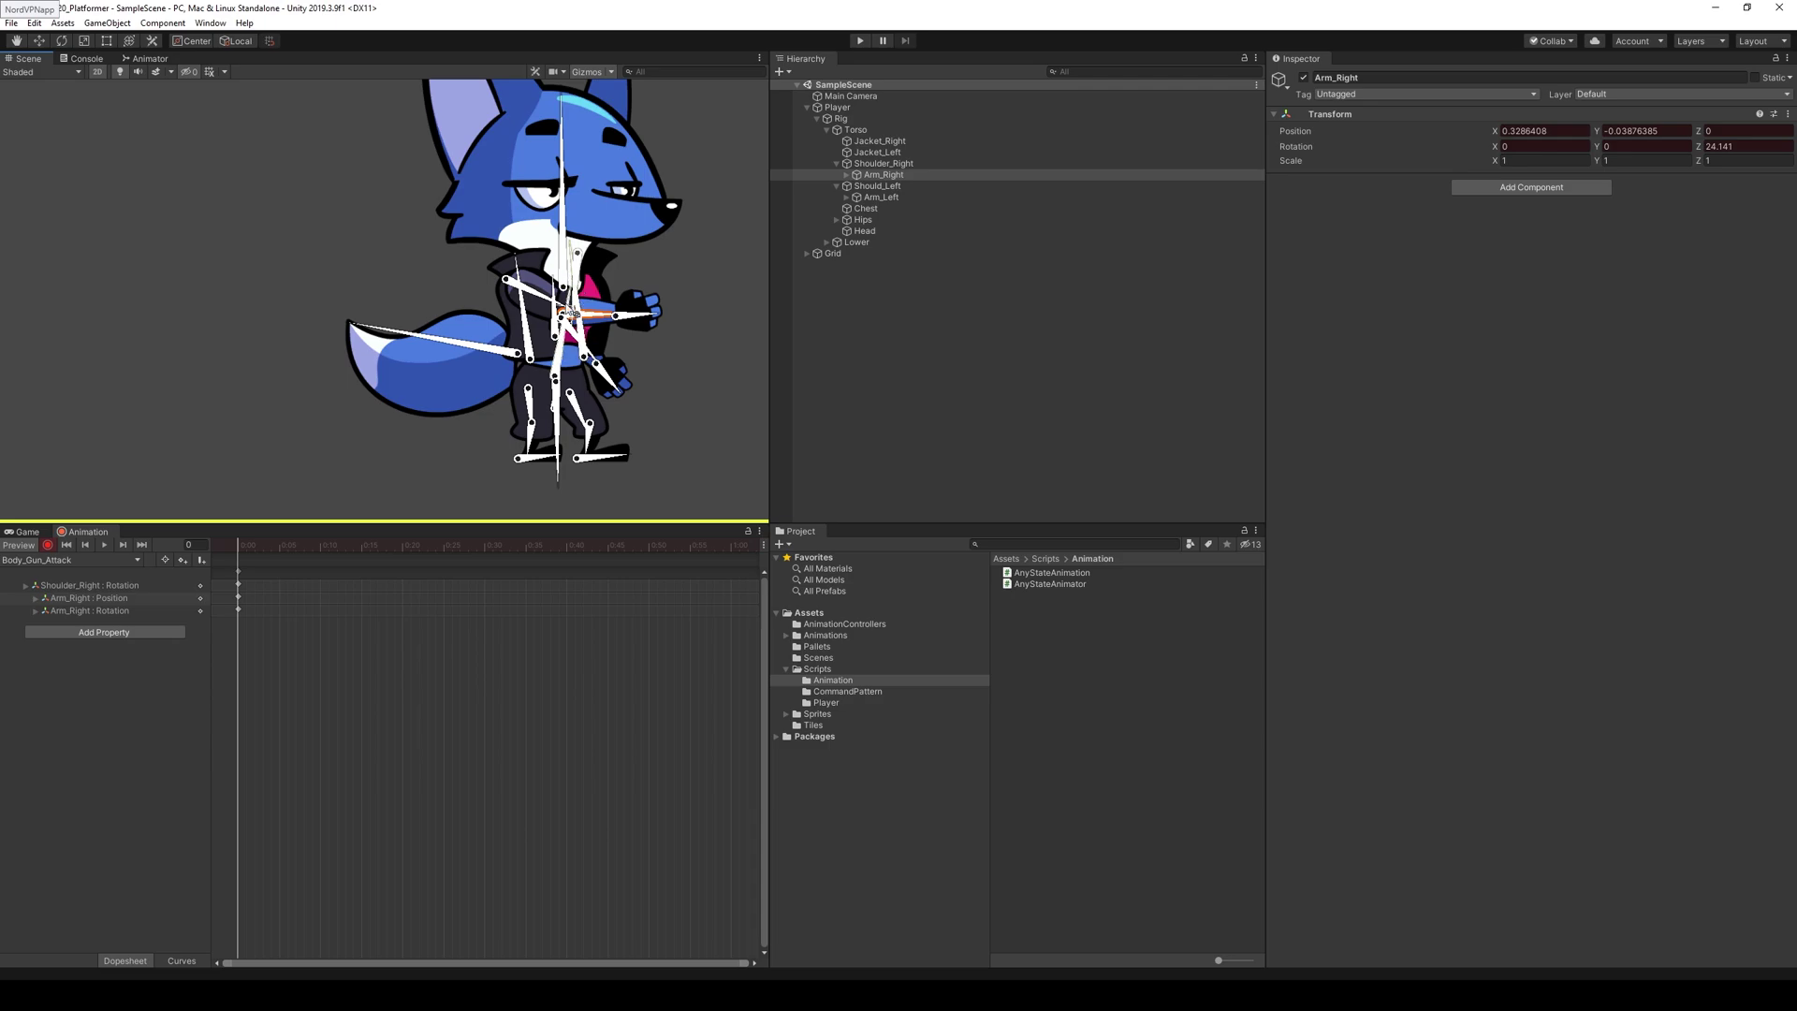
{"action": "scroll", "coordinate": [596, 363], "scroll_direction": "up", "scroll_amount": 8}
- Raise the left arm bone to horizontal to key its rotation
{"action": "left_click", "coordinate": [597, 364]}
{"action": "left_click_drag", "start_coordinate": [568, 323], "coordinate": [567, 288]}
{"action": "scroll", "coordinate": [664, 294], "scroll_direction": "down", "scroll_amount": 1}
{"action": "scroll", "coordinate": [667, 299], "scroll_direction": "down", "scroll_amount": 3}
{"action": "scroll", "coordinate": [623, 290], "scroll_direction": "up", "scroll_amount": 3}
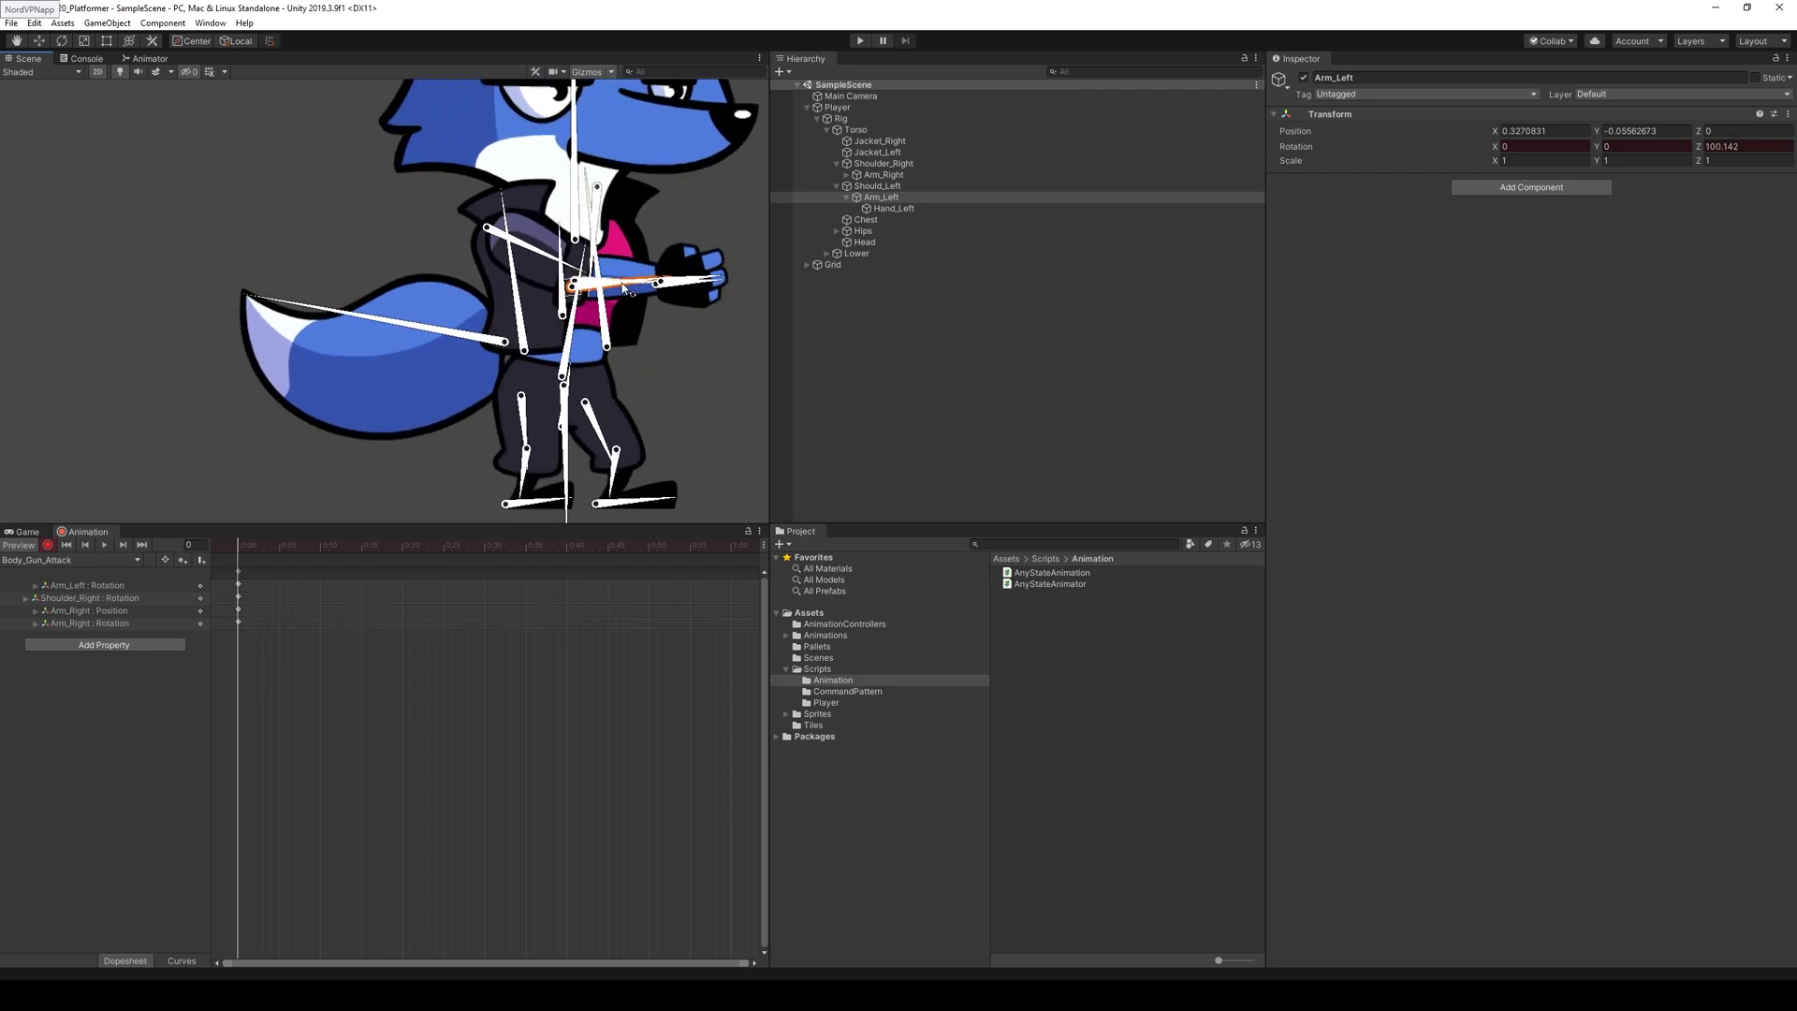
- Lower the right forearm slightly and fine-tune the left arm's rotation
{"action": "left_click", "coordinate": [624, 288]}
{"action": "left_click_drag", "start_coordinate": [623, 290], "coordinate": [624, 291]}
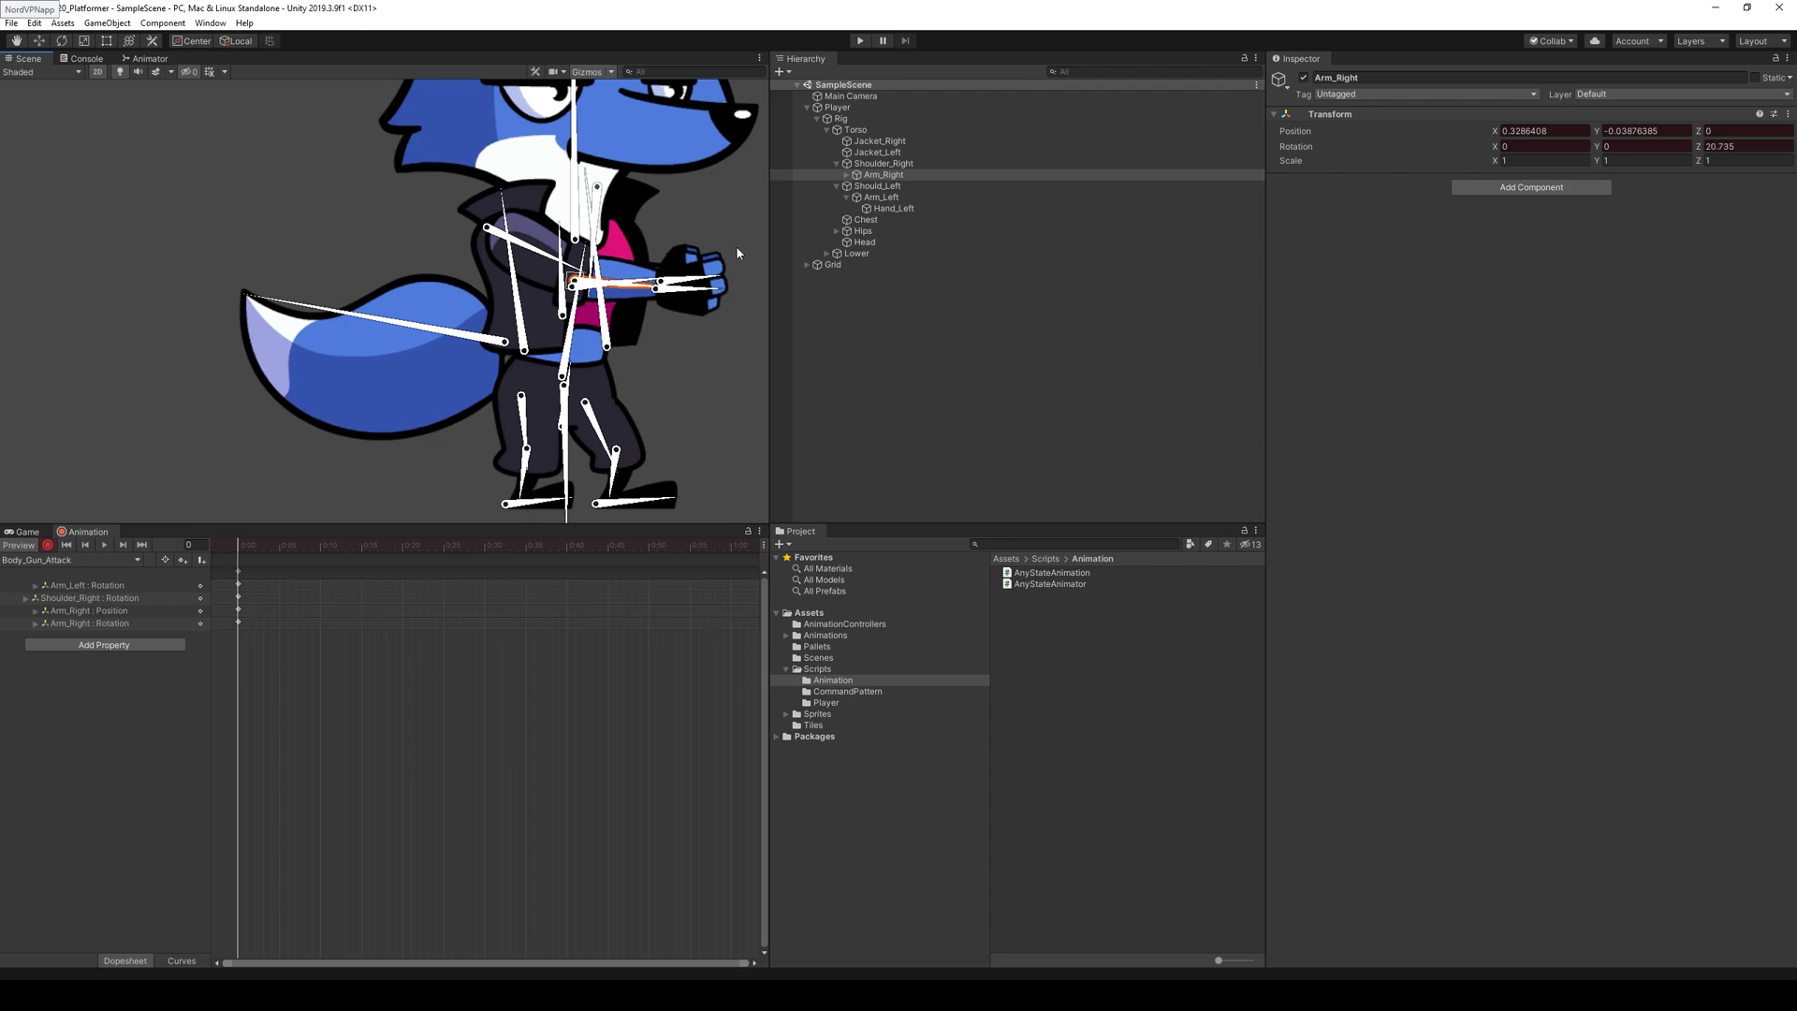
{"action": "left_click", "coordinate": [635, 291]}
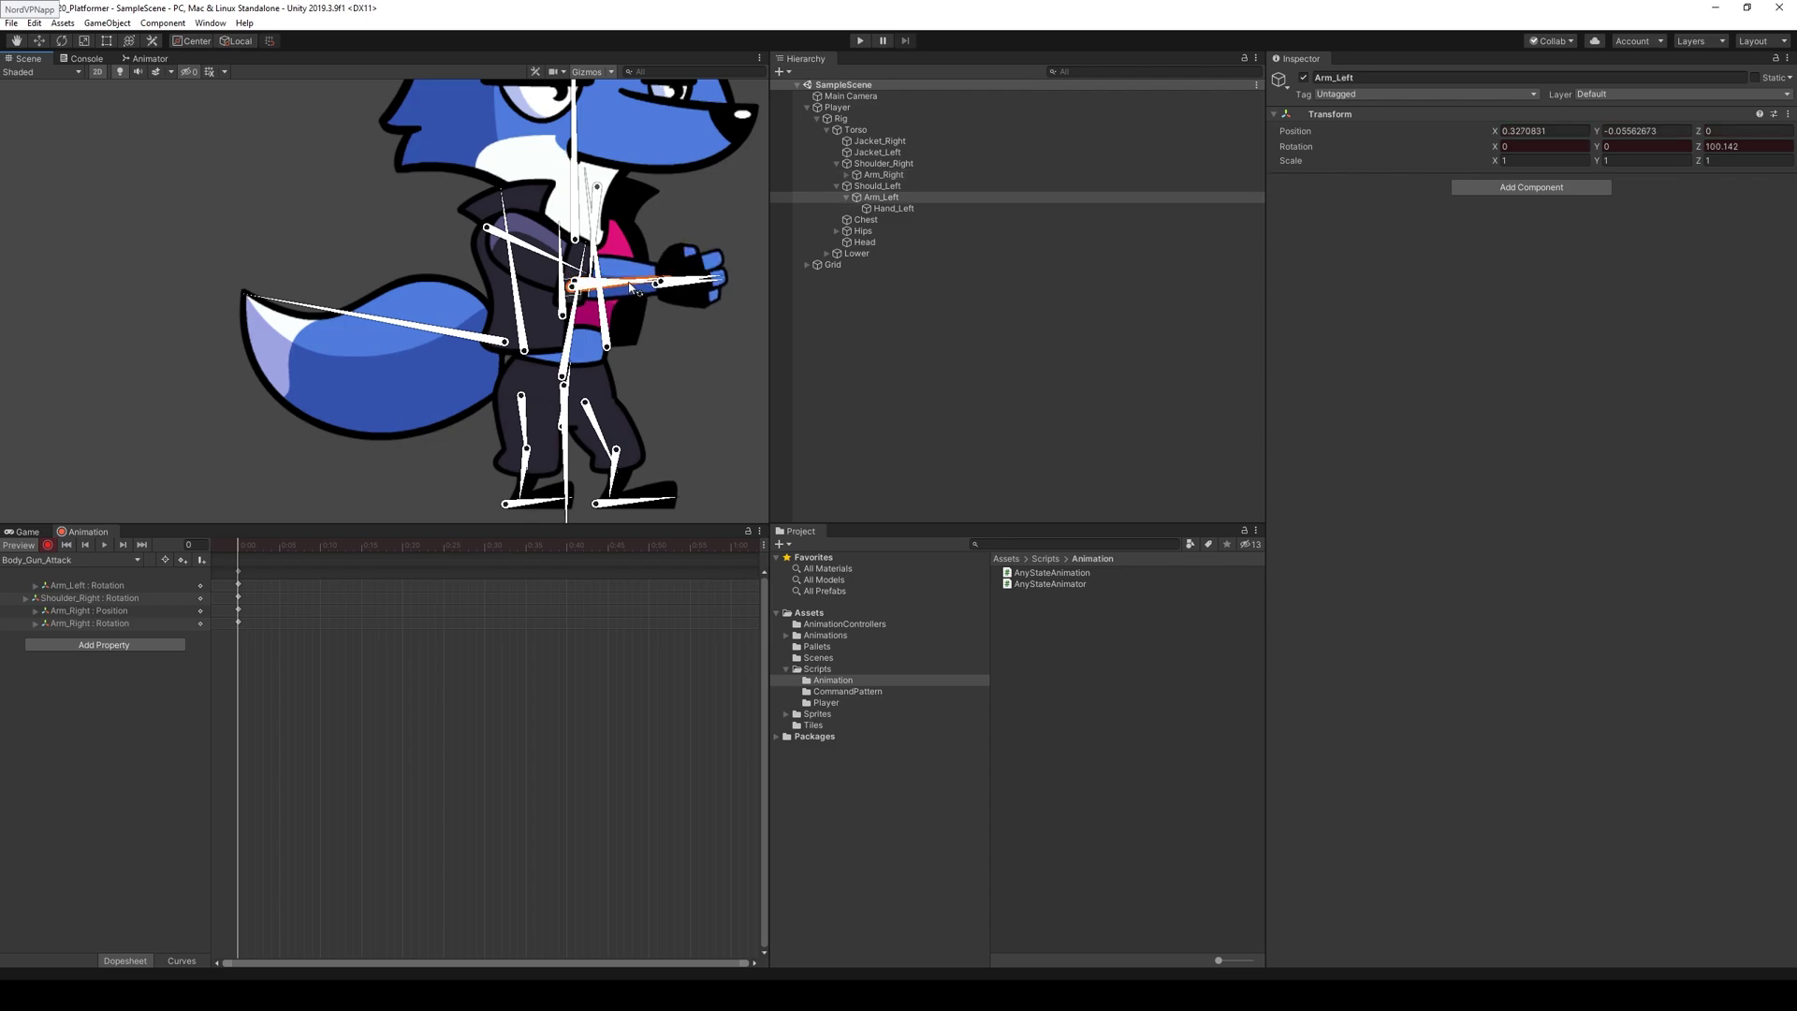
{"action": "mouse_move", "coordinate": [633, 288]}
{"action": "left_mouse_down"}
{"action": "mouse_move", "coordinate": [627, 348]}
{"action": "mouse_move", "coordinate": [641, 292]}
{"action": "left_mouse_up"}
{"action": "scroll", "coordinate": [694, 304], "scroll_direction": "down", "scroll_amount": 3}
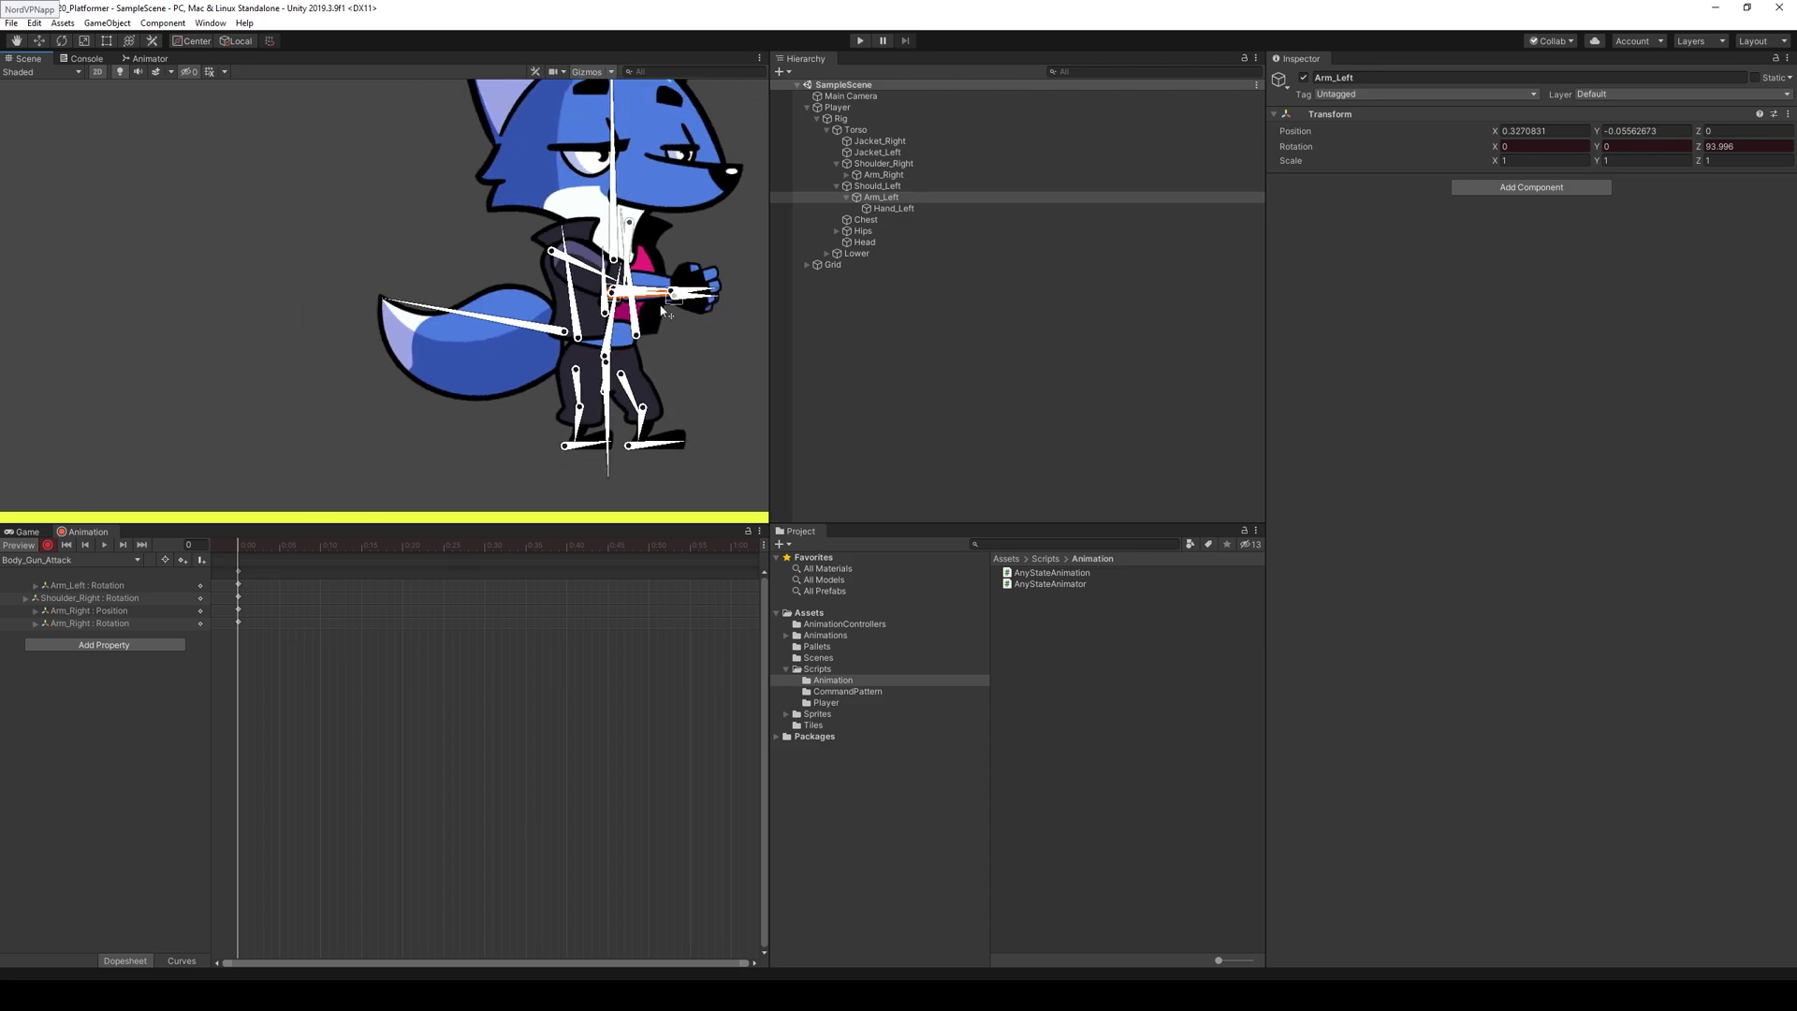
{"action": "scroll", "coordinate": [663, 309], "scroll_direction": "up", "scroll_amount": 3}
{"action": "scroll", "coordinate": [683, 313], "scroll_direction": "down", "scroll_amount": 3}
{"action": "scroll", "coordinate": [694, 318], "scroll_direction": "down", "scroll_amount": 2}
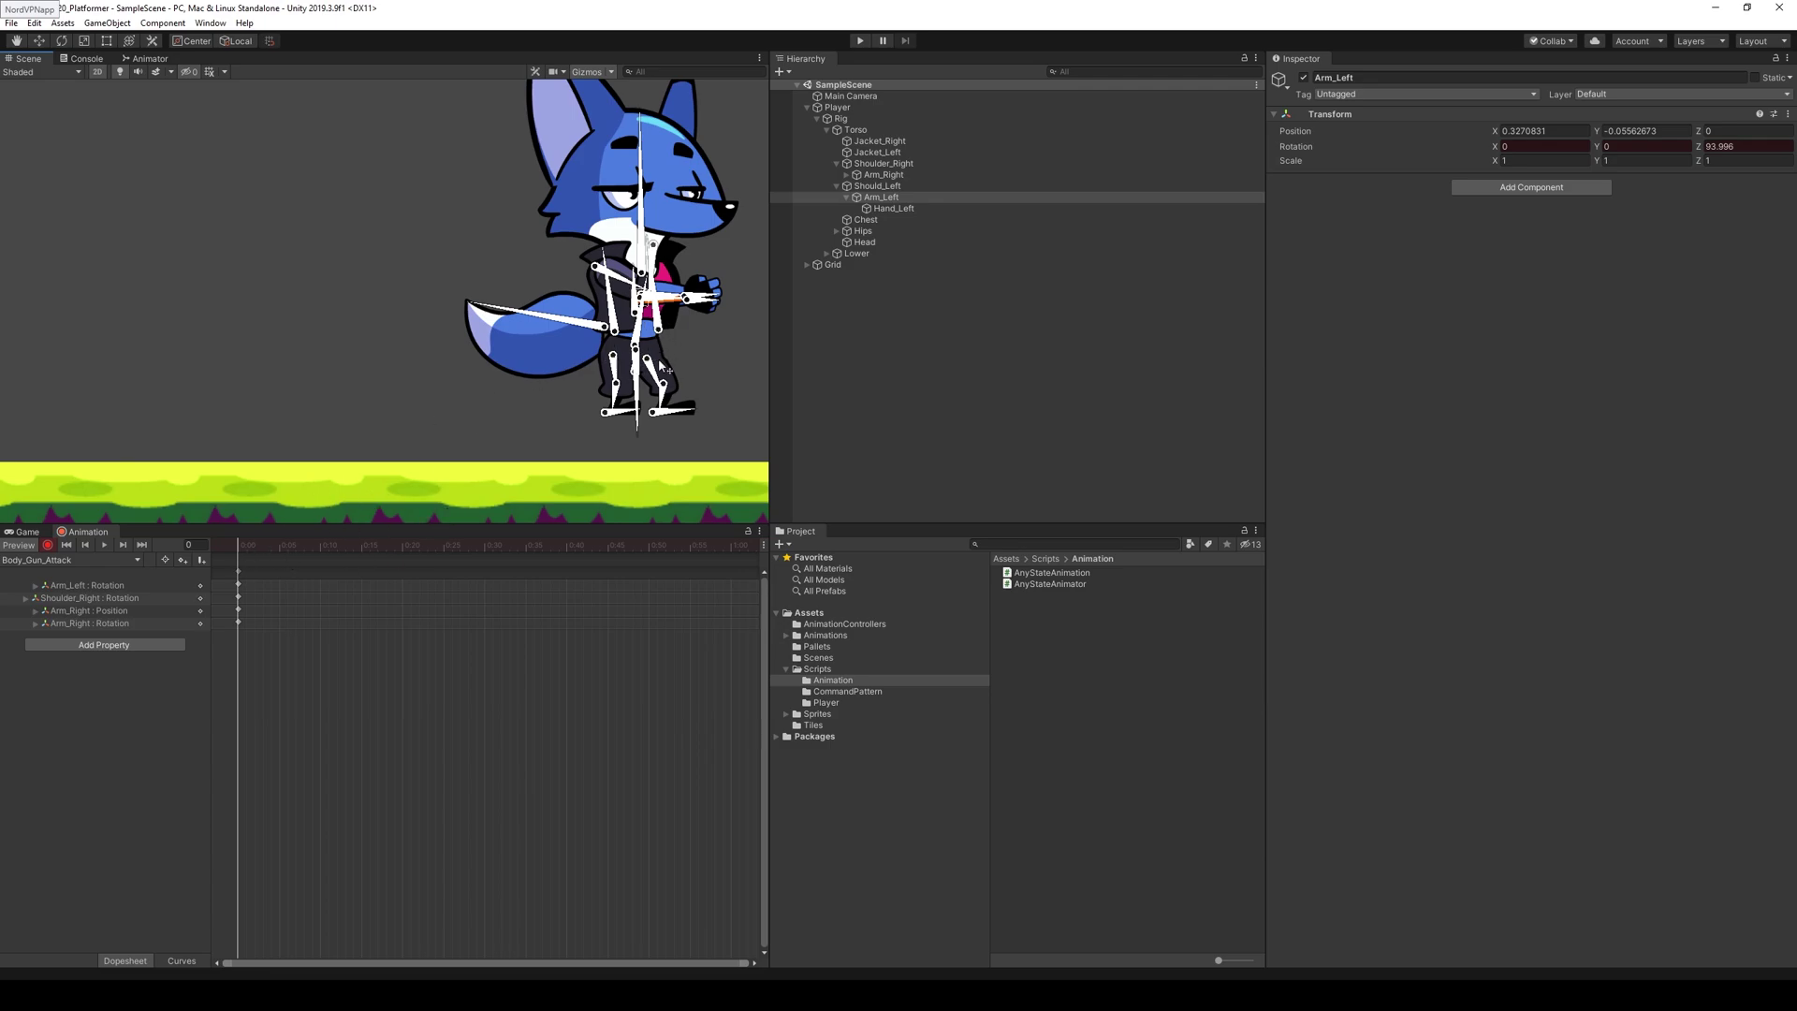
{"action": "scroll", "coordinate": [716, 316], "scroll_direction": "up", "scroll_amount": 2}
{"action": "scroll", "coordinate": [685, 328], "scroll_direction": "down", "scroll_amount": 1}
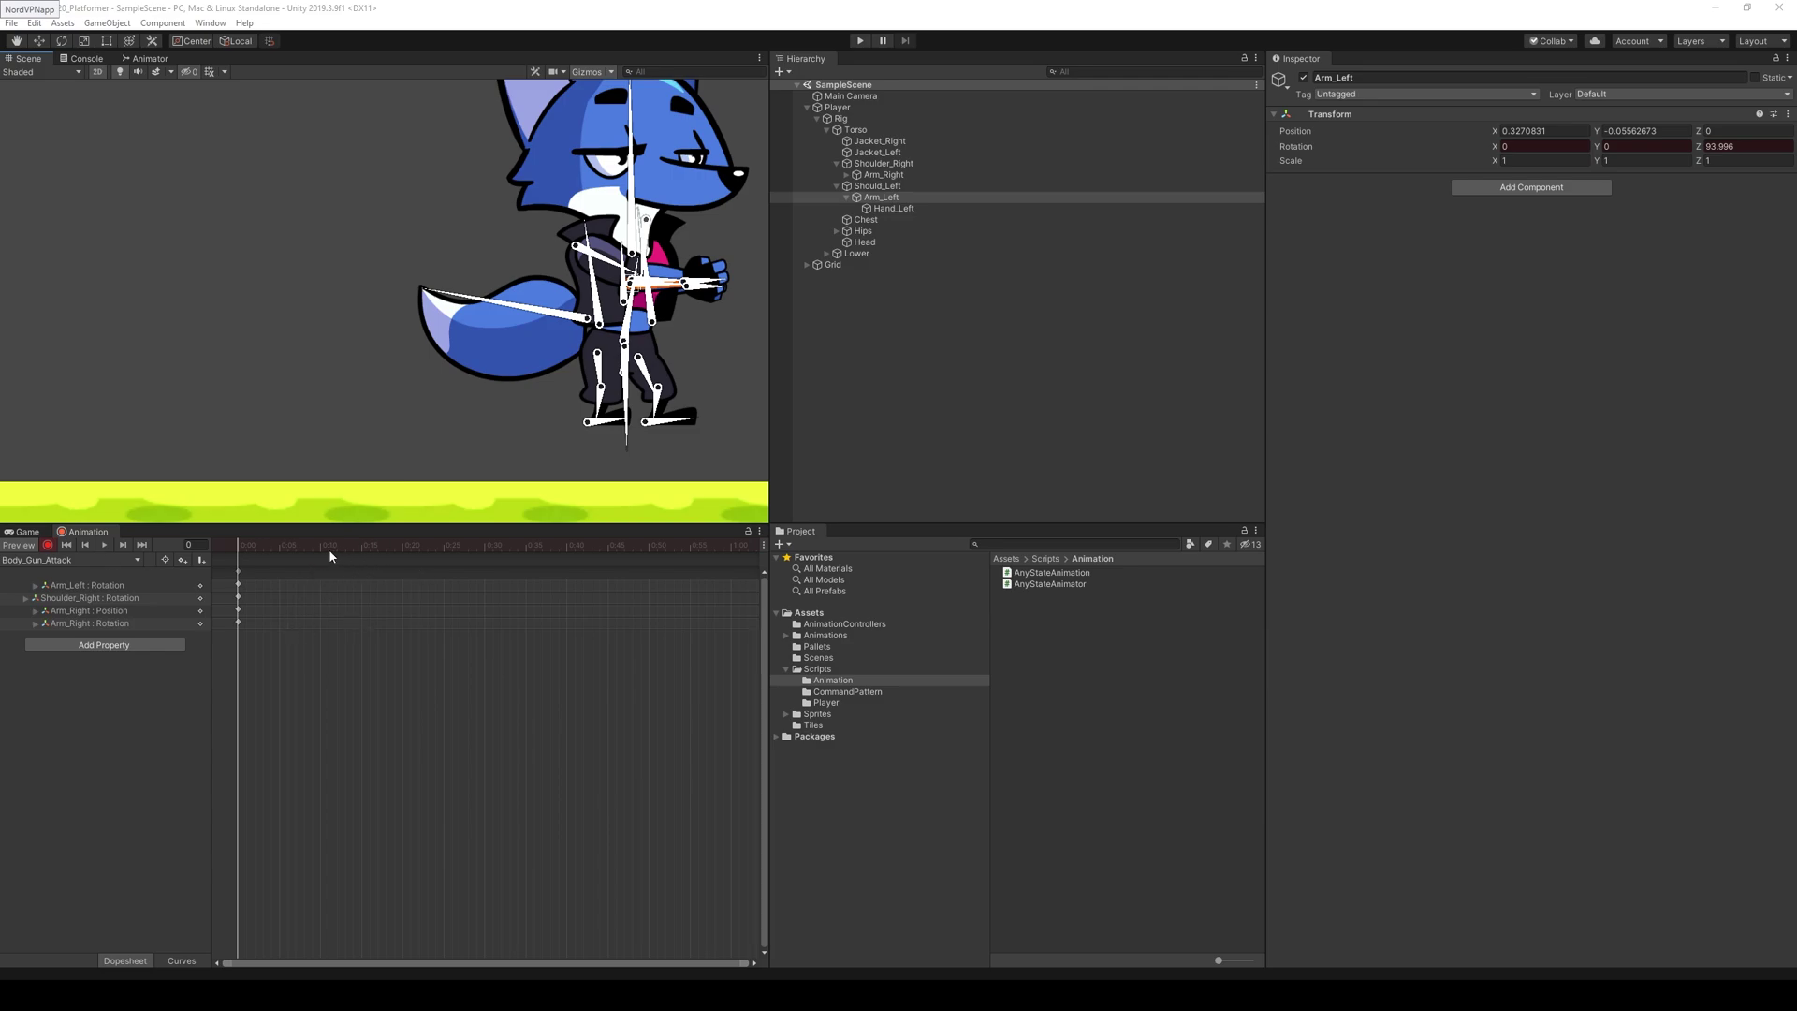
{"action": "left_click_drag", "start_coordinate": [752, 962], "coordinate": [372, 932]}
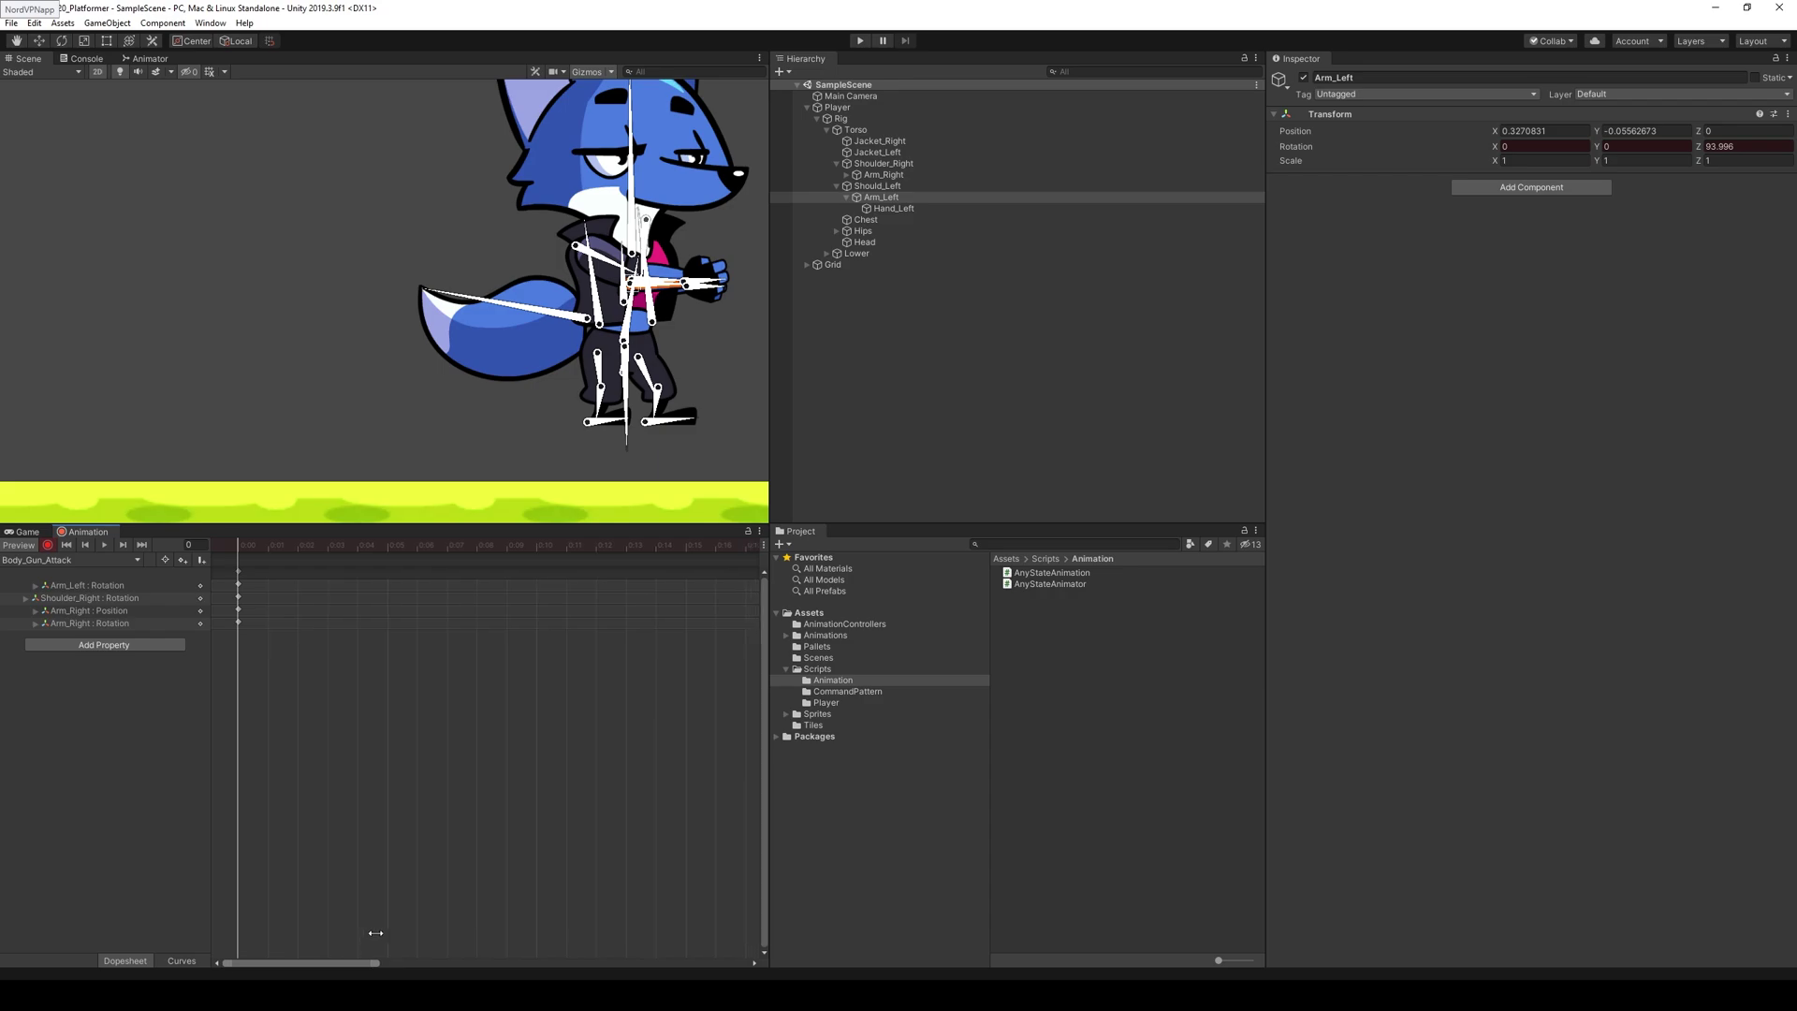
- At frame 10, rotate the right shoulder and right forearm into a new pose
{"action": "left_click", "coordinate": [418, 546]}
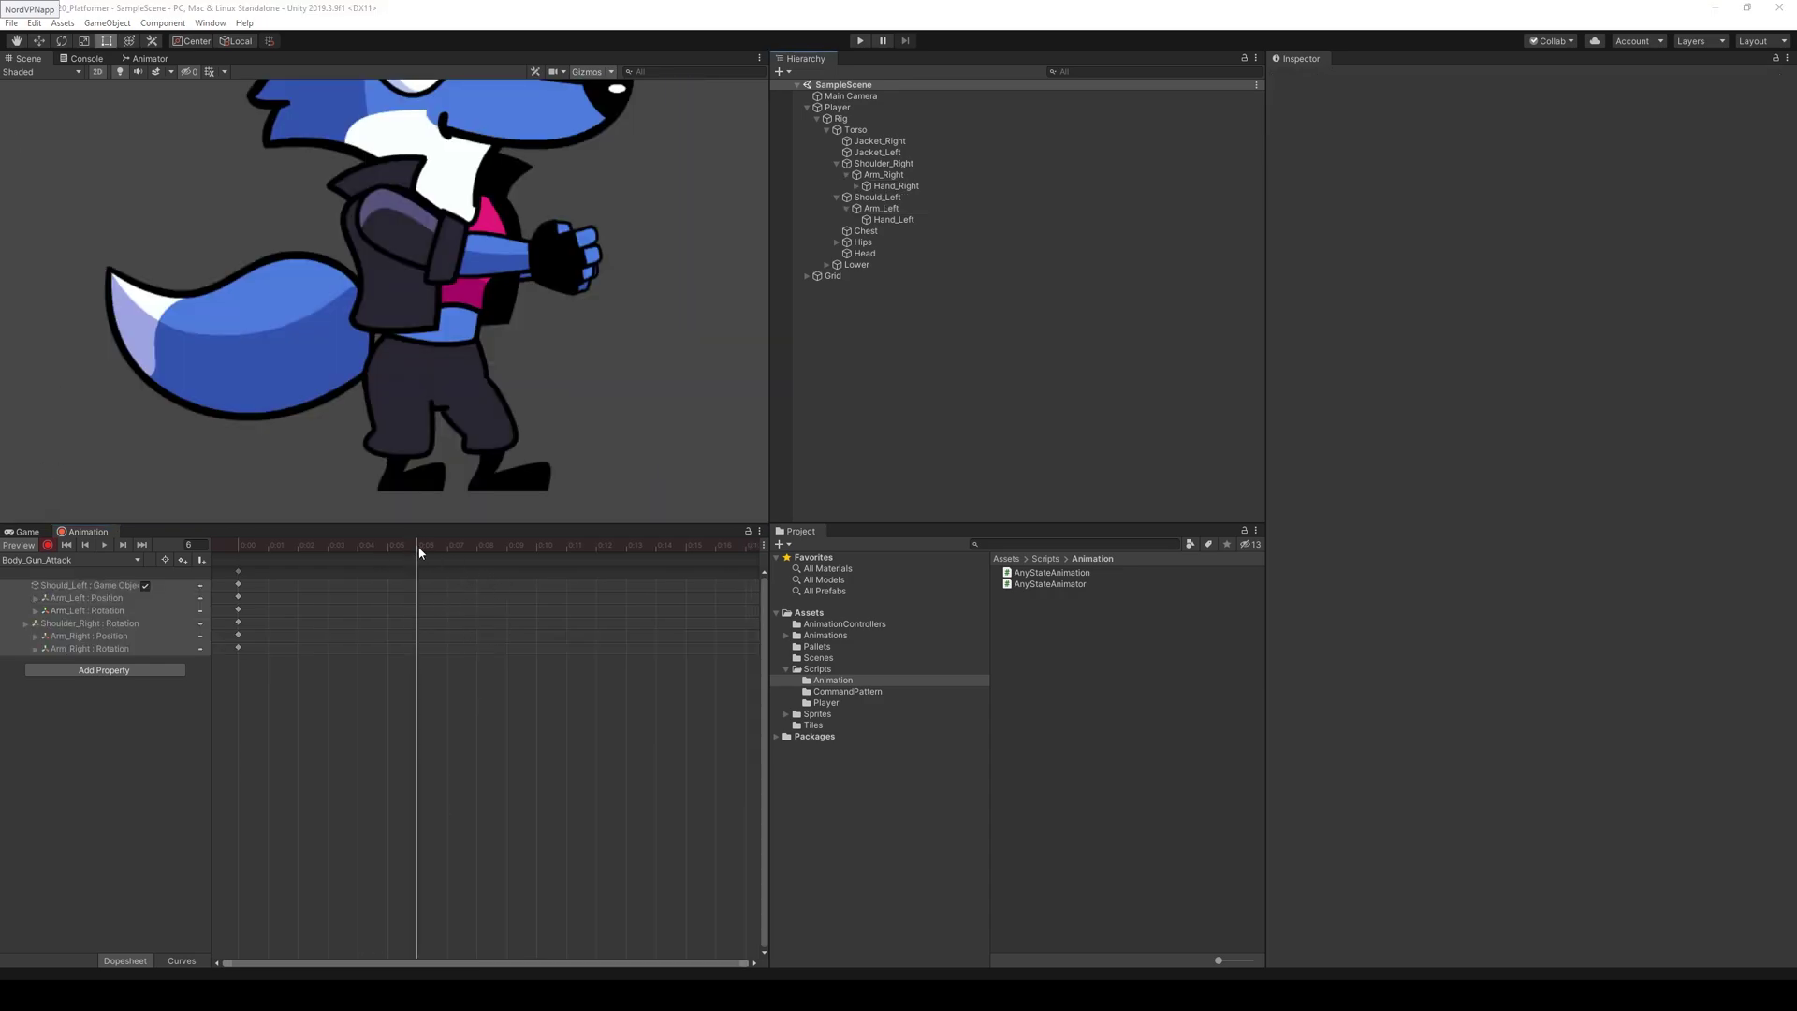
{"action": "left_click_drag", "start_coordinate": [446, 553], "coordinate": [540, 559]}
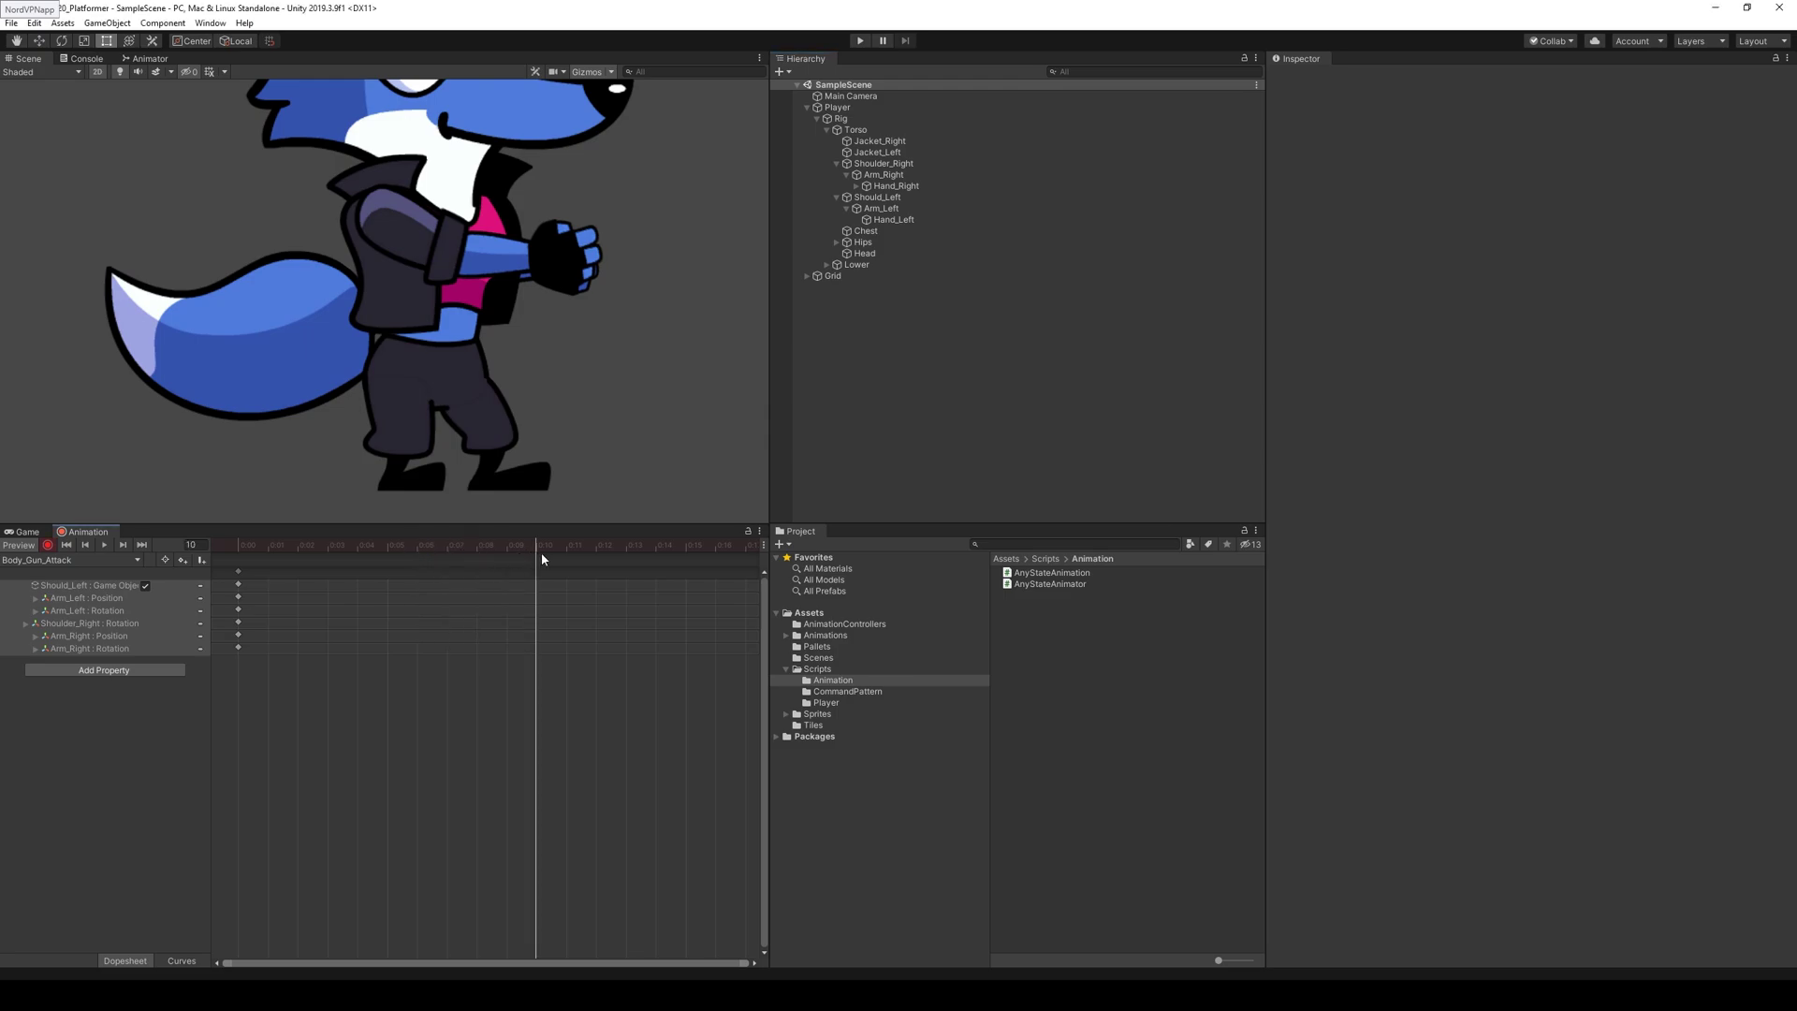
{"action": "middle_click_drag", "start_coordinate": [644, 308], "coordinate": [613, 401]}
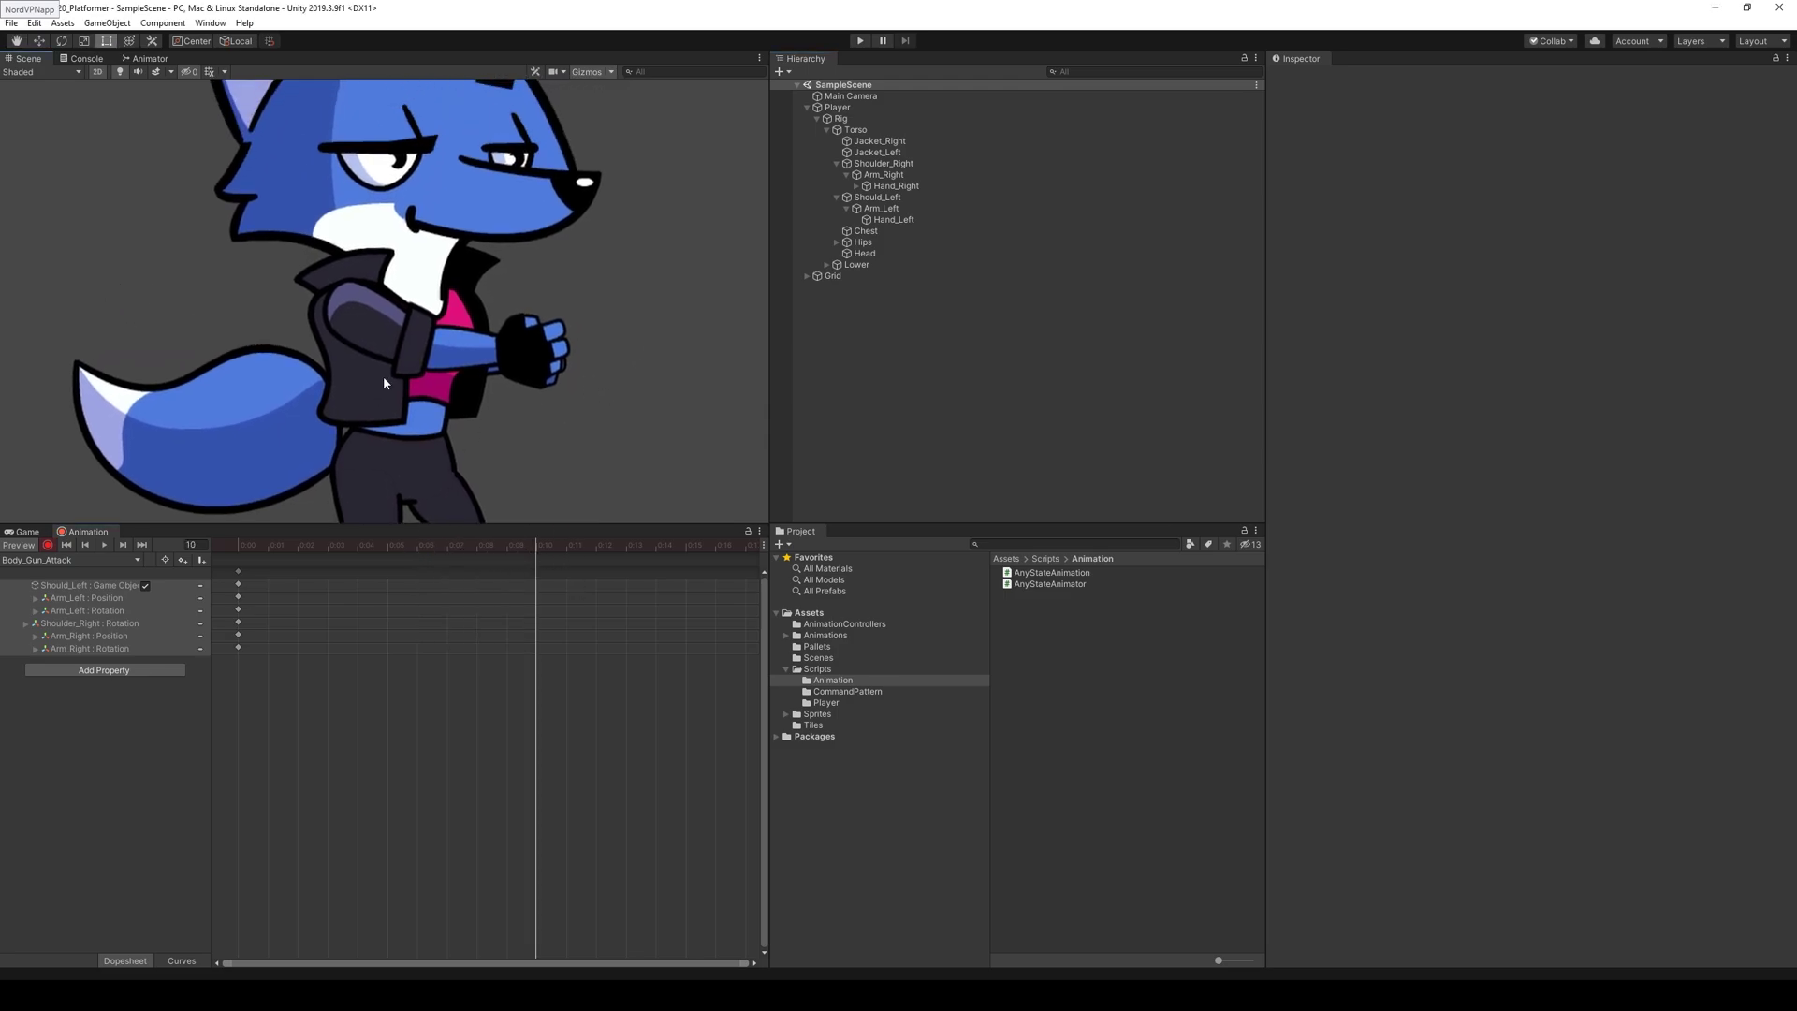
{"action": "left_click", "coordinate": [879, 140]}
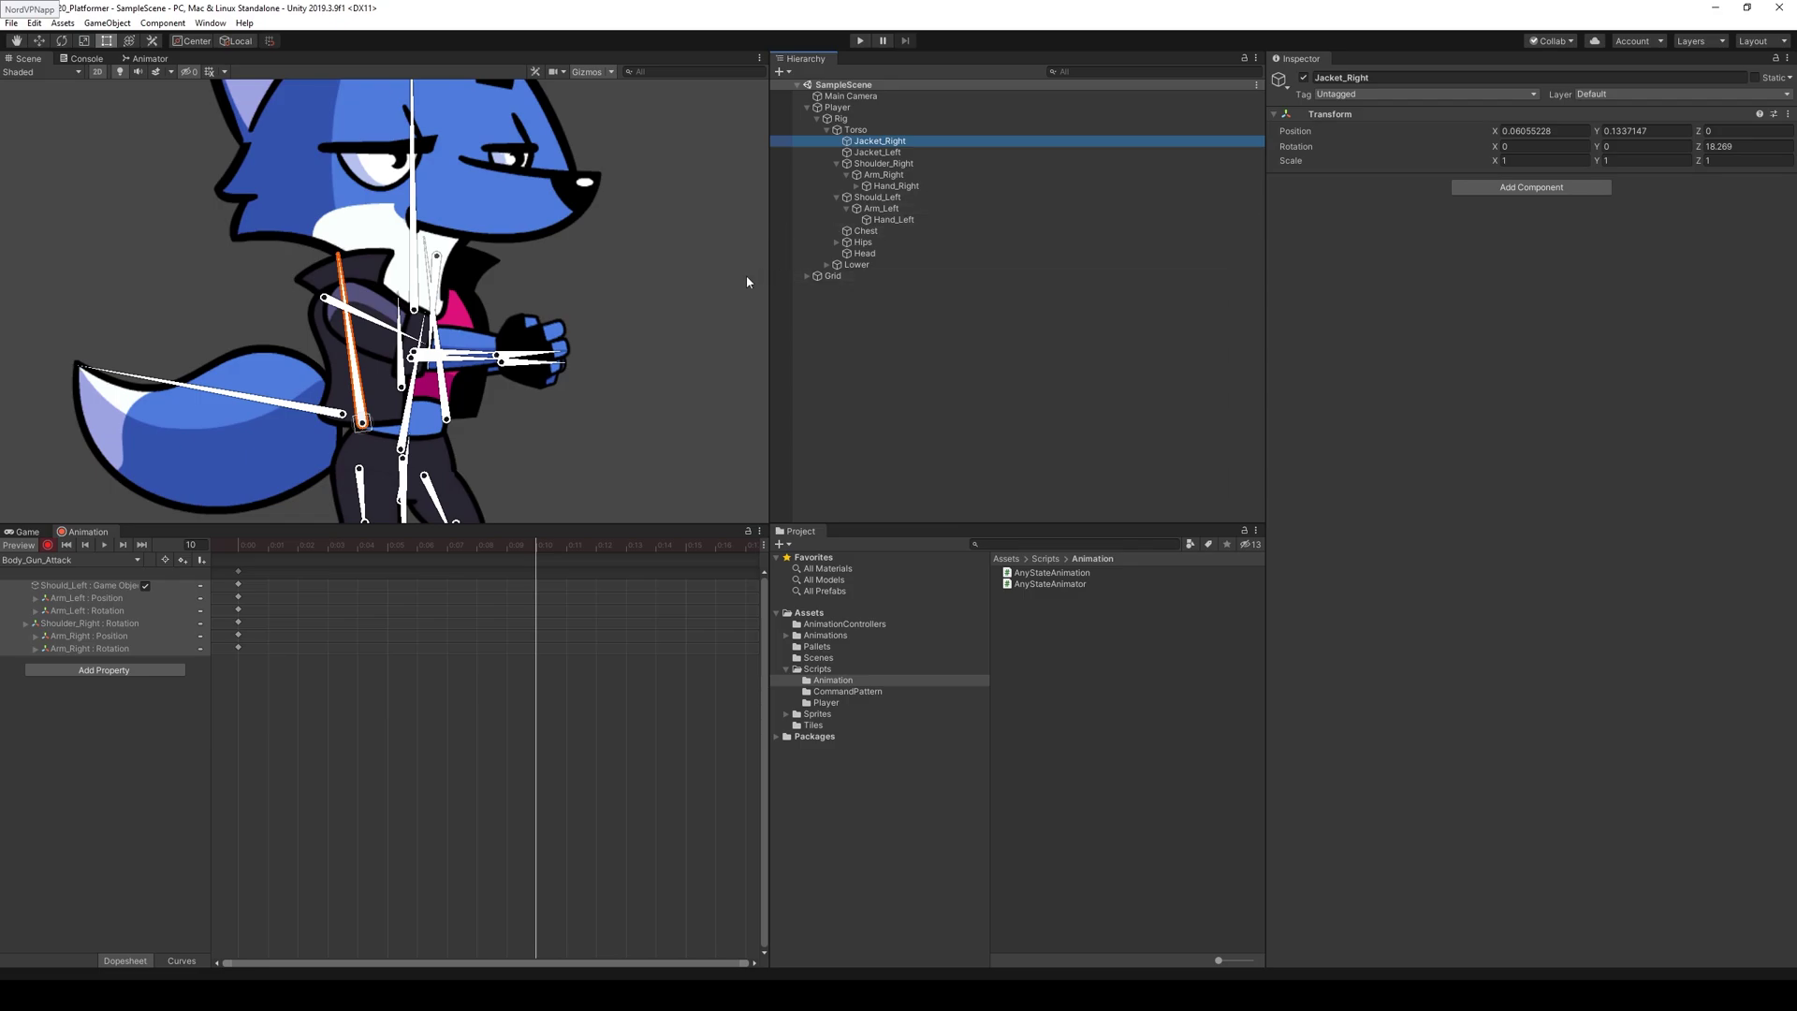
{"action": "scroll", "coordinate": [559, 371], "scroll_direction": "down", "scroll_amount": 1}
{"action": "scroll", "coordinate": [559, 371], "scroll_direction": "down", "scroll_amount": 1}
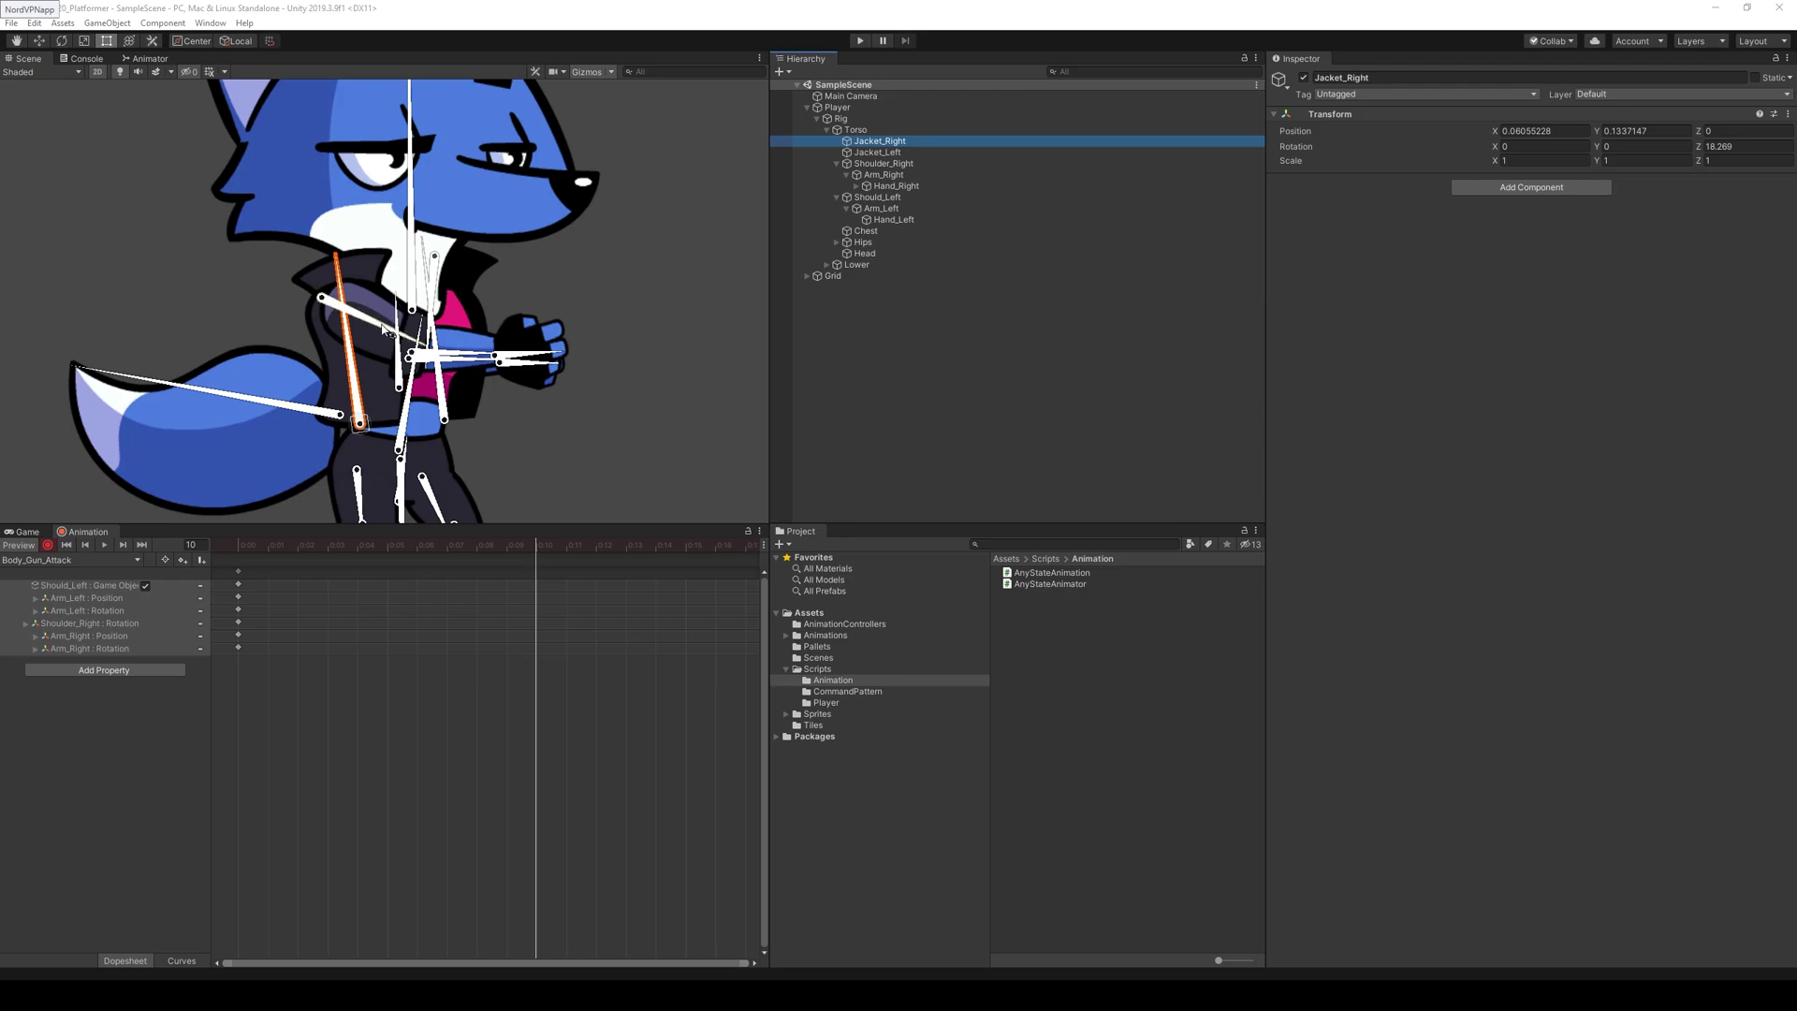
{"action": "left_click_drag", "start_coordinate": [383, 327], "coordinate": [360, 328]}
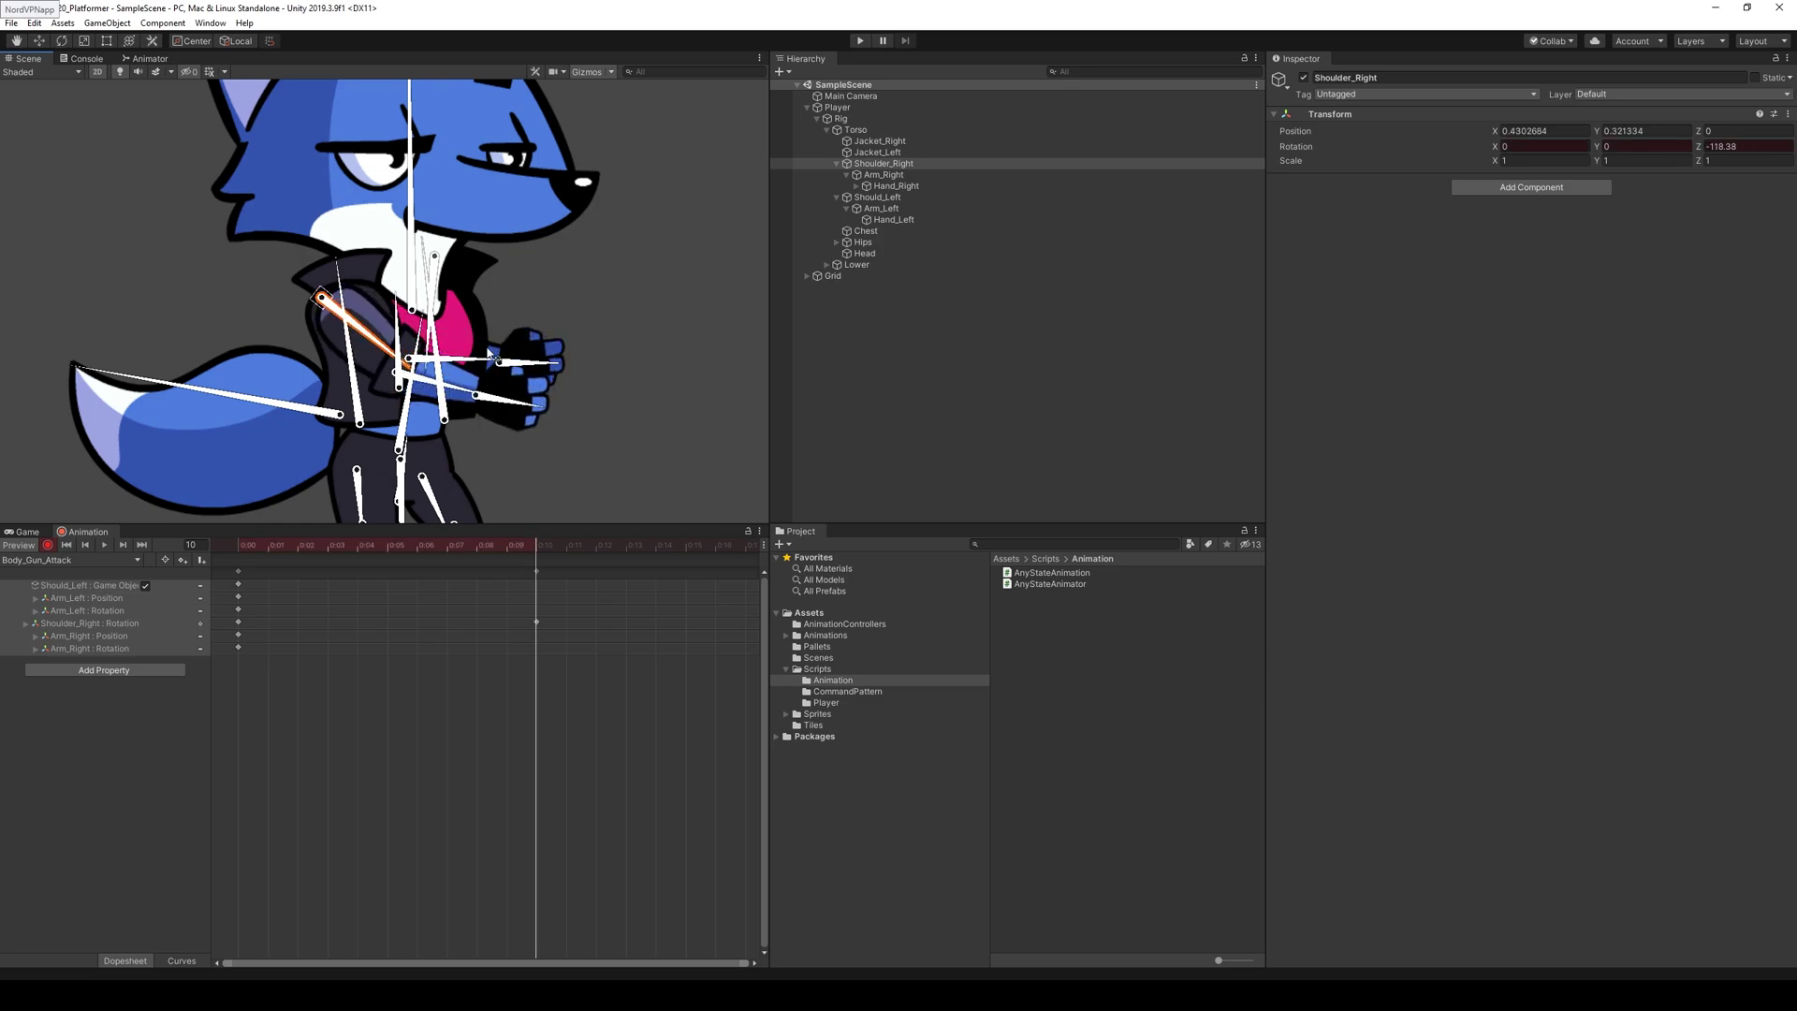
{"action": "left_click_drag", "start_coordinate": [458, 385], "coordinate": [462, 367]}
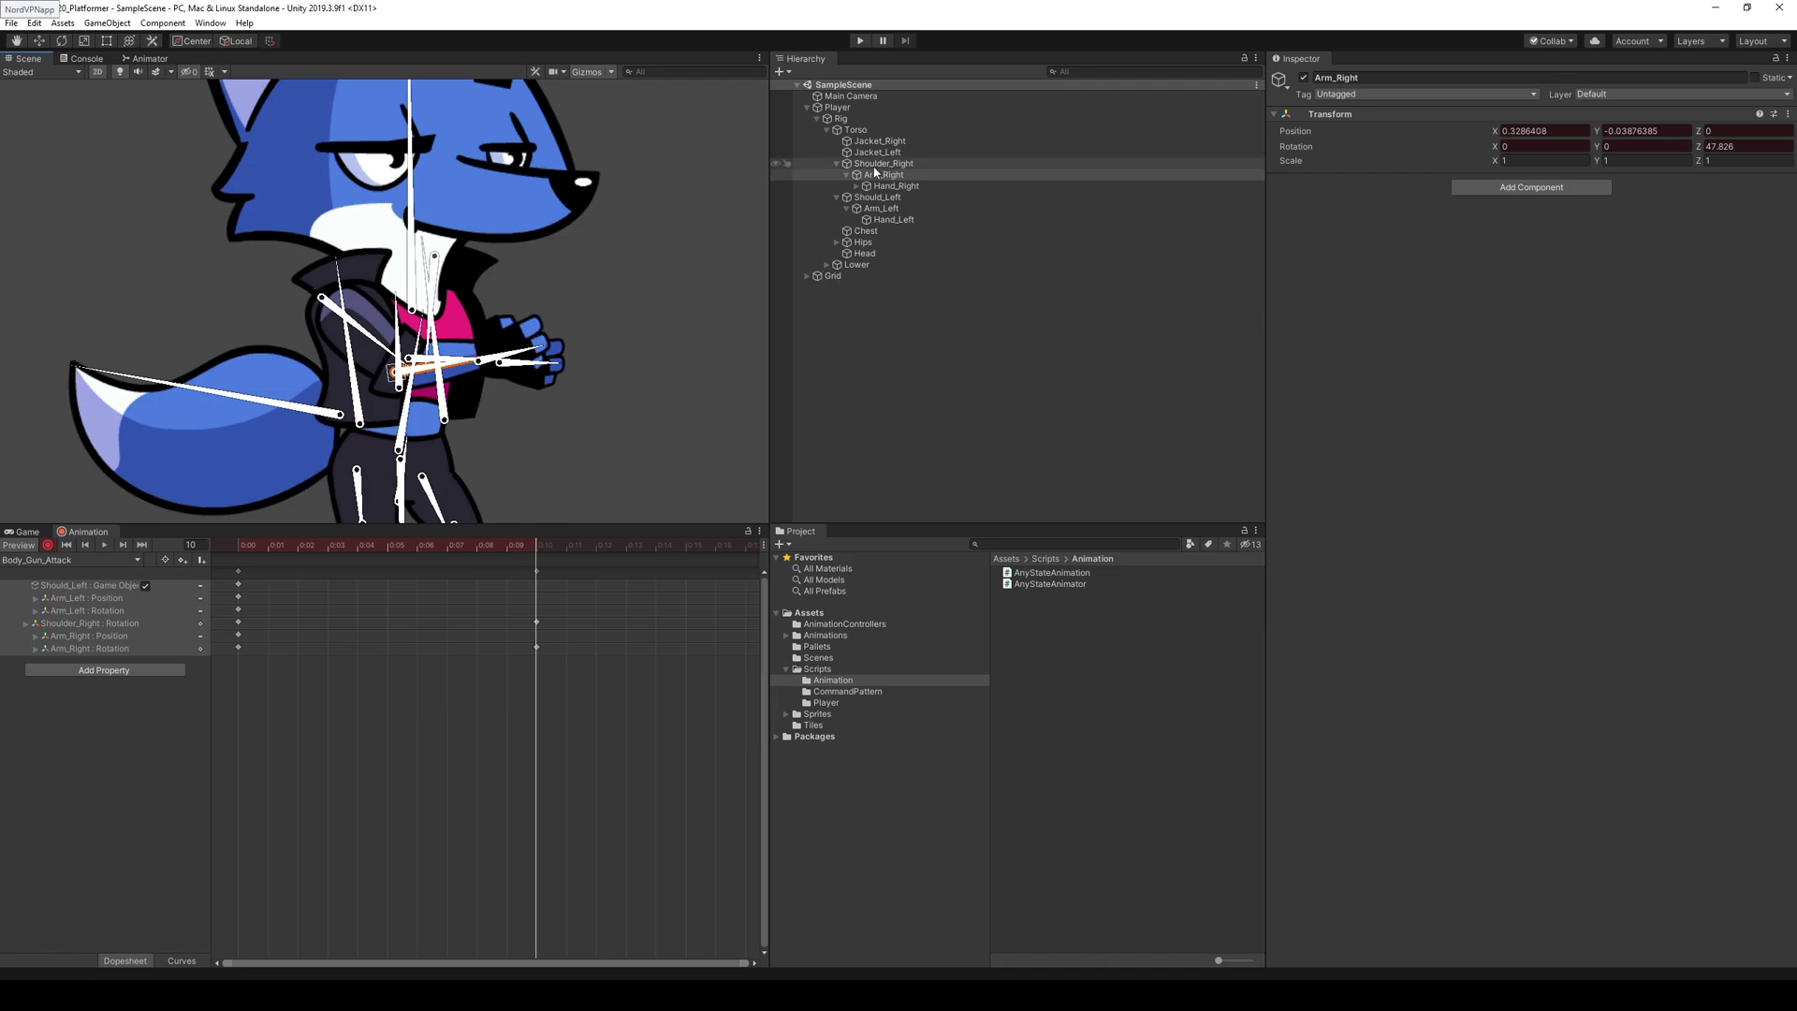
- At frame 10, hide Shoulder_Right and raise the left shoulder
{"action": "left_click", "coordinate": [882, 199]}
{"action": "left_click", "coordinate": [881, 208]}
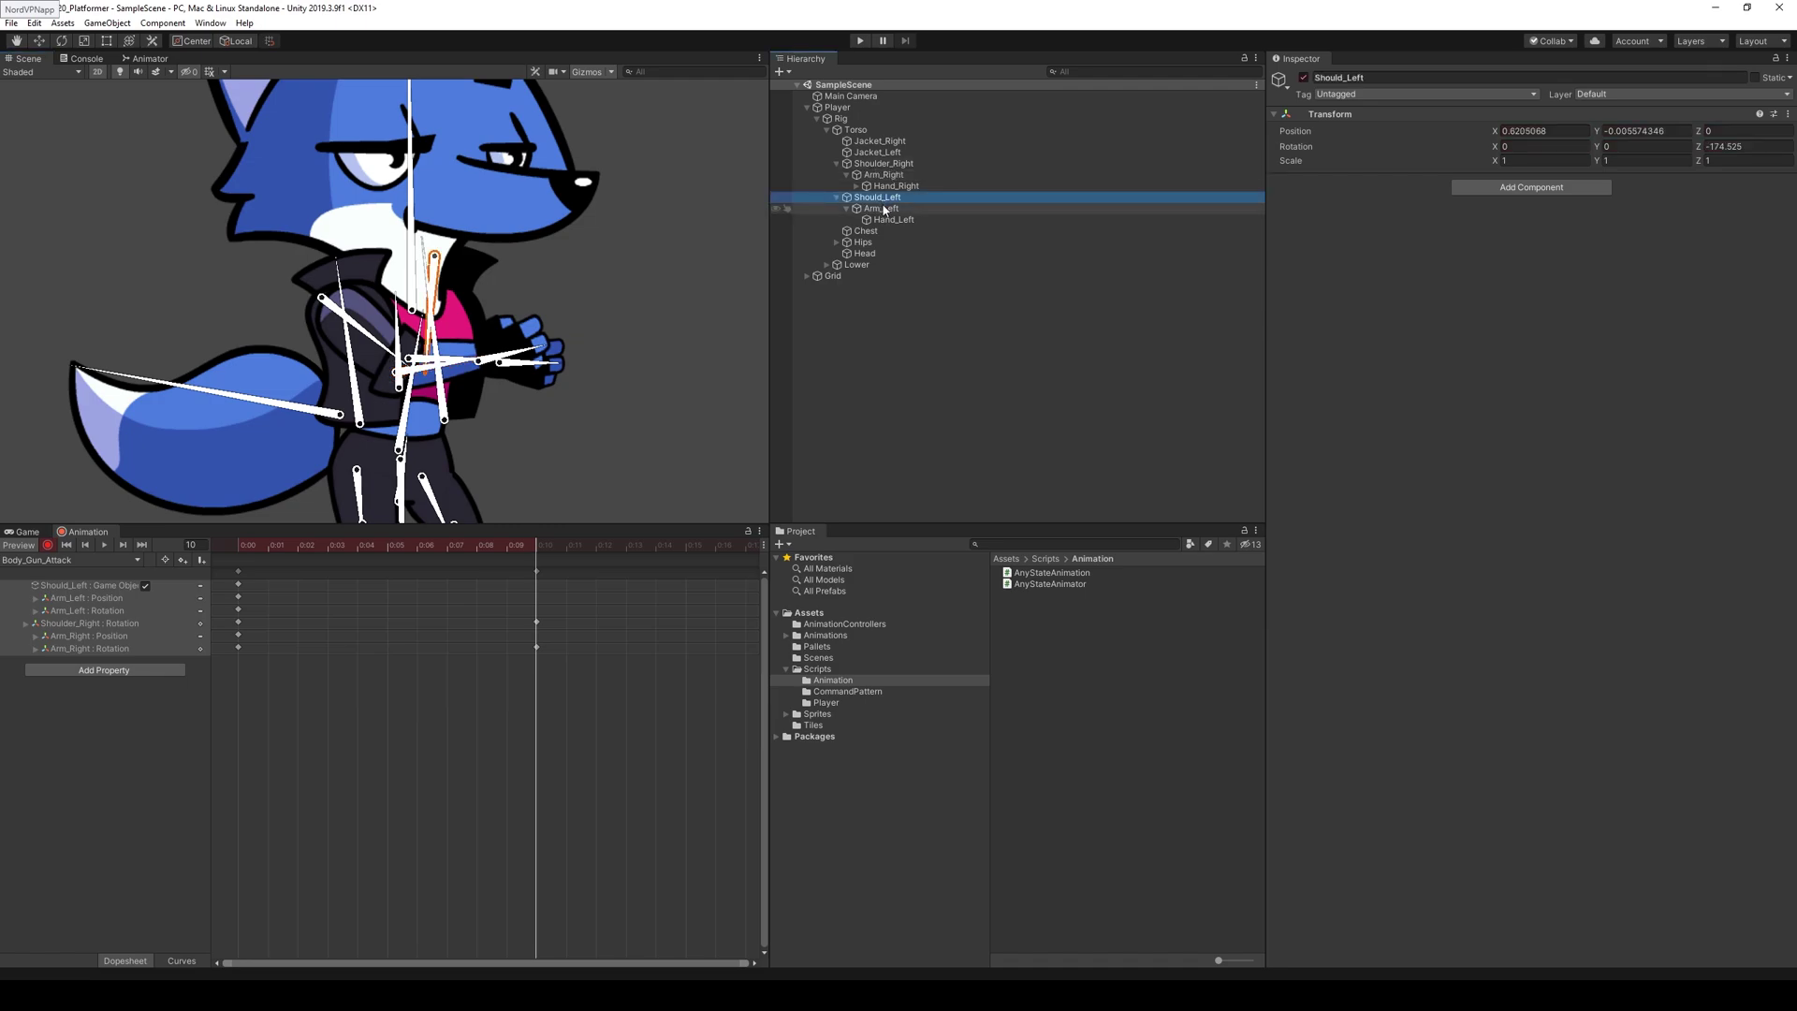
{"action": "scroll", "coordinate": [447, 345], "scroll_direction": "up", "scroll_amount": 4}
{"action": "scroll", "coordinate": [447, 344], "scroll_direction": "up", "scroll_amount": 2}
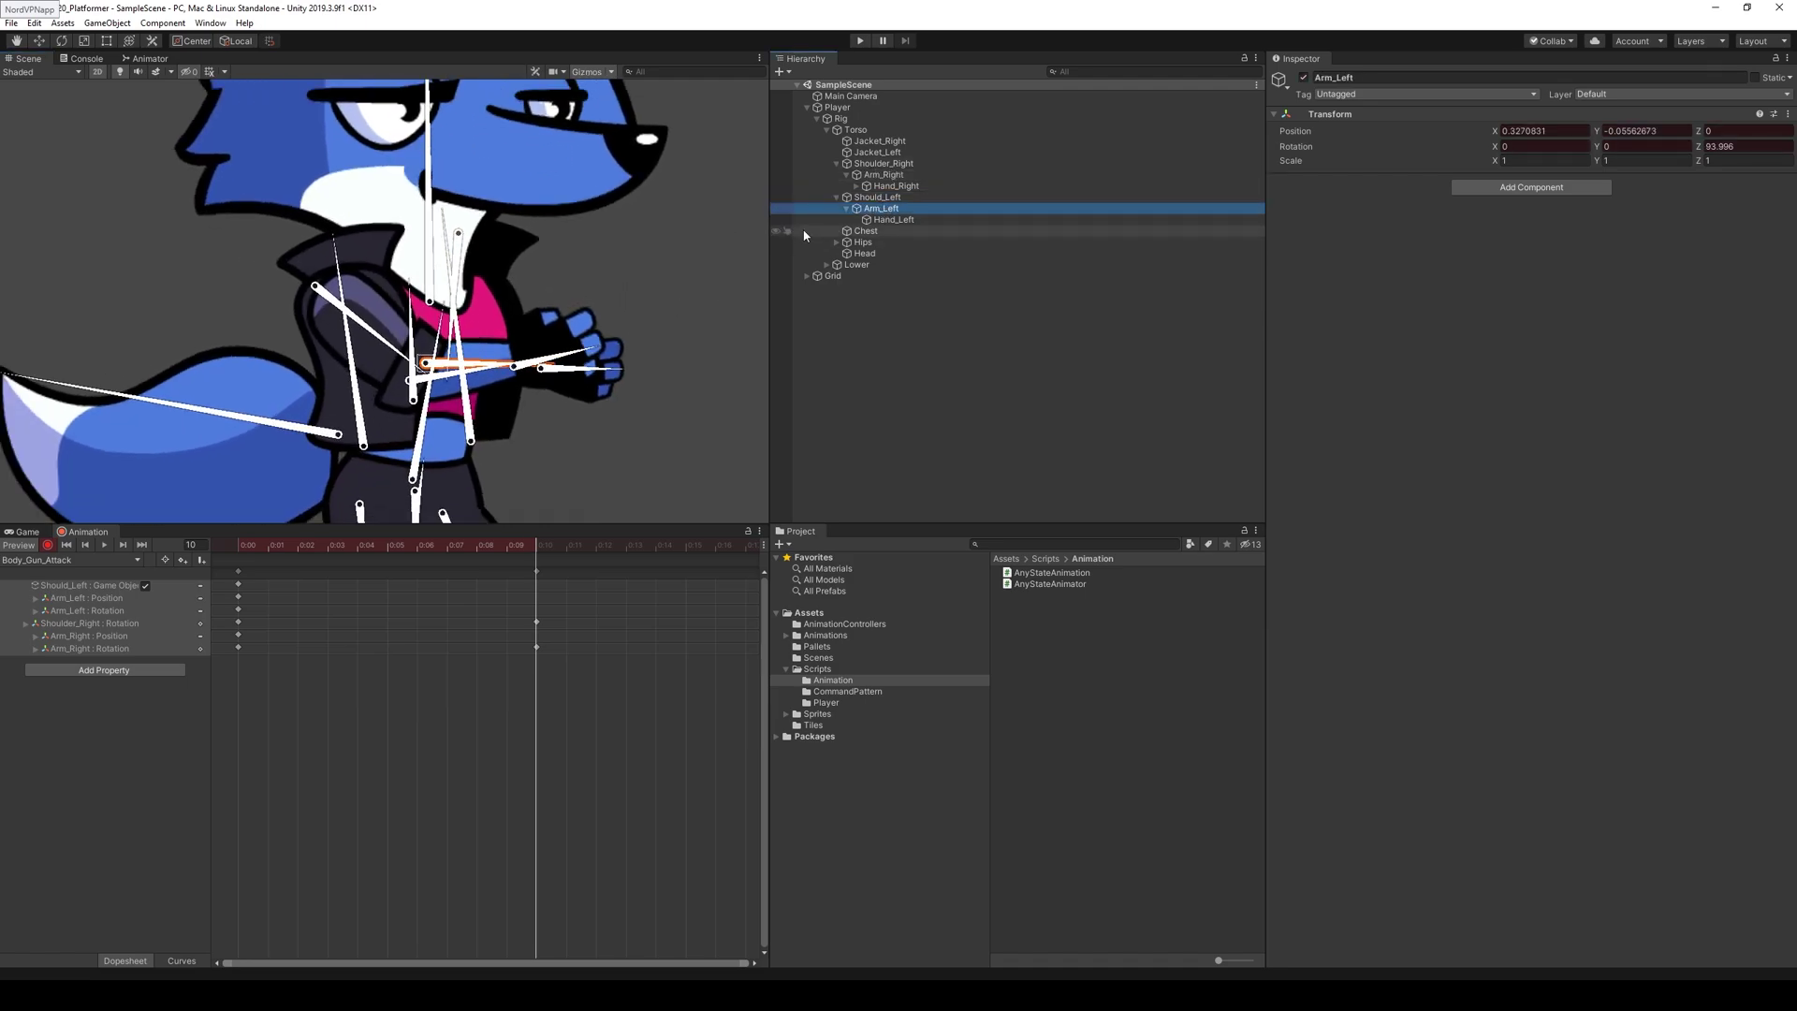
{"action": "left_click", "coordinate": [883, 163]}
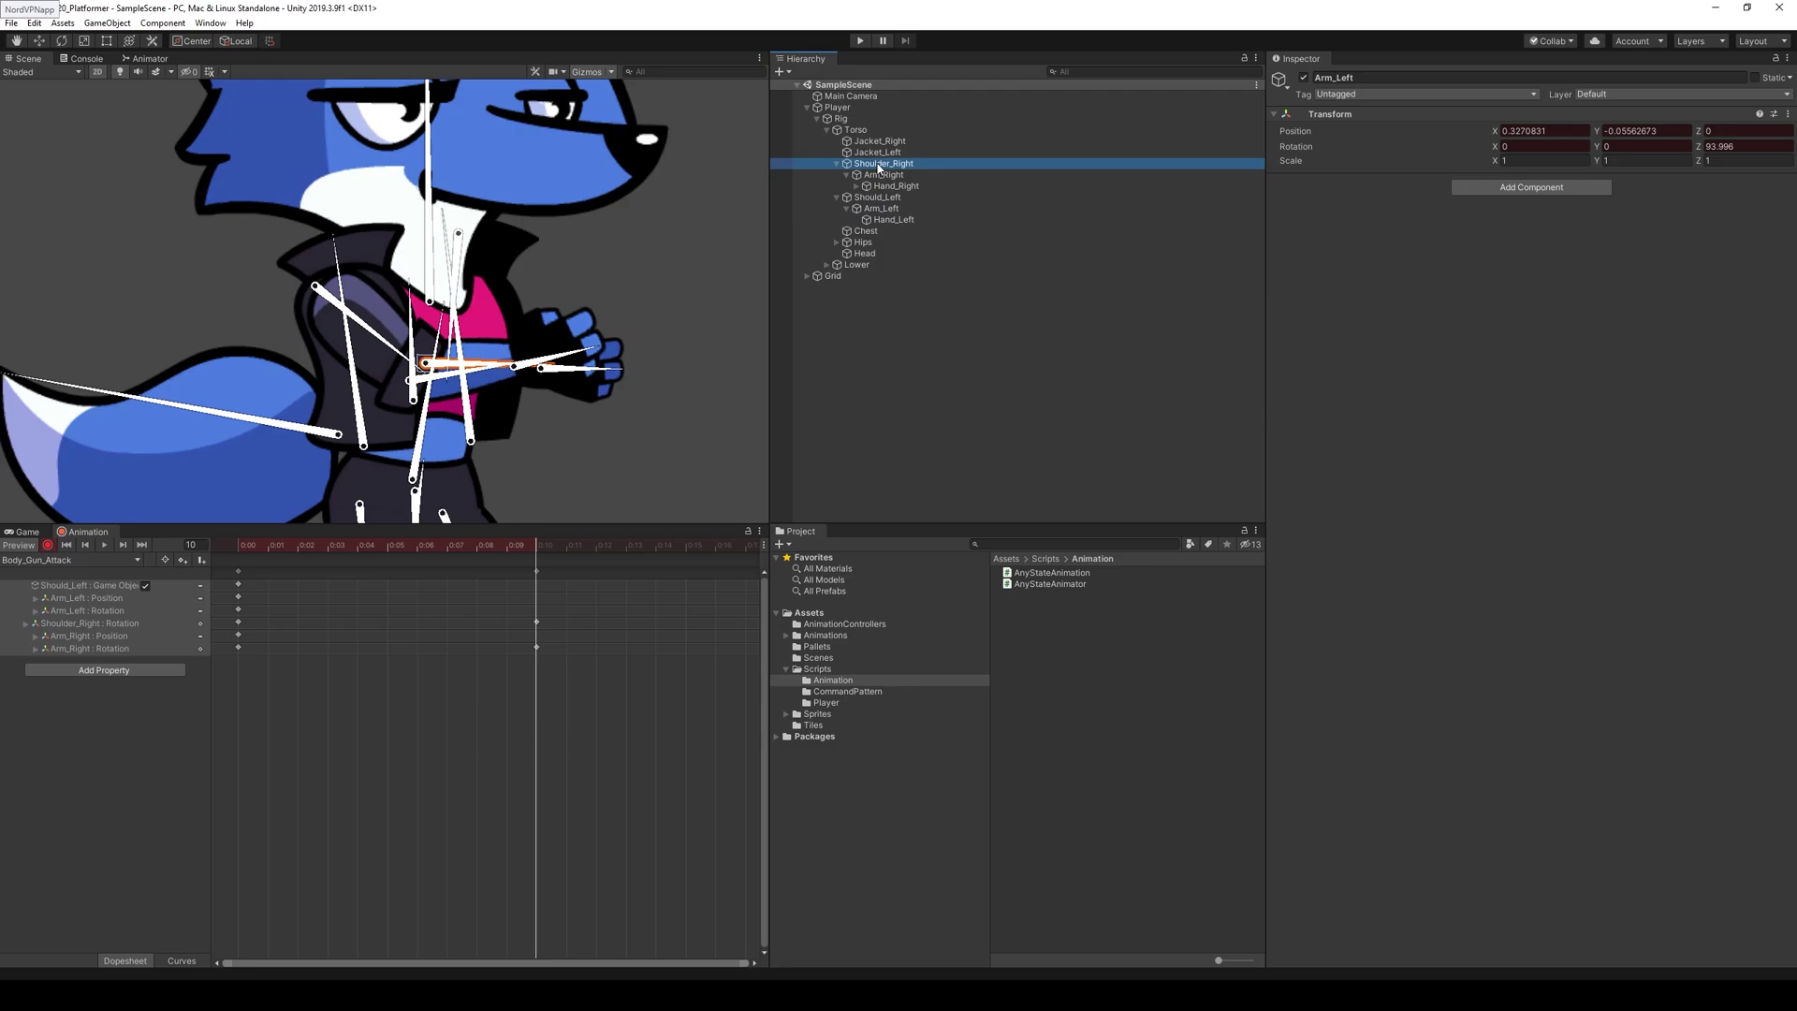
{"action": "left_click", "coordinate": [1305, 79]}
{"action": "left_click", "coordinate": [881, 197]}
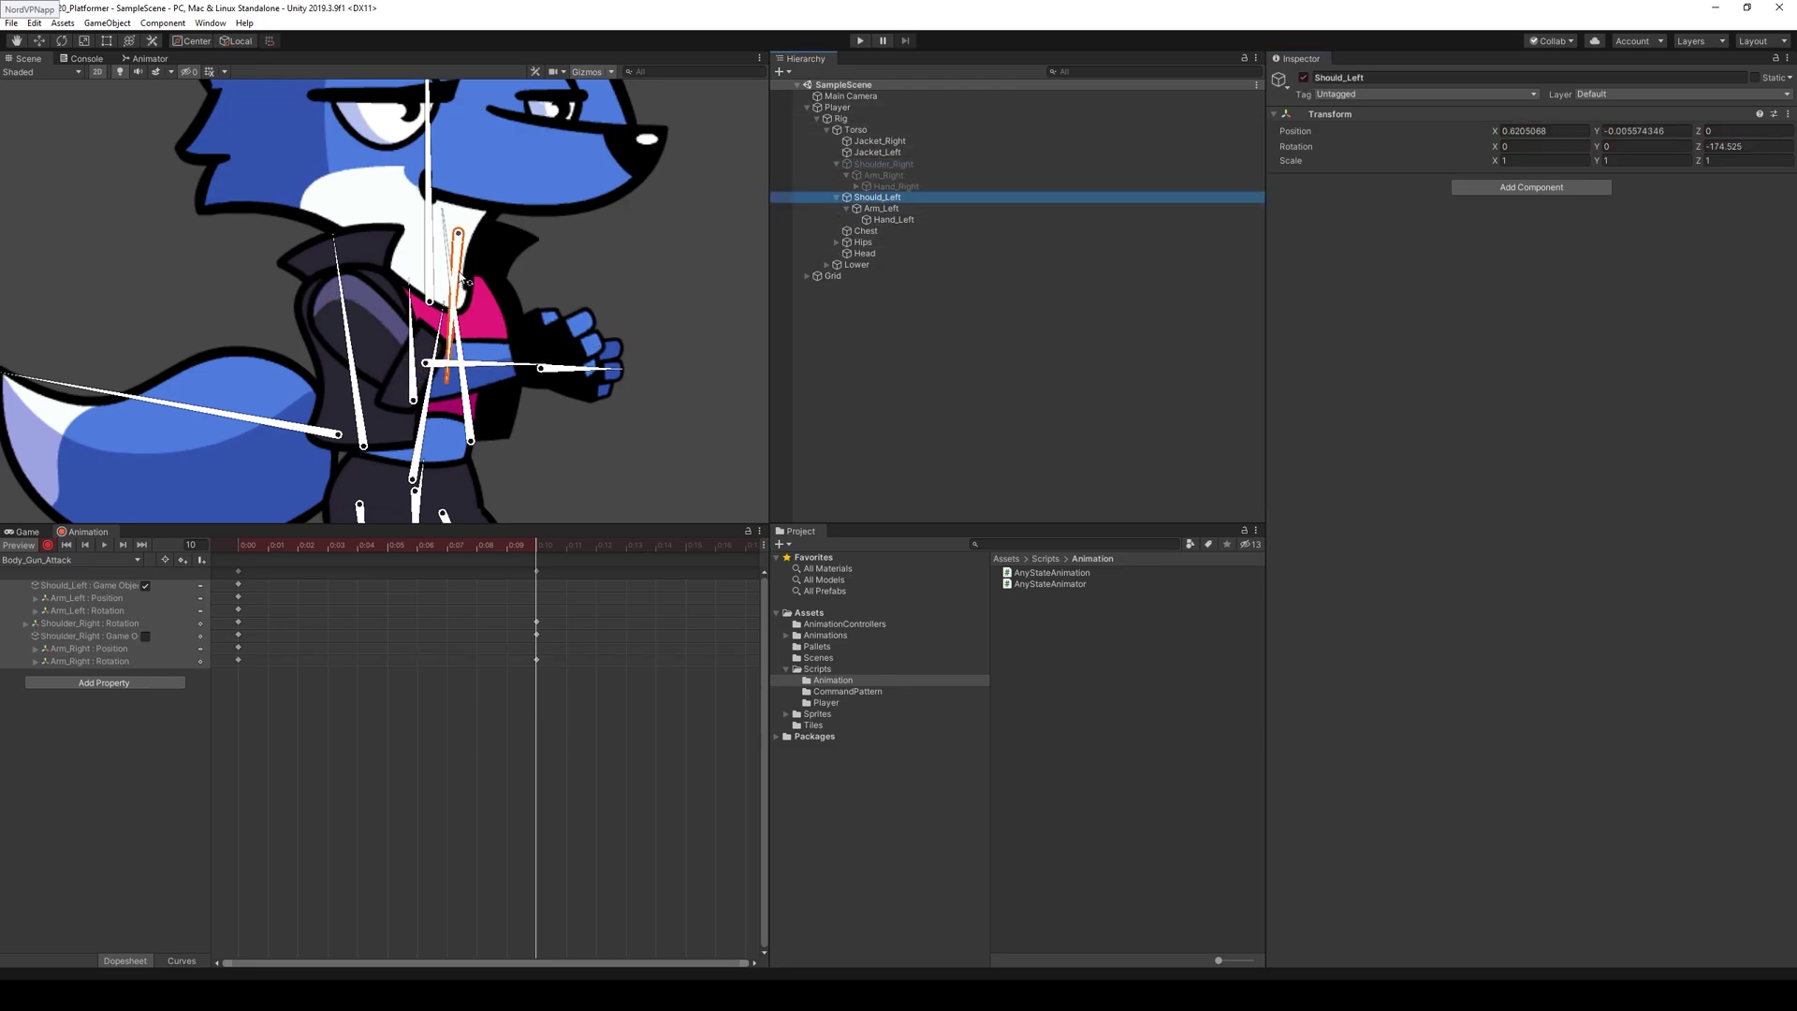
{"action": "left_click_drag", "start_coordinate": [461, 277], "coordinate": [424, 241]}
- Re-enable Shoulder_Right, delete both shoulders' Game Object tracks and return to frame 0
{"action": "scroll", "coordinate": [471, 295], "scroll_direction": "down", "scroll_amount": 4}
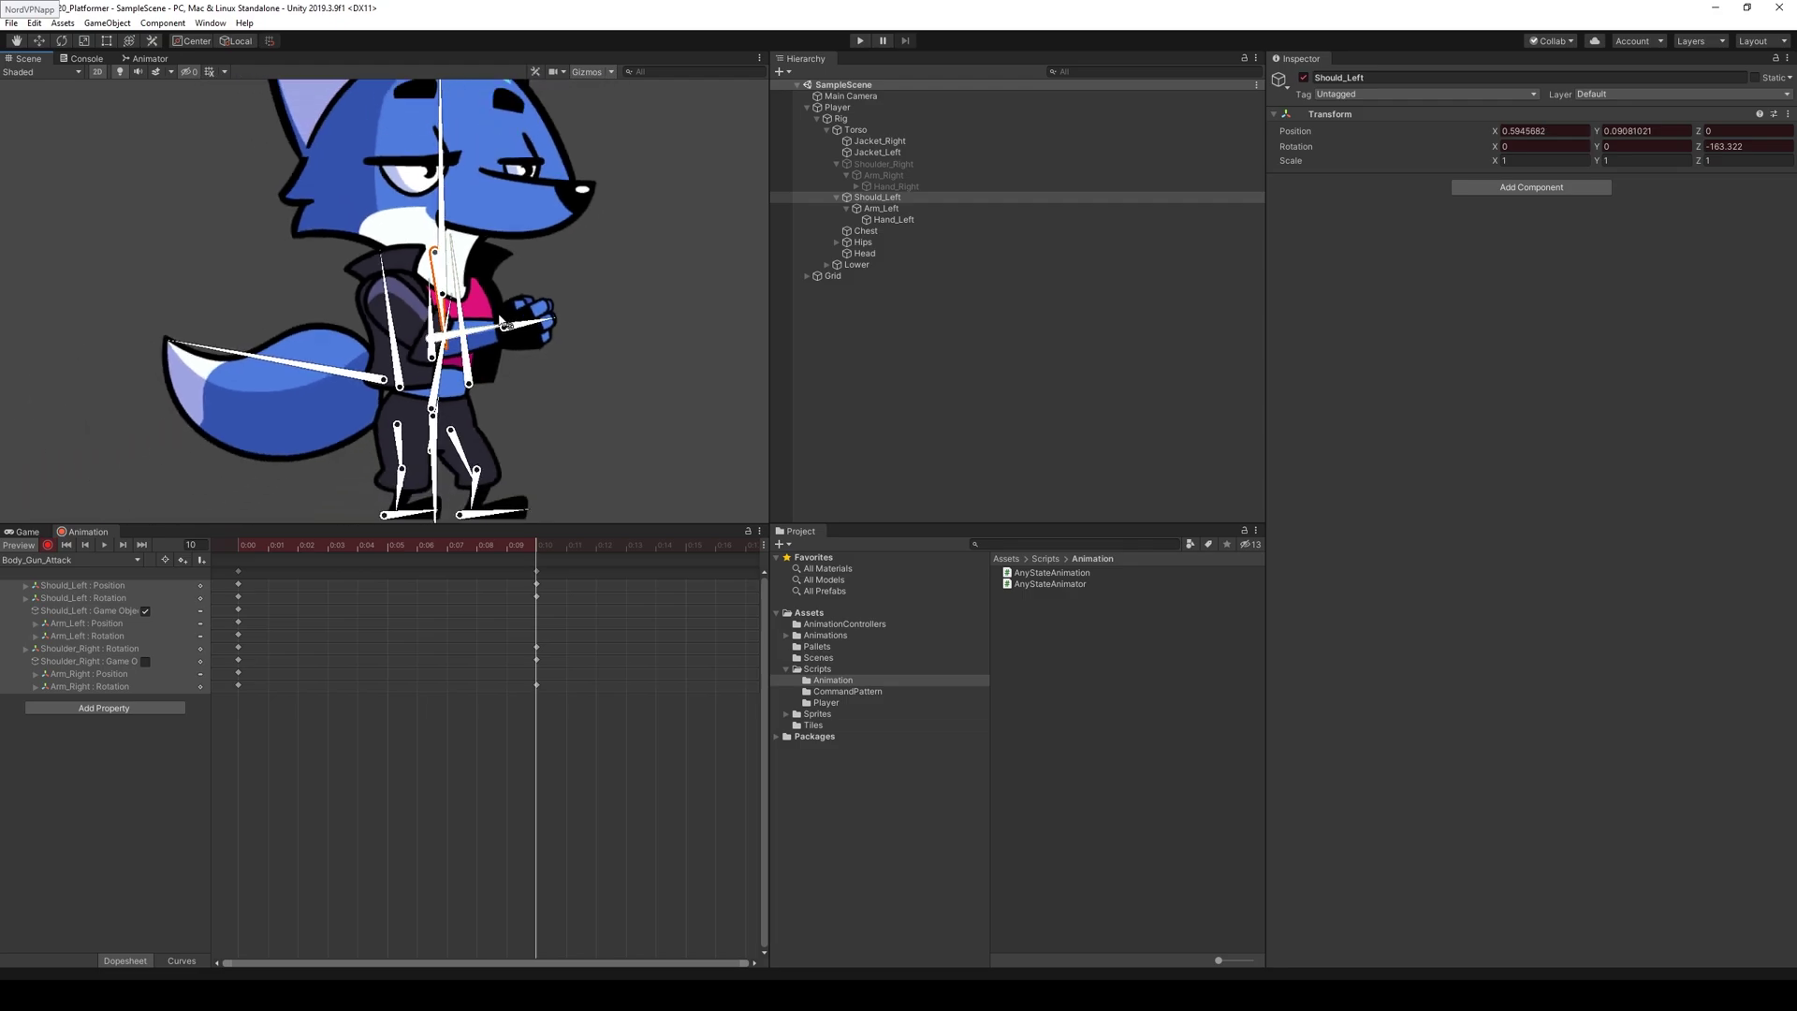
{"action": "left_click", "coordinate": [875, 165]}
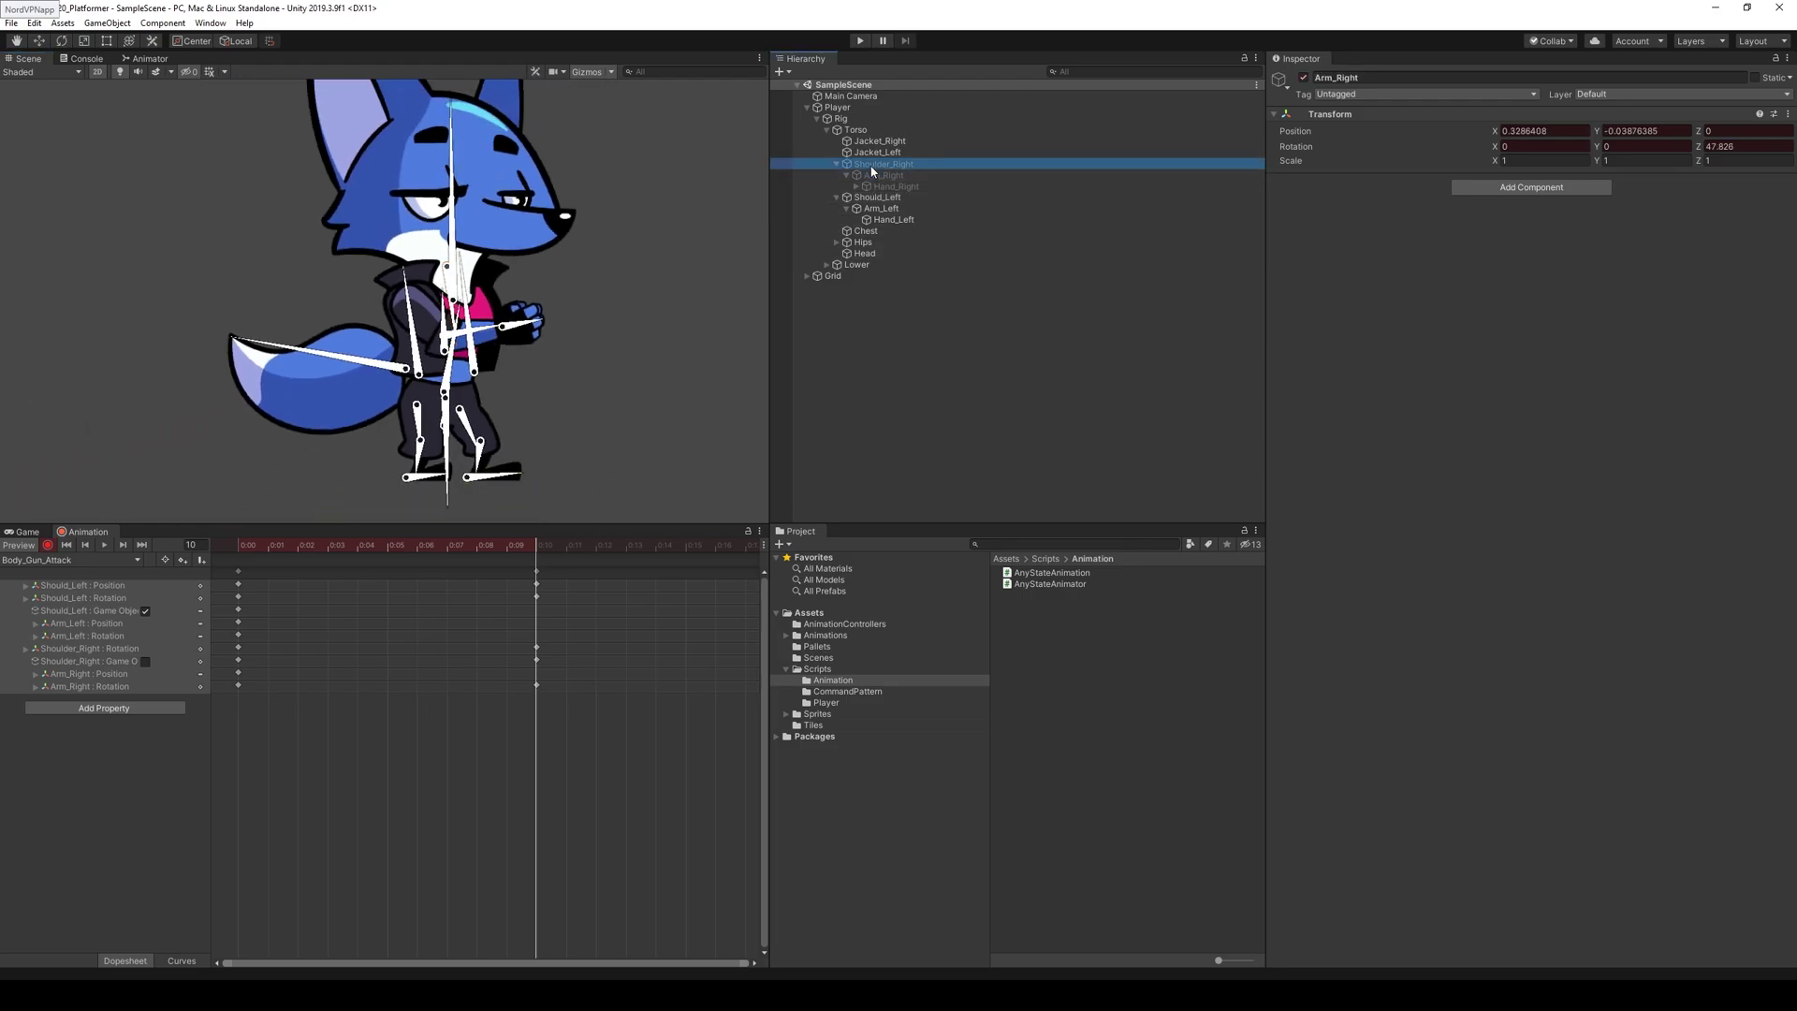
{"action": "left_click", "coordinate": [1304, 78]}
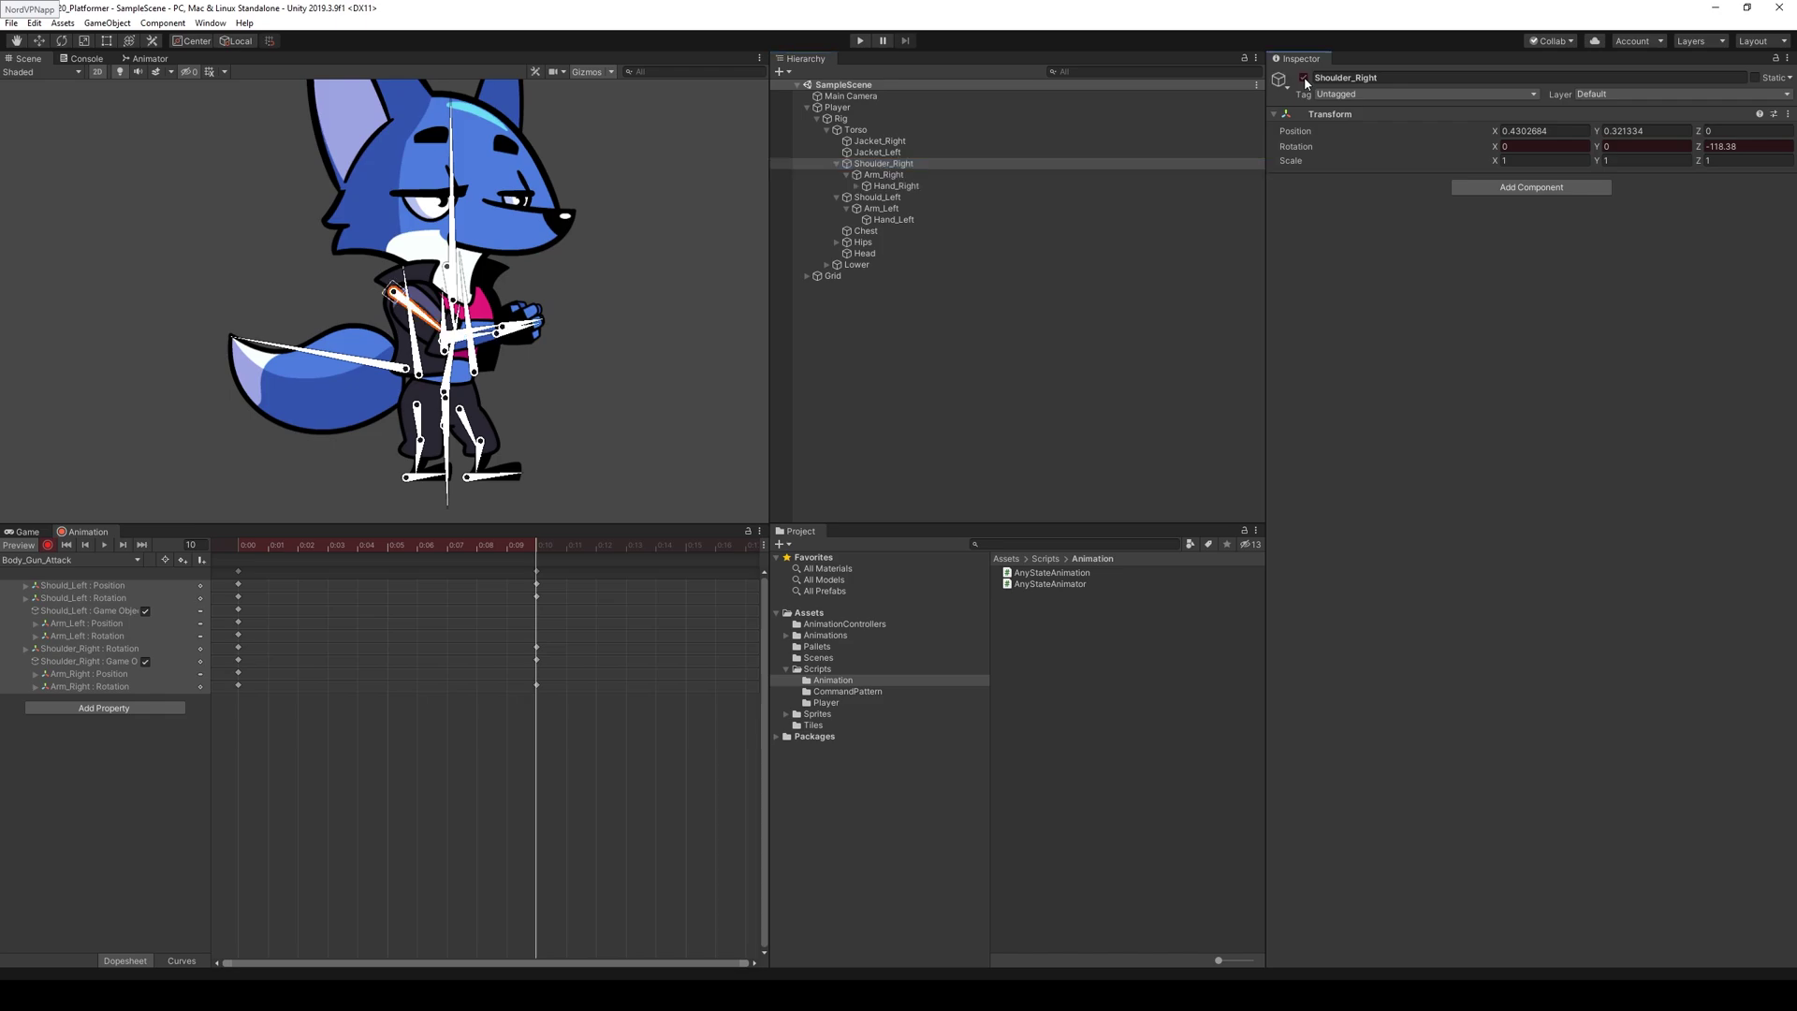
{"action": "left_click", "coordinate": [72, 612]}
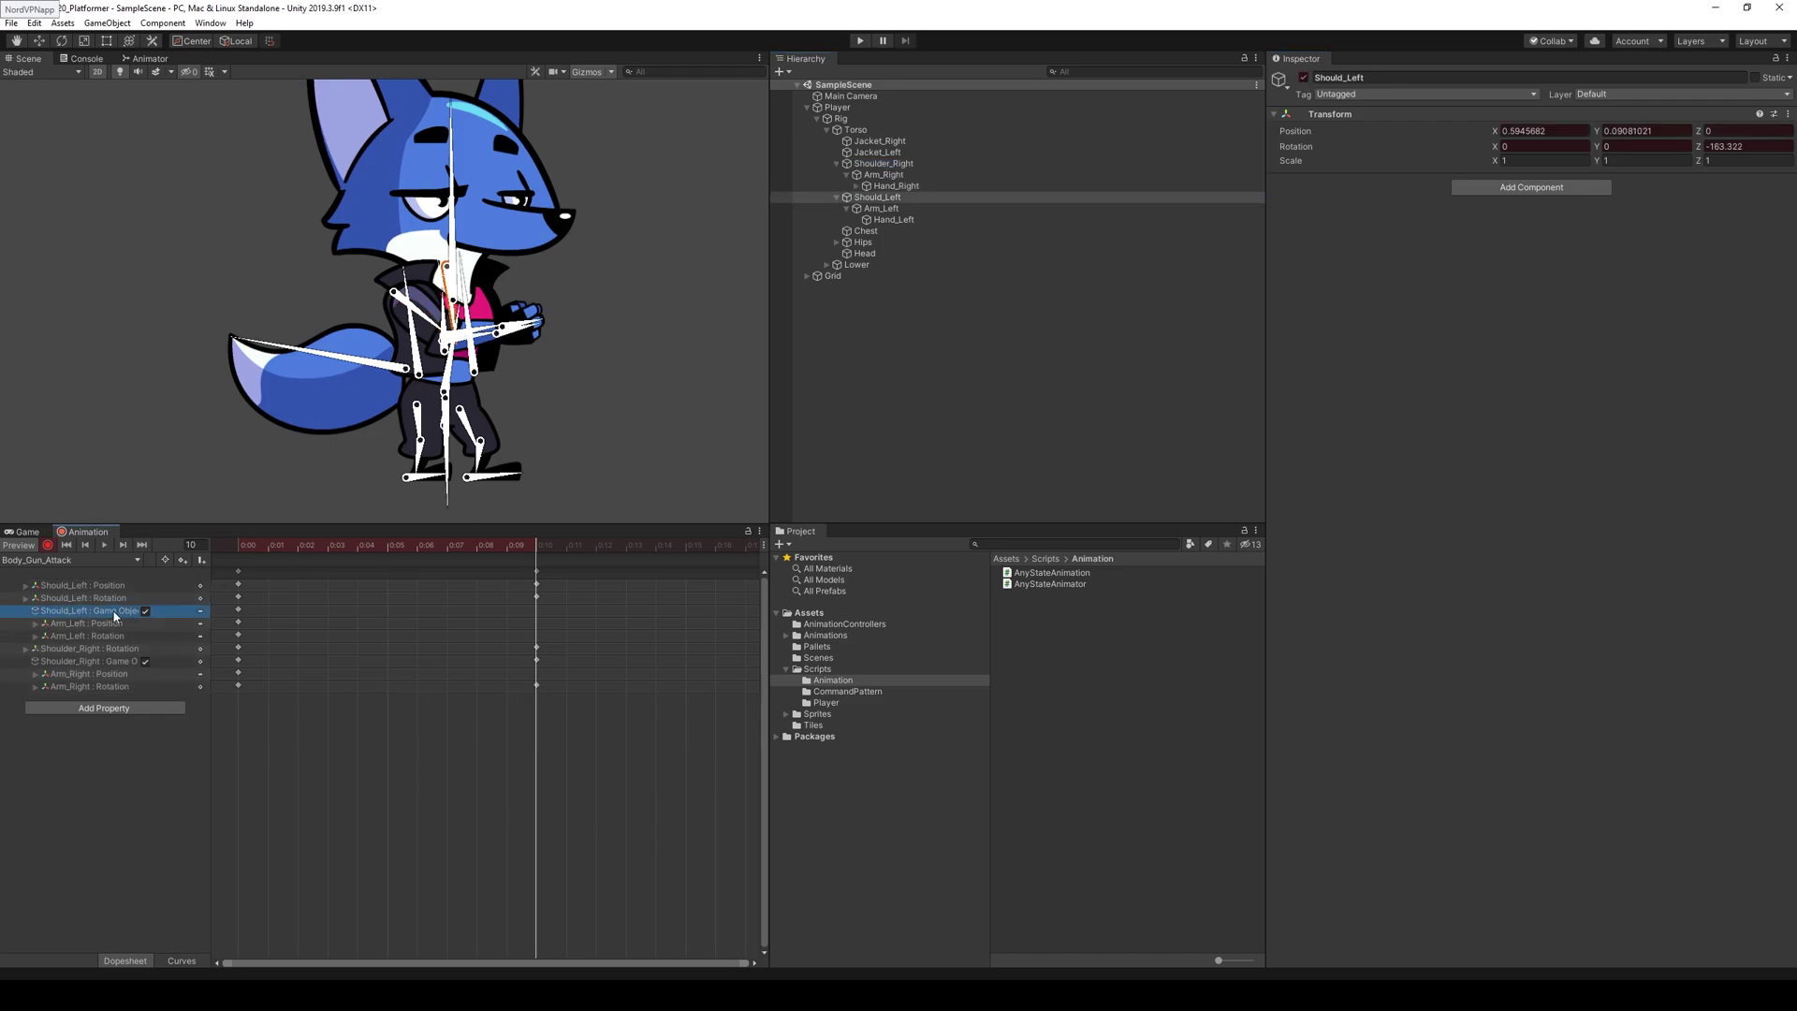
{"action": "key", "text": "Delete"}
{"action": "left_click", "coordinate": [107, 649]}
{"action": "key", "text": "Delete"}
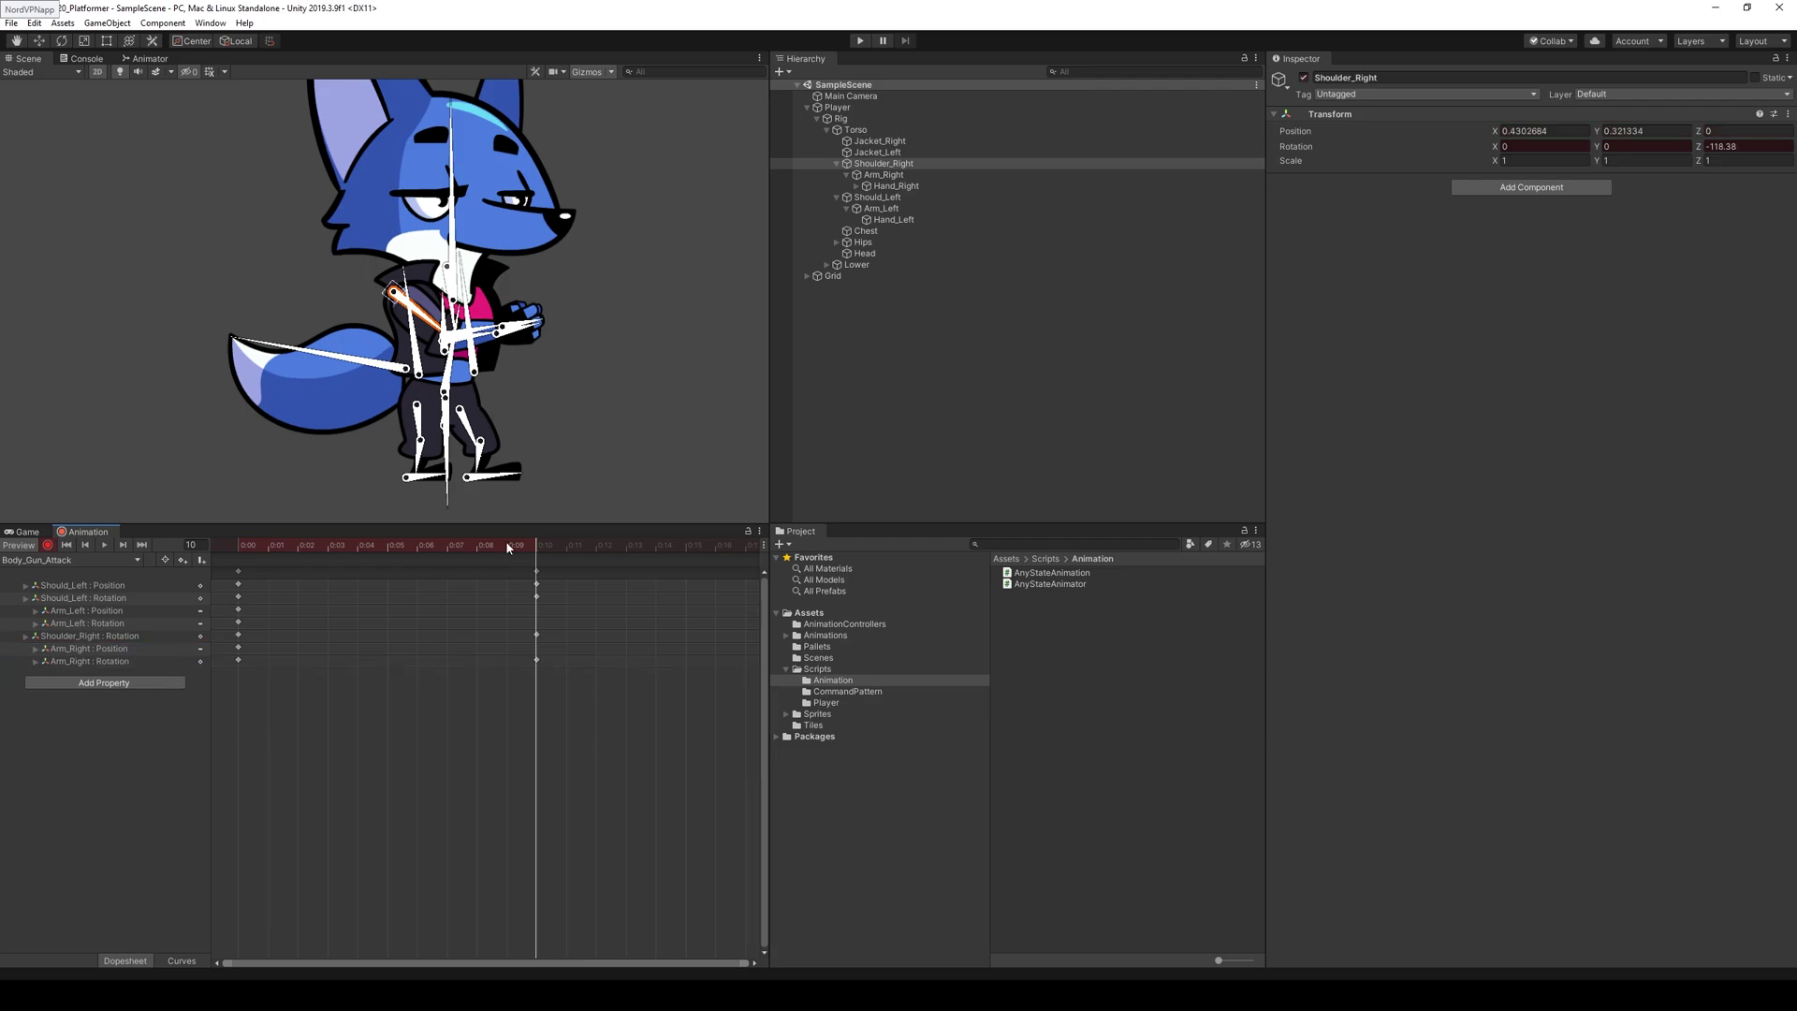
{"action": "mouse_move", "coordinate": [541, 549]}
{"action": "left_mouse_down"}
{"action": "mouse_move", "coordinate": [182, 544]}
{"action": "mouse_move", "coordinate": [530, 574]}
{"action": "left_mouse_up"}
- Hide the right shoulder and arm in the clip, undoing a stray right-arm rotation
{"action": "scroll", "coordinate": [554, 389], "scroll_direction": "up", "scroll_amount": 3}
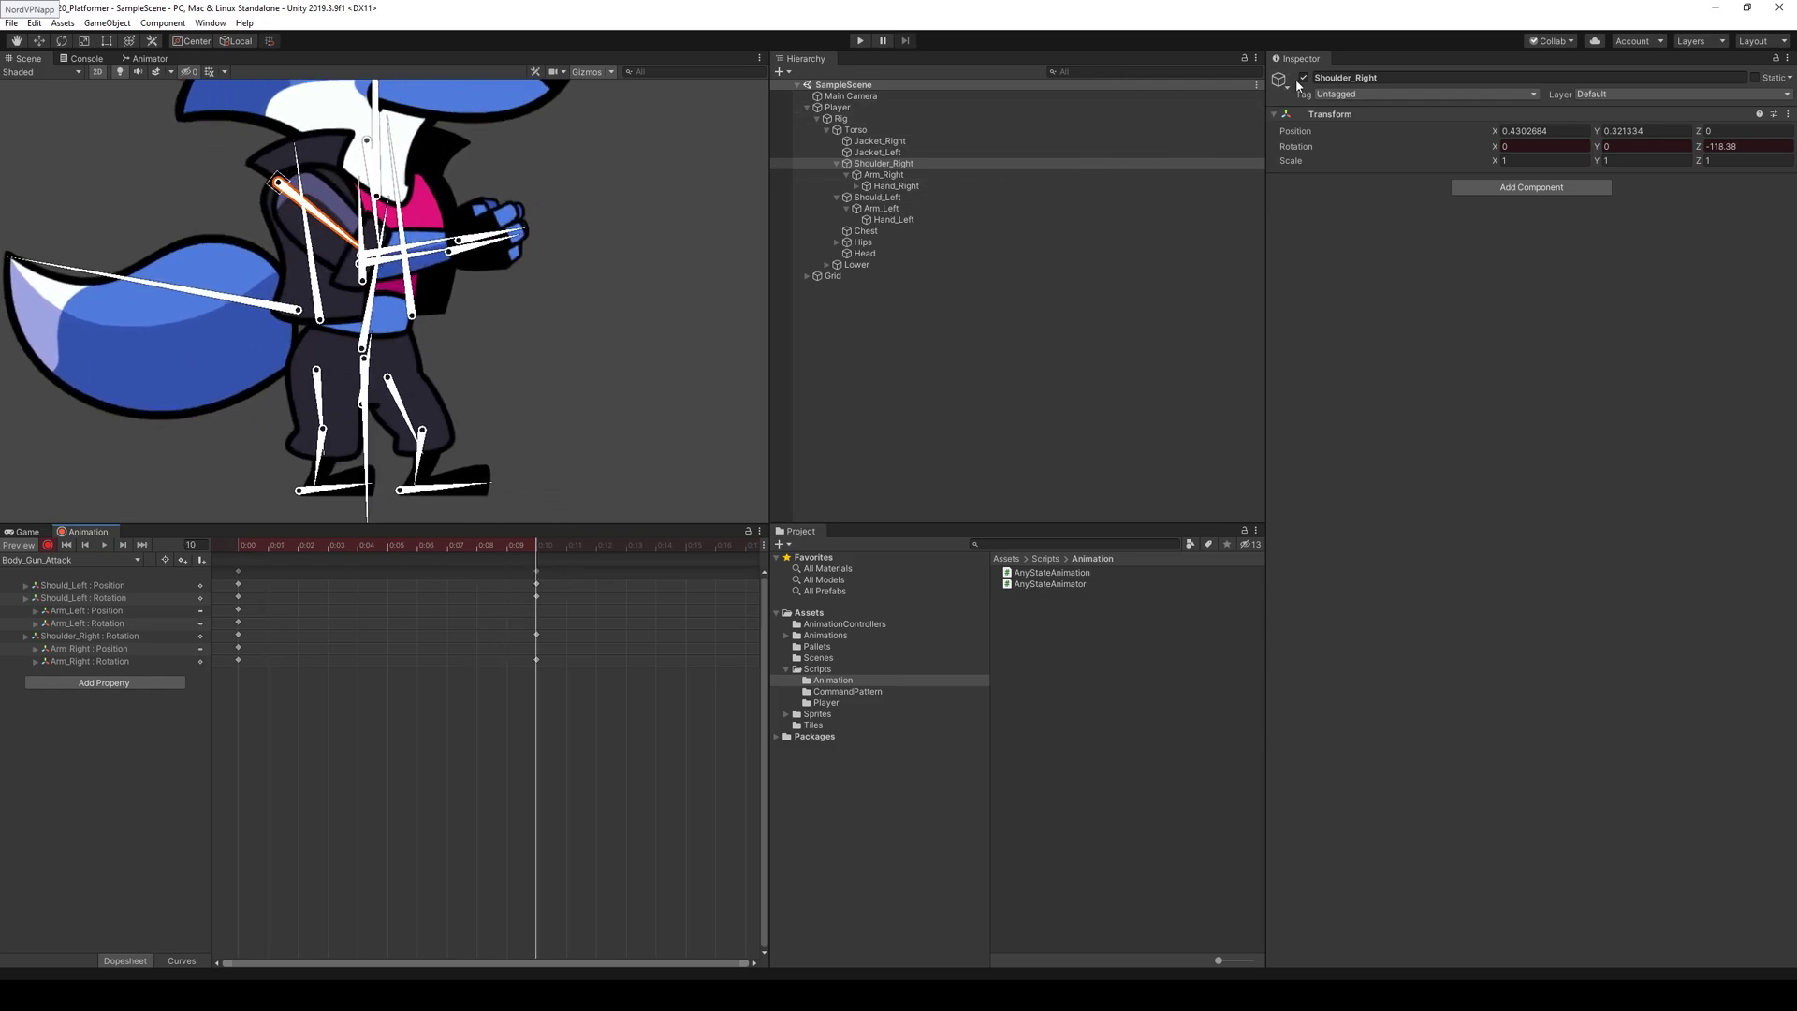
{"action": "key", "text": "alt+shift+a"}
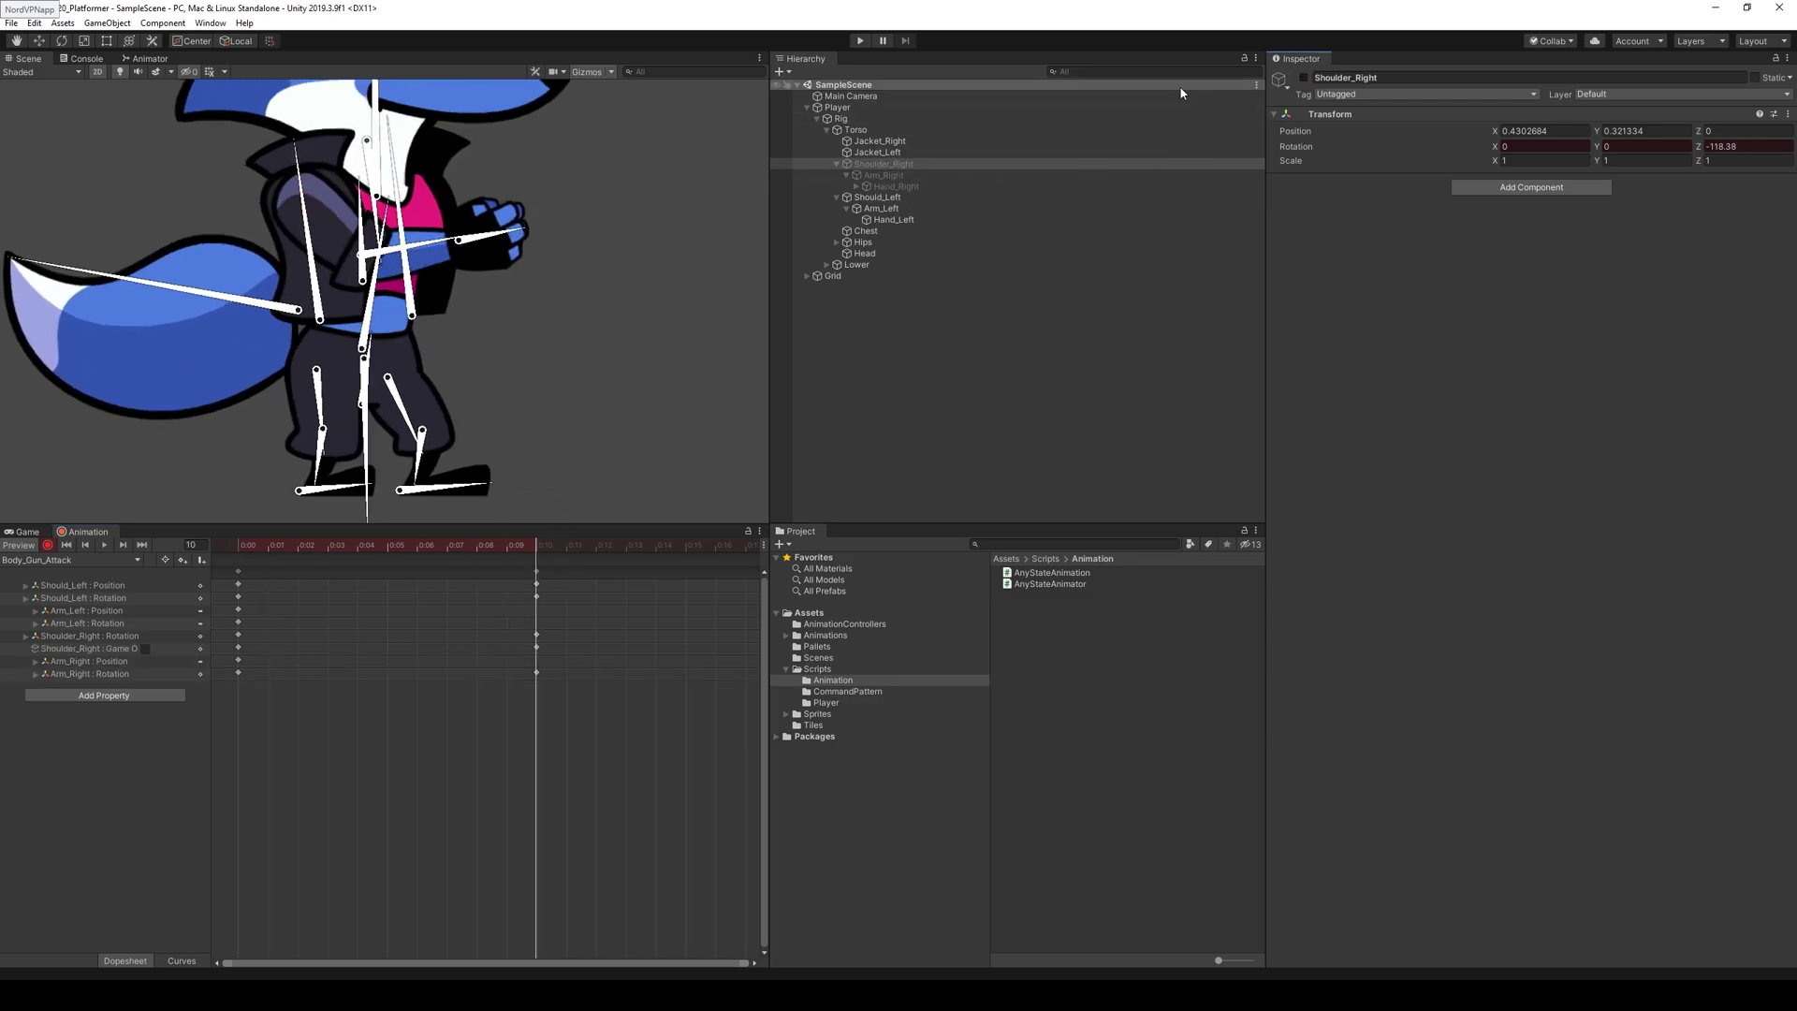
{"action": "left_click", "coordinate": [897, 196]}
{"action": "key", "text": "ctrl+z"}
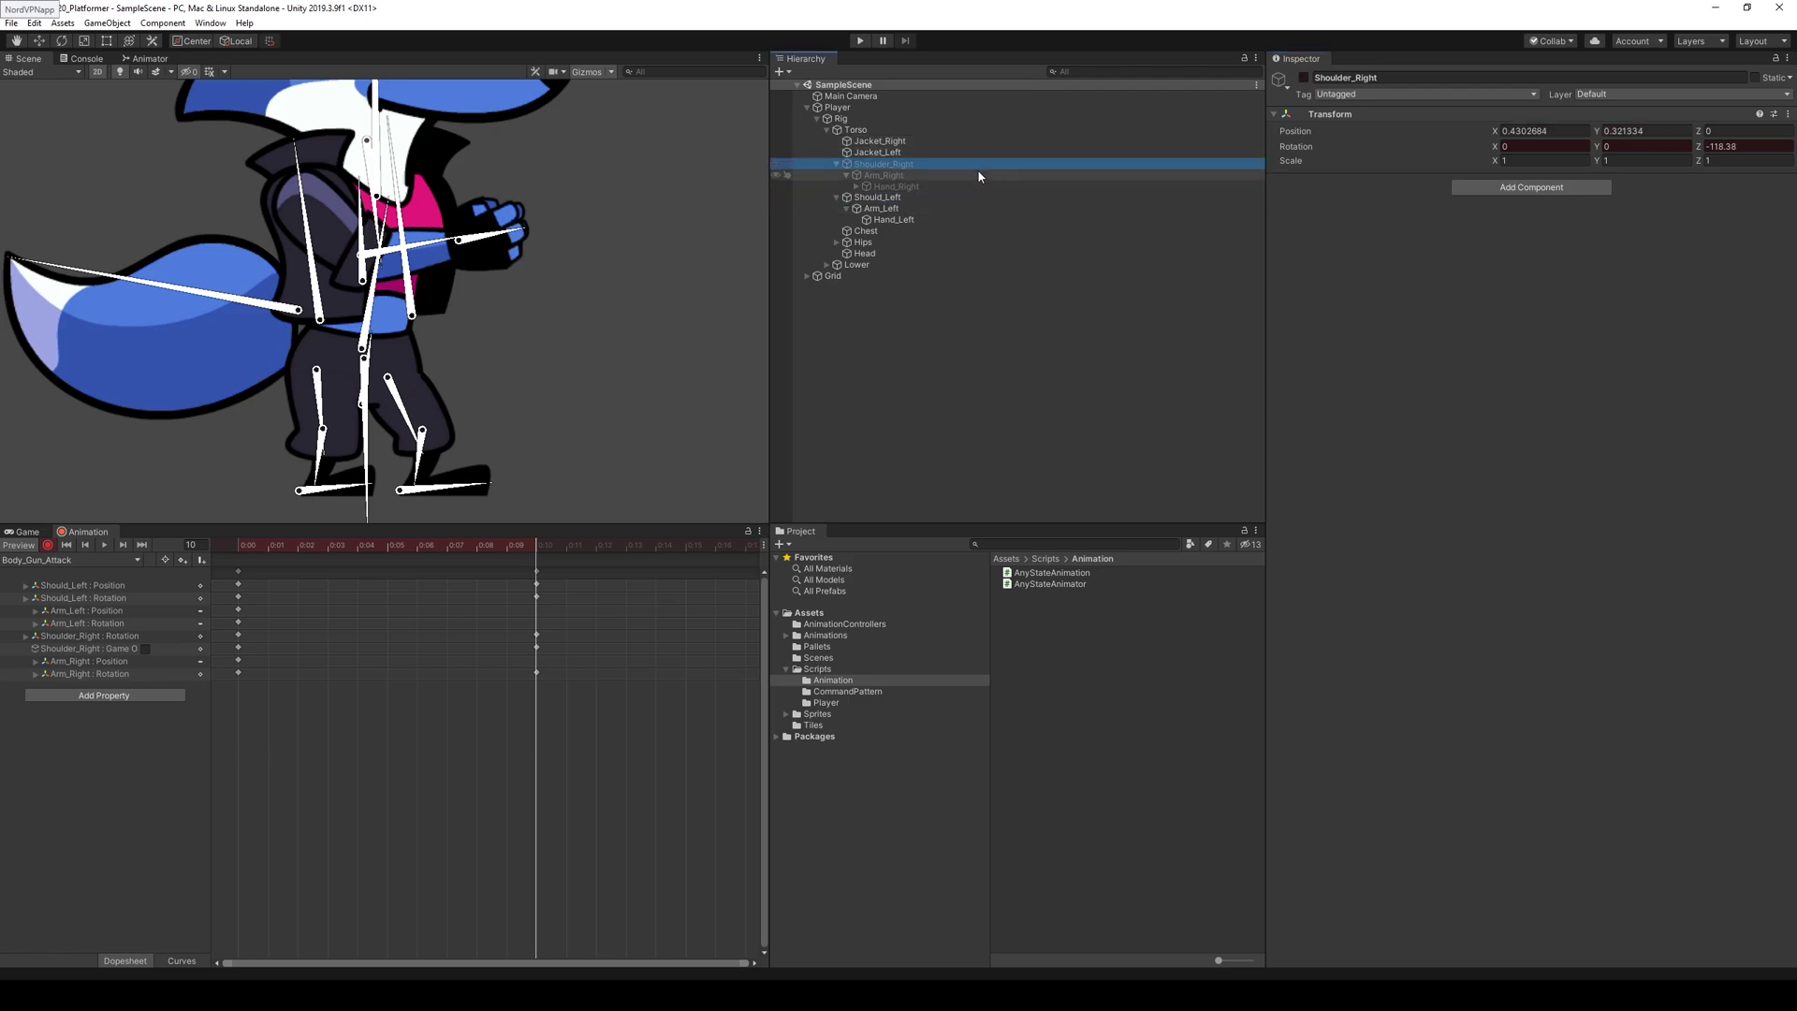
{"action": "key", "text": "ctrl+z"}
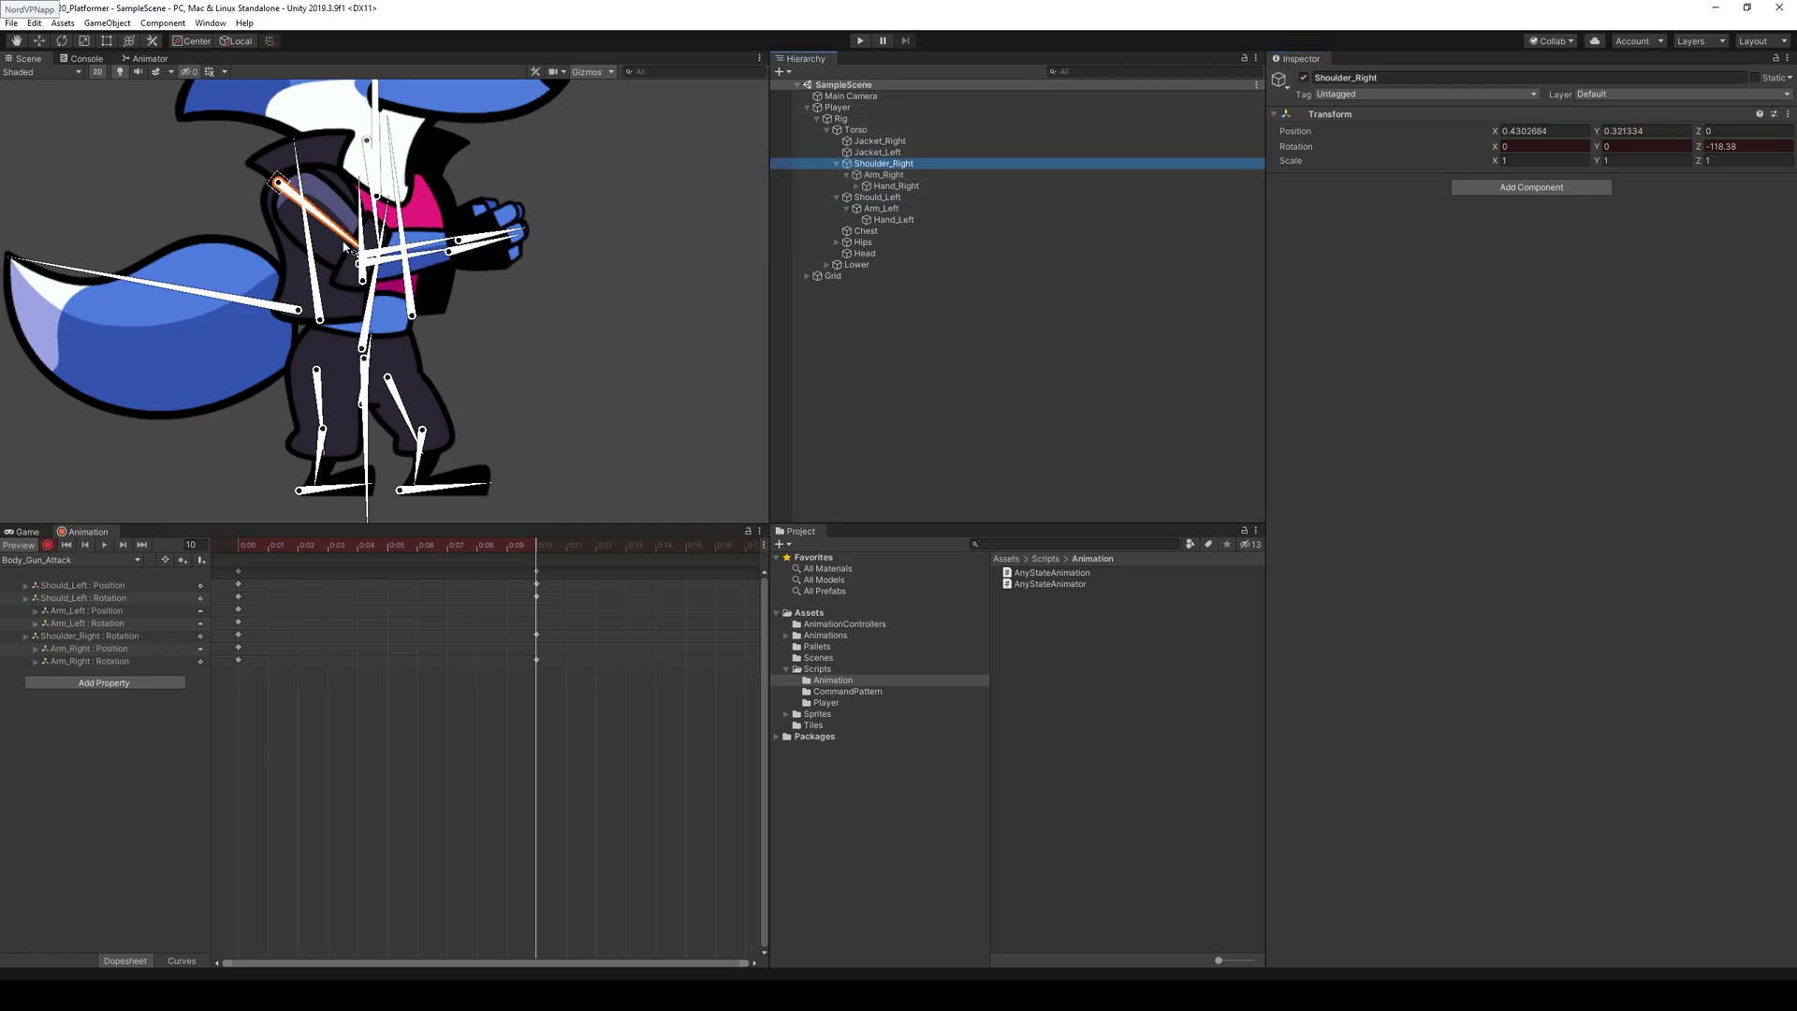
{"action": "left_click_drag", "start_coordinate": [362, 251], "coordinate": [365, 192]}
{"action": "key", "text": "ctrl+z"}
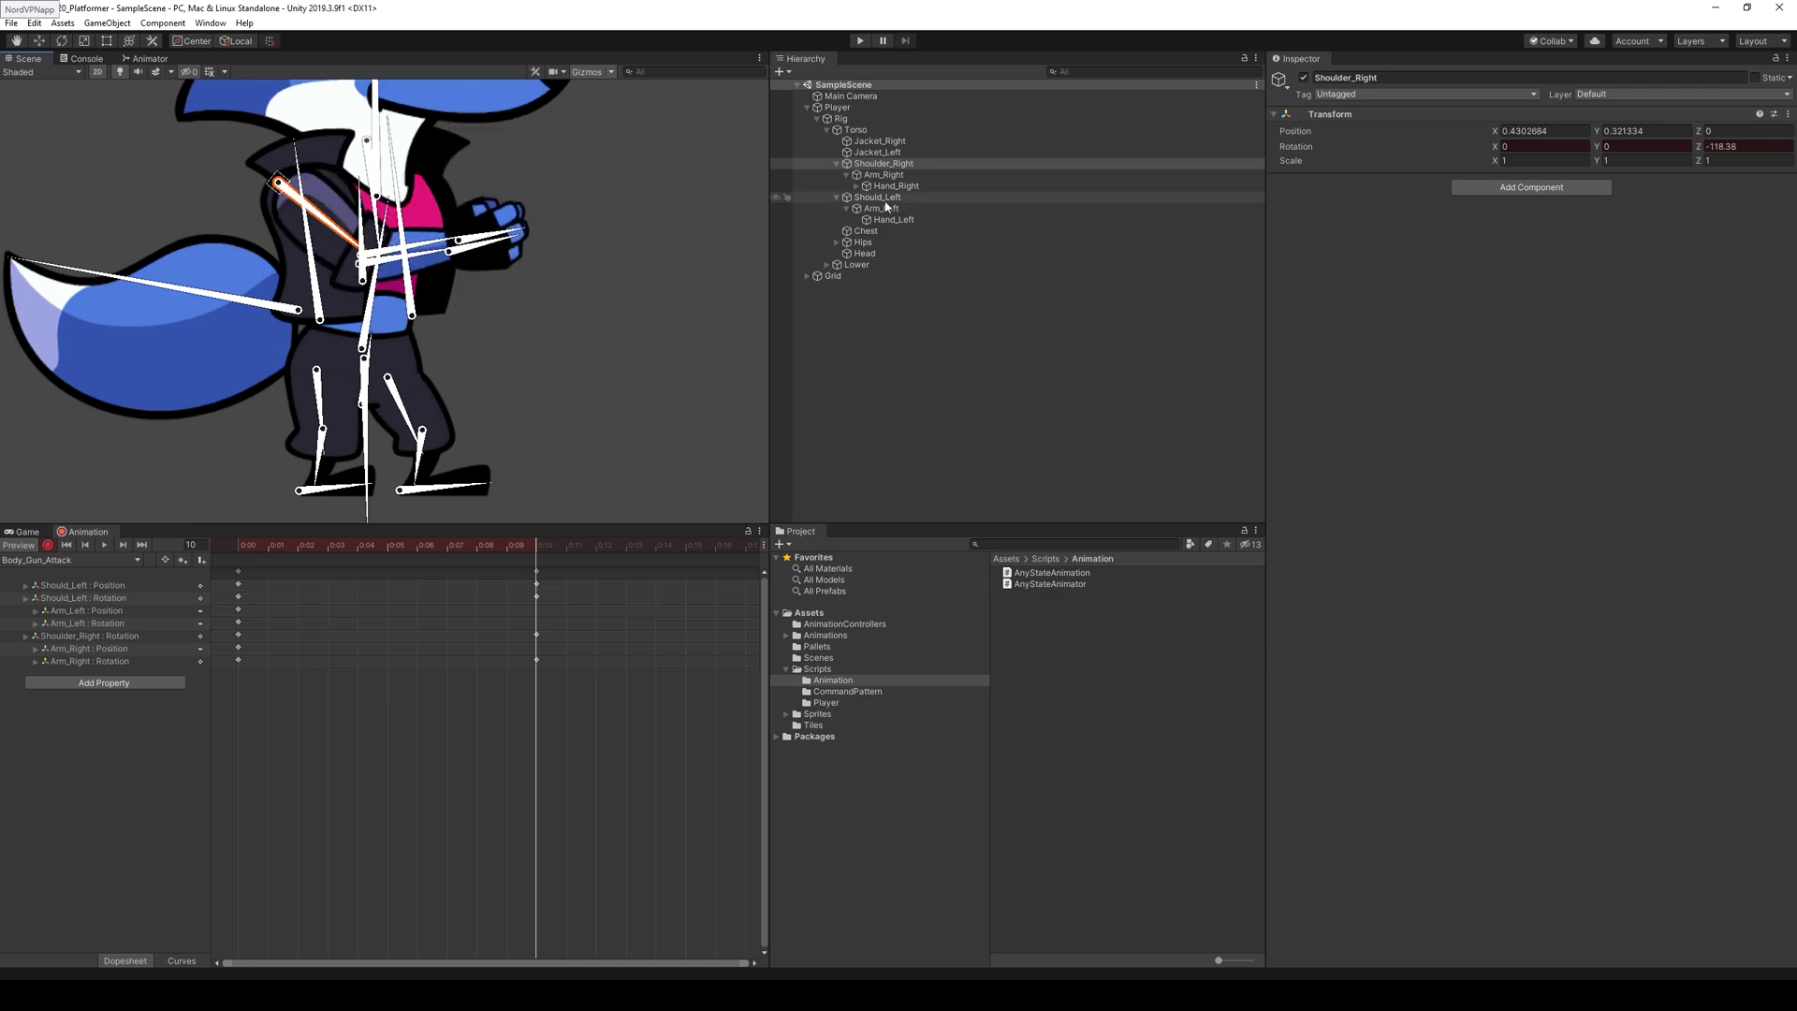
{"action": "left_click", "coordinate": [1303, 77]}
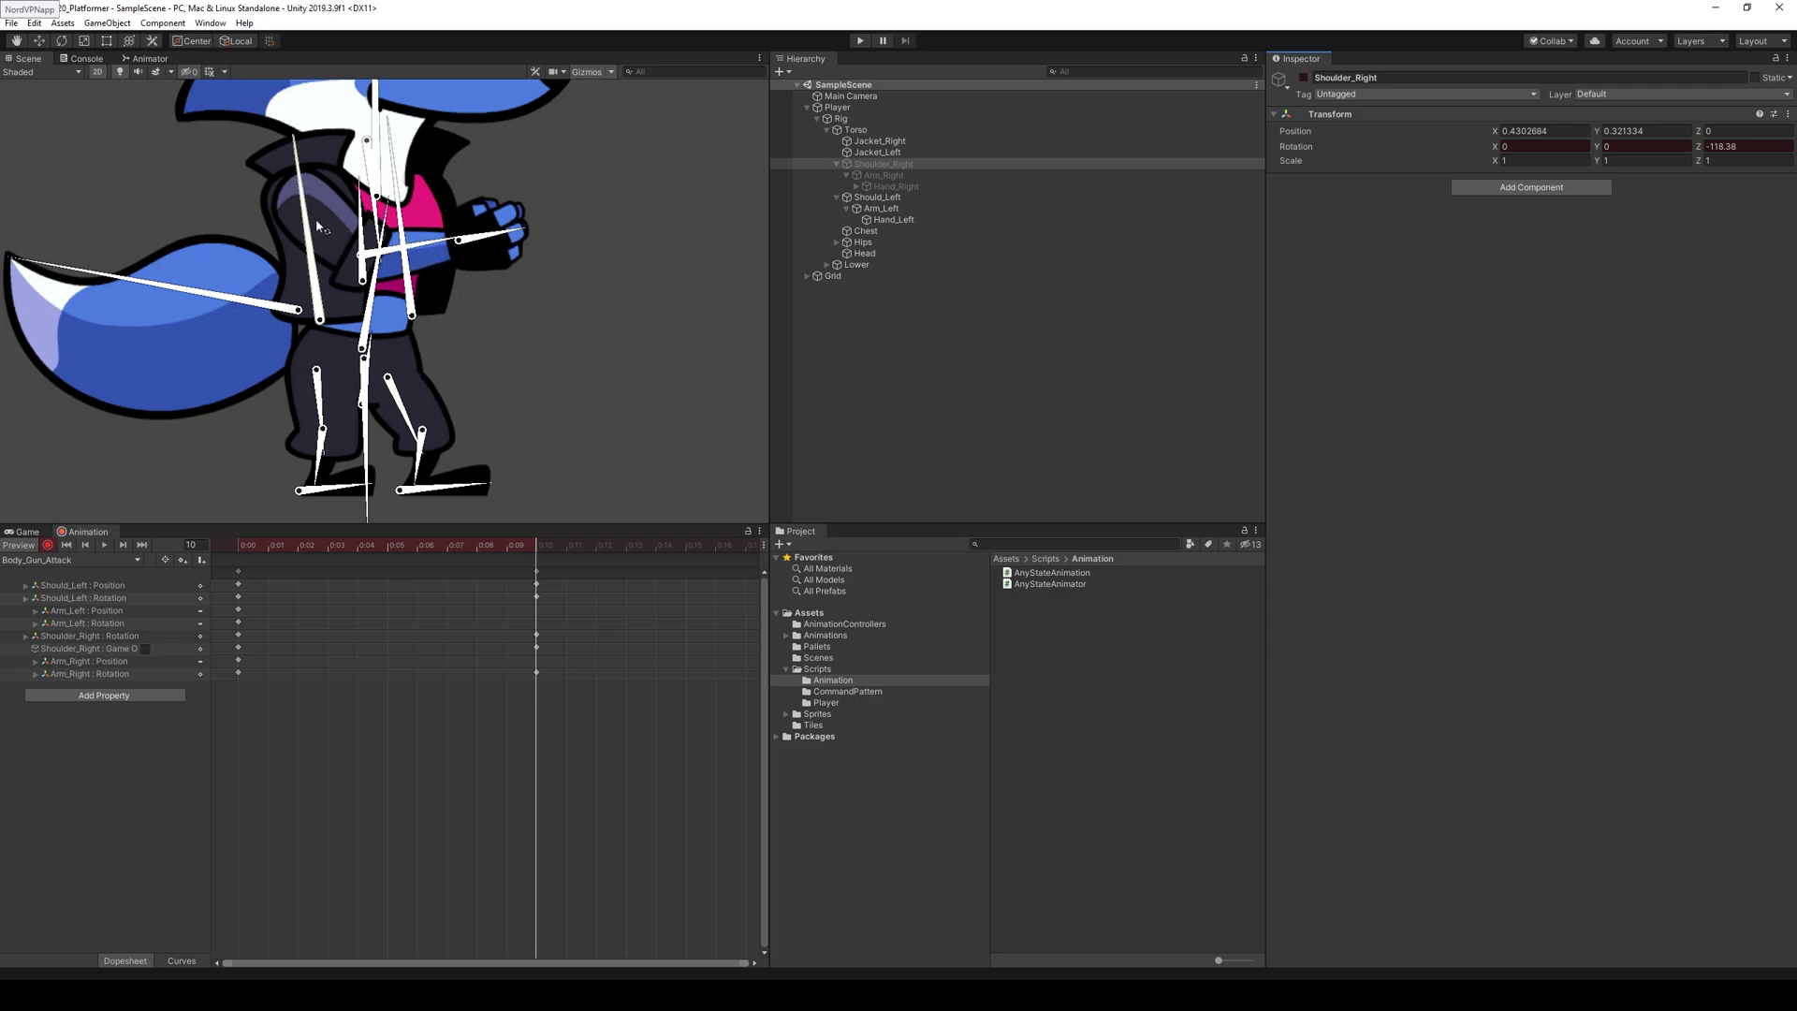
- Rotate Arm_Left straight out and nudge its position at frame 10
{"action": "left_click_drag", "start_coordinate": [429, 249], "coordinate": [423, 256]}
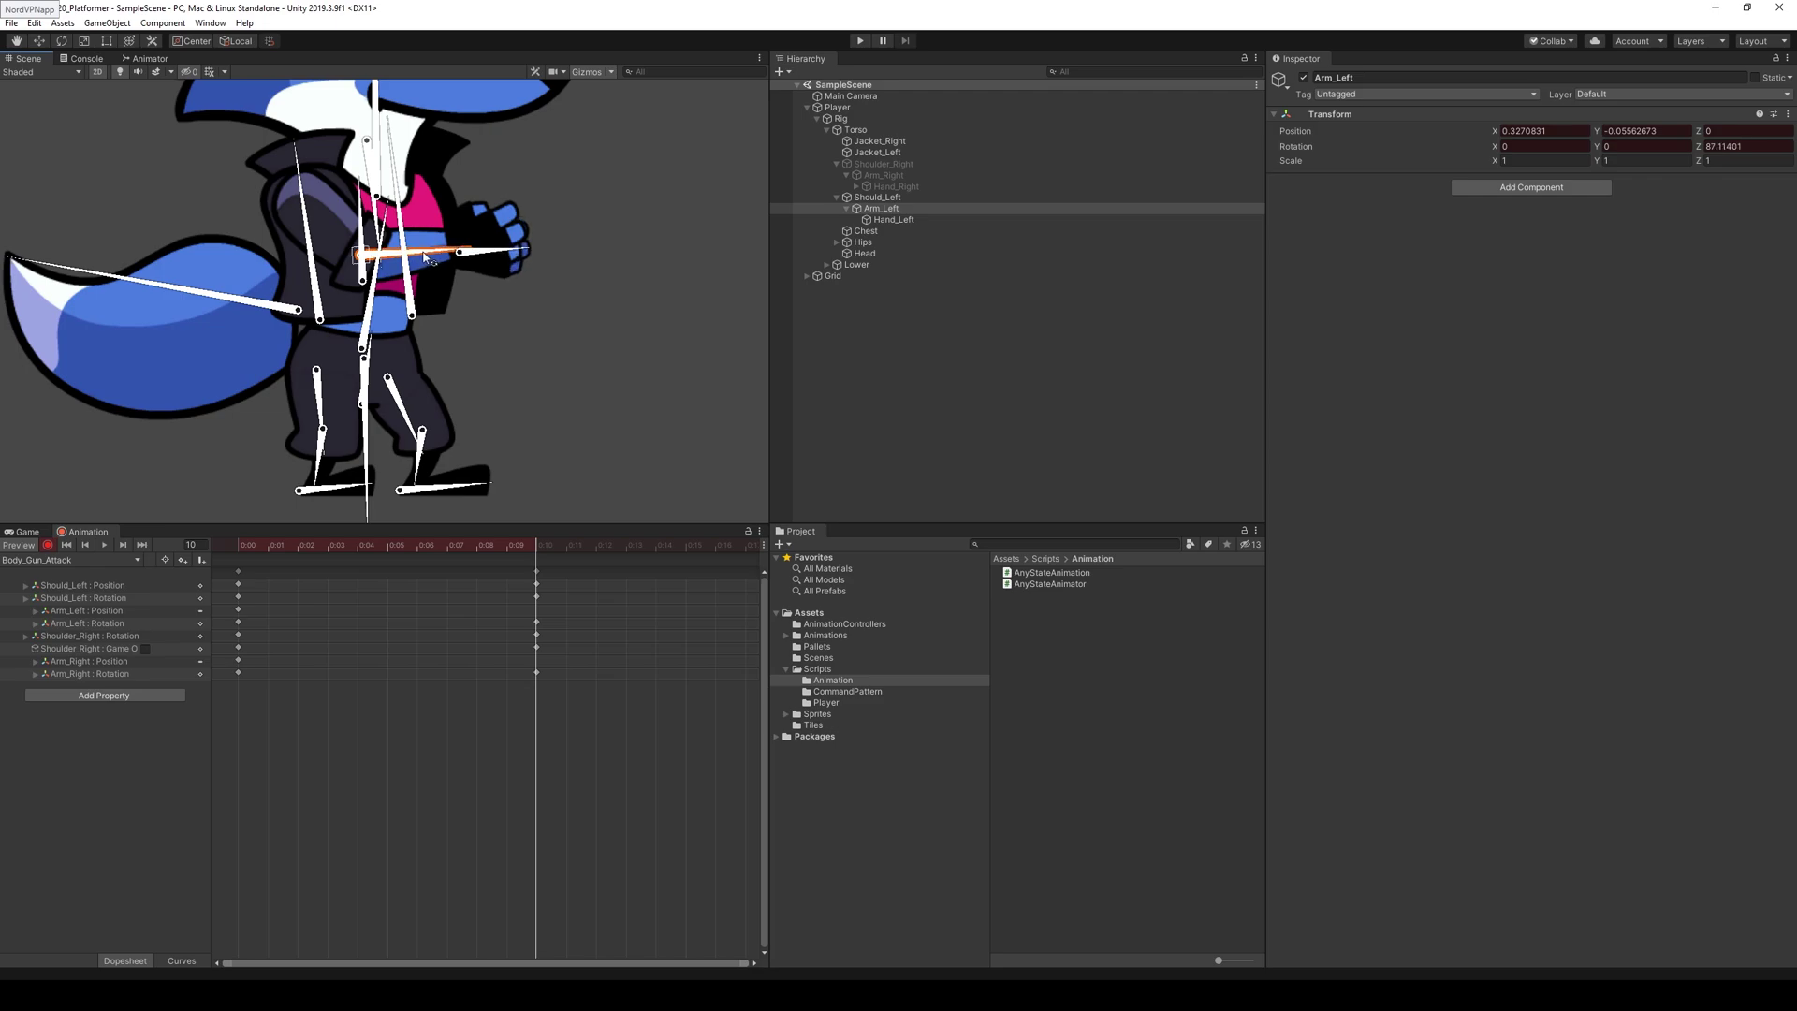
{"action": "mouse_move", "coordinate": [540, 564]}
{"action": "left_mouse_down"}
{"action": "mouse_move", "coordinate": [226, 529]}
{"action": "mouse_move", "coordinate": [537, 531]}
{"action": "left_mouse_up"}
{"action": "left_click", "coordinate": [531, 543]}
{"action": "left_click_drag", "start_coordinate": [361, 255], "coordinate": [355, 255]}
{"action": "mouse_move", "coordinate": [561, 541]}
{"action": "left_mouse_down"}
{"action": "mouse_move", "coordinate": [240, 542]}
{"action": "mouse_move", "coordinate": [565, 543]}
{"action": "mouse_move", "coordinate": [193, 513]}
{"action": "mouse_move", "coordinate": [549, 526]}
{"action": "left_mouse_up"}
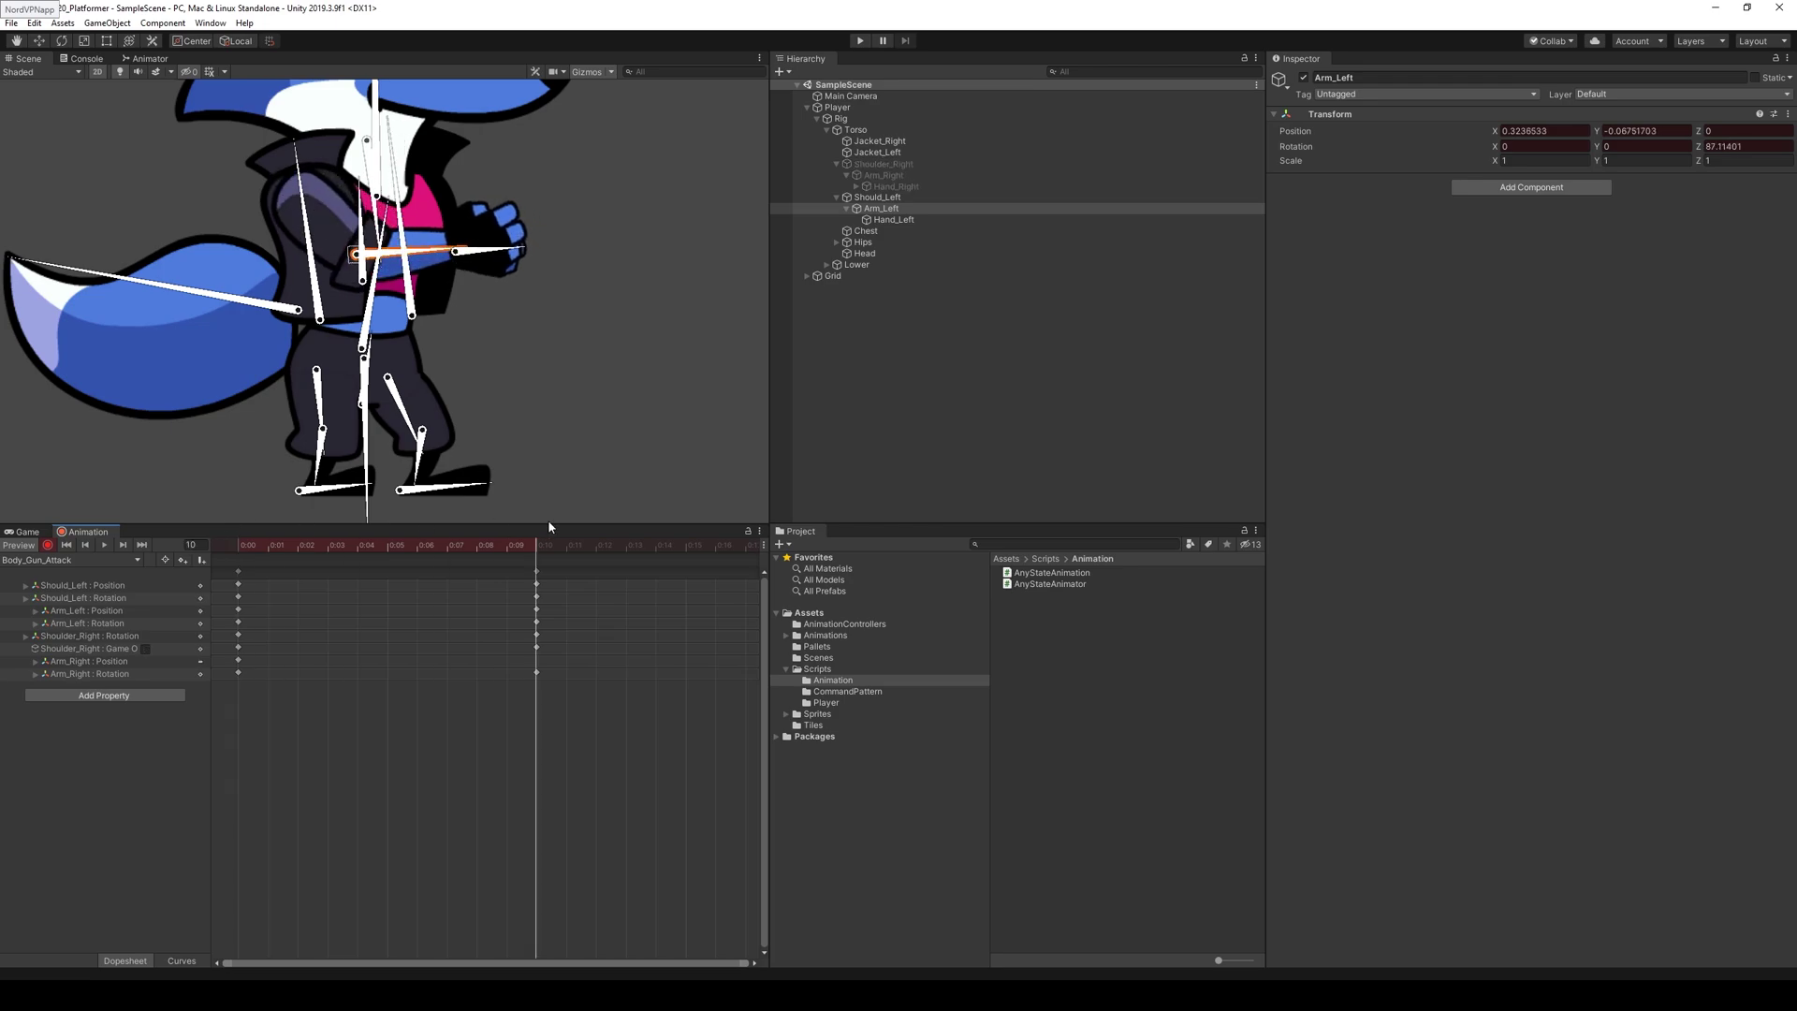
- Re-enable Shoulder_Right, delete its on/off track and box-select the frame 0 keys
{"action": "left_click", "coordinate": [883, 164]}
{"action": "left_click", "coordinate": [1304, 78]}
{"action": "left_click", "coordinate": [93, 649]}
{"action": "key", "text": "Delete"}
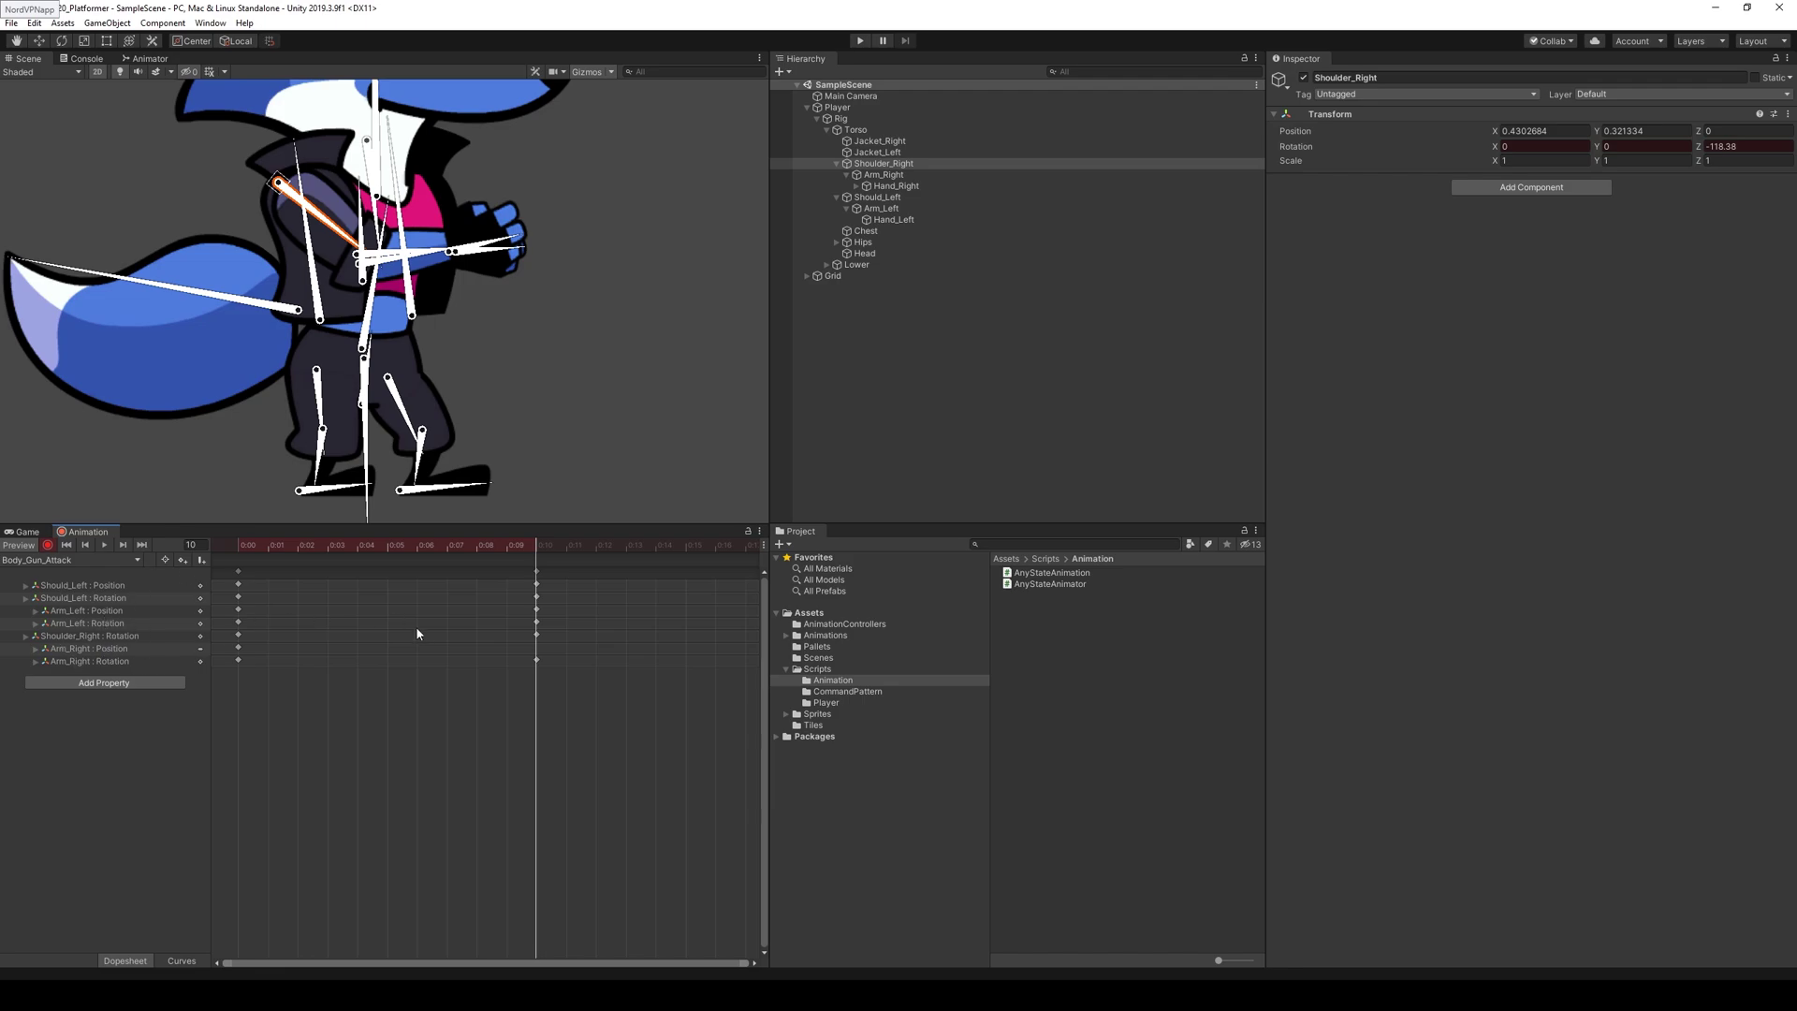
{"action": "left_click_drag", "start_coordinate": [328, 710], "coordinate": [233, 582]}
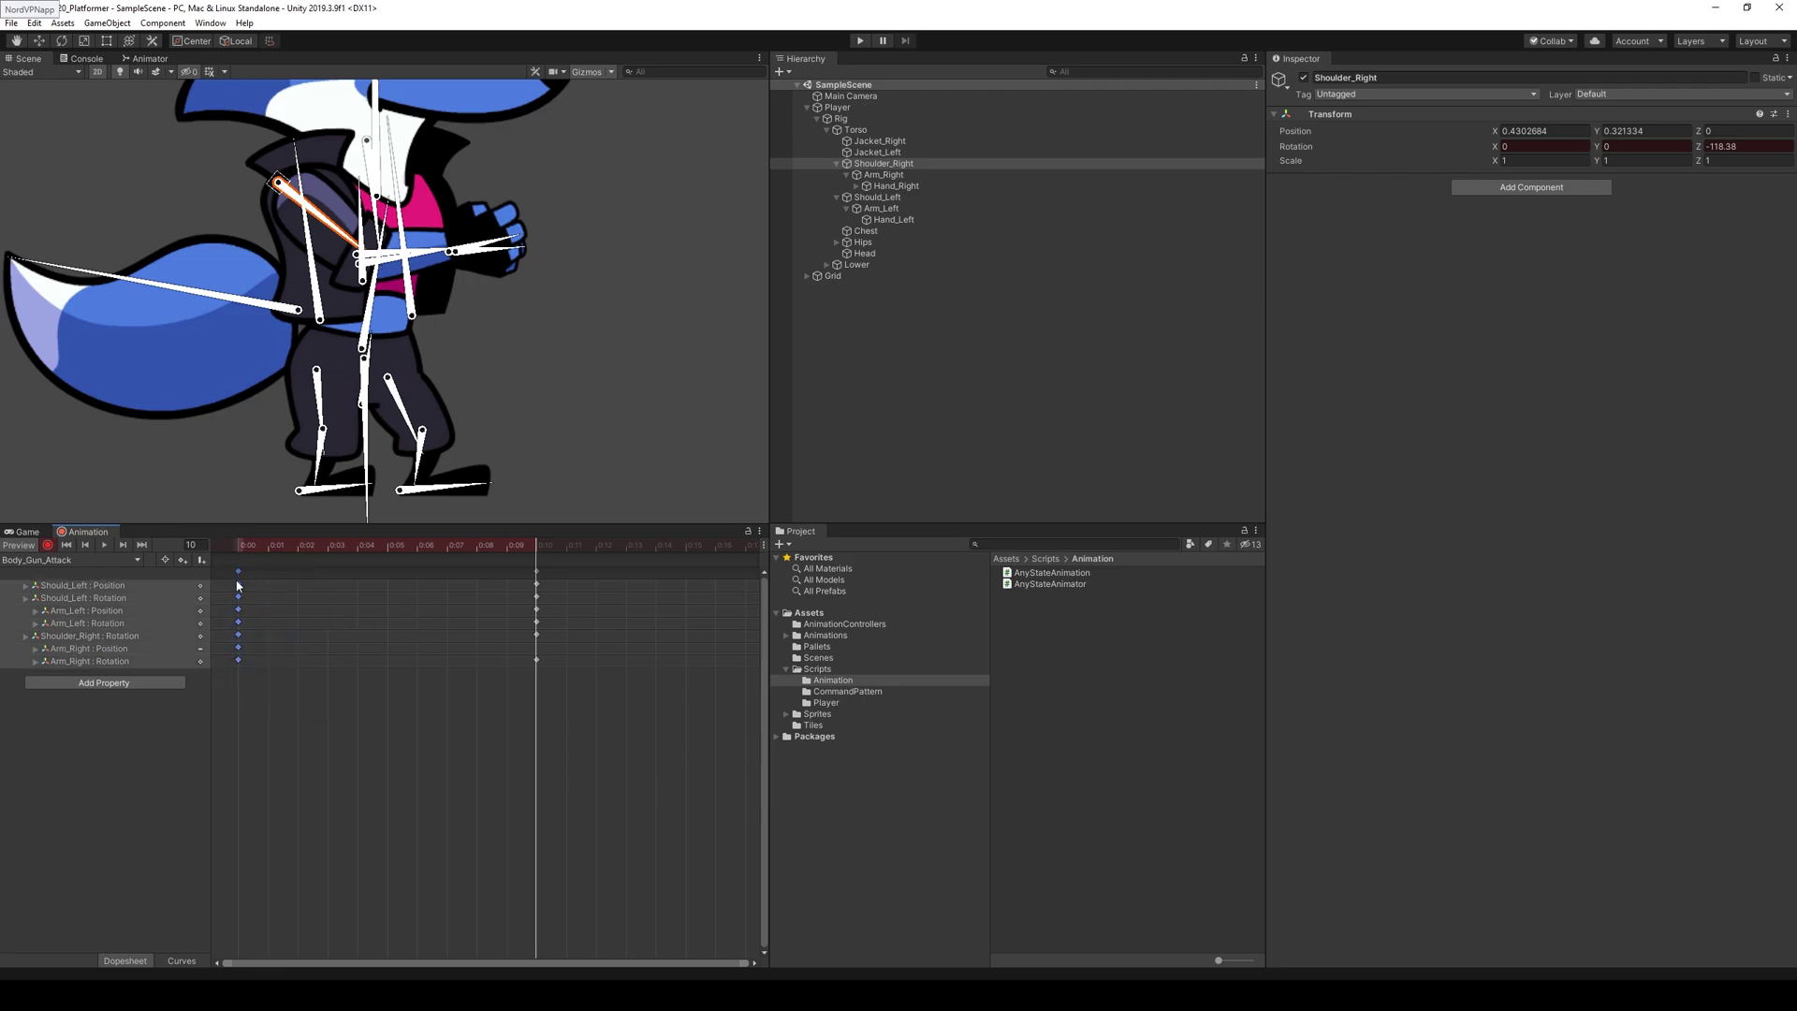
- Paste the first-frame keys at frame 20 of Body_Gun_Attack
{"action": "left_click", "coordinate": [746, 559]}
{"action": "scroll", "coordinate": [692, 580], "scroll_direction": "down", "scroll_amount": 4}
{"action": "scroll", "coordinate": [661, 588], "scroll_direction": "down", "scroll_amount": 1}
{"action": "left_click", "coordinate": [692, 548]}
{"action": "key", "text": "ctrl+v"}
{"action": "left_click_drag", "start_coordinate": [693, 548], "coordinate": [169, 526]}
- Turn off keyframe recording and scrub the timeline to preview the gun attack
{"action": "scroll", "coordinate": [608, 370], "scroll_direction": "down", "scroll_amount": 8}
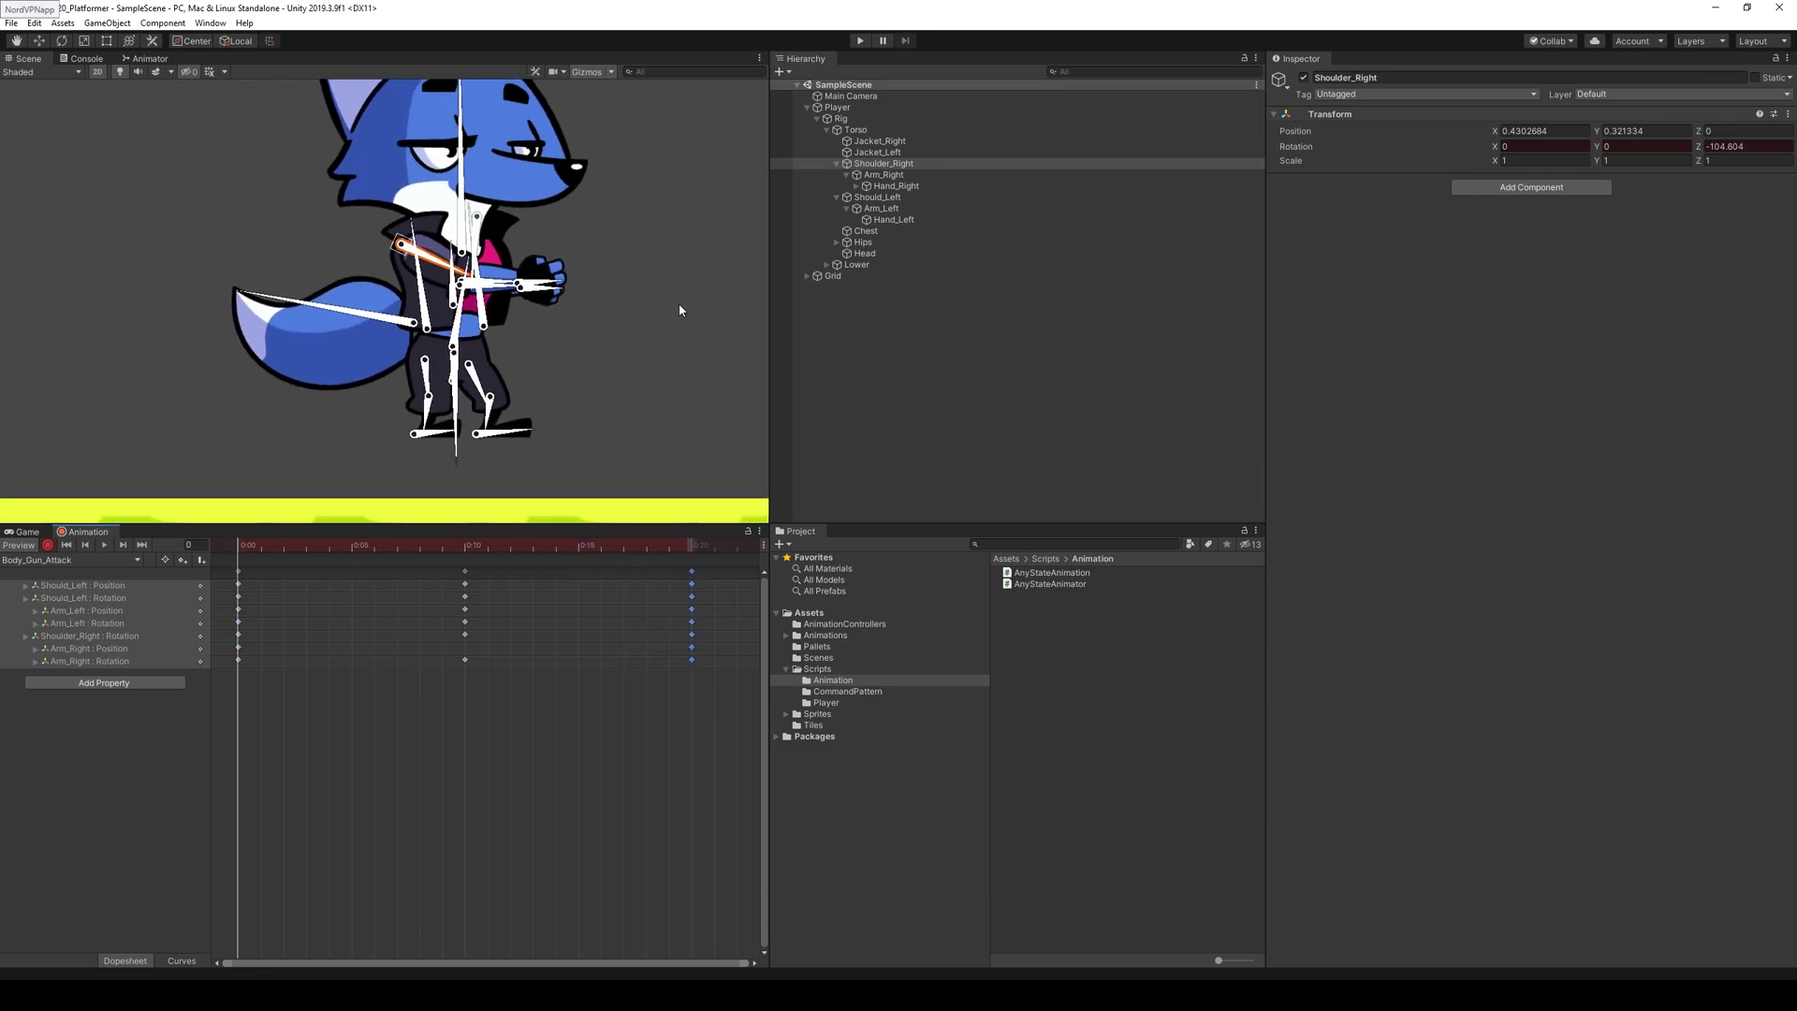
{"action": "middle_click_drag", "start_coordinate": [645, 292], "coordinate": [530, 393]}
{"action": "scroll", "coordinate": [543, 403], "scroll_direction": "down", "scroll_amount": 4}
{"action": "middle_click_drag", "start_coordinate": [561, 479], "coordinate": [587, 363]}
{"action": "scroll", "coordinate": [588, 368], "scroll_direction": "up", "scroll_amount": 1}
{"action": "left_click", "coordinate": [48, 544]}
{"action": "left_click", "coordinate": [354, 549]}
{"action": "left_click_drag", "start_coordinate": [353, 548], "coordinate": [131, 531]}
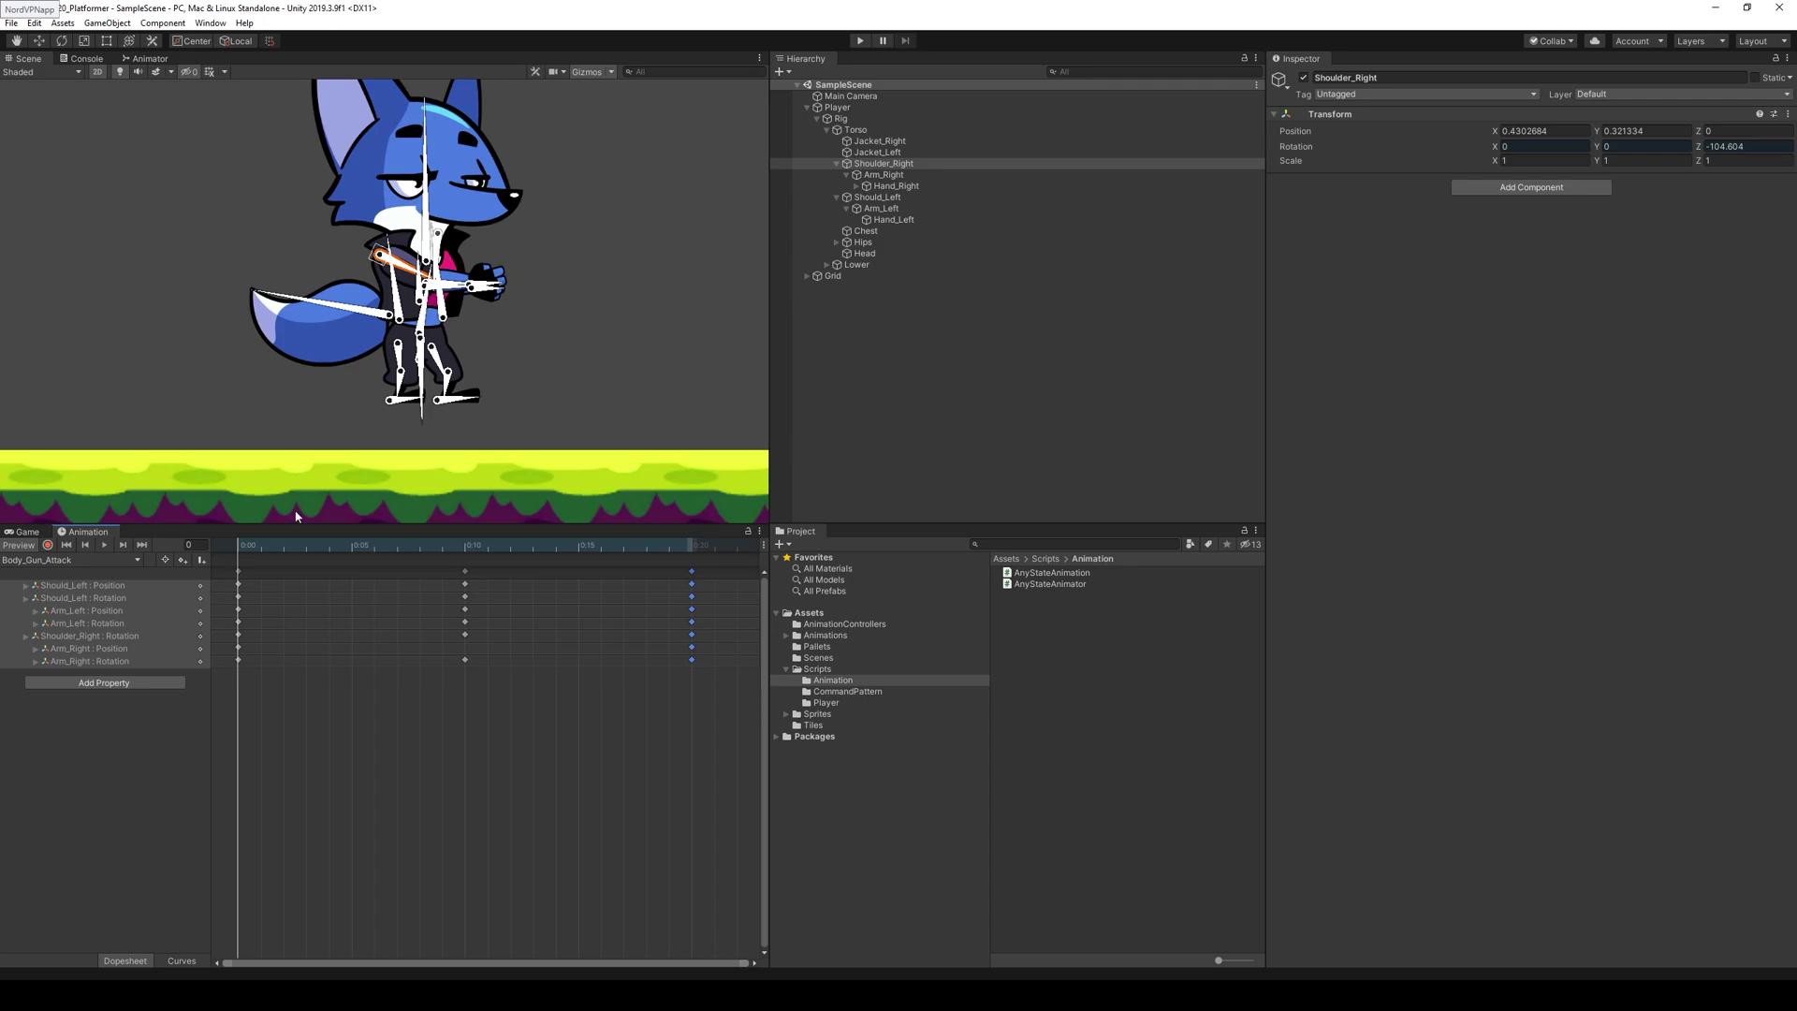
{"action": "left_click_drag", "start_coordinate": [235, 549], "coordinate": [164, 510]}
- Create a new clip named Legs_Gun_Attack in the Animations/Legs folder
{"action": "left_click", "coordinate": [53, 562]}
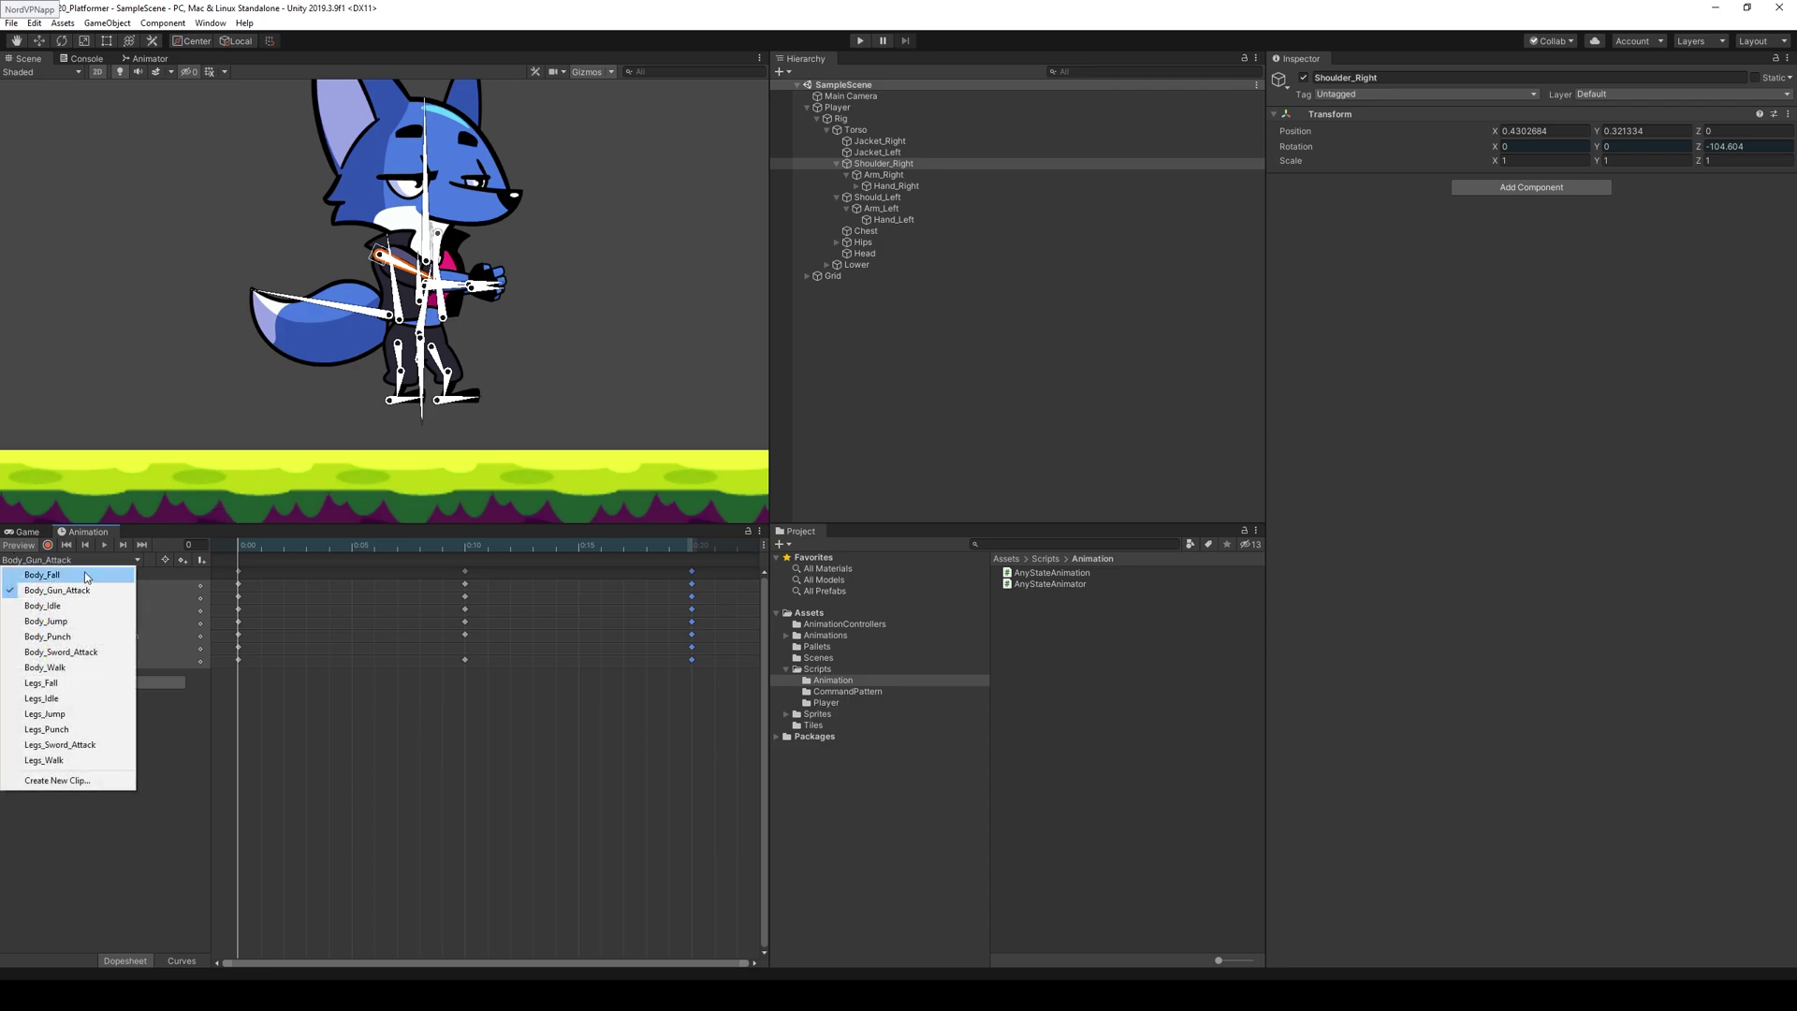
{"action": "left_click", "coordinate": [56, 780]}
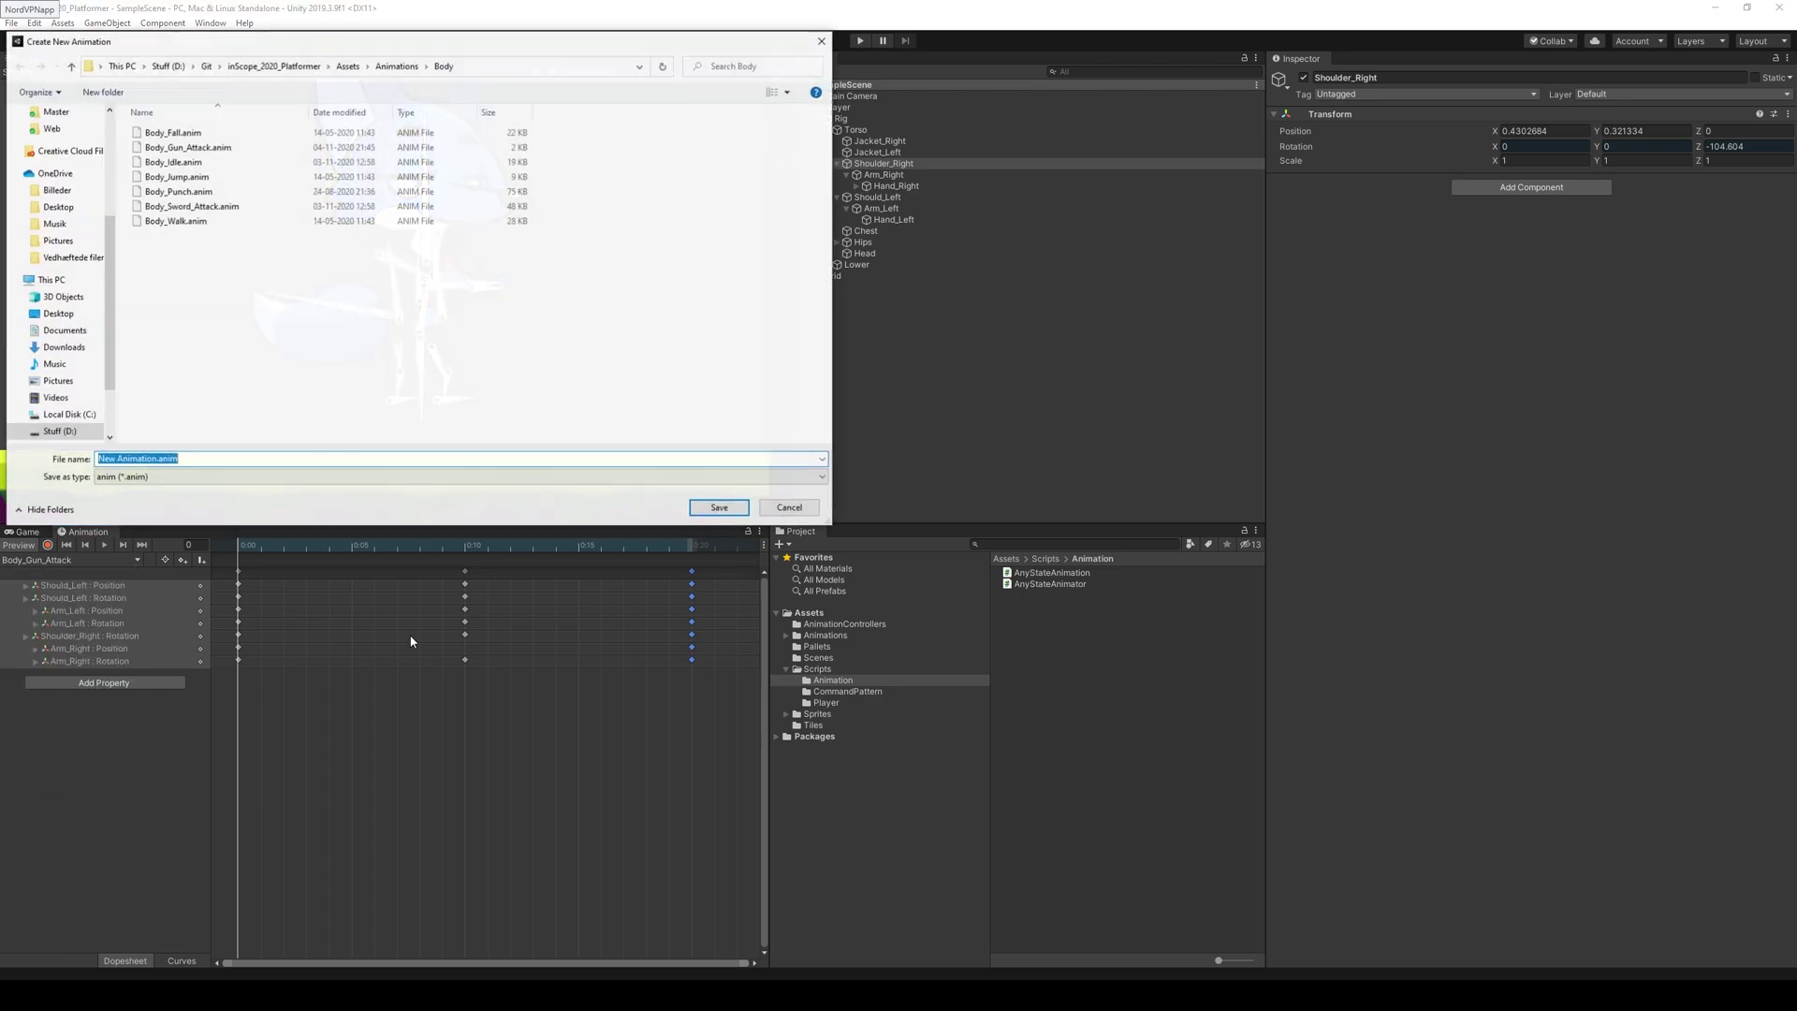
{"action": "left_click", "coordinate": [397, 66]}
{"action": "left_click", "coordinate": [199, 162]}
{"action": "double_click", "coordinate": [200, 163]}
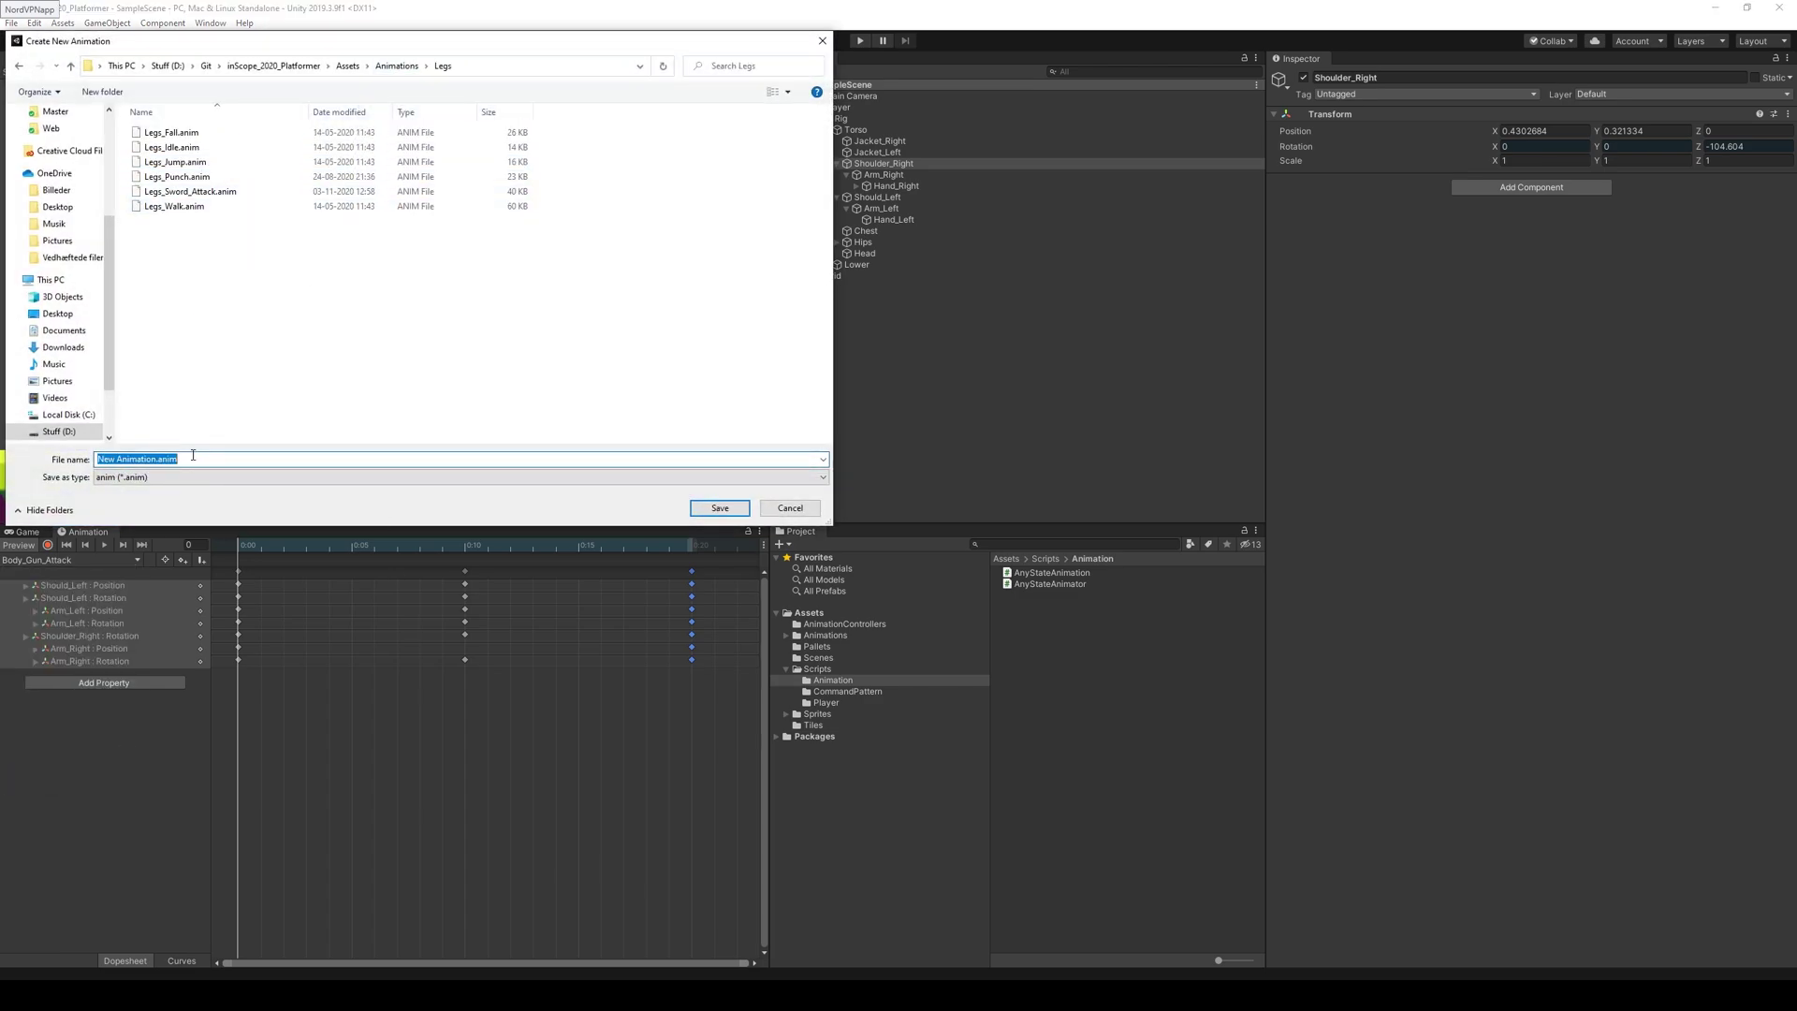
{"action": "type", "text": "Legs_"}
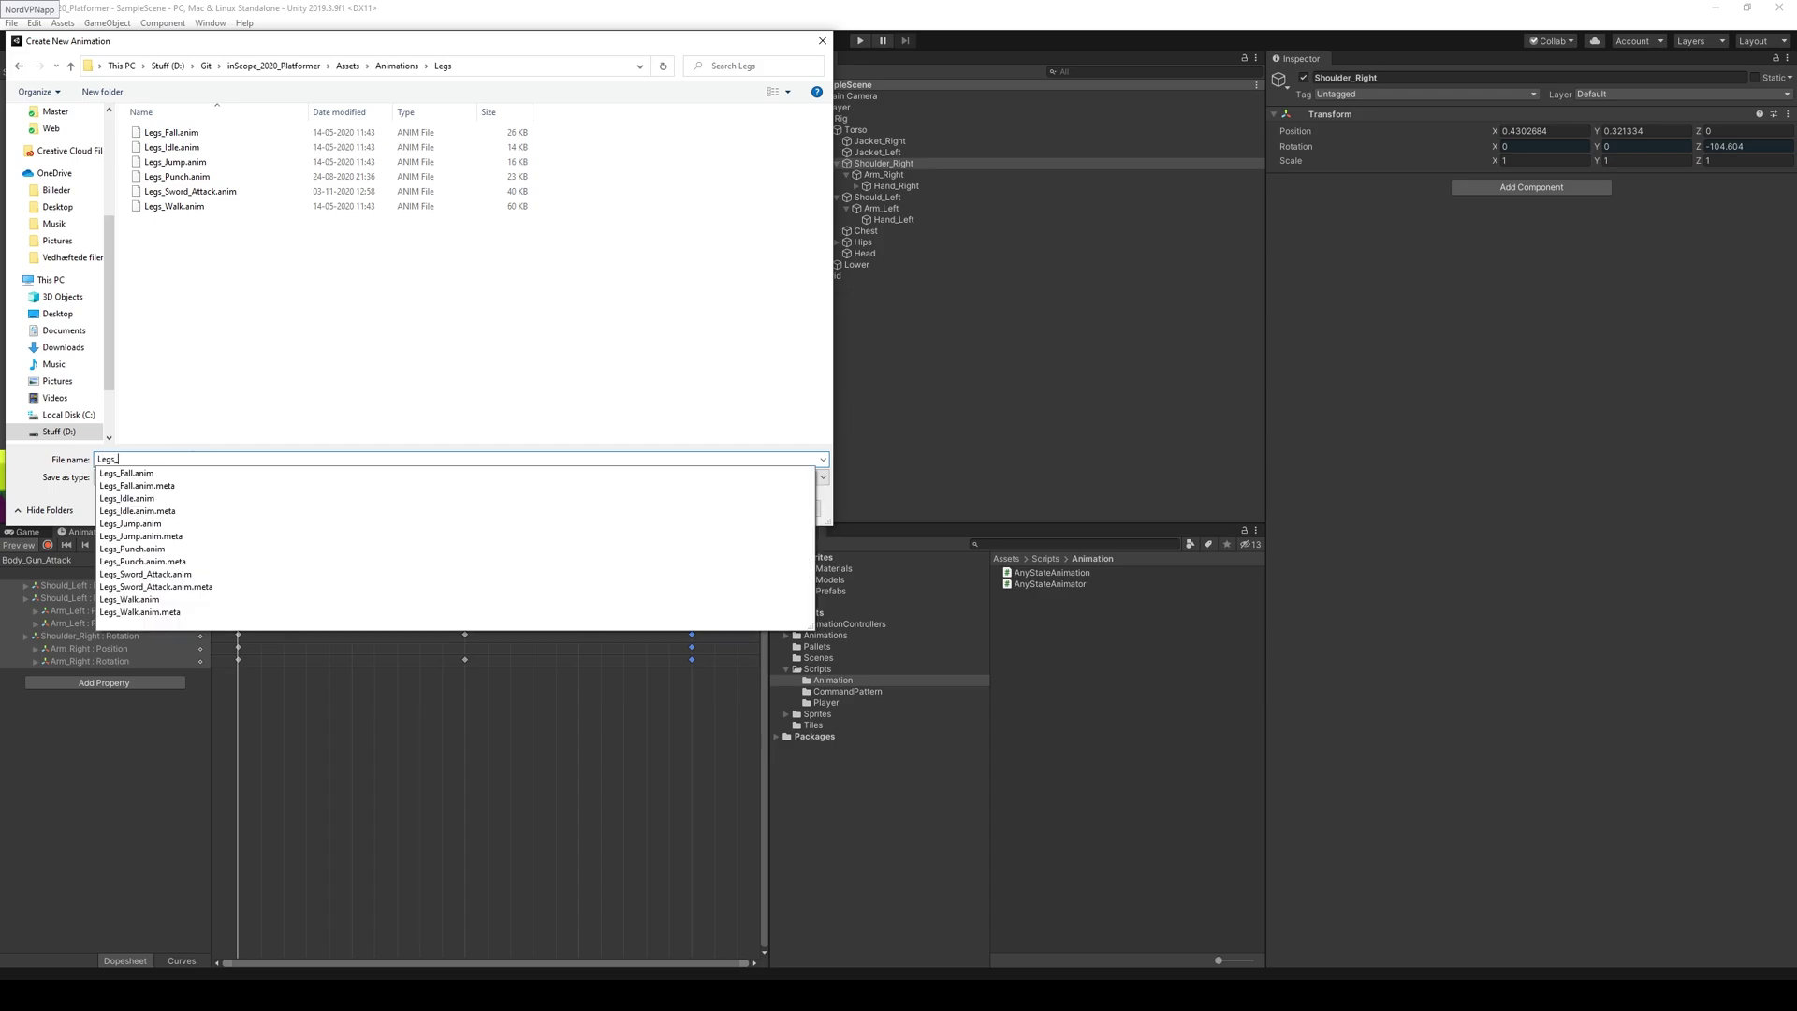
{"action": "type", "text": "Gun_Attack"}
{"action": "key", "text": "Return"}
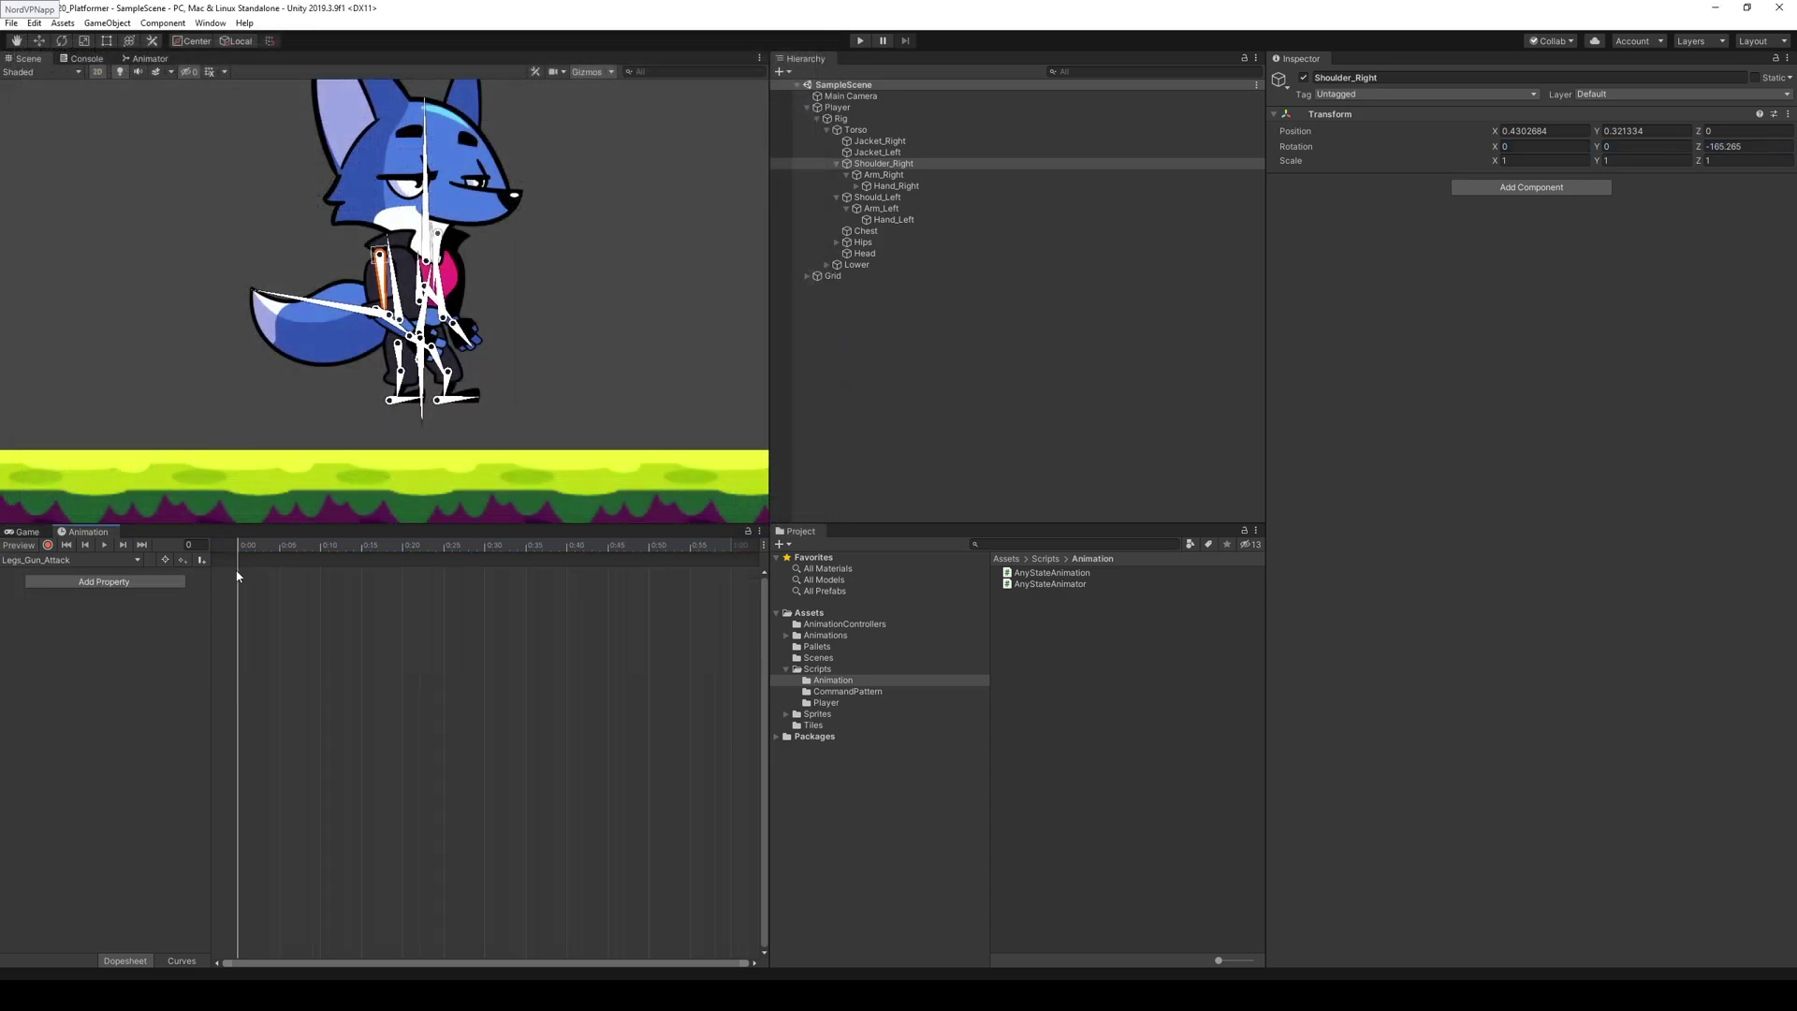
- Copy Legs_Idle's frame-0 leg keys into the Legs_Gun_Attack clip
{"action": "left_click", "coordinate": [111, 559]}
{"action": "left_click", "coordinate": [66, 715]}
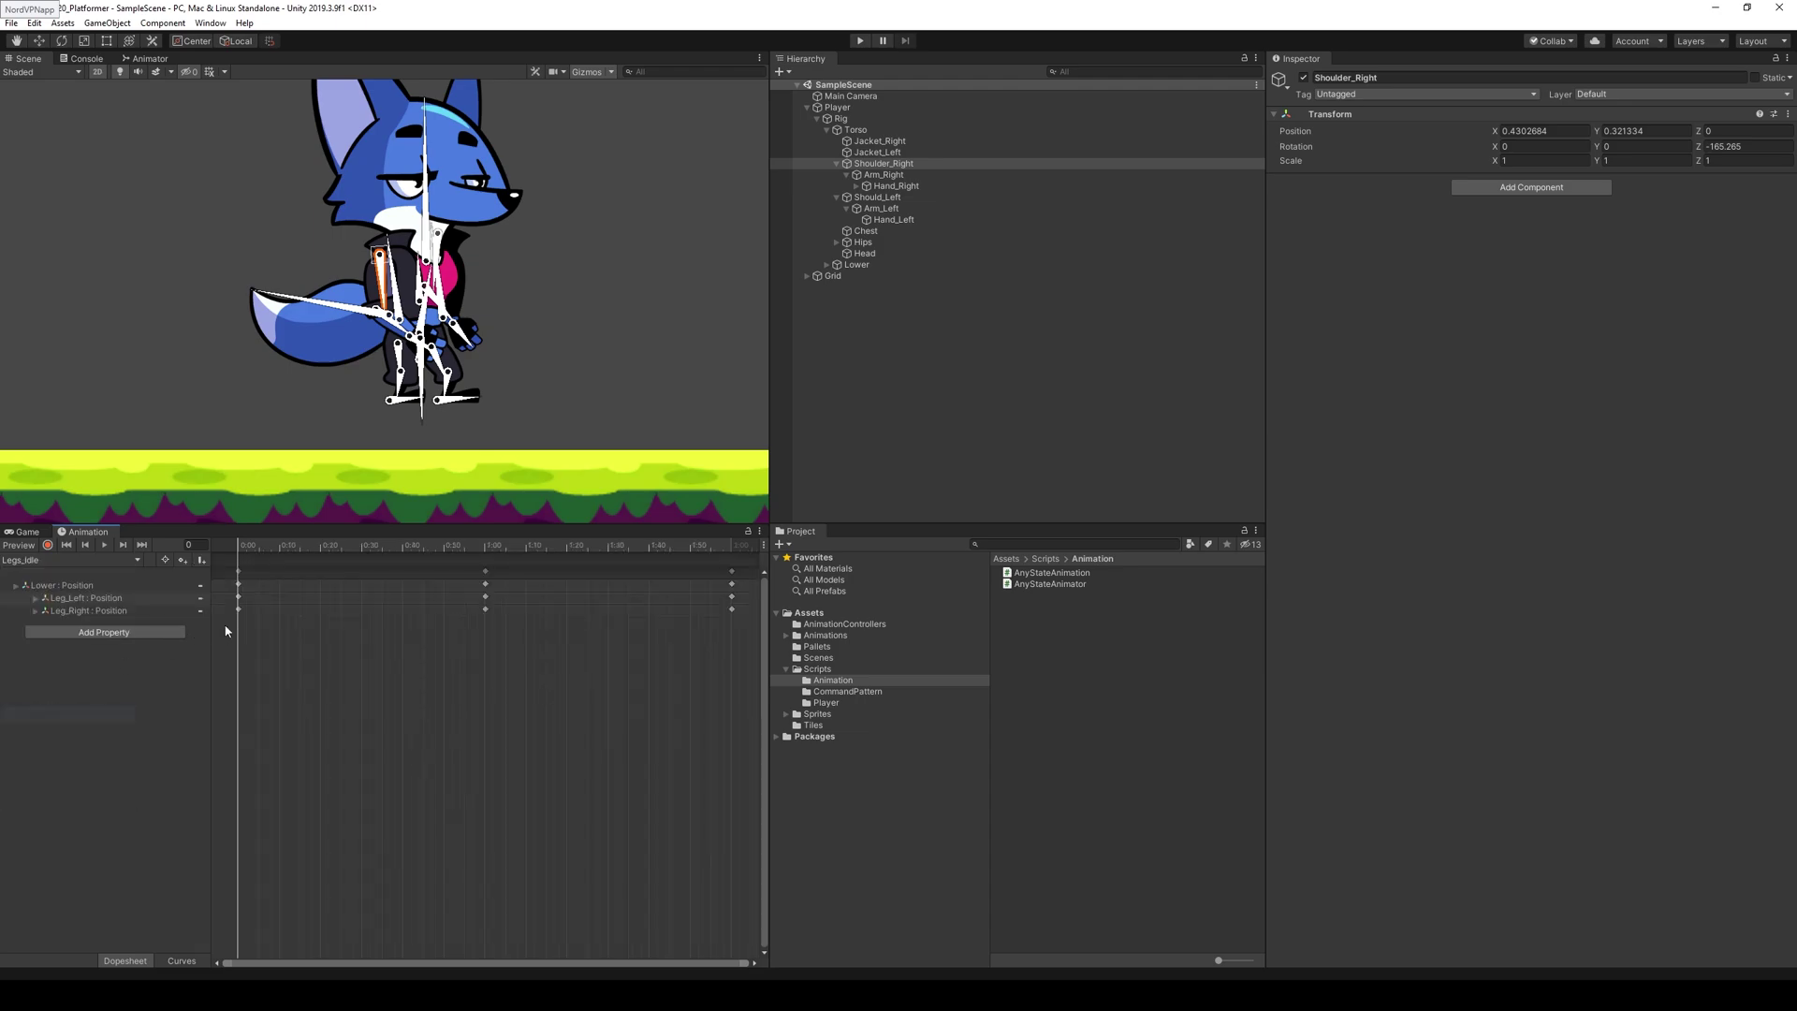
{"action": "left_click_drag", "start_coordinate": [225, 560], "coordinate": [226, 561]}
{"action": "left_click", "coordinate": [75, 560]}
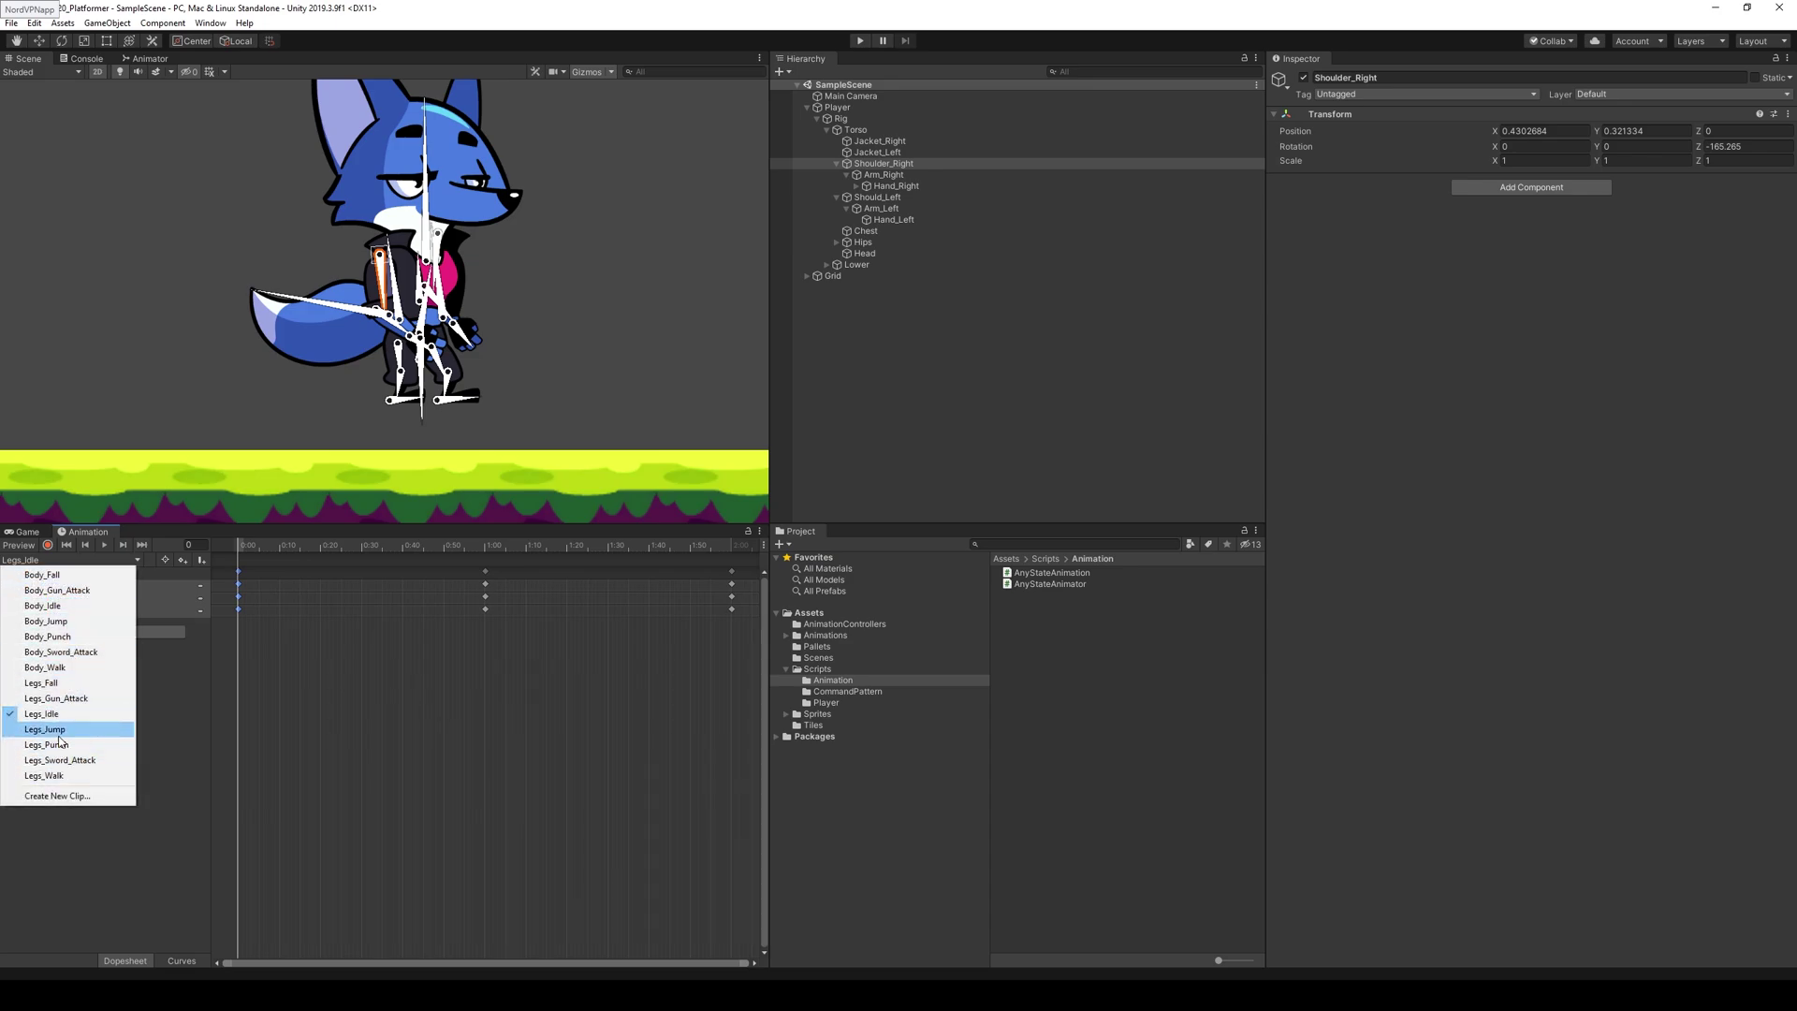
{"action": "left_click", "coordinate": [57, 698]}
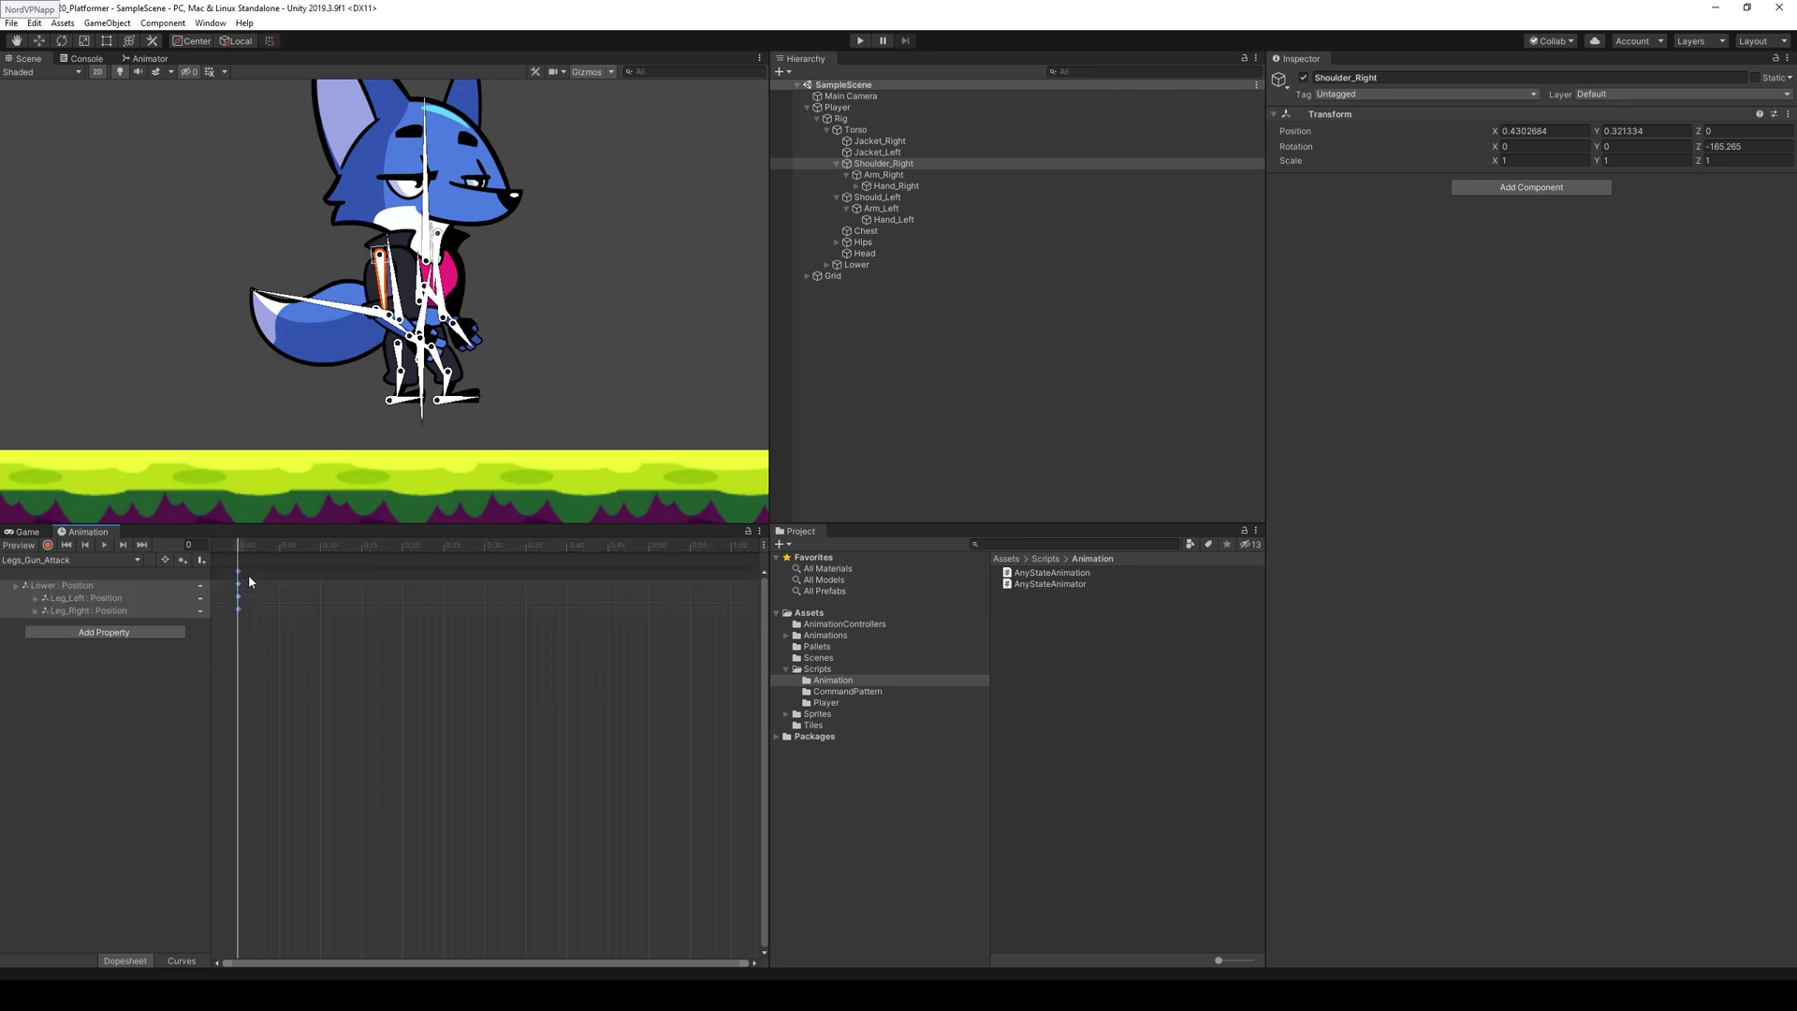
{"action": "left_click_drag", "start_coordinate": [236, 542], "coordinate": [211, 534]}
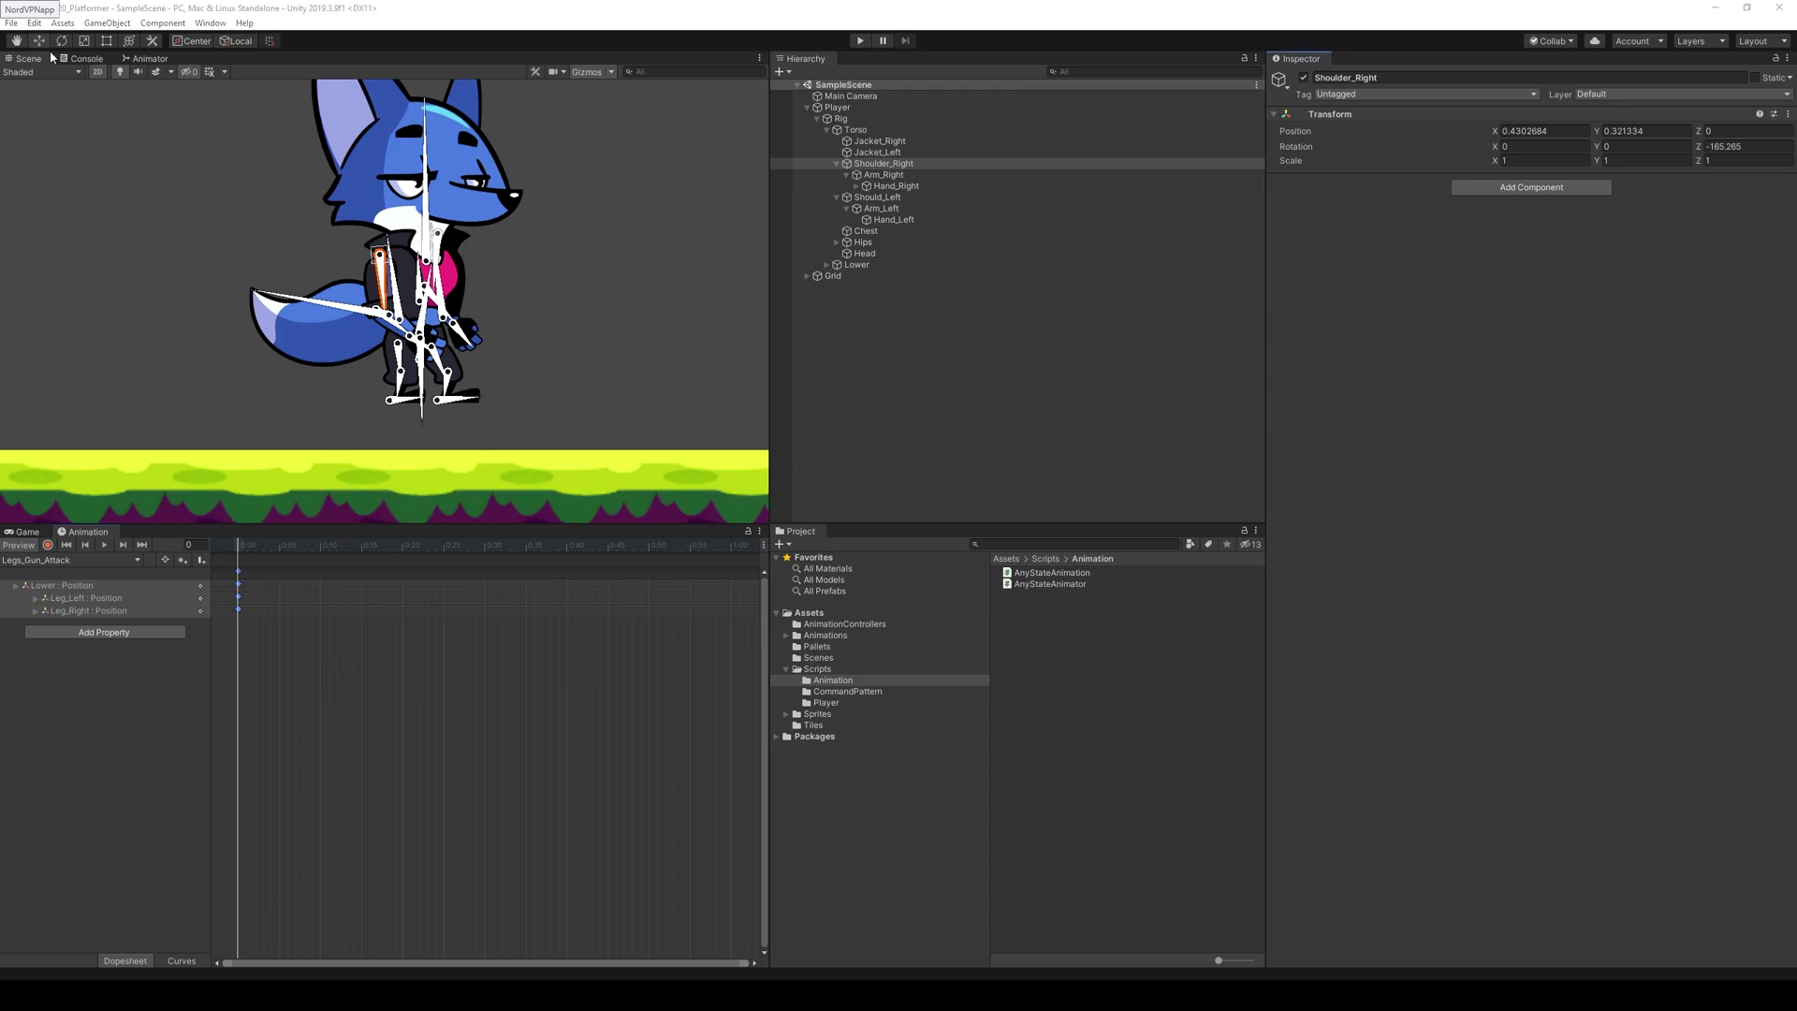
{"action": "left_click", "coordinate": [145, 59]}
- Insert Body_Gun_Attack as the middle motion between Body_Punch and Body_Sword_Attack, threshold 1
{"action": "left_click", "coordinate": [422, 277]}
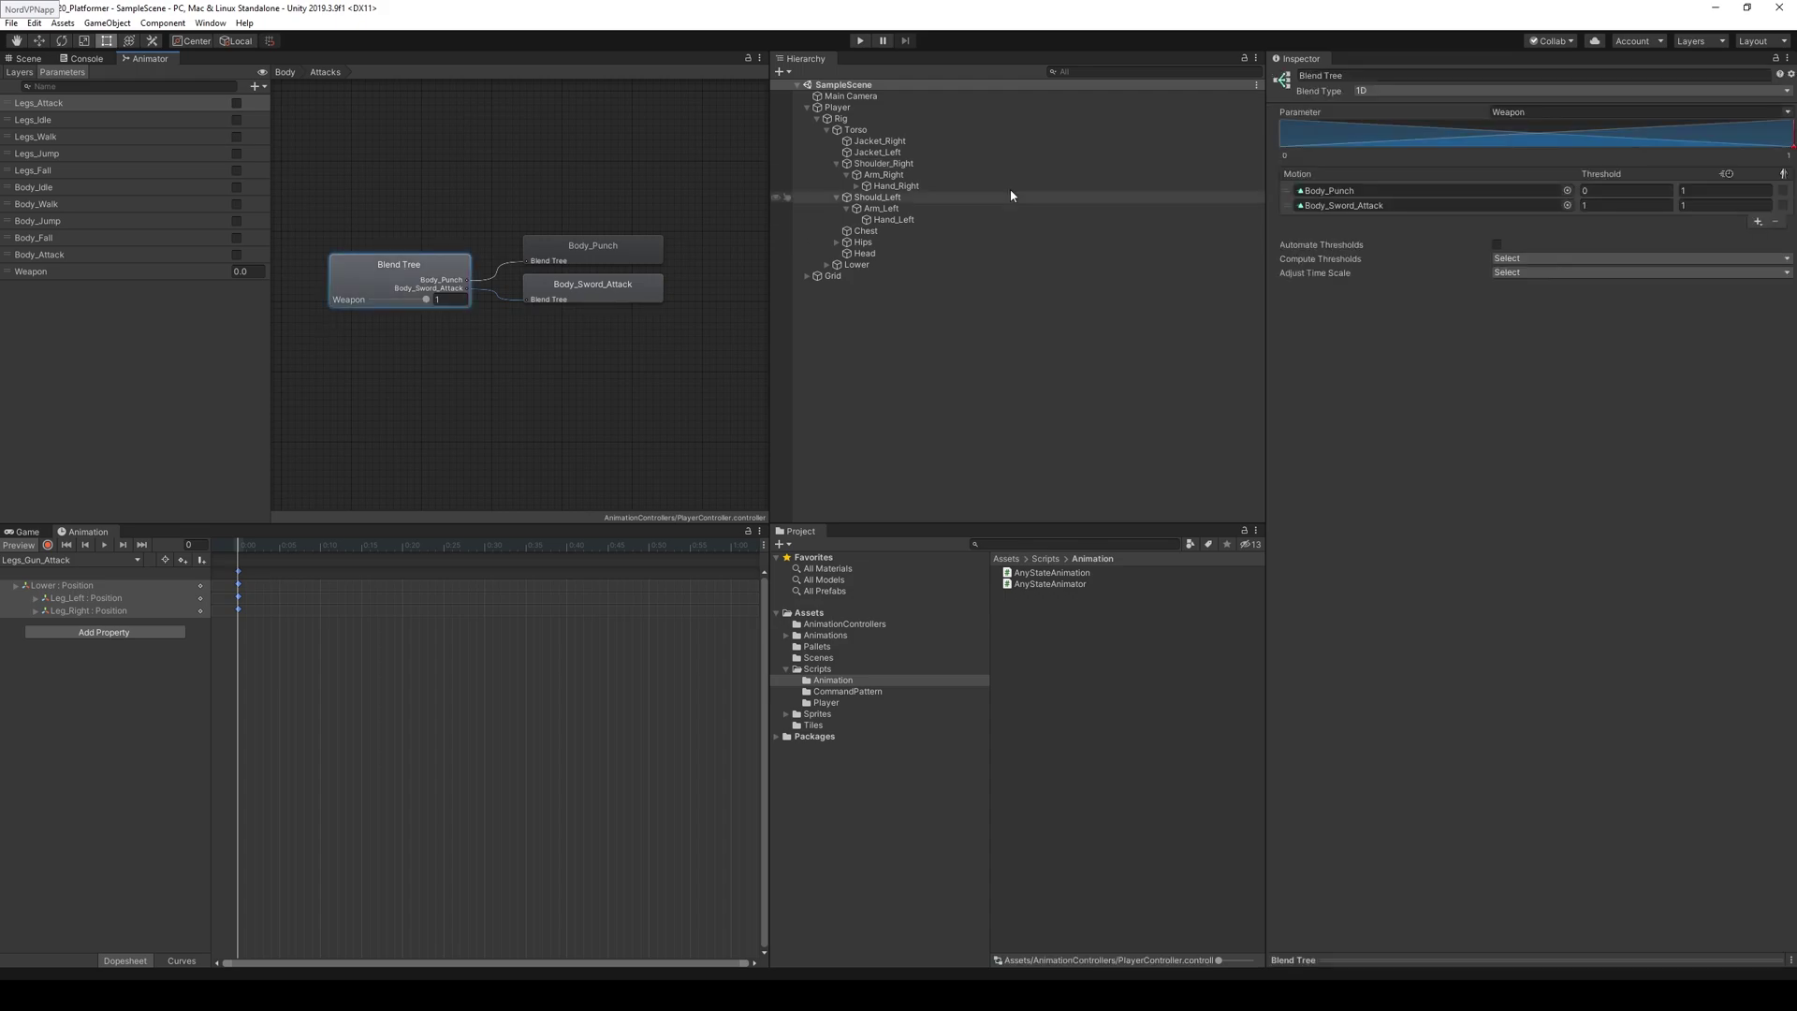
{"action": "left_click", "coordinate": [1757, 221]}
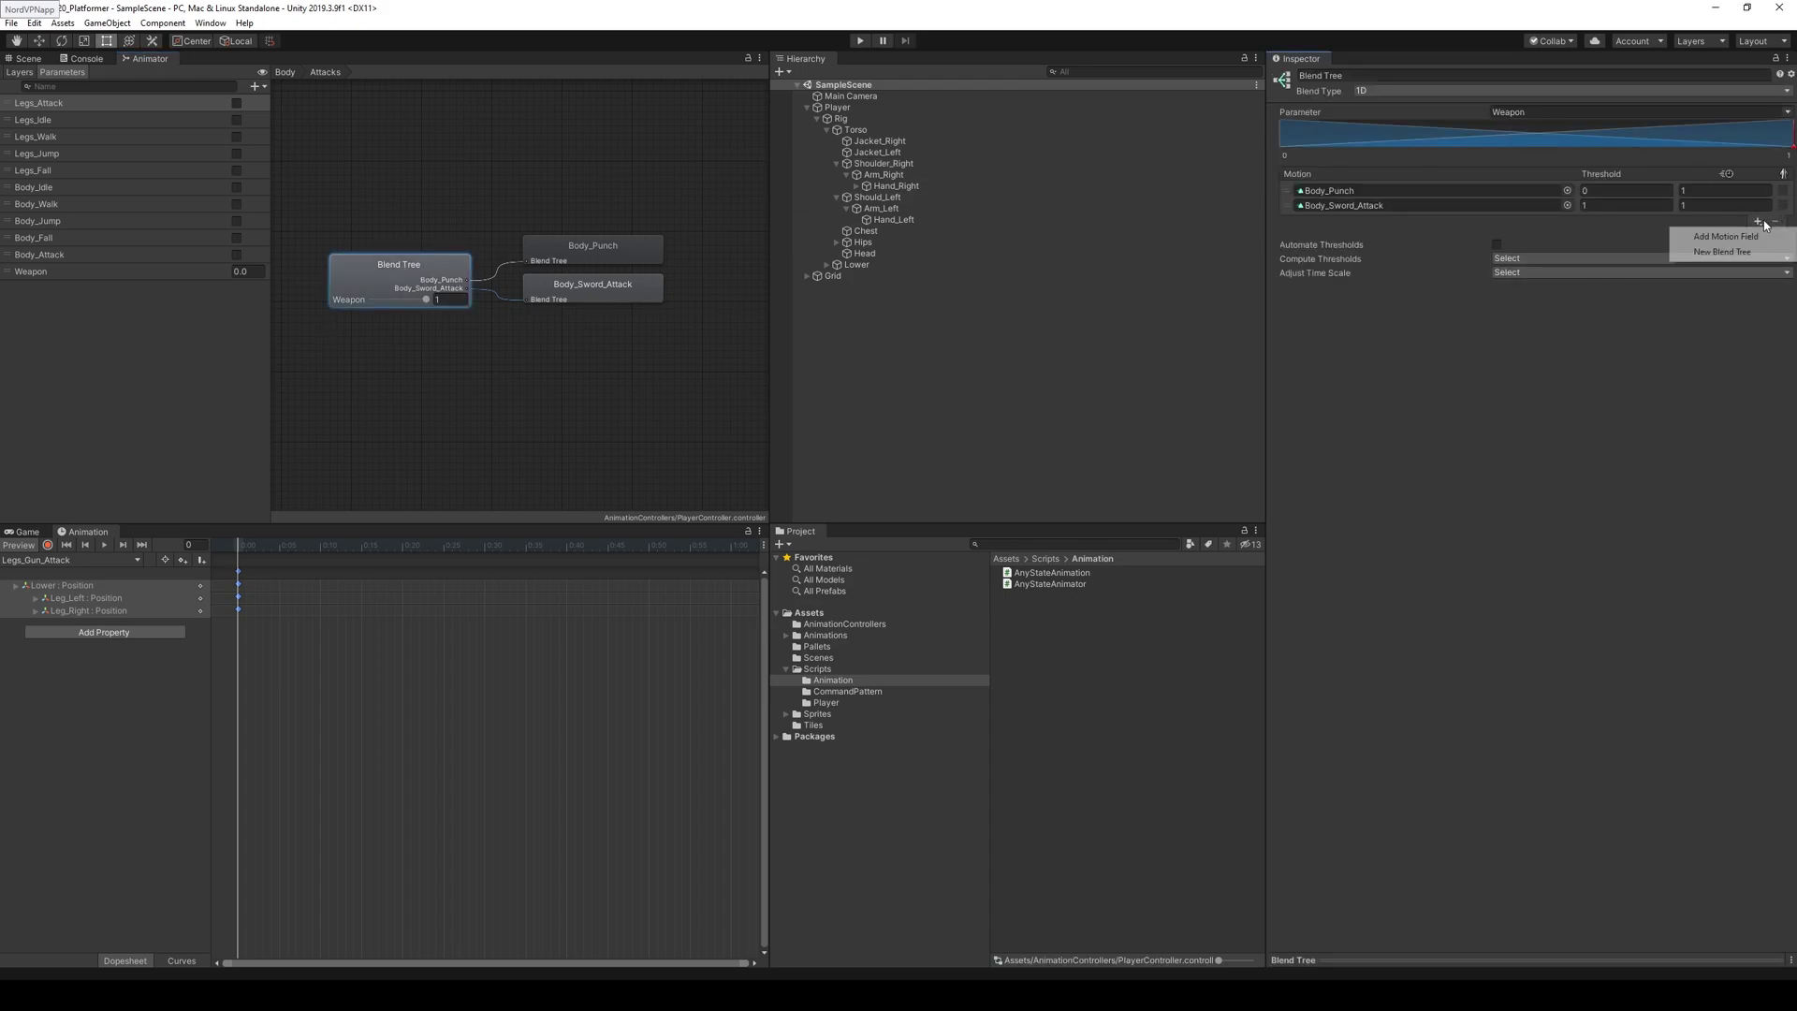
{"action": "left_click", "coordinate": [1708, 234]}
{"action": "left_click_drag", "start_coordinate": [1330, 224], "coordinate": [1329, 205]}
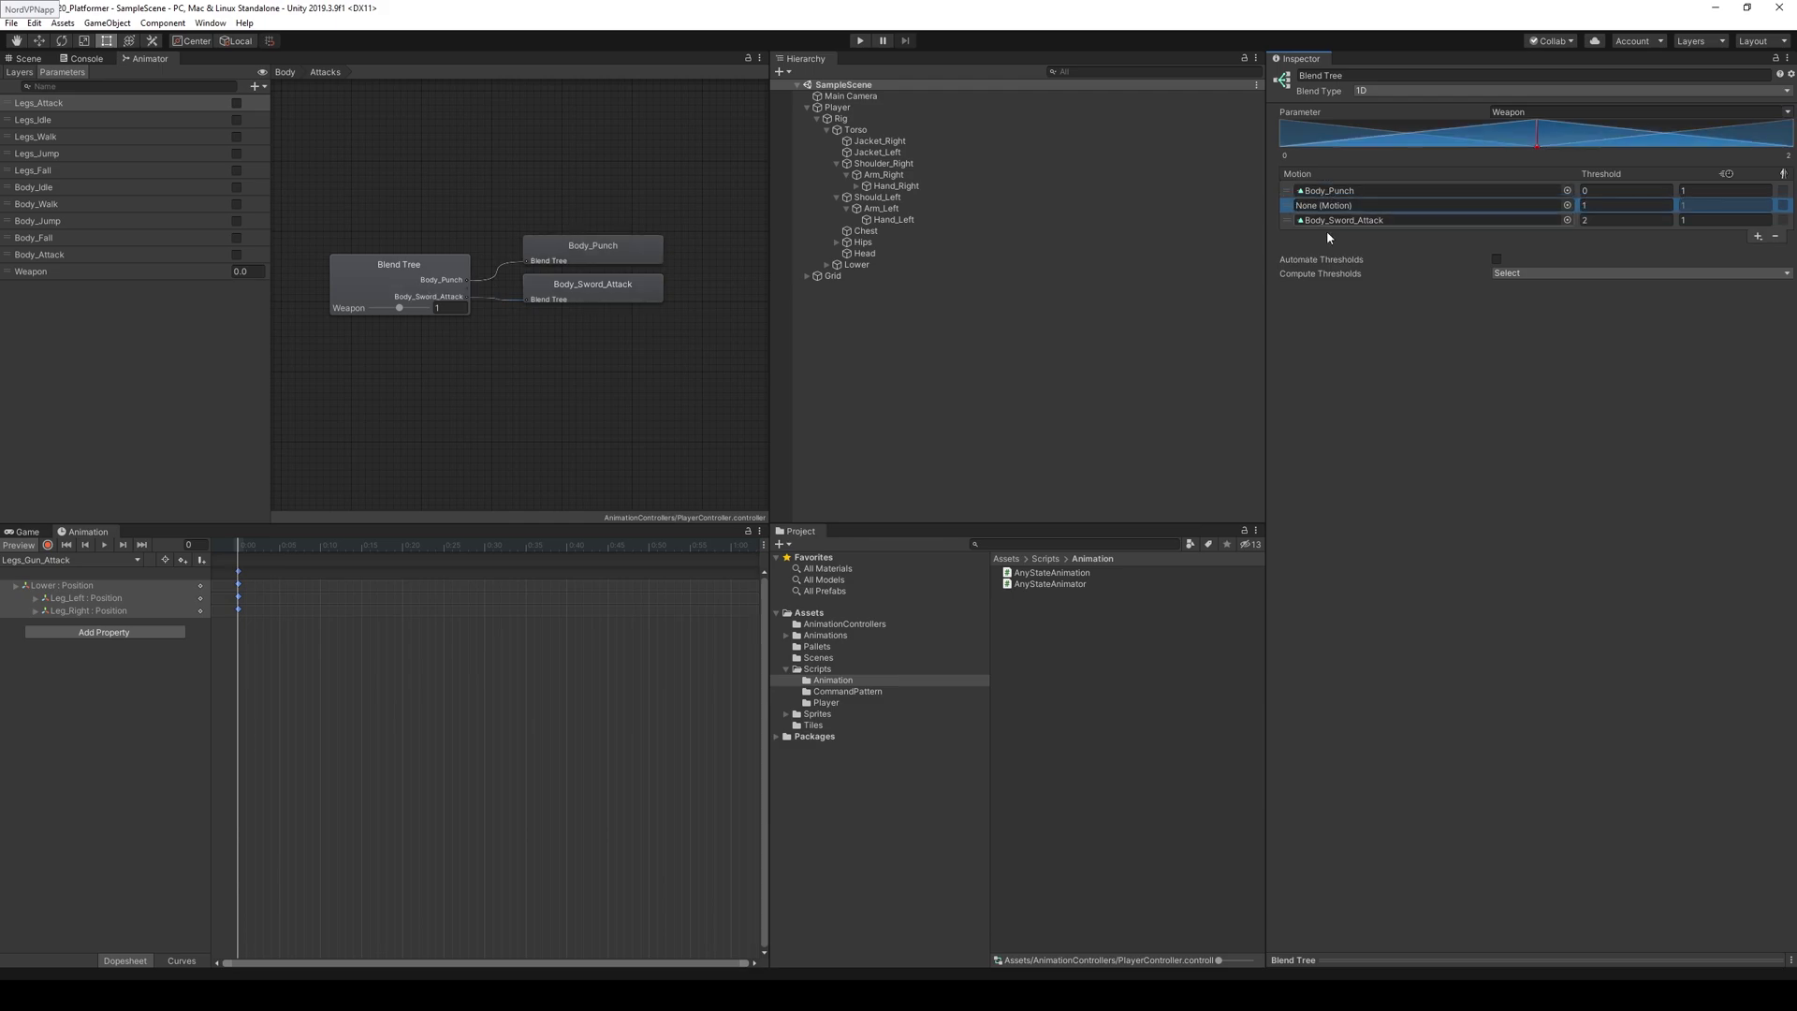
{"action": "left_click", "coordinate": [1567, 205]}
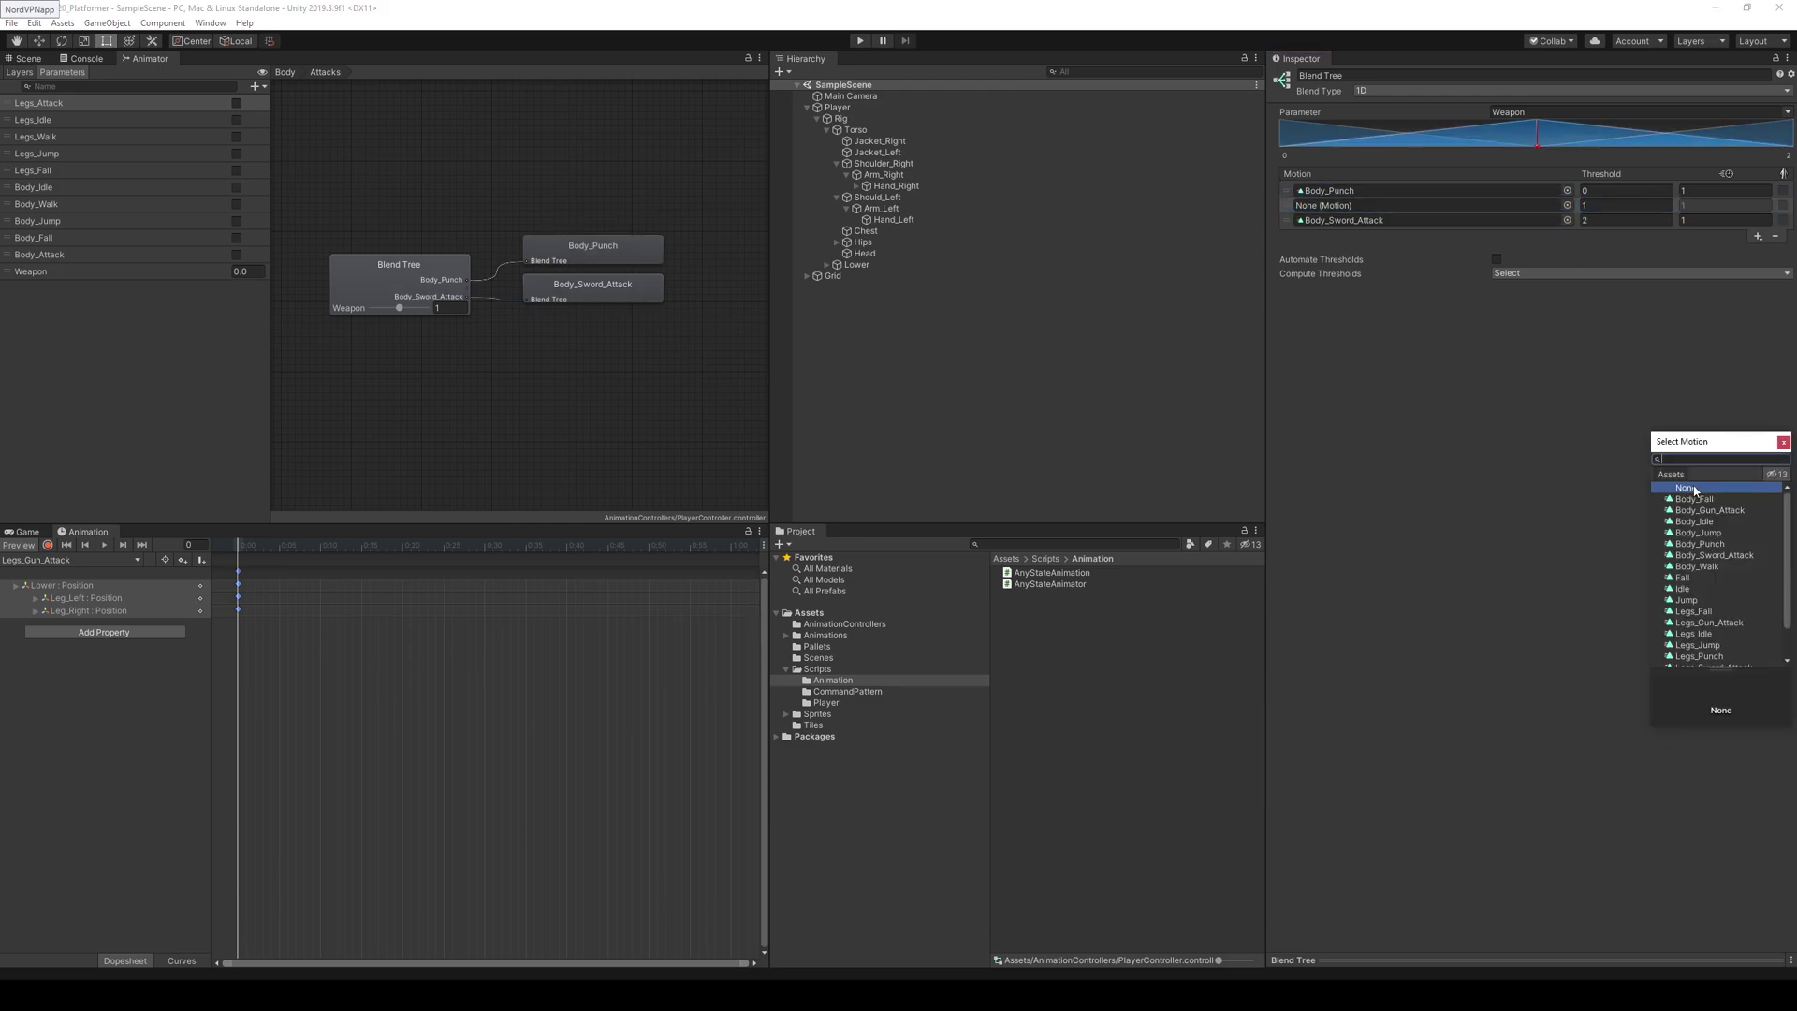
{"action": "type", "text": "gun"}
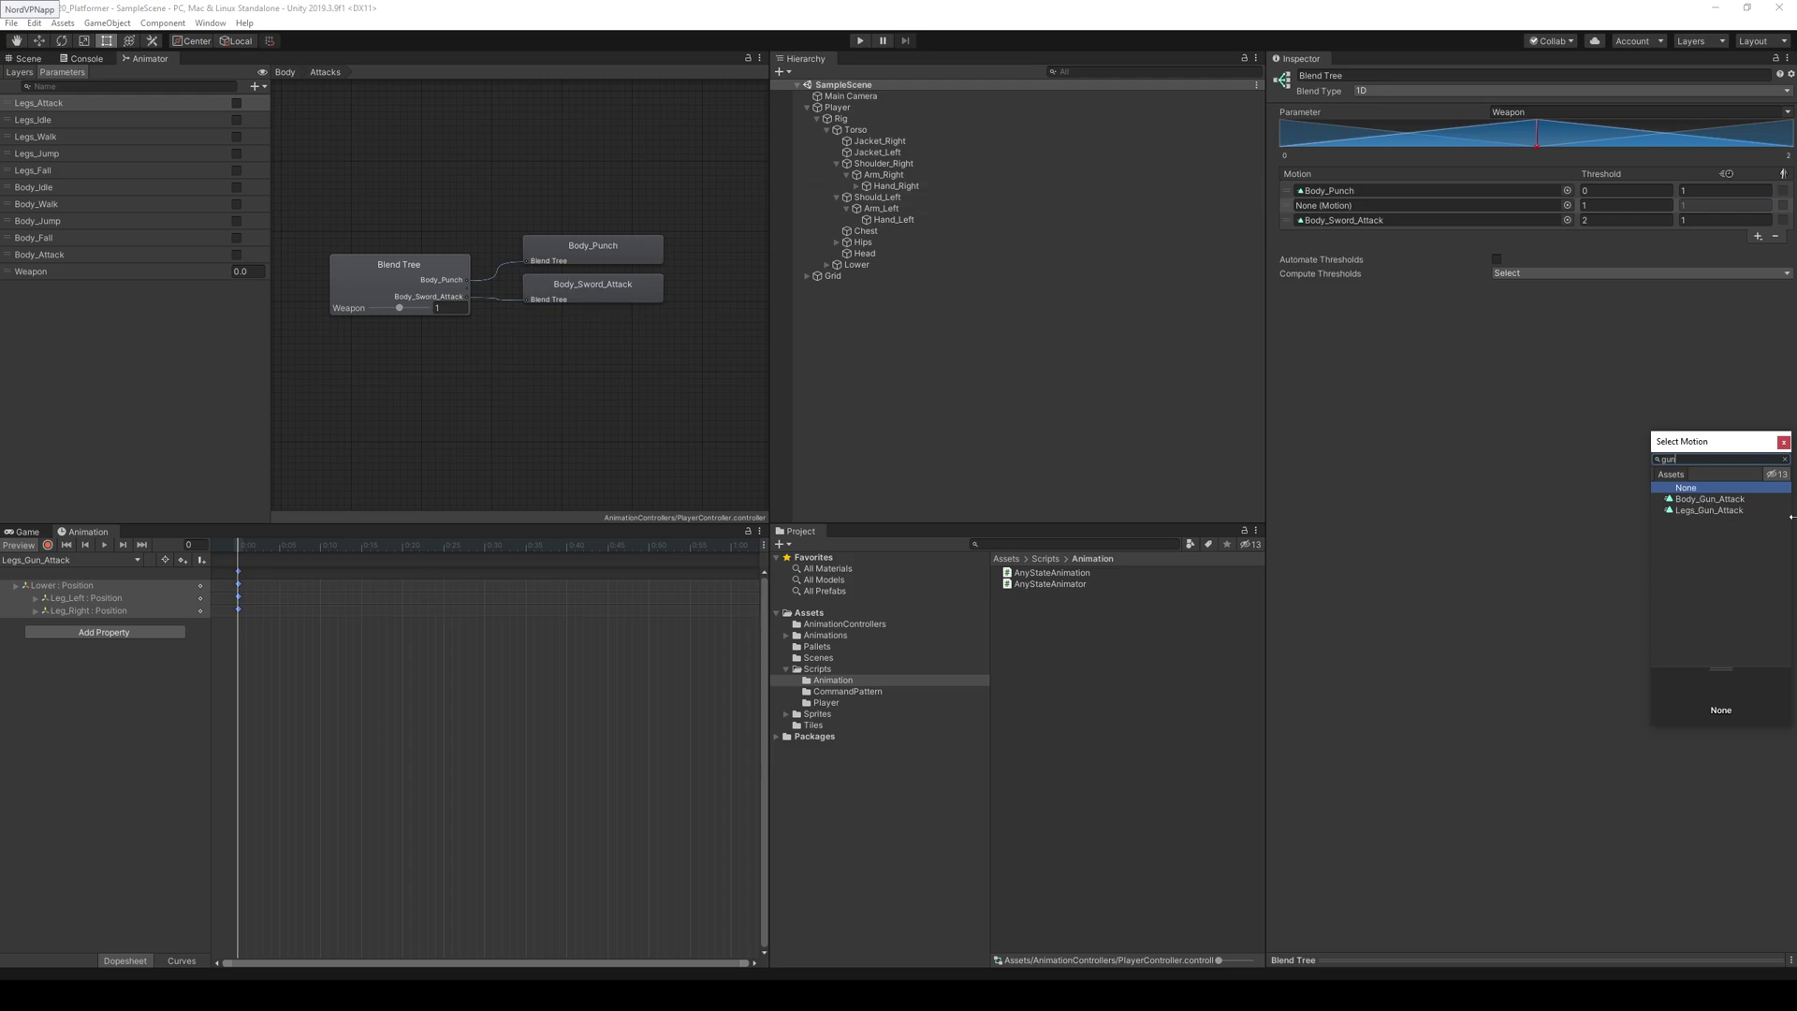
{"action": "double_click", "coordinate": [1699, 500]}
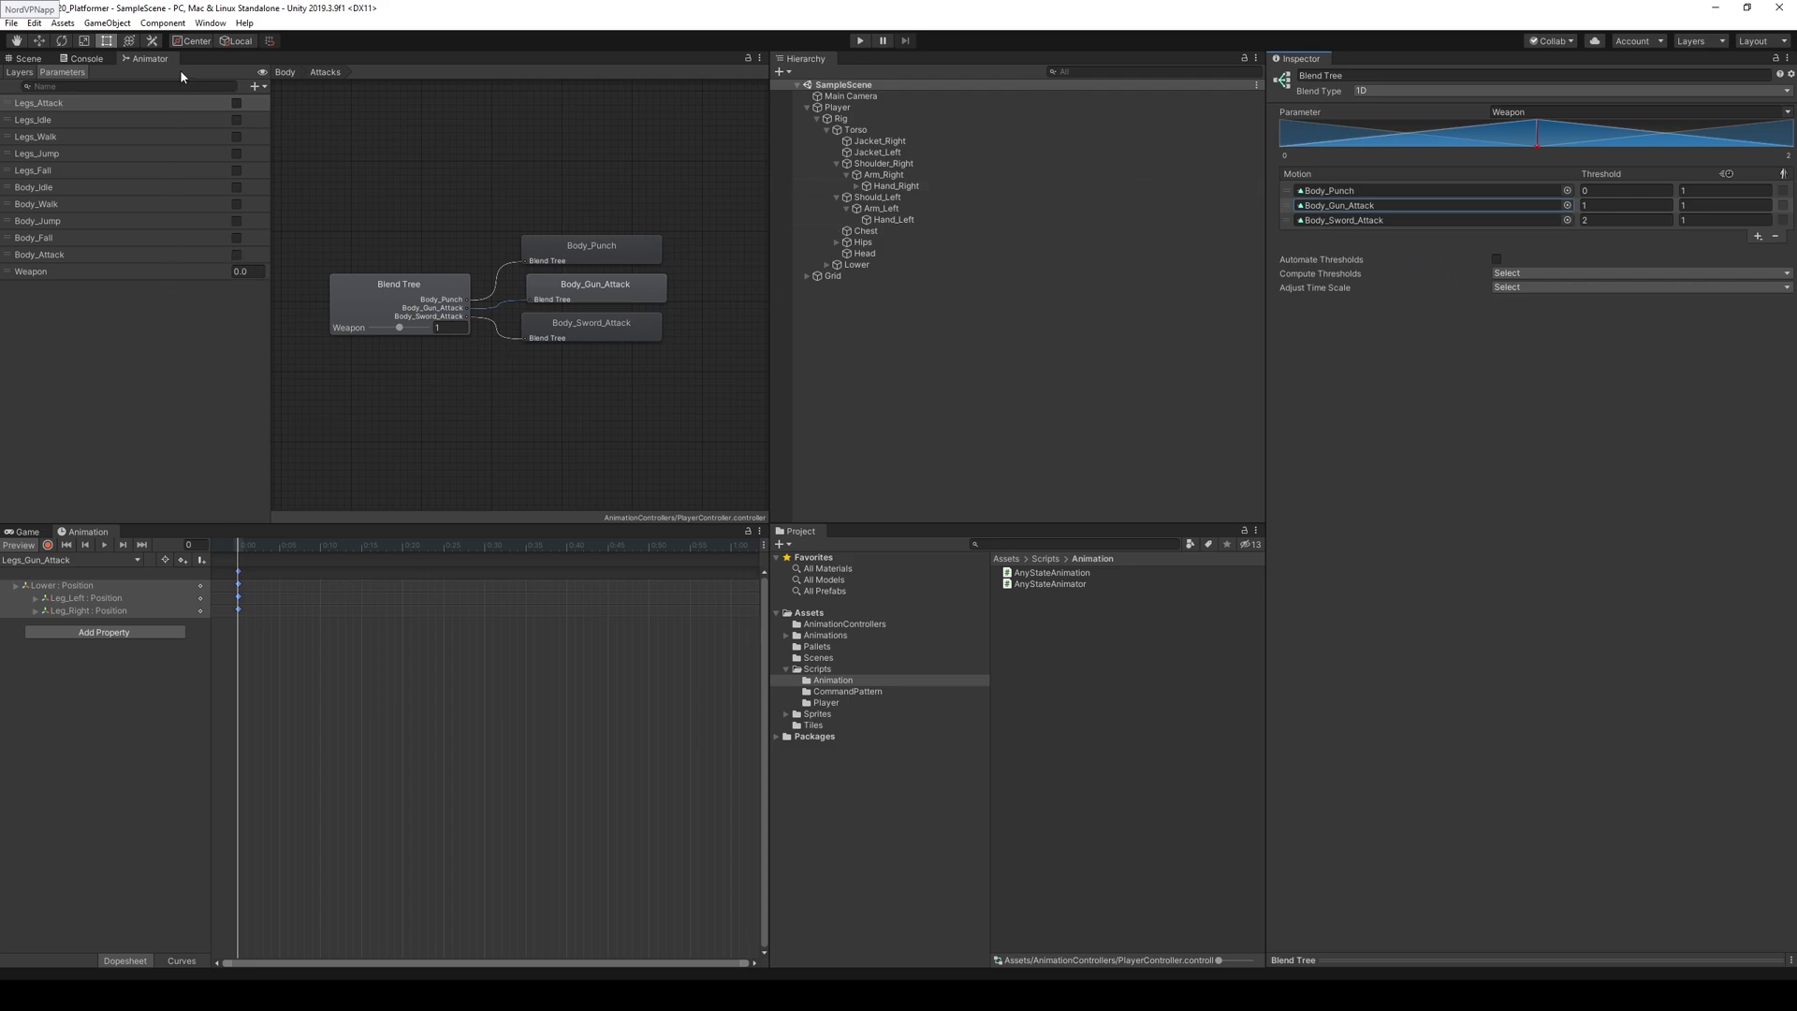
{"action": "left_click", "coordinate": [284, 72]}
- On the Legs layer, insert Legs_Gun_Attack as the second motion of the Attacks blend tree
{"action": "left_click", "coordinate": [19, 72]}
{"action": "left_click", "coordinate": [66, 132]}
{"action": "double_click", "coordinate": [647, 384]}
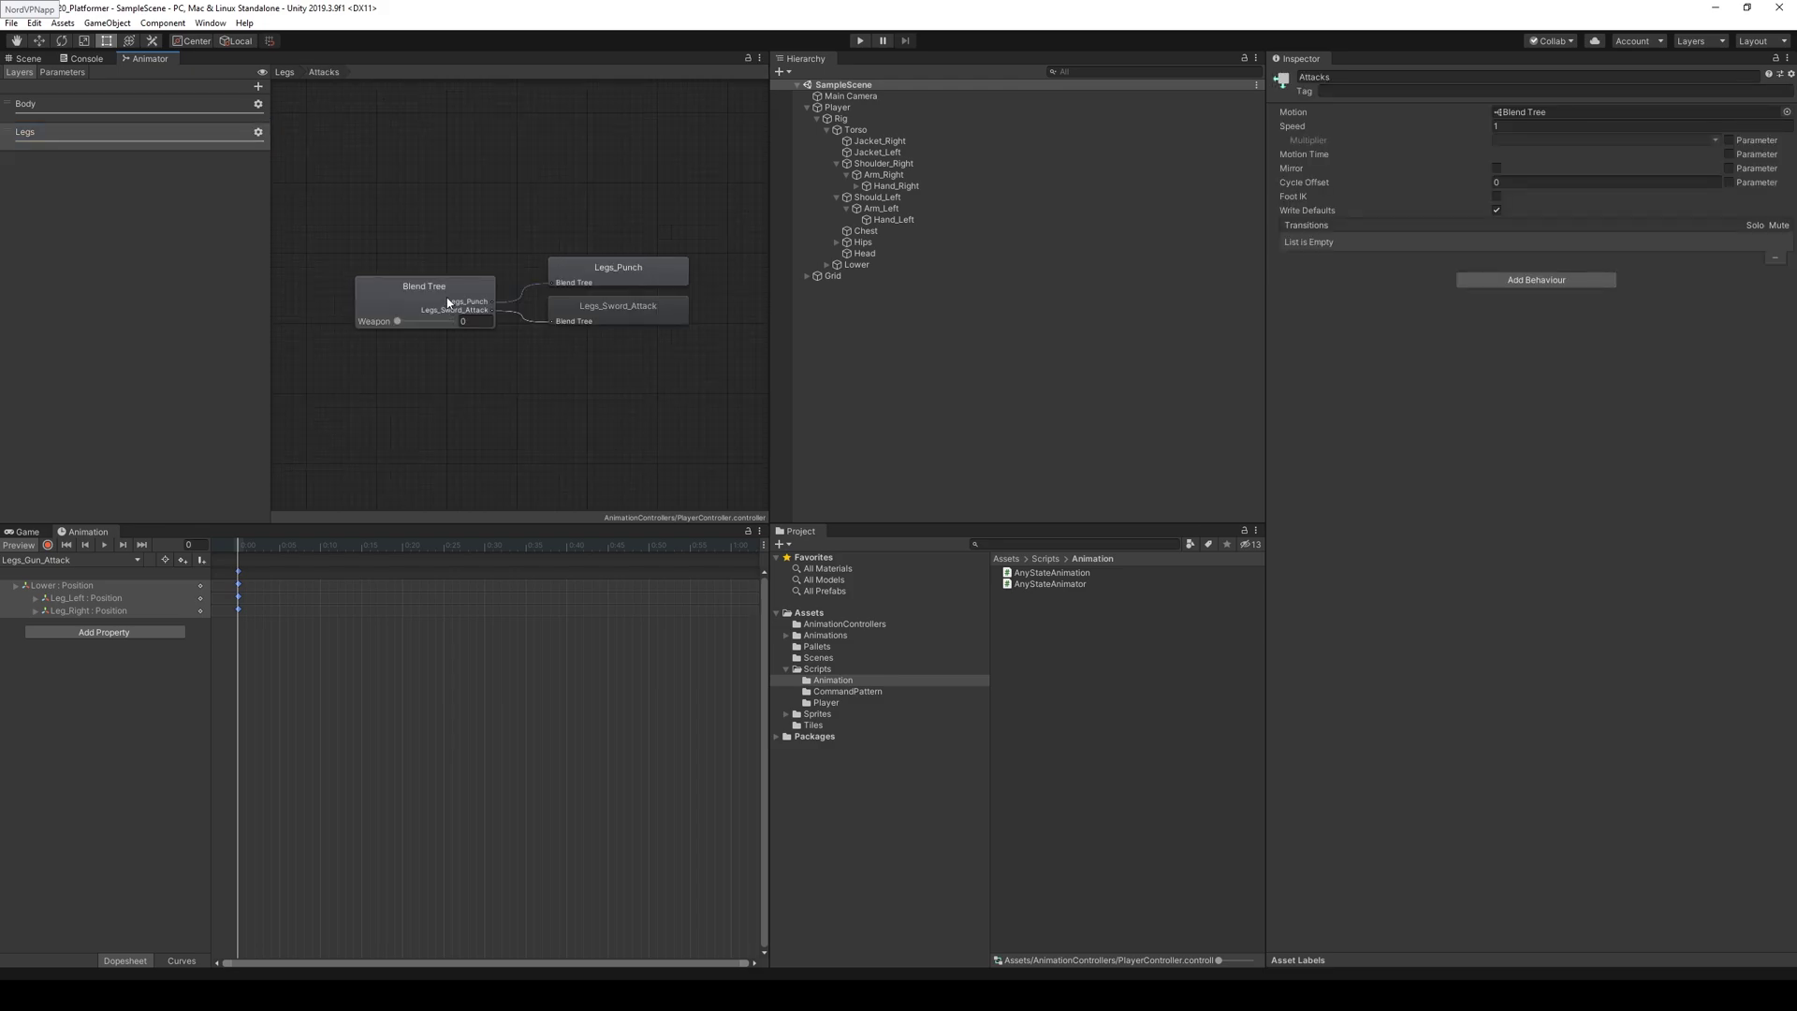
{"action": "left_click", "coordinate": [1757, 222]}
{"action": "left_click", "coordinate": [1757, 234]}
{"action": "left_click_drag", "start_coordinate": [1290, 221], "coordinate": [1292, 206]}
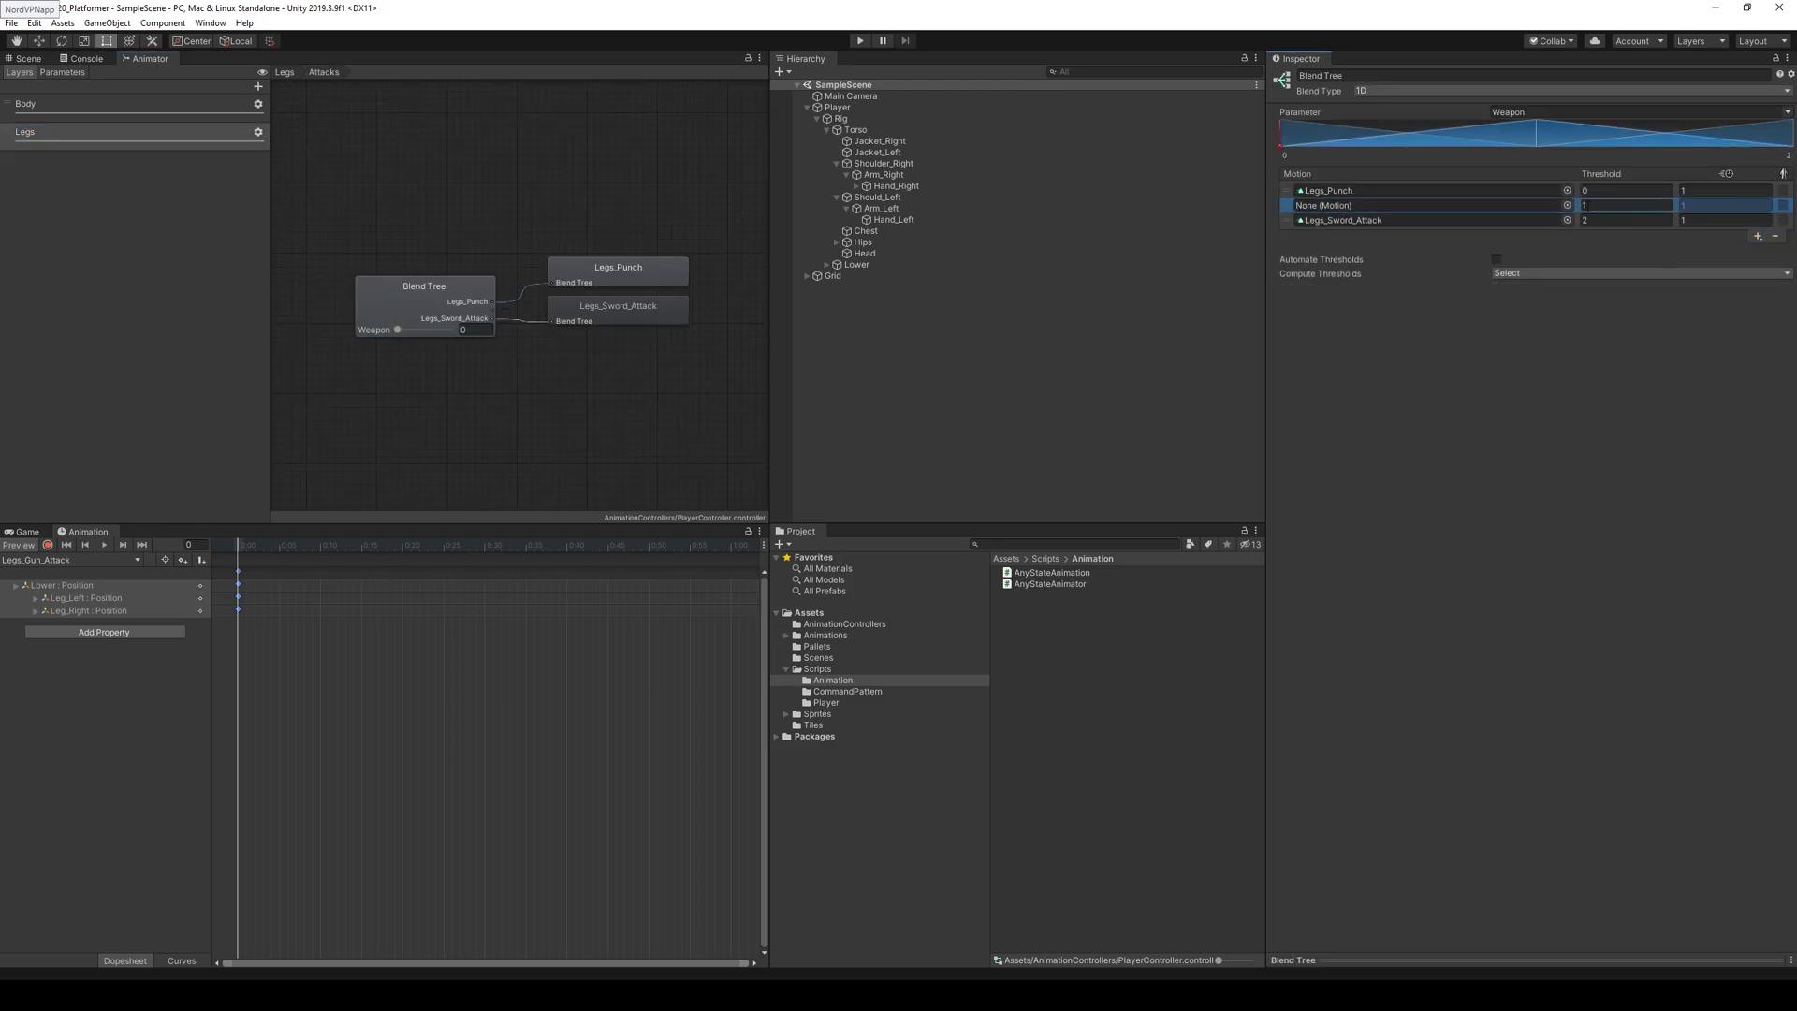
{"action": "left_click", "coordinate": [1567, 205]}
{"action": "type", "text": "gun"}
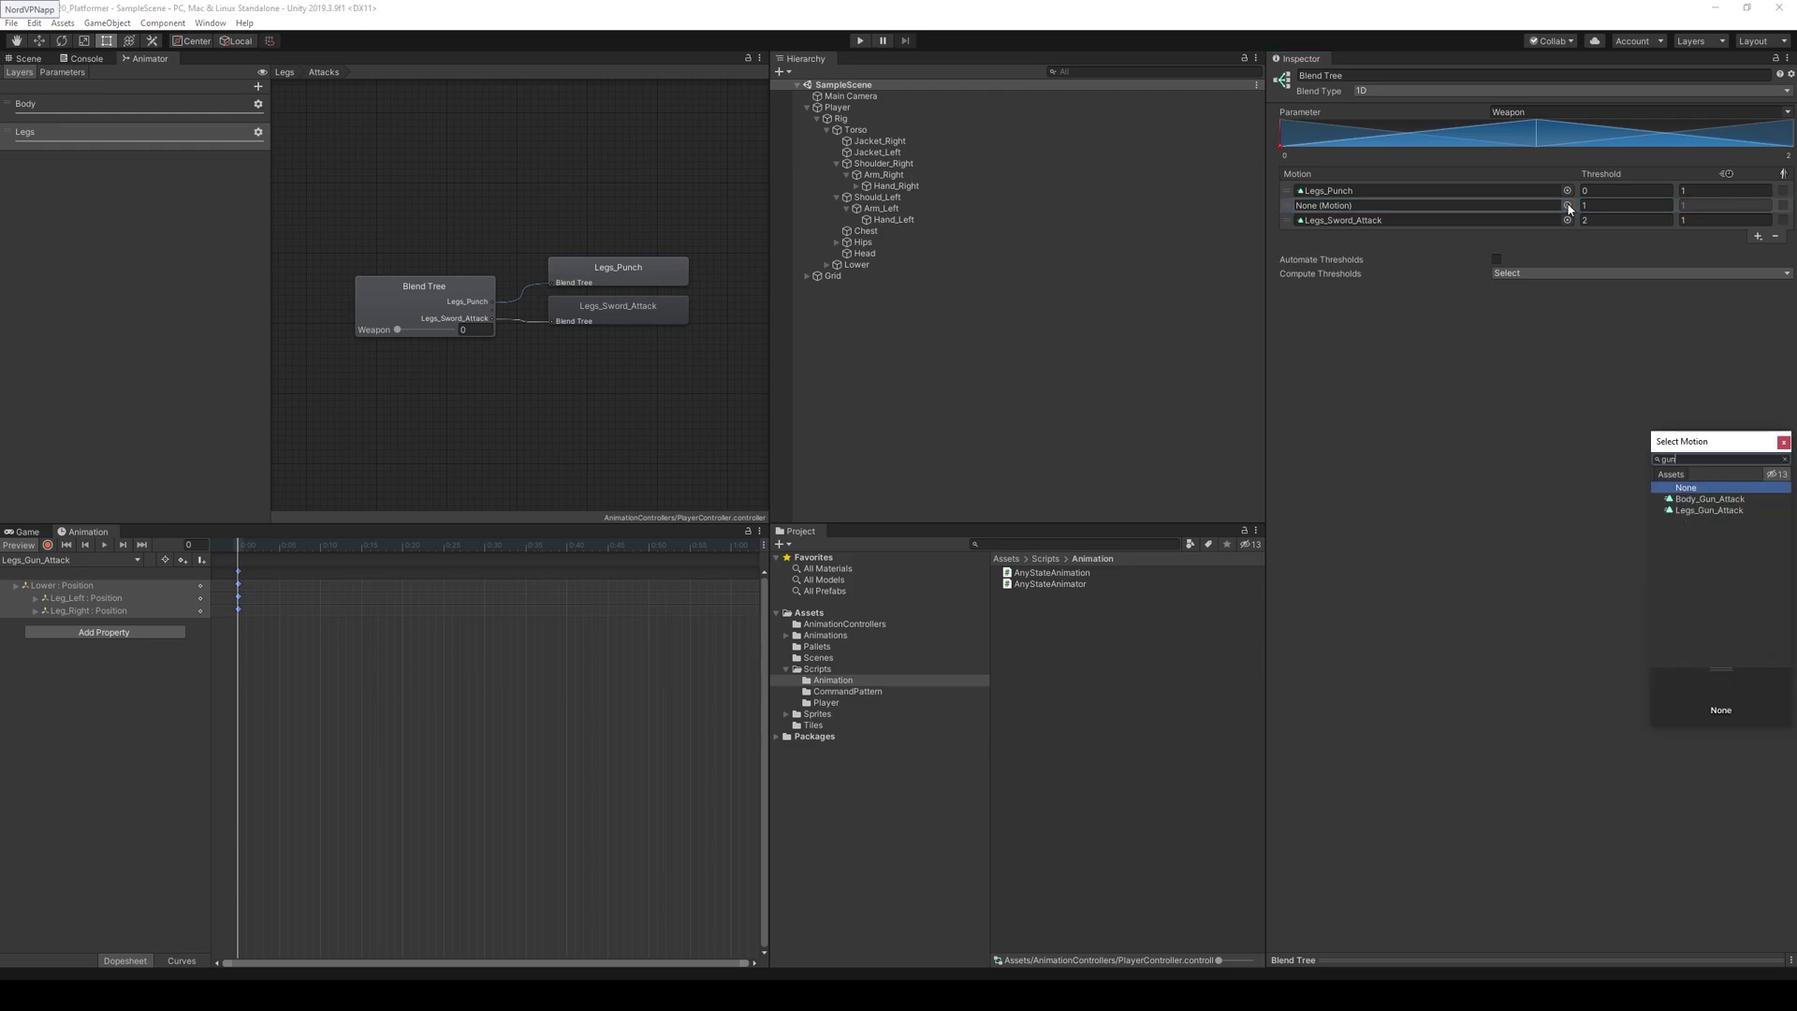
{"action": "double_click", "coordinate": [1724, 510]}
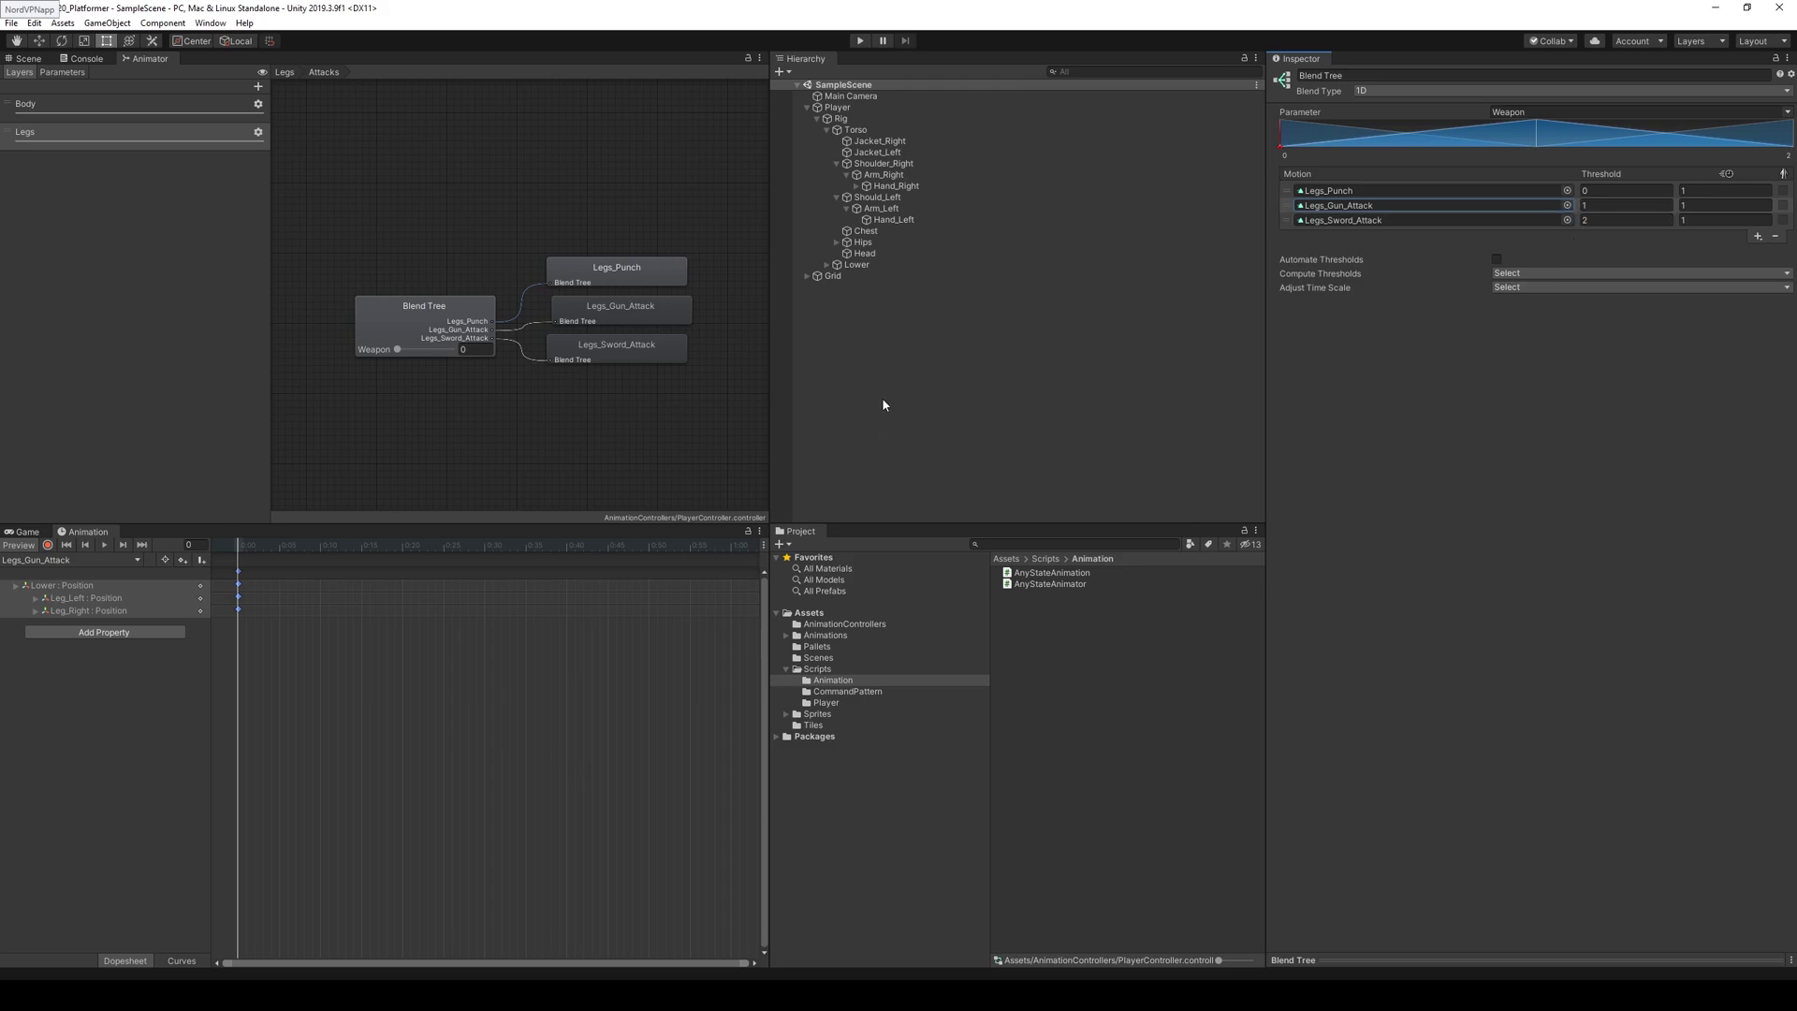
{"action": "left_click", "coordinate": [425, 313]}
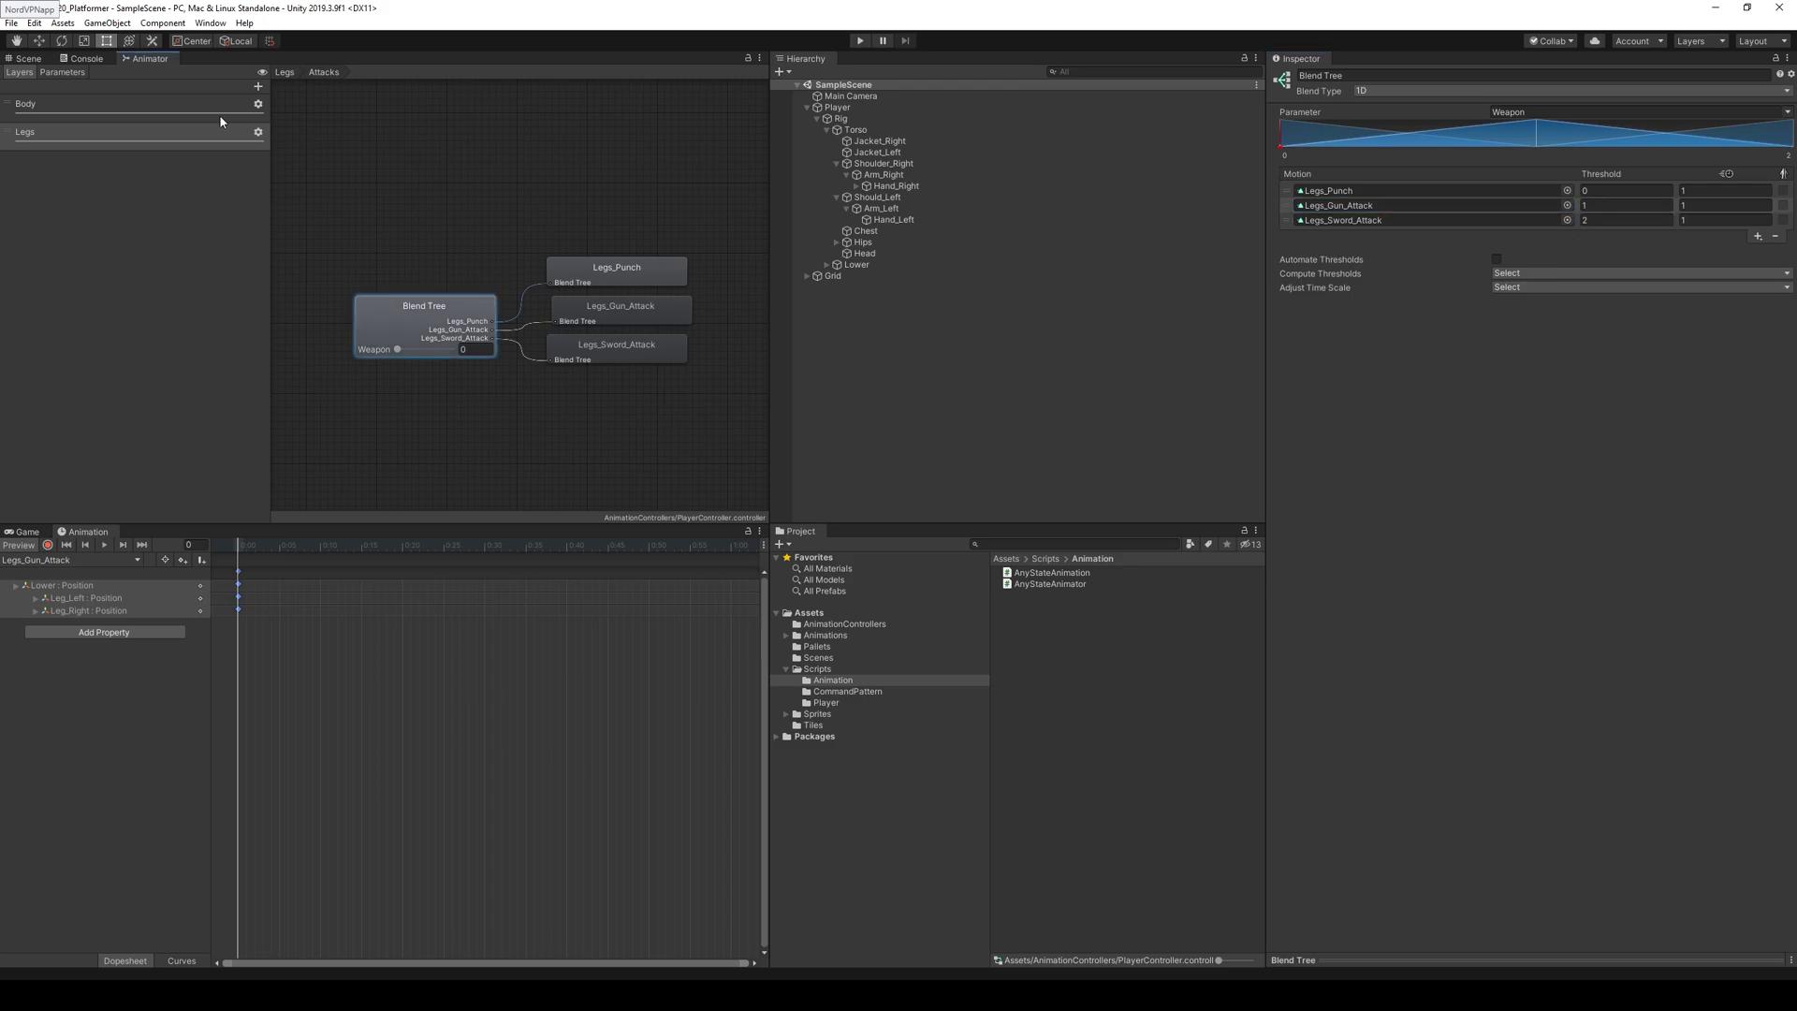
{"action": "left_click", "coordinate": [22, 59]}
{"action": "left_click", "coordinate": [859, 40]}
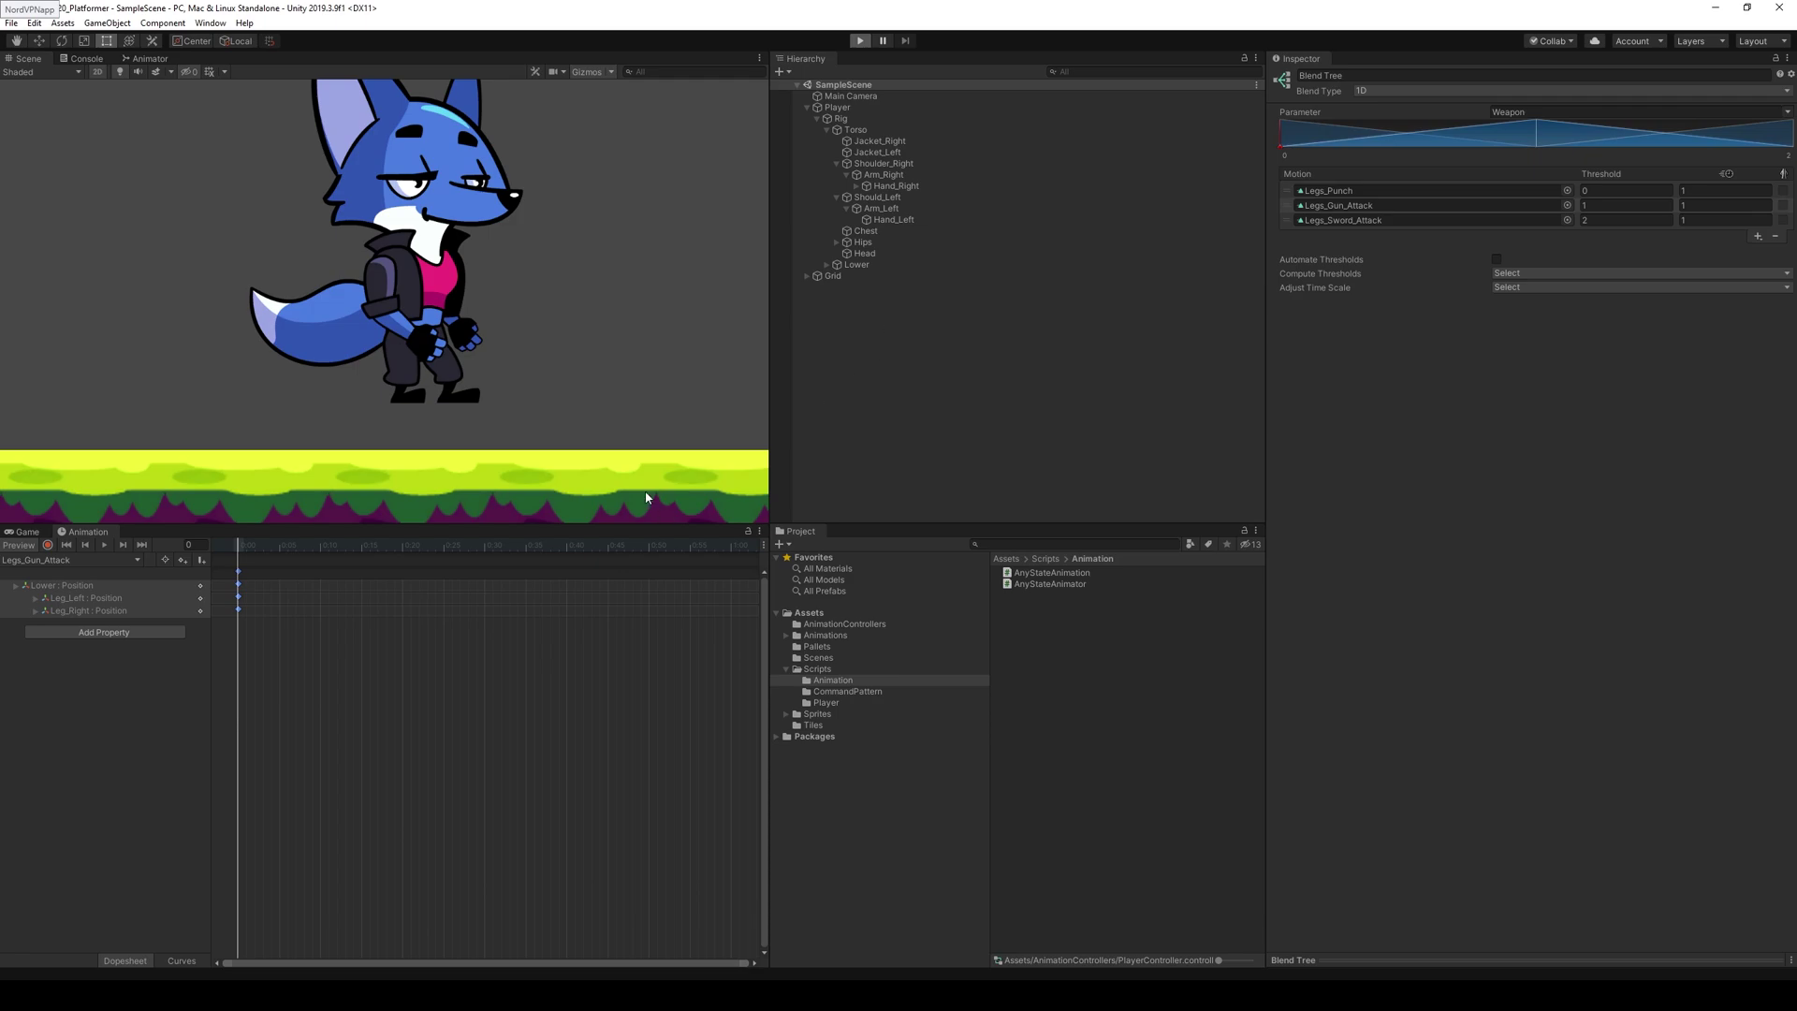
{"action": "key", "text": "a"}
{"action": "key", "text": "ctrl"}
{"action": "key", "text": "2"}
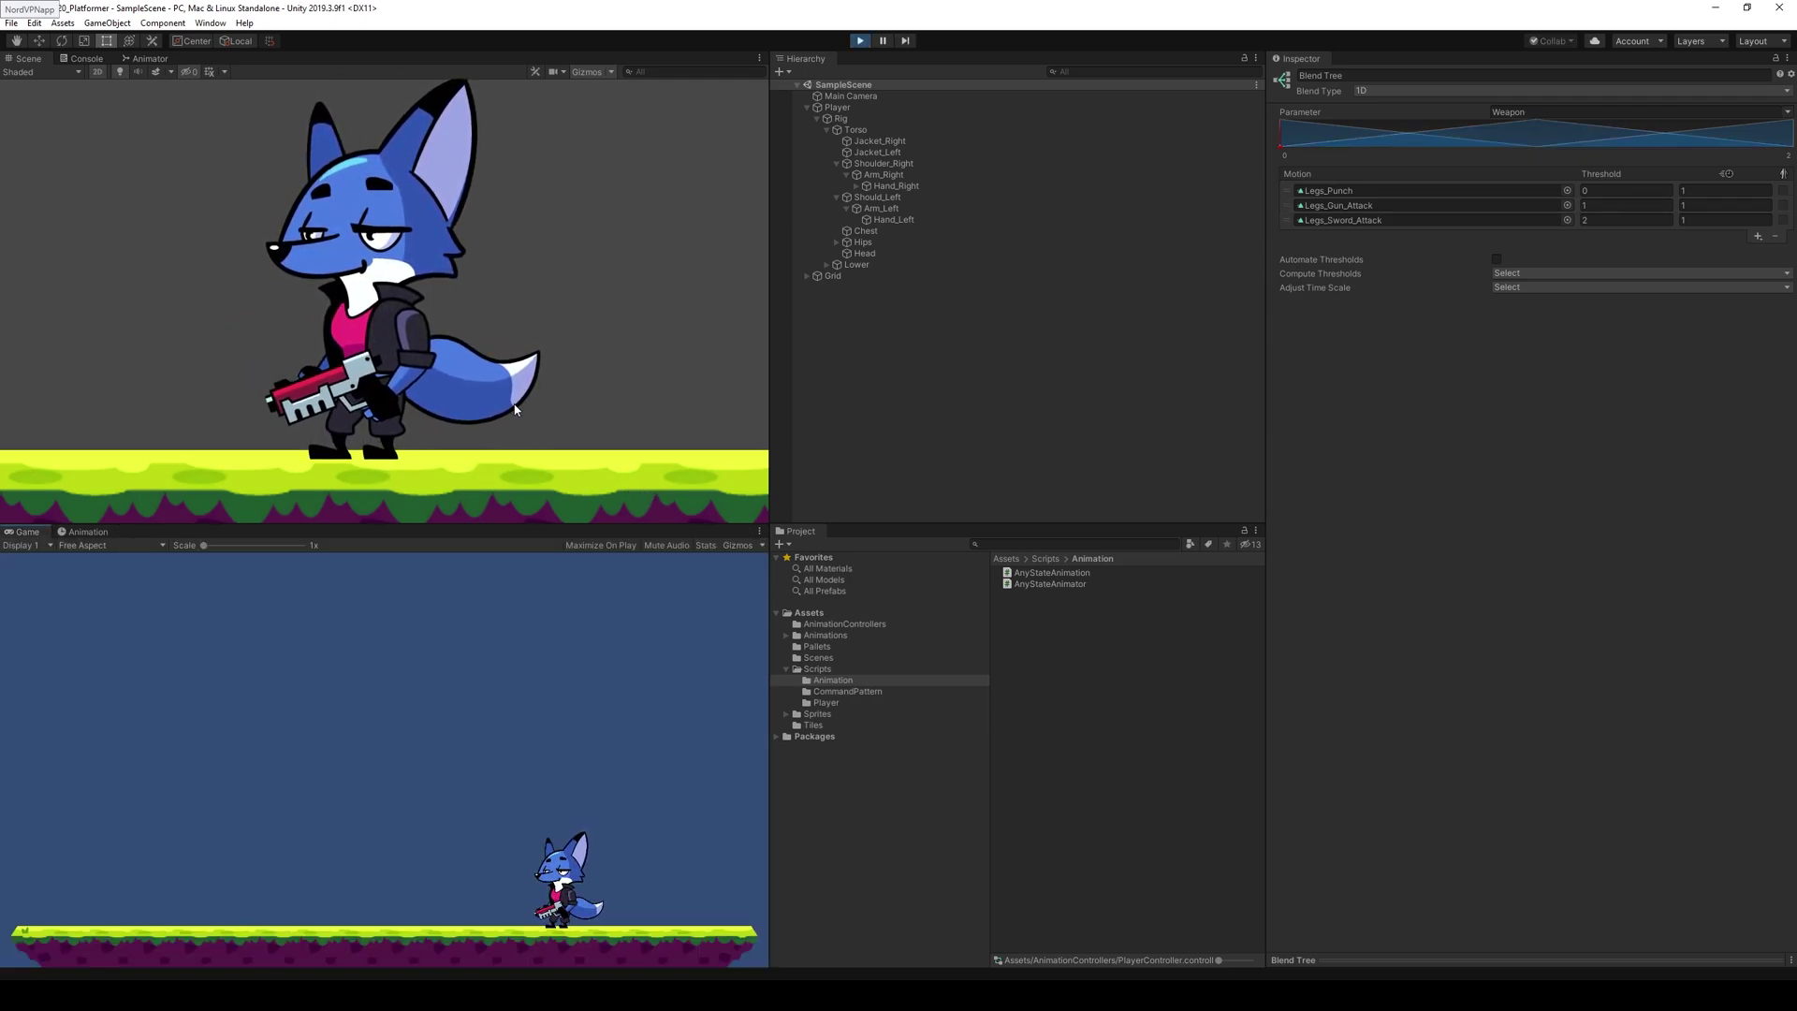
{"action": "key", "text": "ctrl"}
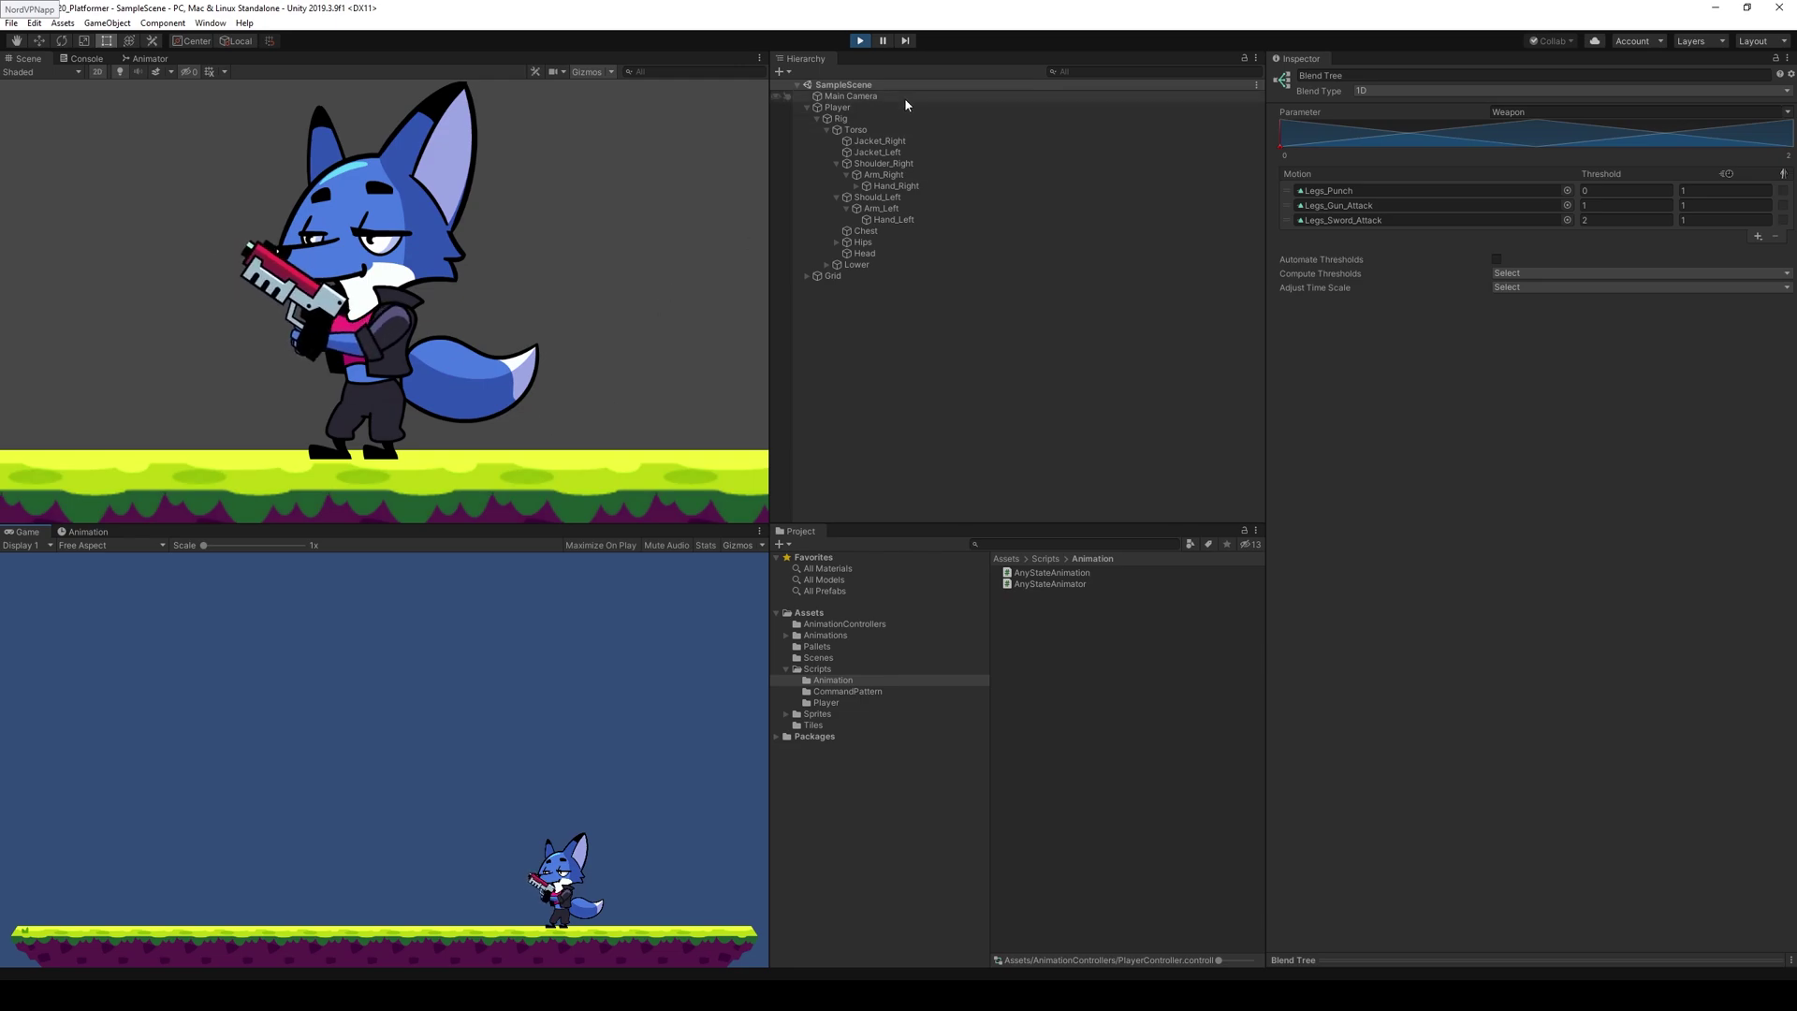
{"action": "key", "text": "ctrl+p"}
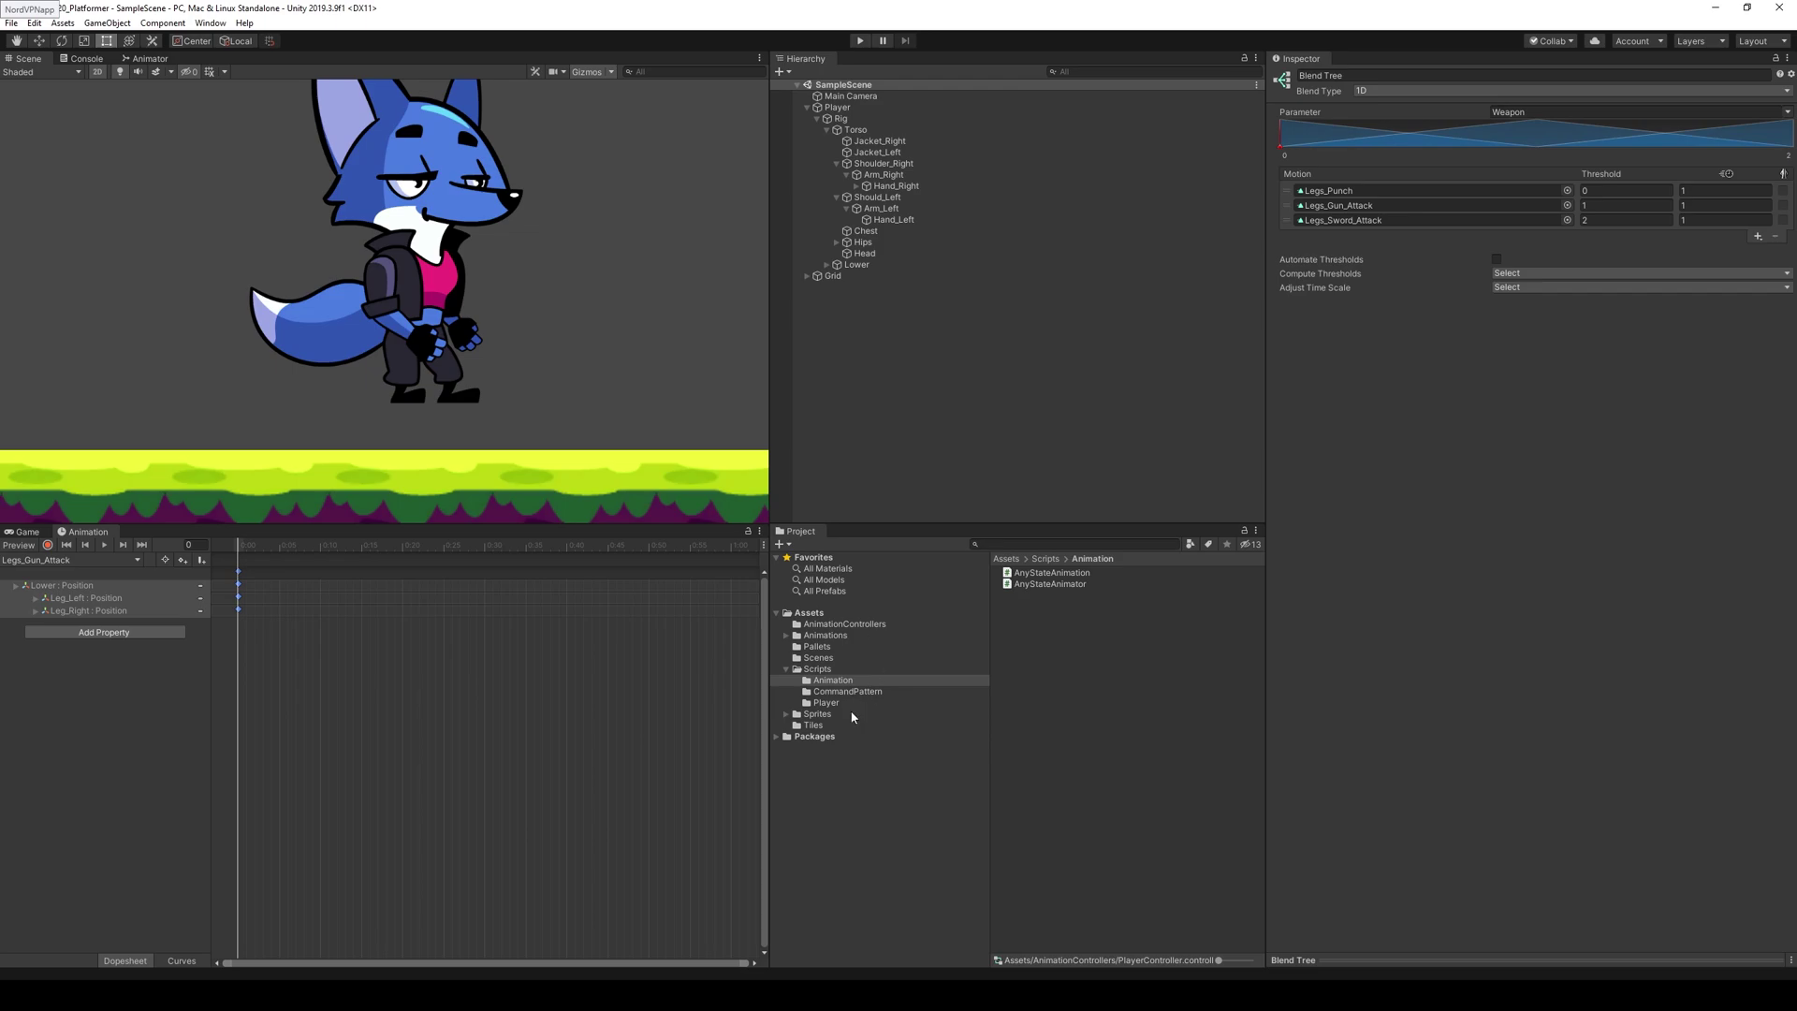
- Uncheck Loop Time on the Legs_Gun_Attack clip
{"action": "left_click", "coordinate": [825, 636]}
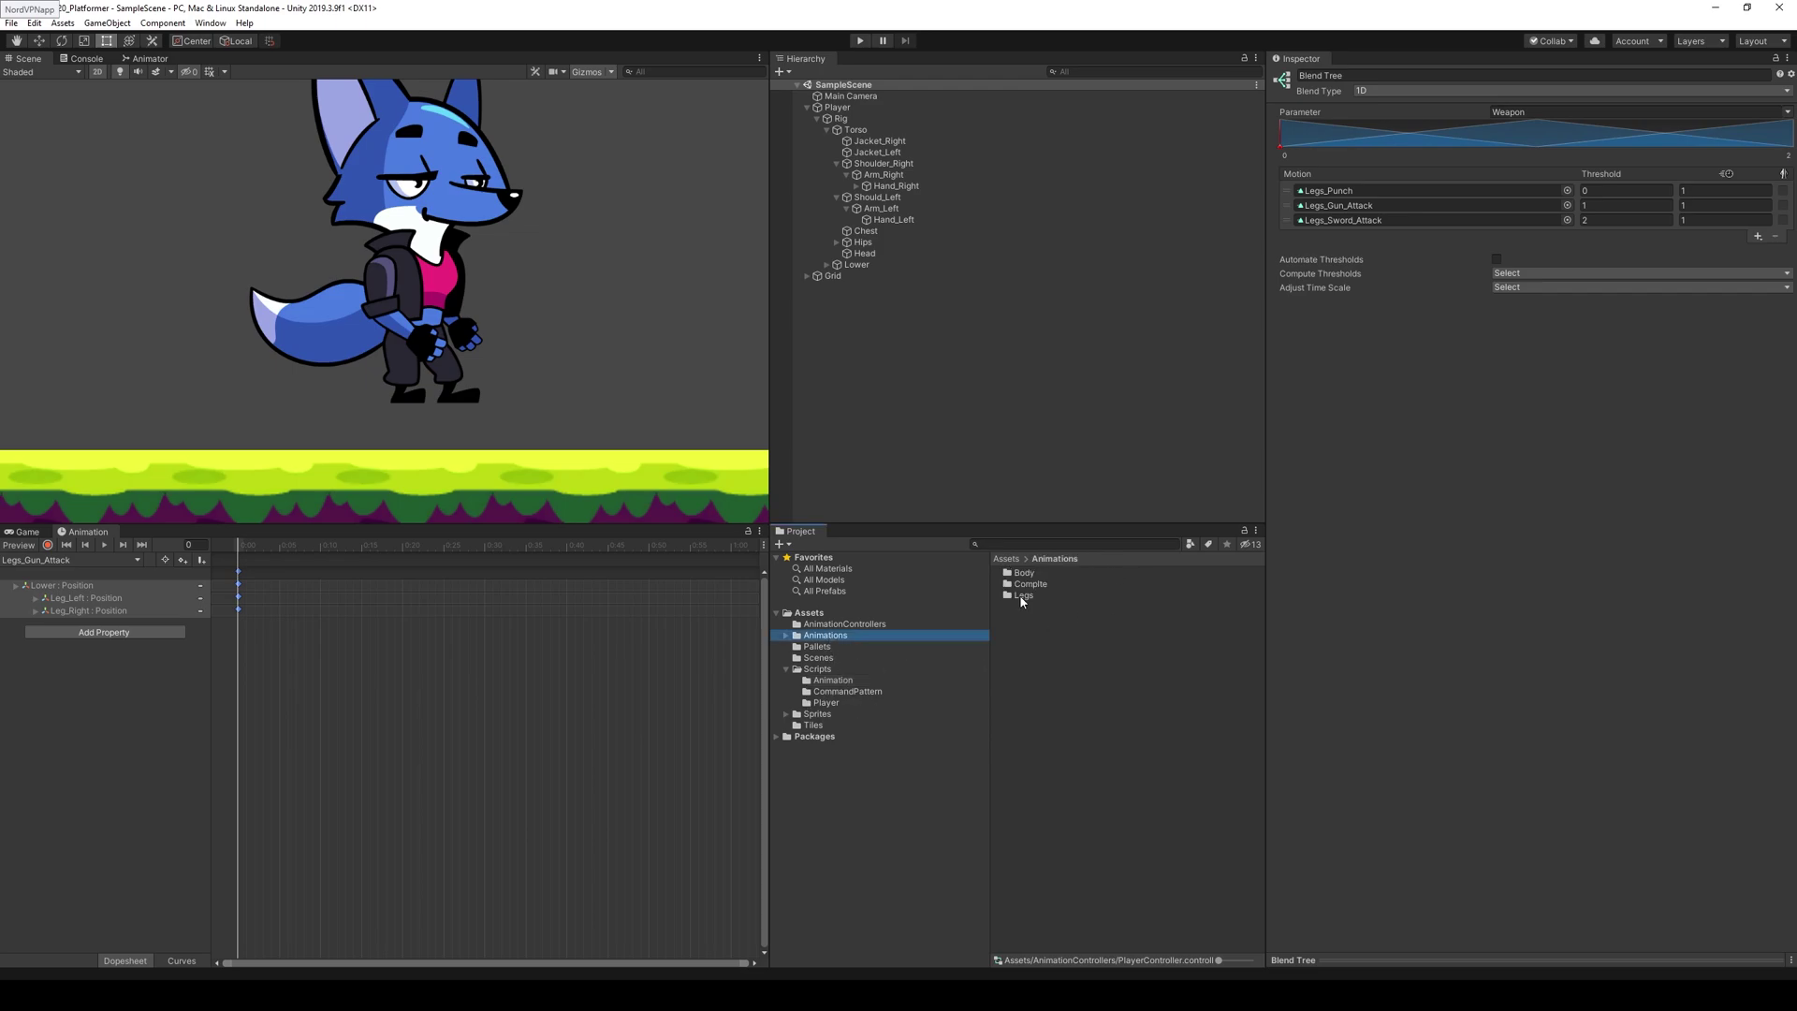
{"action": "double_click", "coordinate": [1030, 597]}
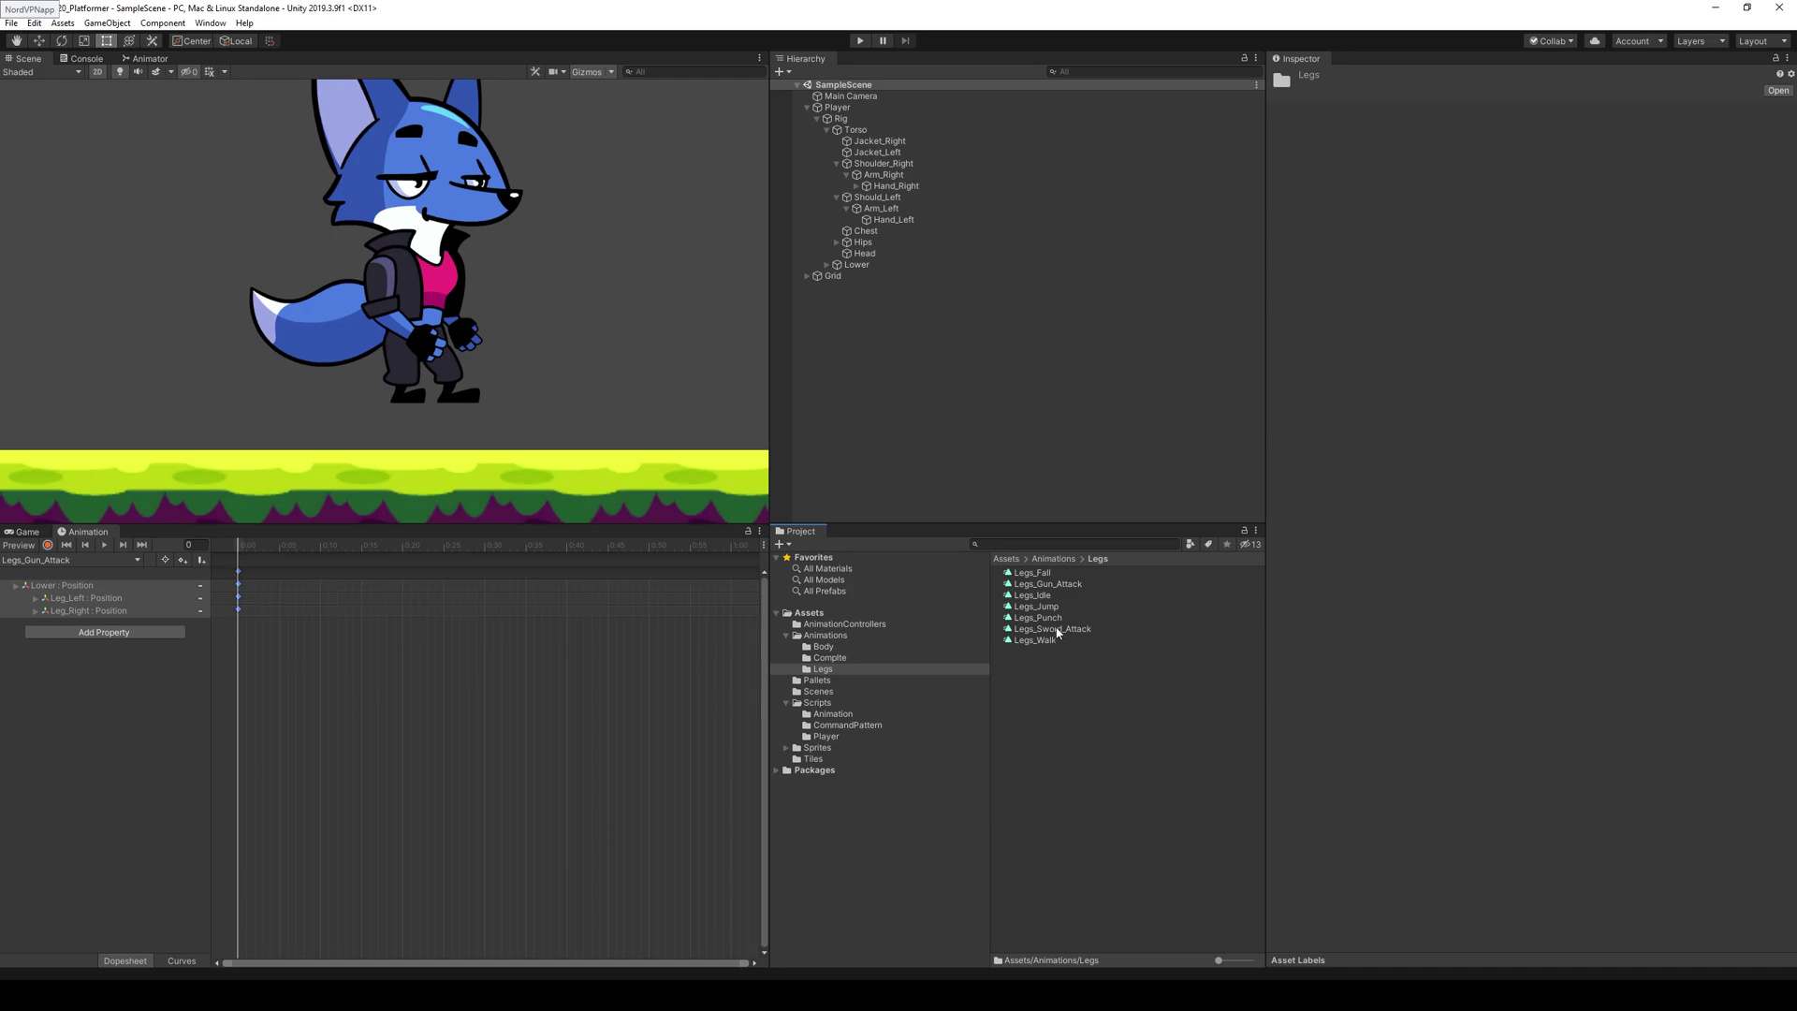
{"action": "left_click", "coordinate": [1058, 586]}
{"action": "left_click", "coordinate": [1496, 123]}
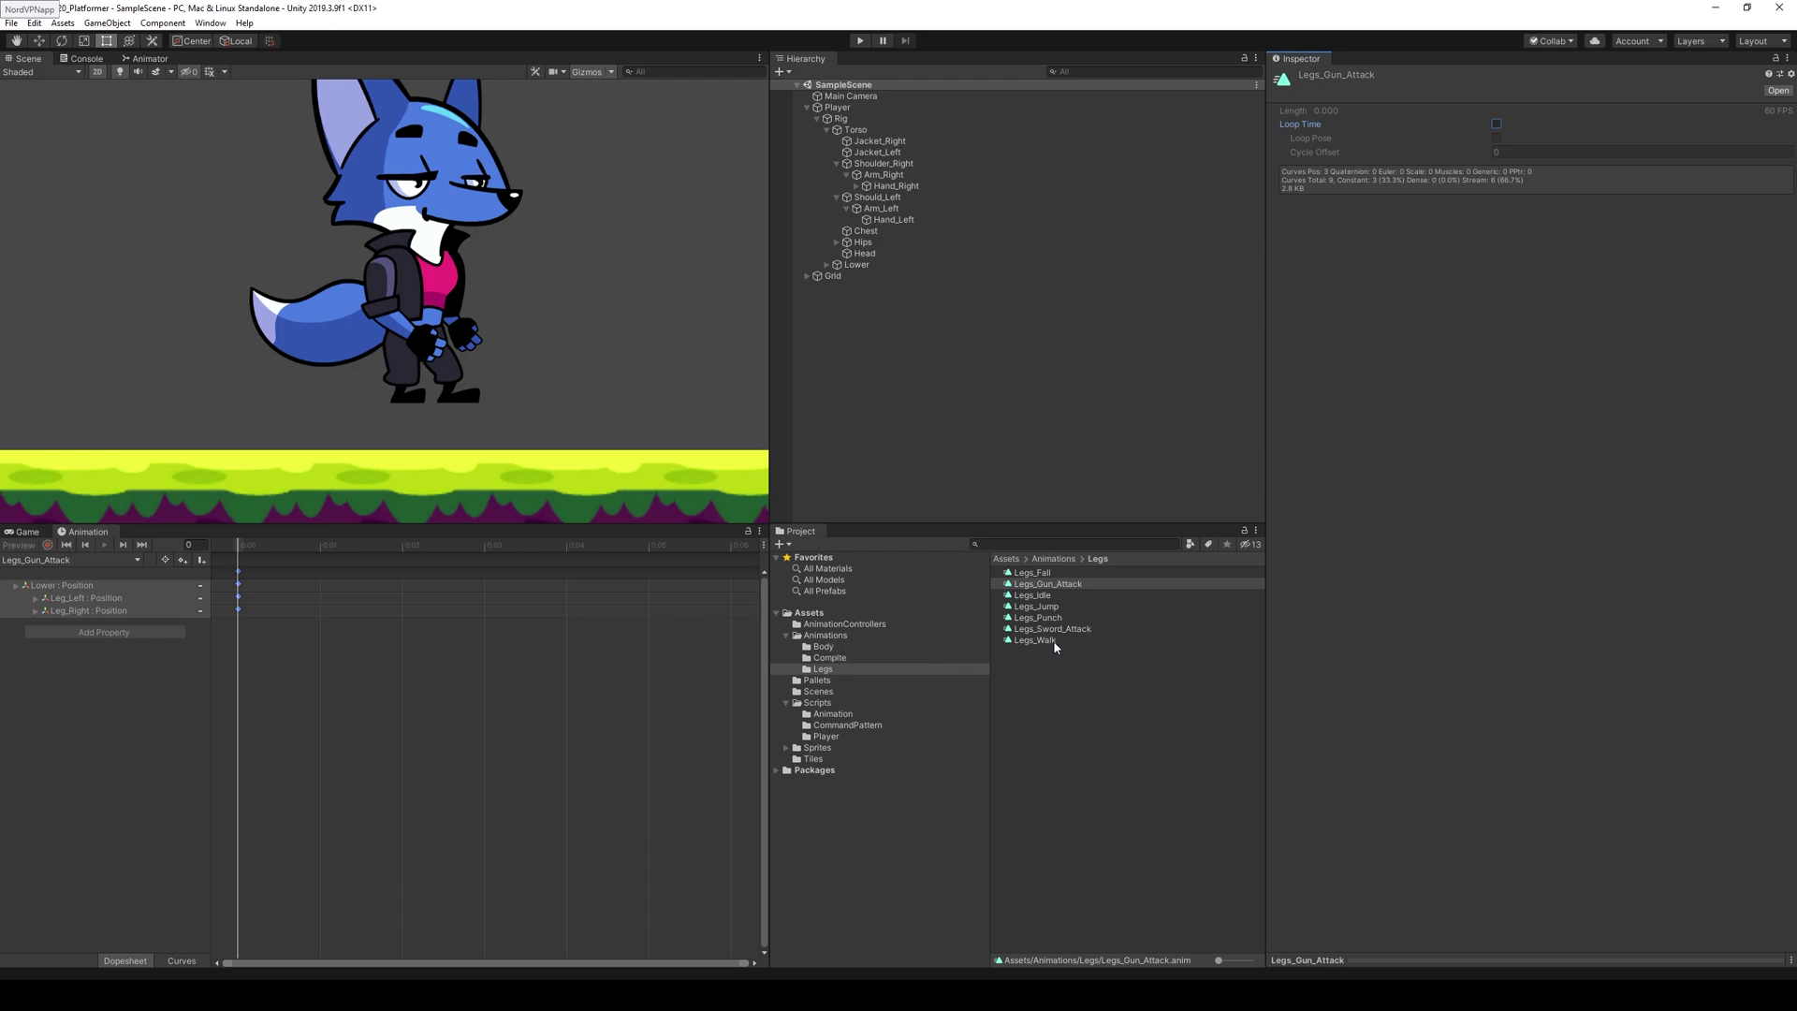
- Uncheck Loop Time on the Body_Gun_Attack clip
{"action": "left_click", "coordinate": [824, 646]}
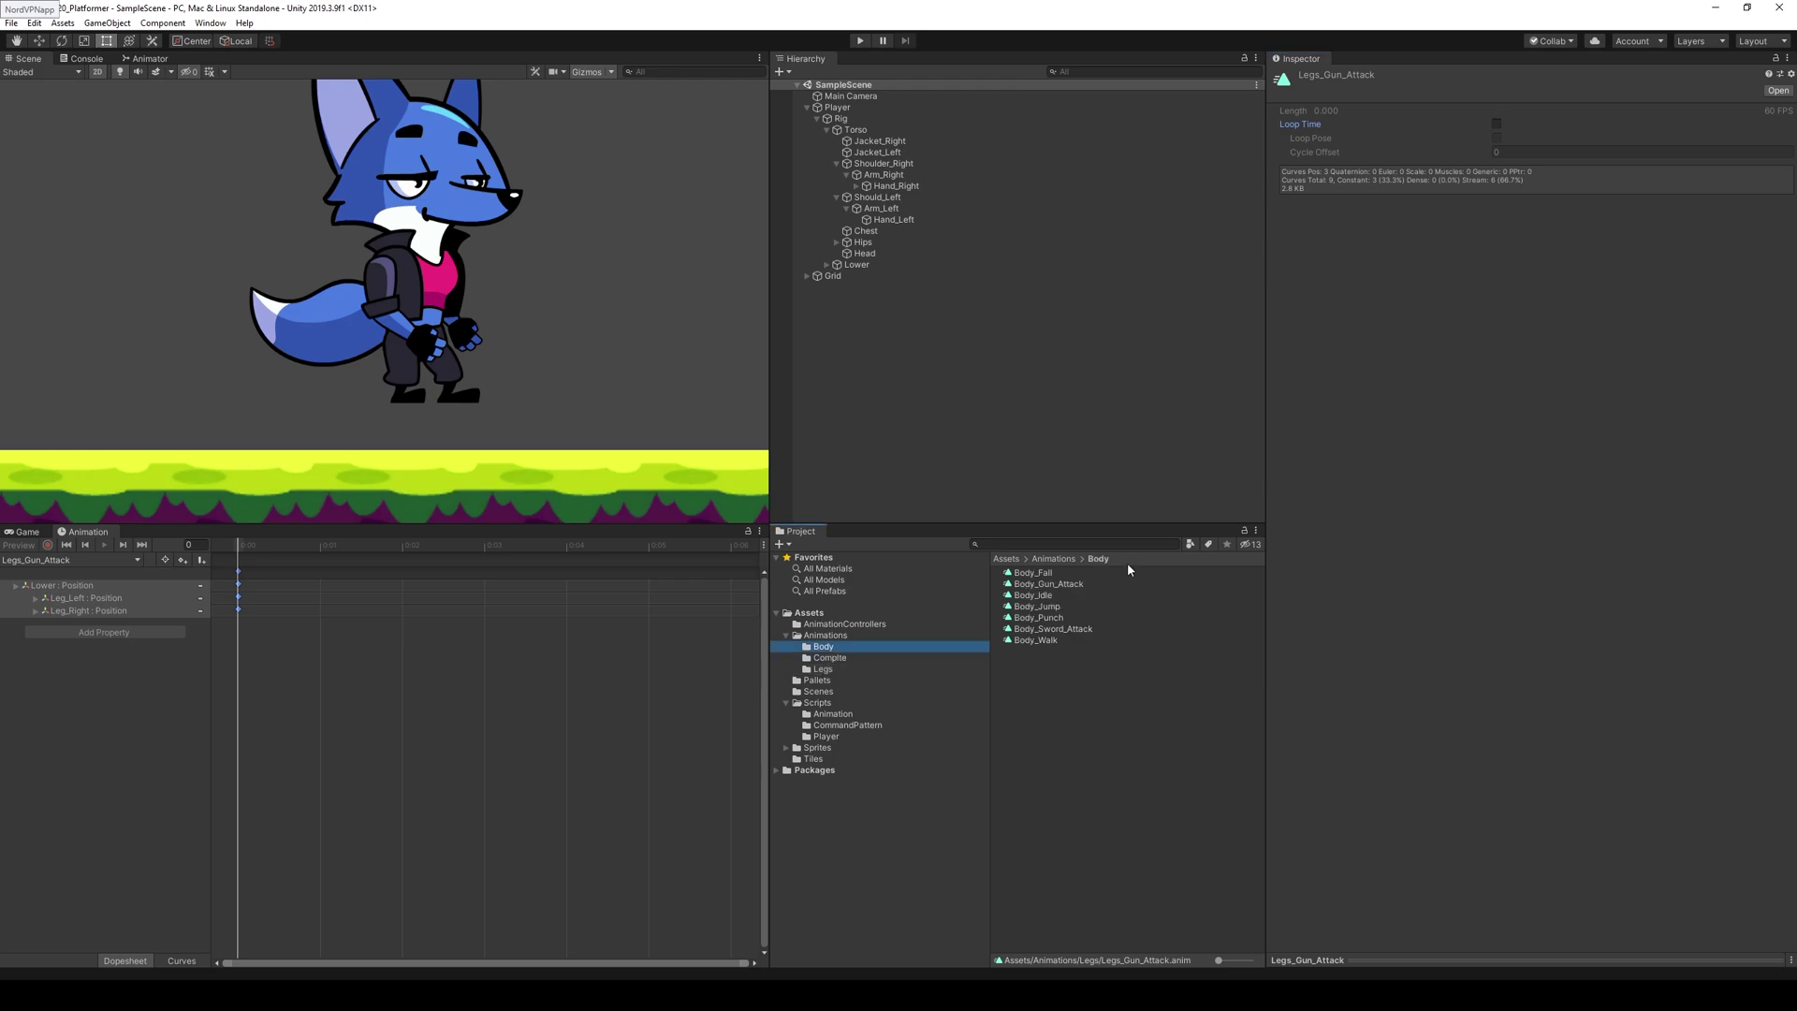
{"action": "left_click", "coordinate": [1052, 586]}
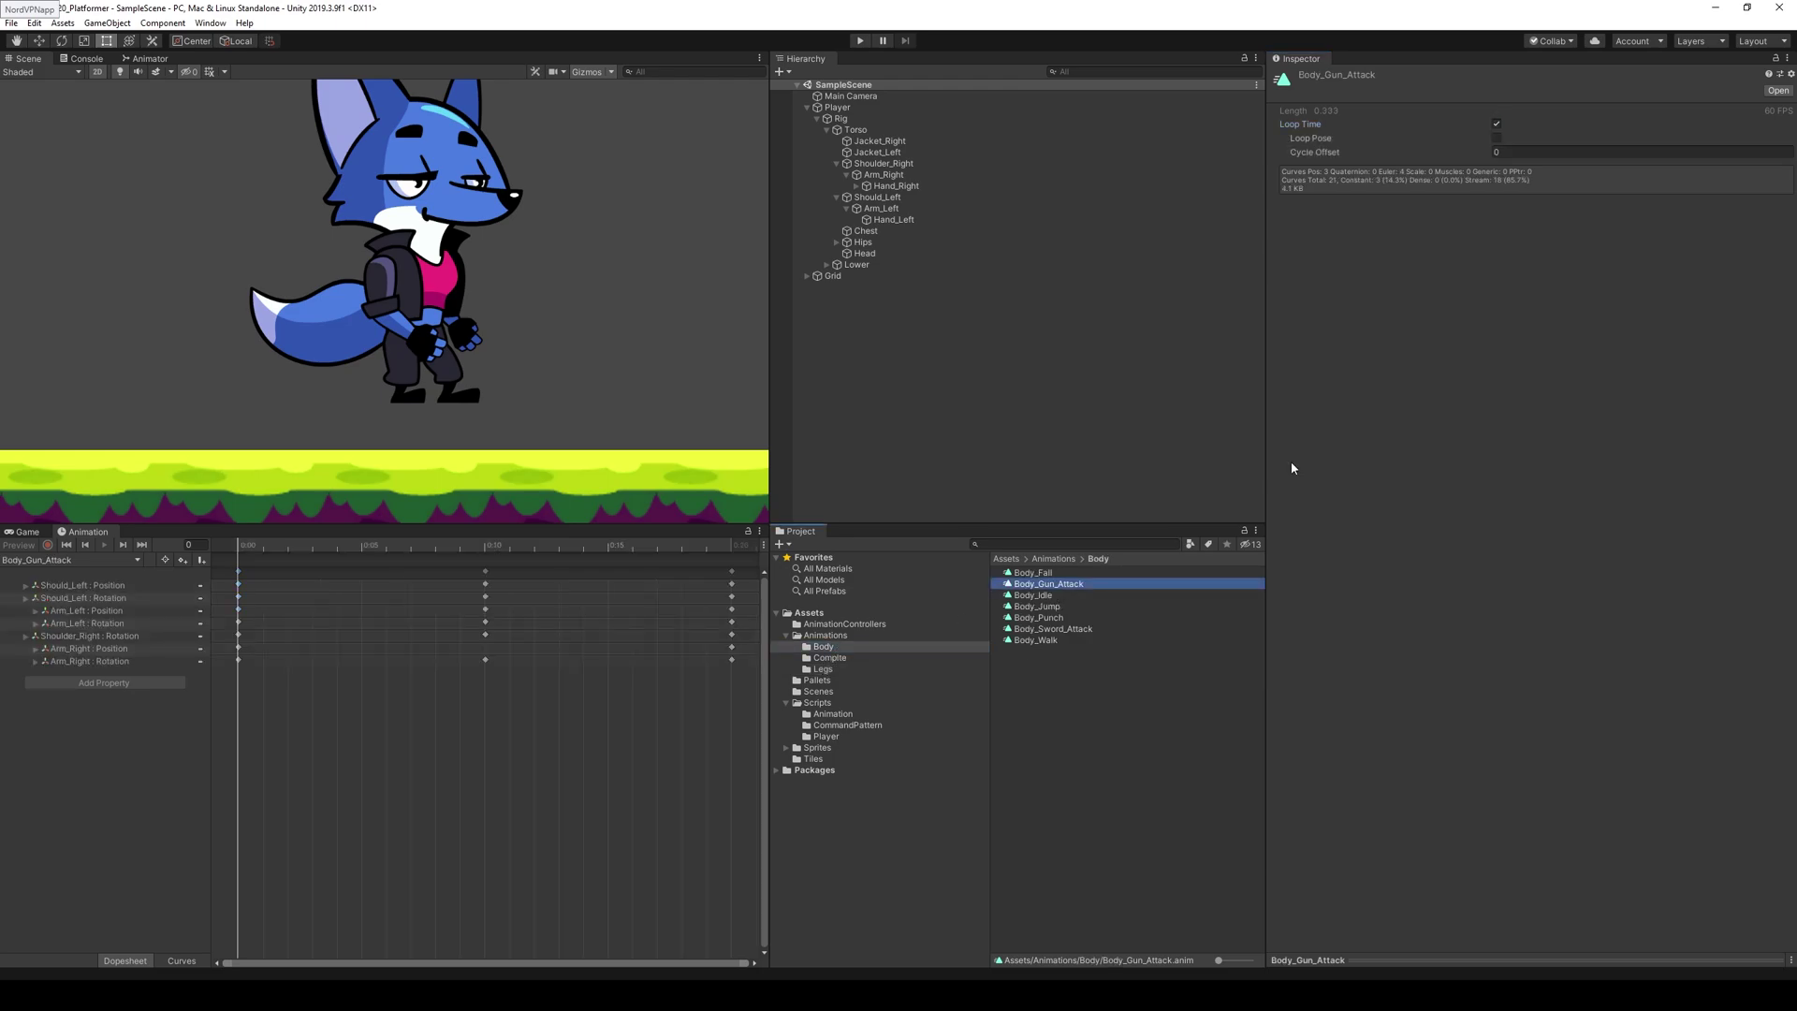
{"action": "left_click", "coordinate": [1494, 125]}
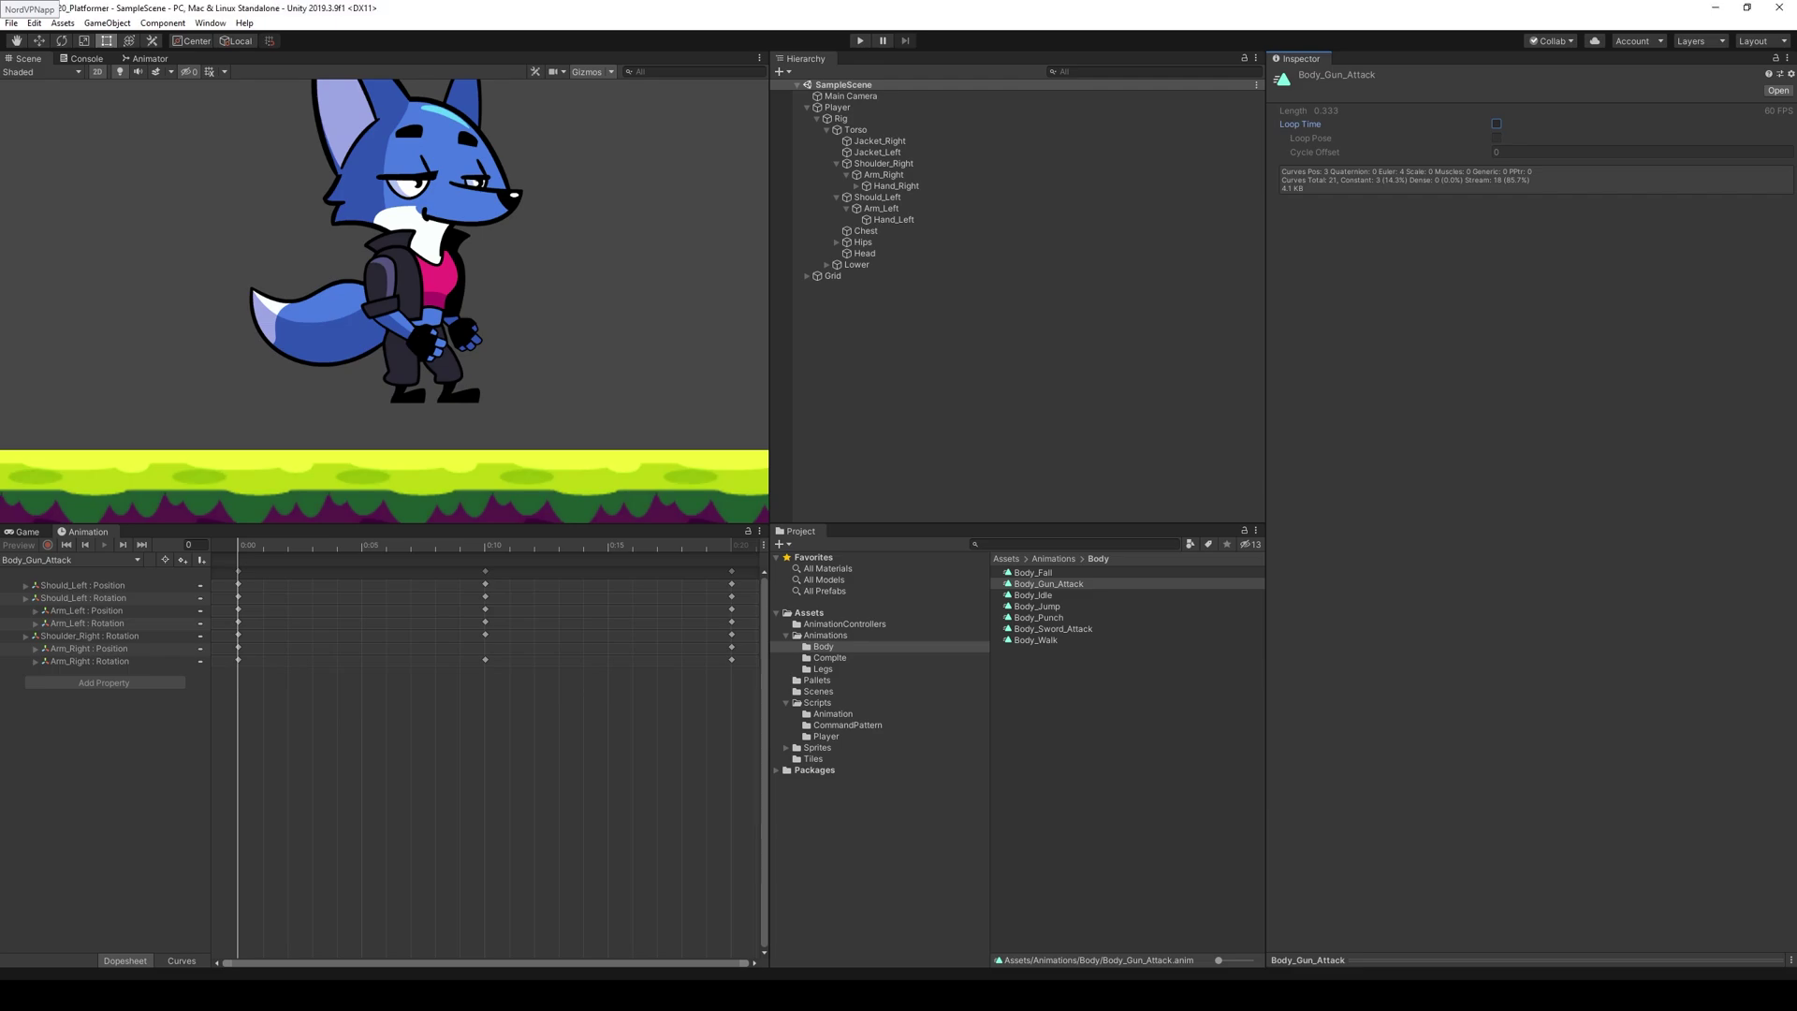
{"action": "left_click", "coordinate": [91, 561]}
{"action": "left_click", "coordinate": [731, 544]}
{"action": "left_click", "coordinate": [840, 119]}
{"action": "left_click", "coordinate": [56, 560]}
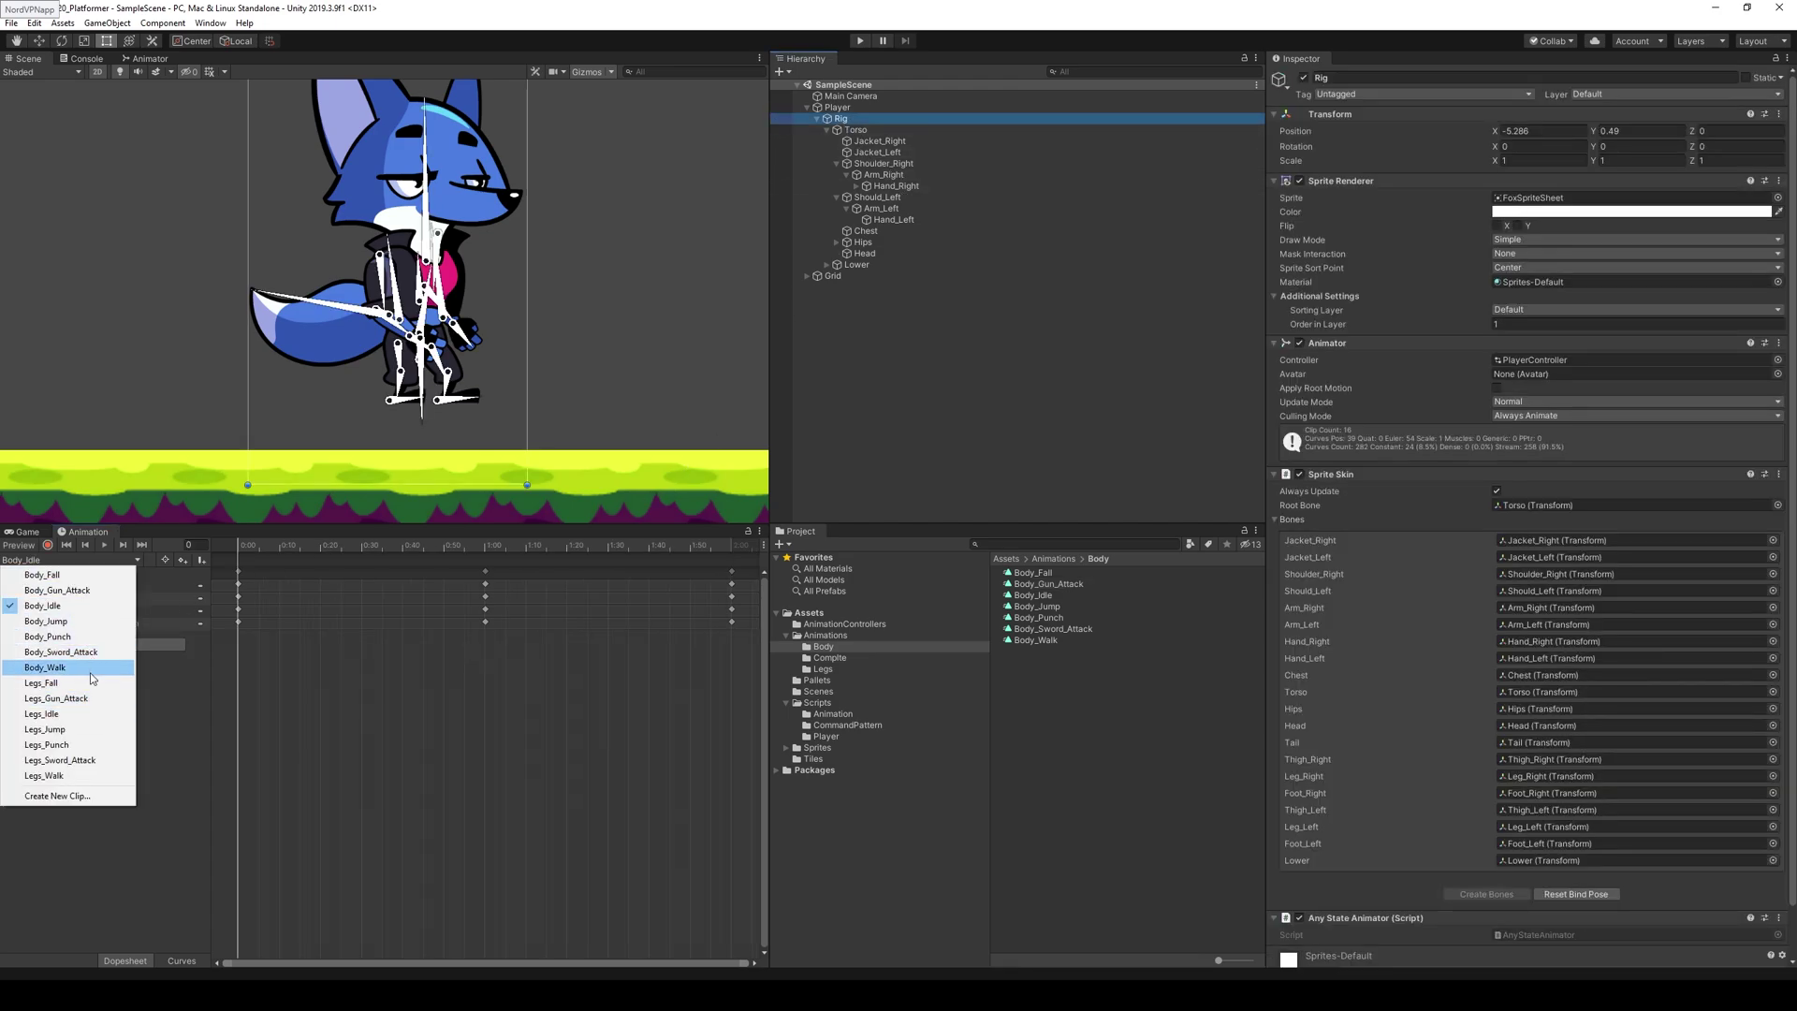
- Add an animation event at frame 20 of Body_Gun_Attack
{"action": "left_click", "coordinate": [56, 698]}
{"action": "left_click", "coordinate": [97, 560]}
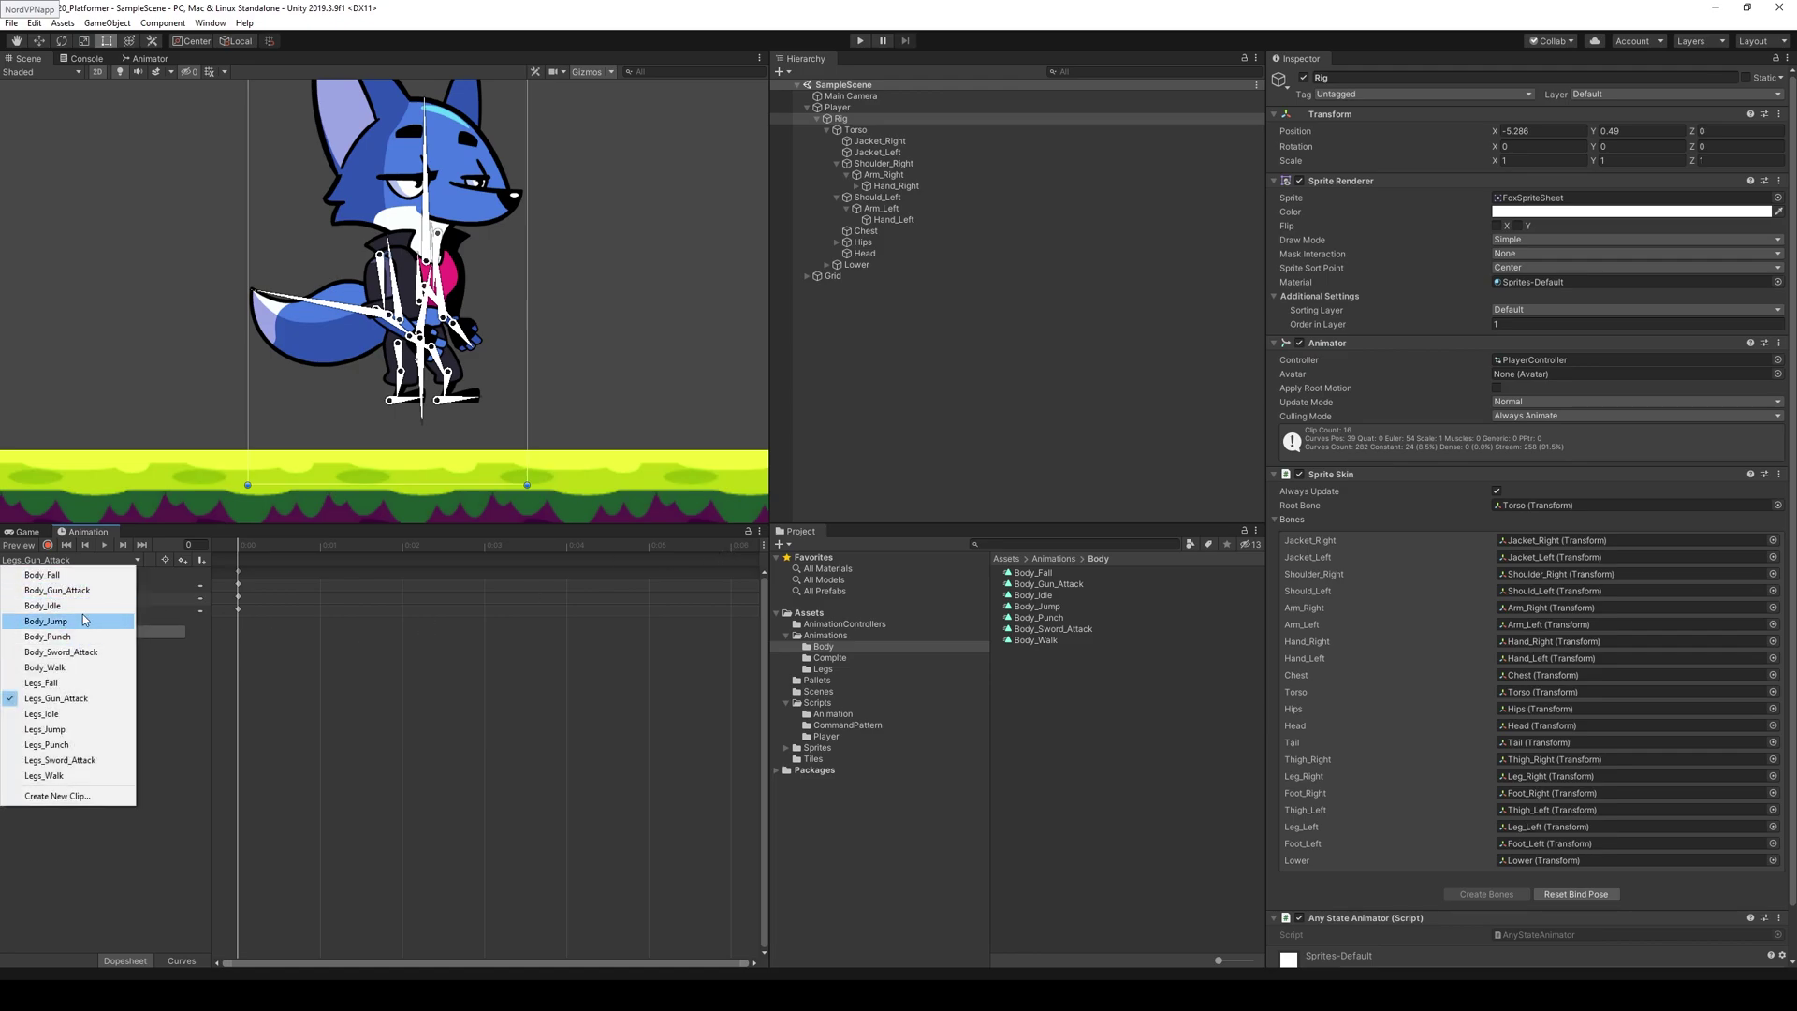
{"action": "left_click", "coordinate": [56, 590]}
{"action": "left_click", "coordinate": [731, 549]}
{"action": "right_click", "coordinate": [729, 559]}
{"action": "left_click", "coordinate": [733, 566]}
- Set the event to call OnAnimationDone with string Body_Attack
{"action": "left_click", "coordinate": [730, 556]}
{"action": "left_click", "coordinate": [1390, 110]}
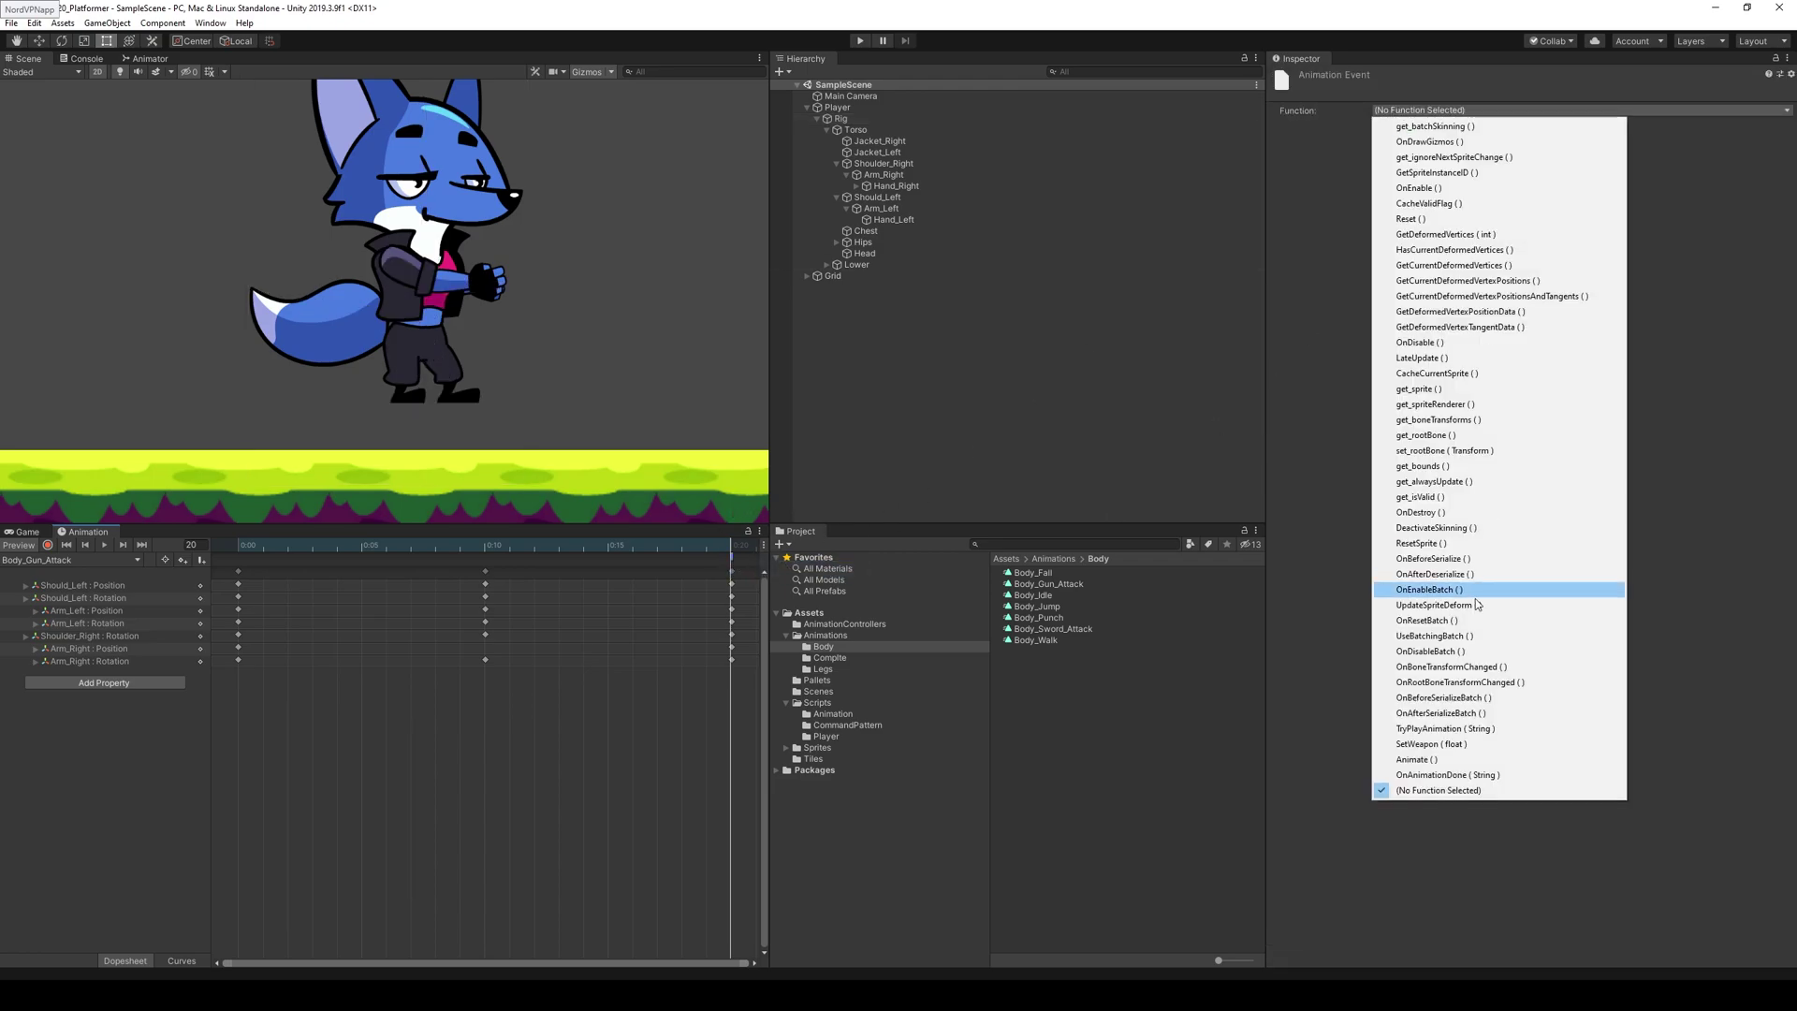
{"action": "left_click", "coordinate": [1423, 789]}
{"action": "left_click", "coordinate": [1426, 145]}
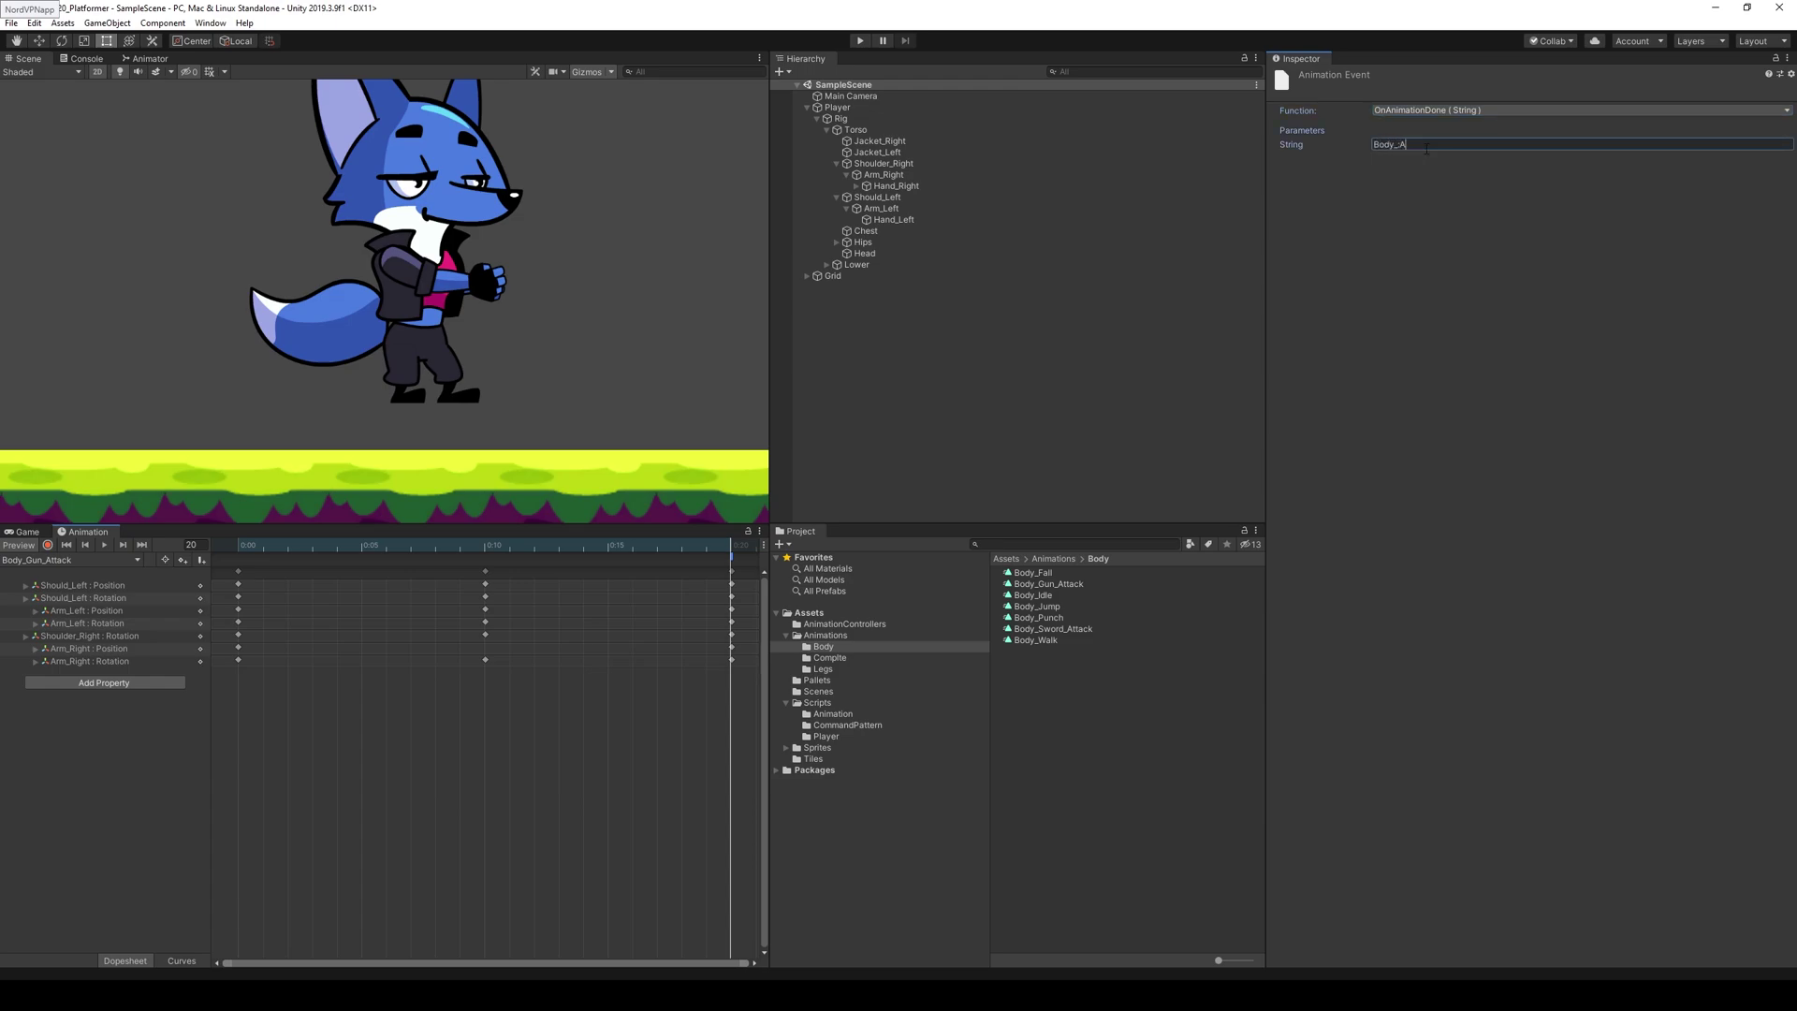
{"action": "type", "text": "Body_Attack"}
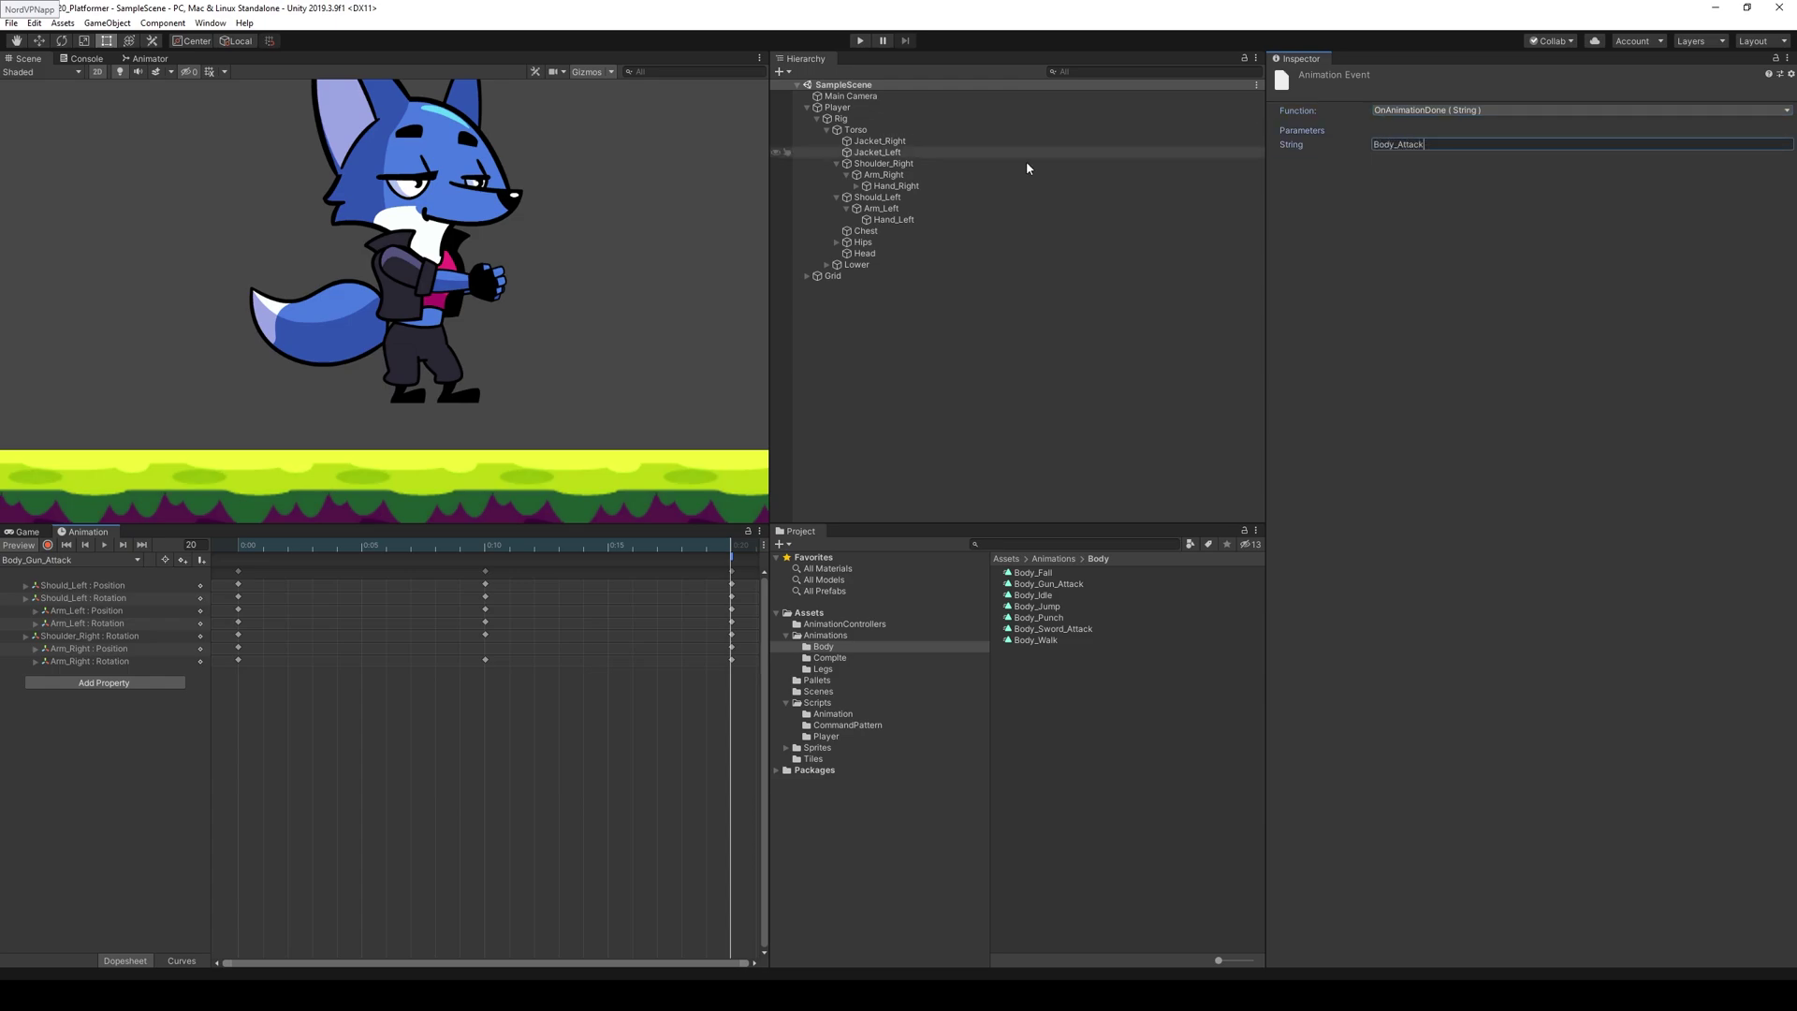
{"action": "left_click", "coordinate": [117, 560]}
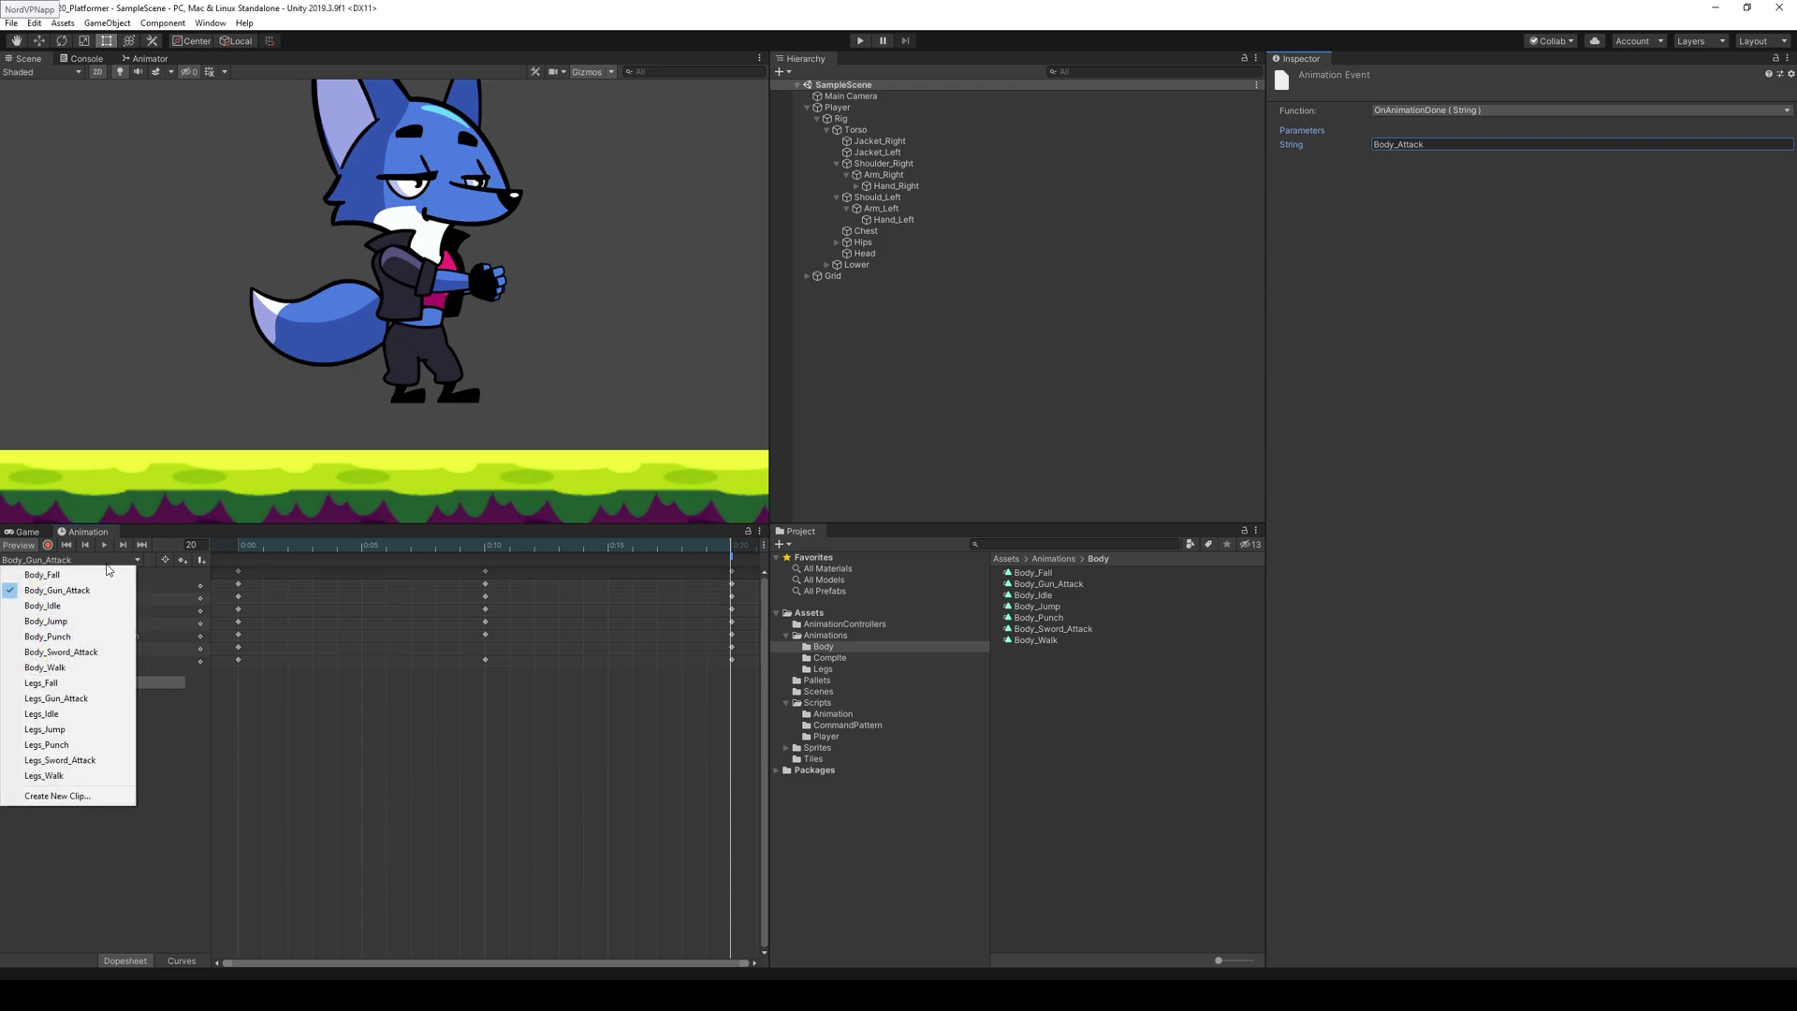
{"action": "left_click", "coordinate": [94, 699]}
- Add a frame-20 event to Legs_Gun_Attack calling OnAnimationDone with string Legs_Attack
{"action": "scroll", "coordinate": [642, 933], "scroll_direction": "down", "scroll_amount": 3}
{"action": "scroll", "coordinate": [630, 571], "scroll_direction": "down", "scroll_amount": 8}
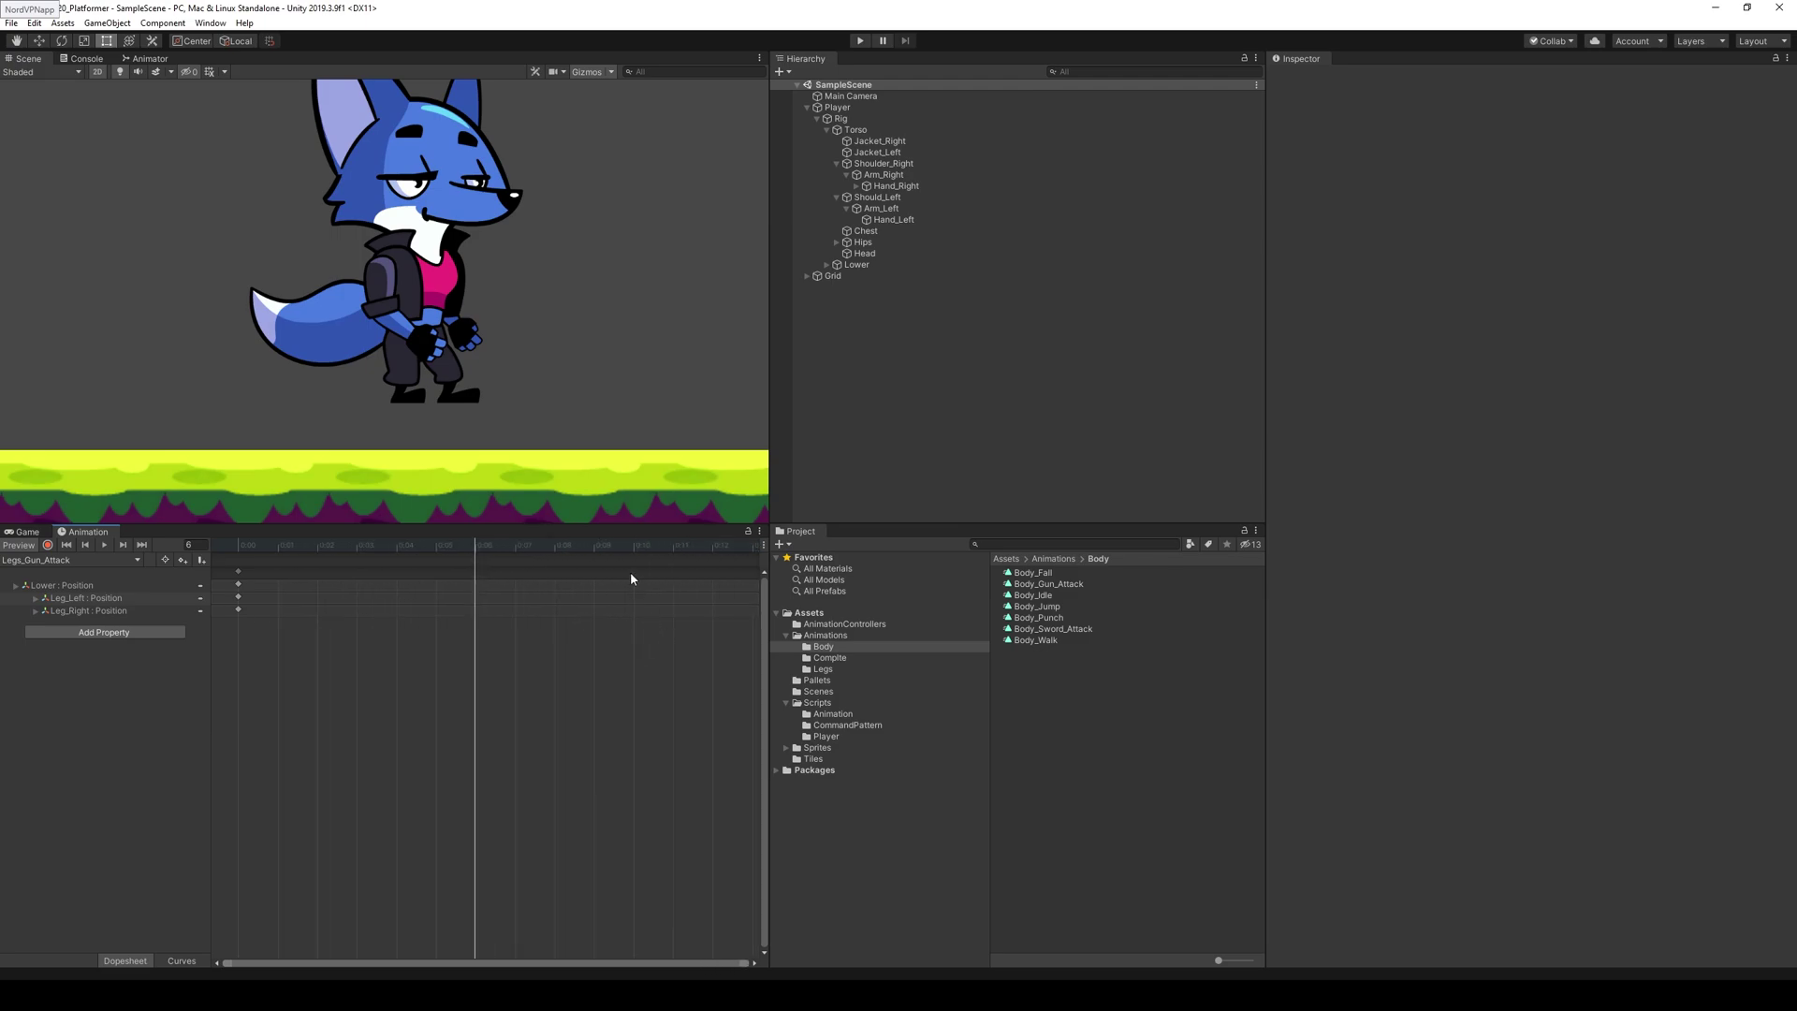
{"action": "left_click", "coordinate": [642, 548]}
{"action": "right_click", "coordinate": [644, 559]}
{"action": "left_click", "coordinate": [682, 567]}
{"action": "left_click", "coordinate": [1394, 109]}
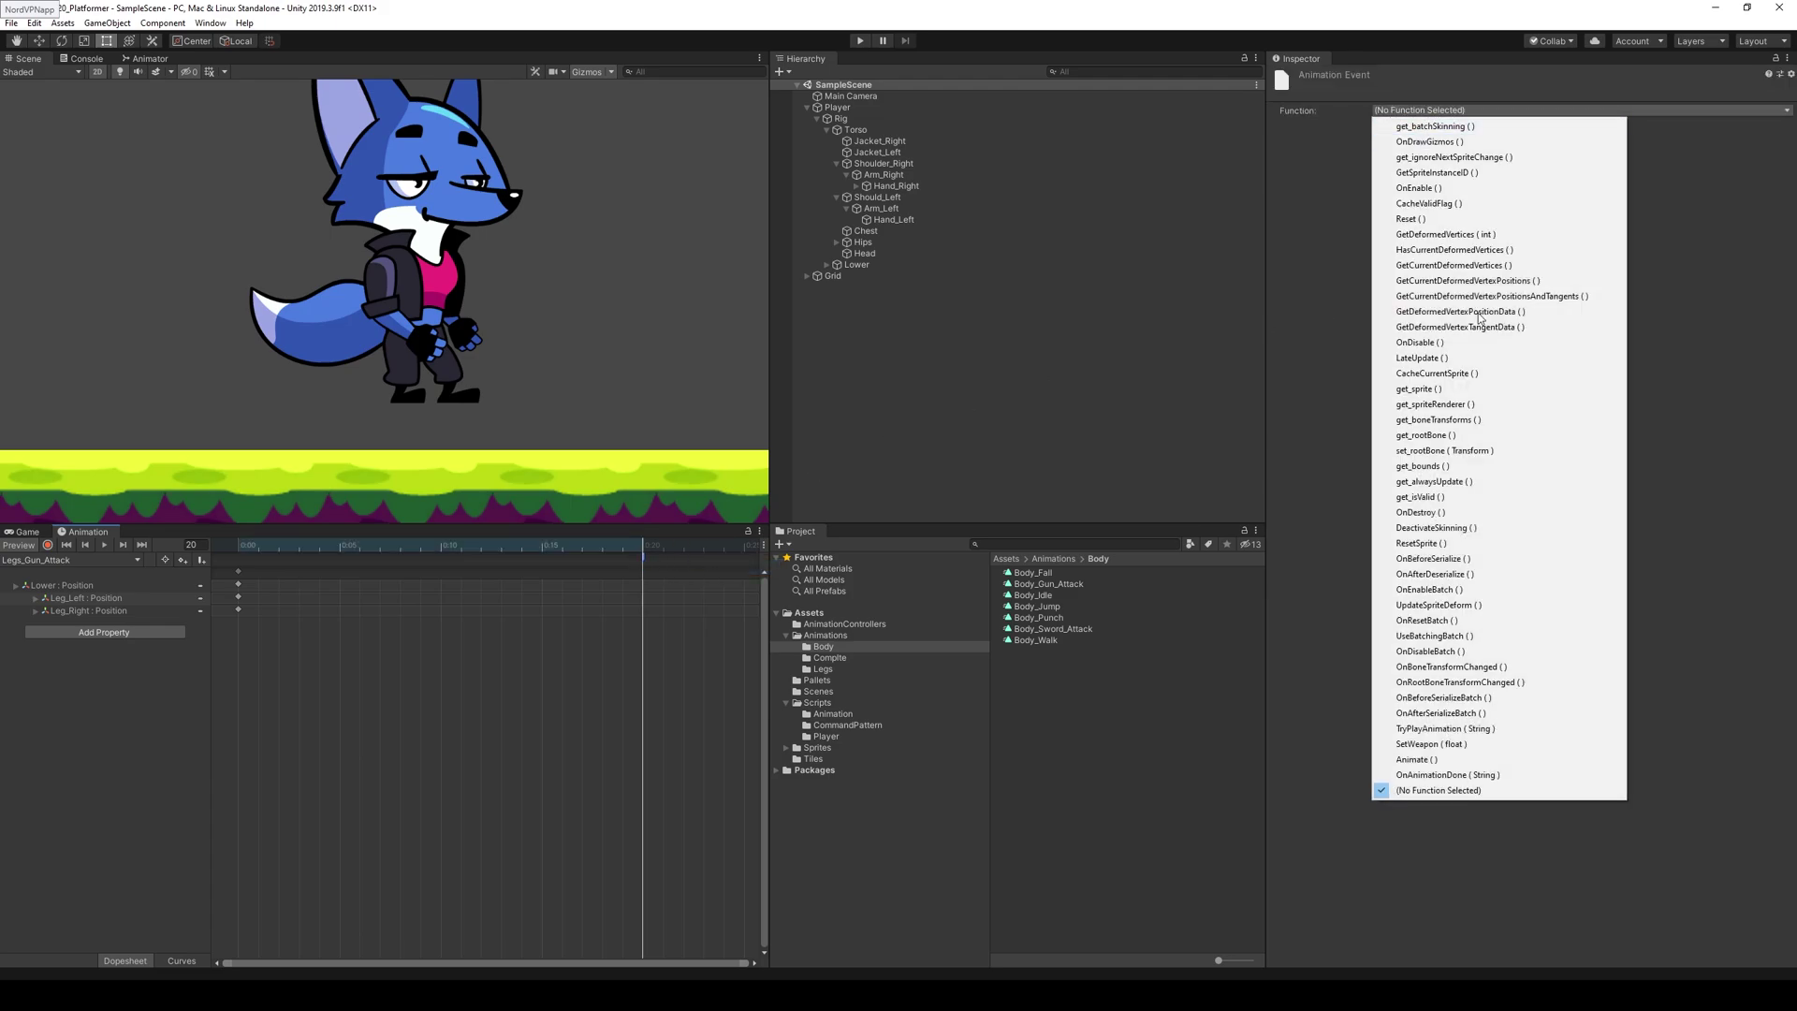
{"action": "left_click", "coordinate": [1480, 776]}
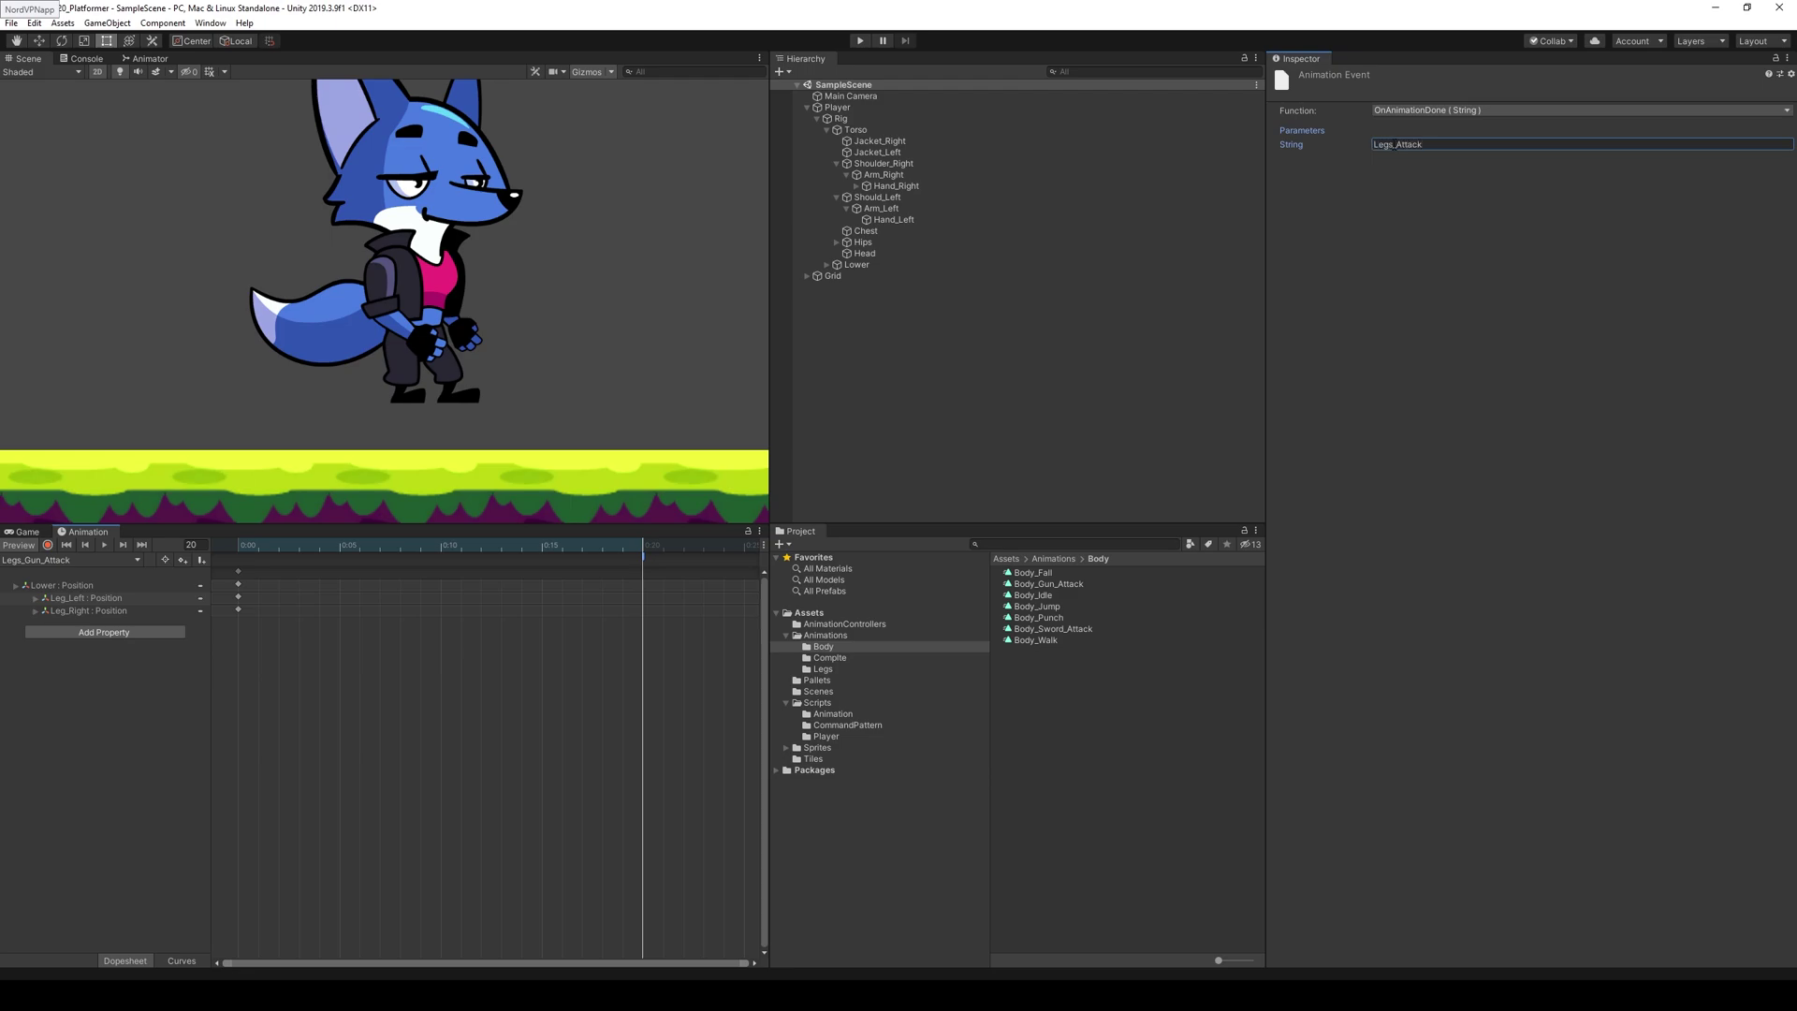
{"action": "left_click", "coordinate": [1429, 320]}
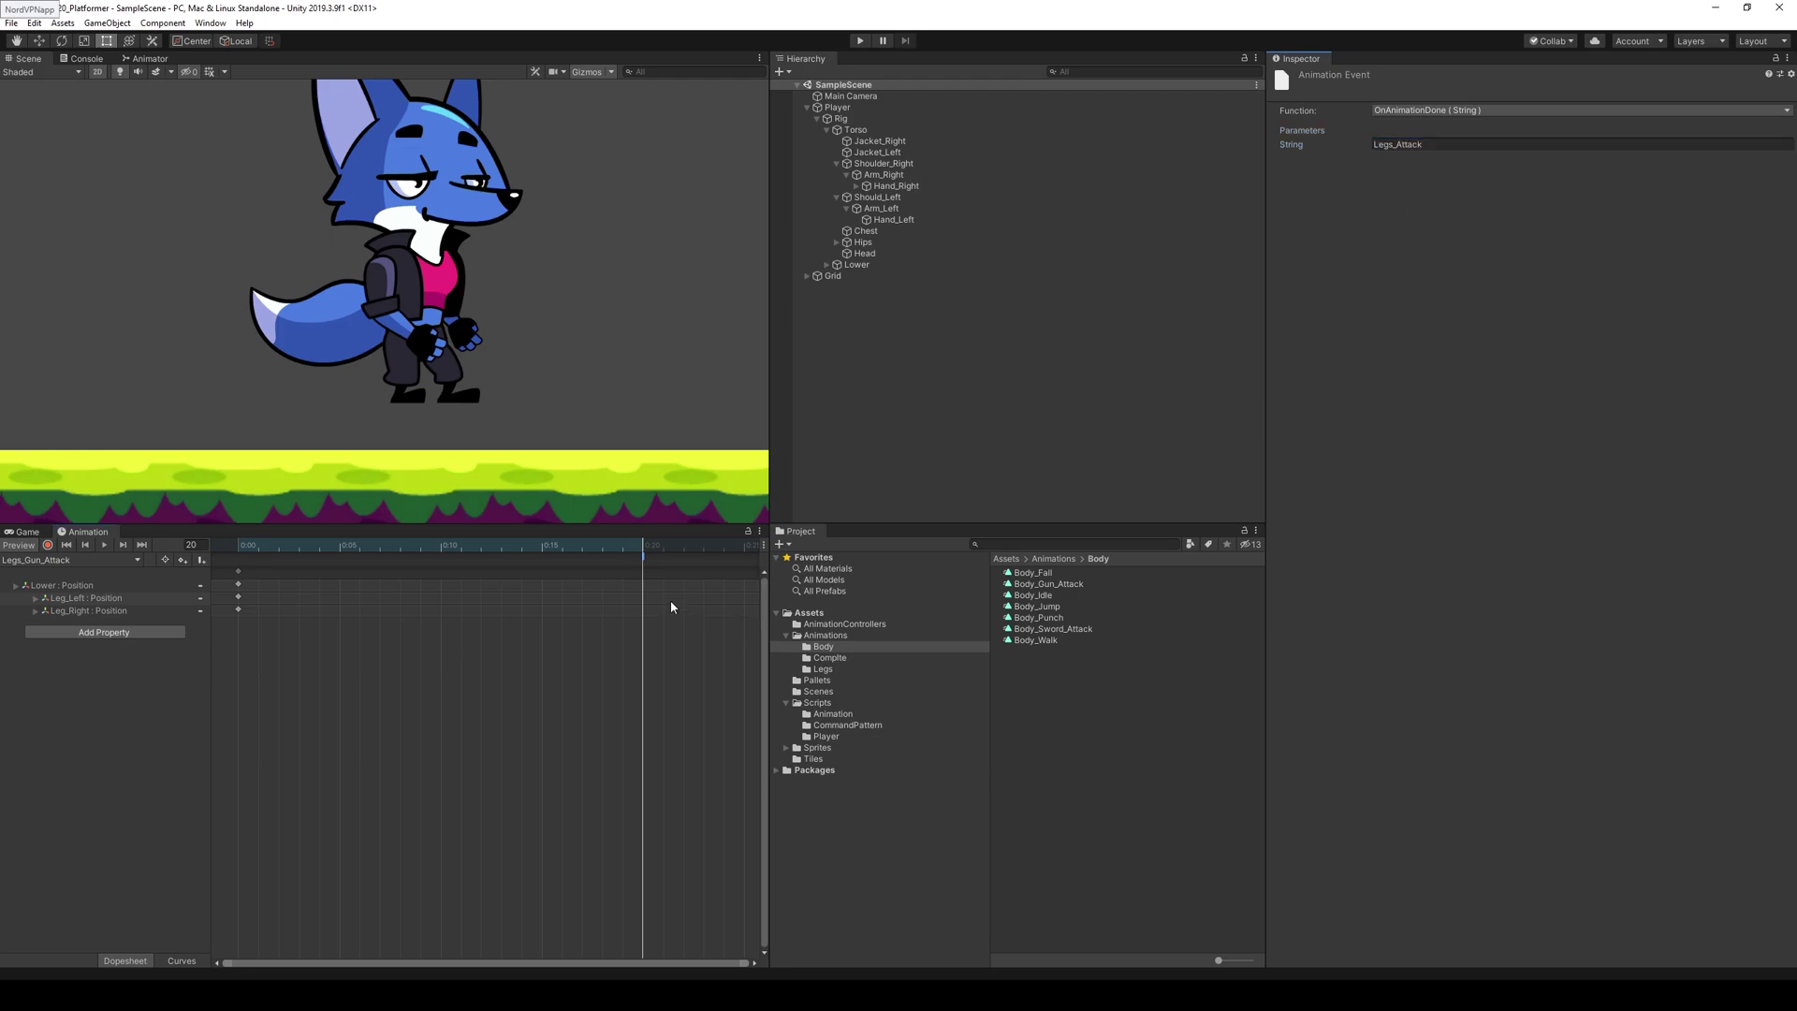
{"action": "left_click_drag", "start_coordinate": [644, 550], "coordinate": [217, 573]}
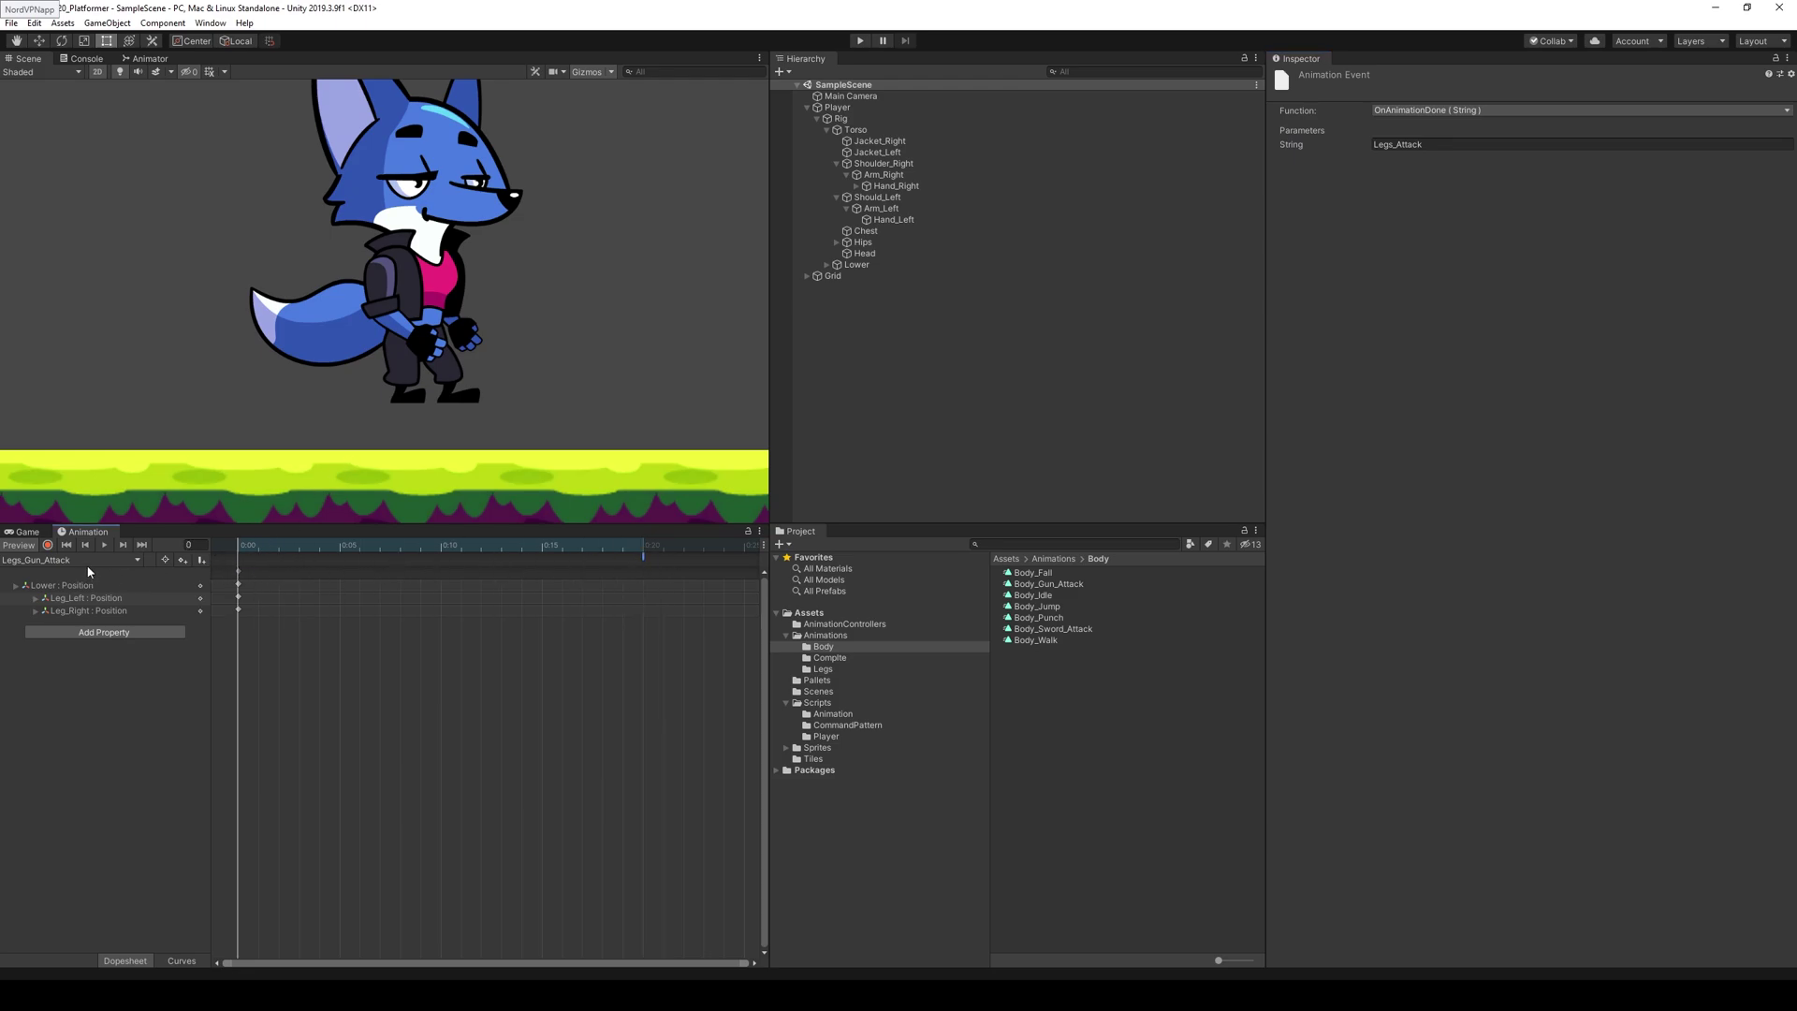
- In Play mode, fire the fox's gun attack, then switch to the sword and swing it twice
{"action": "left_click", "coordinate": [860, 41]}
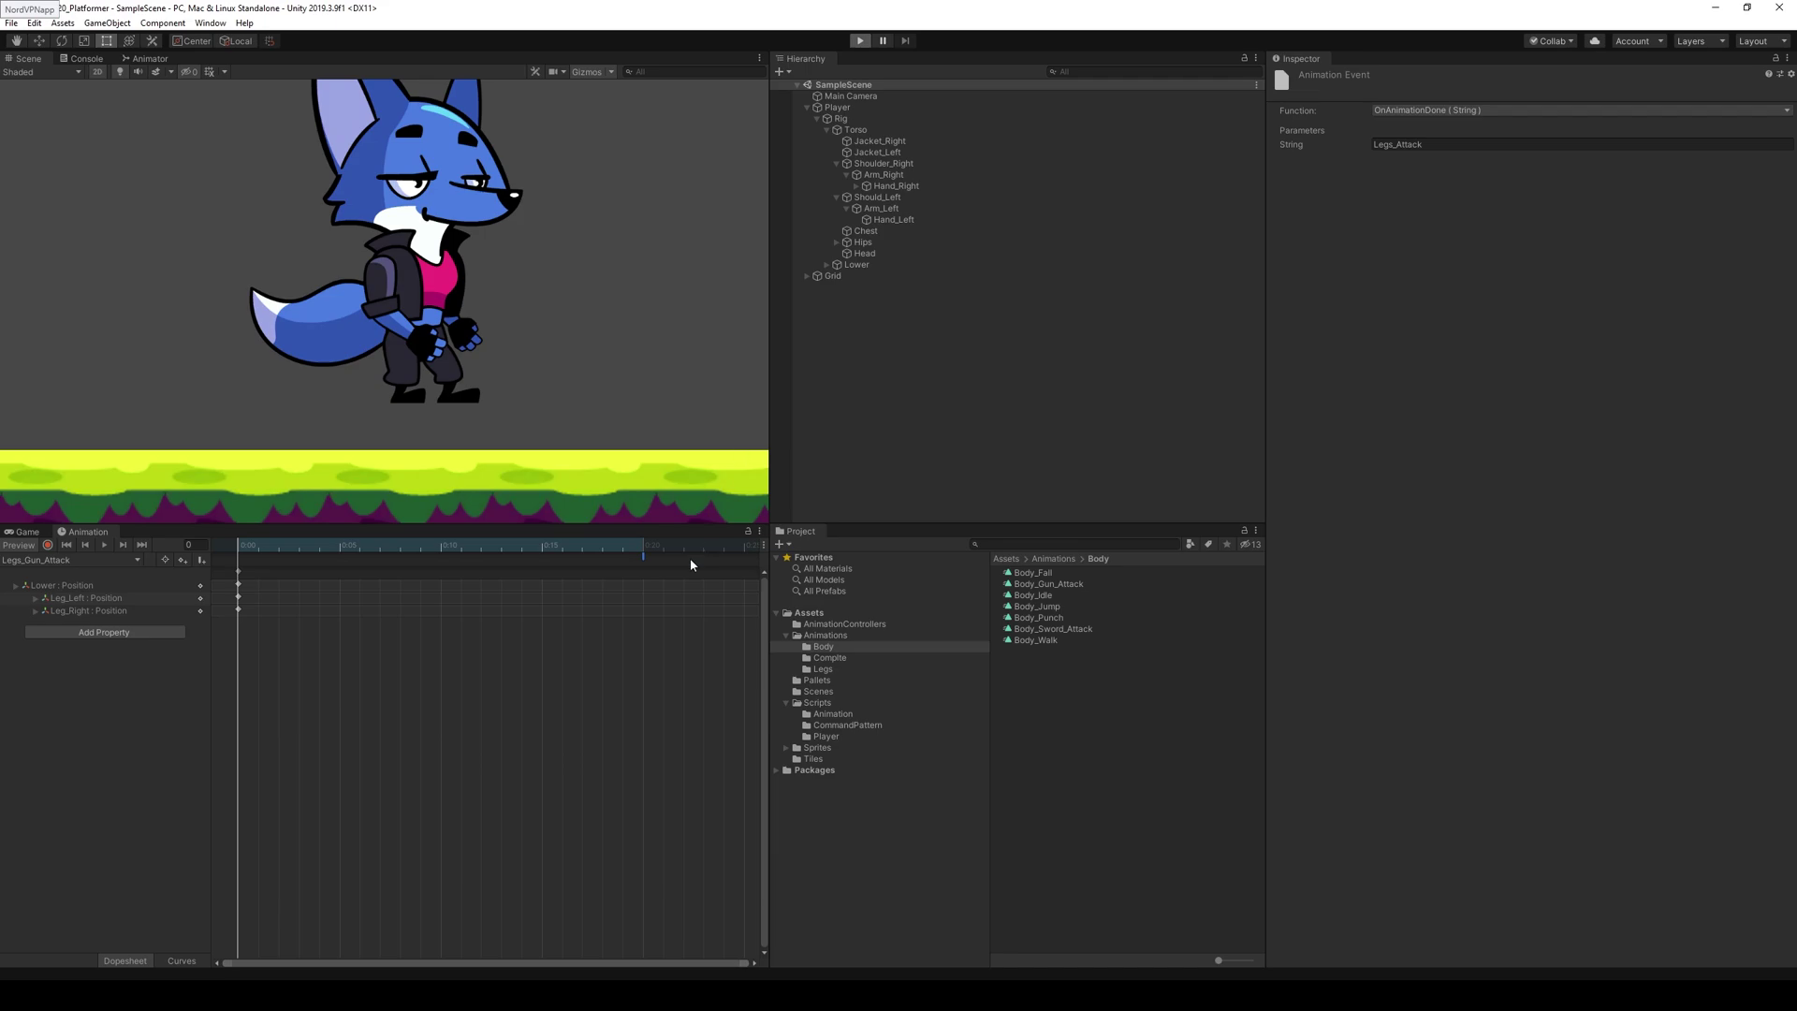
{"action": "key", "text": "2"}
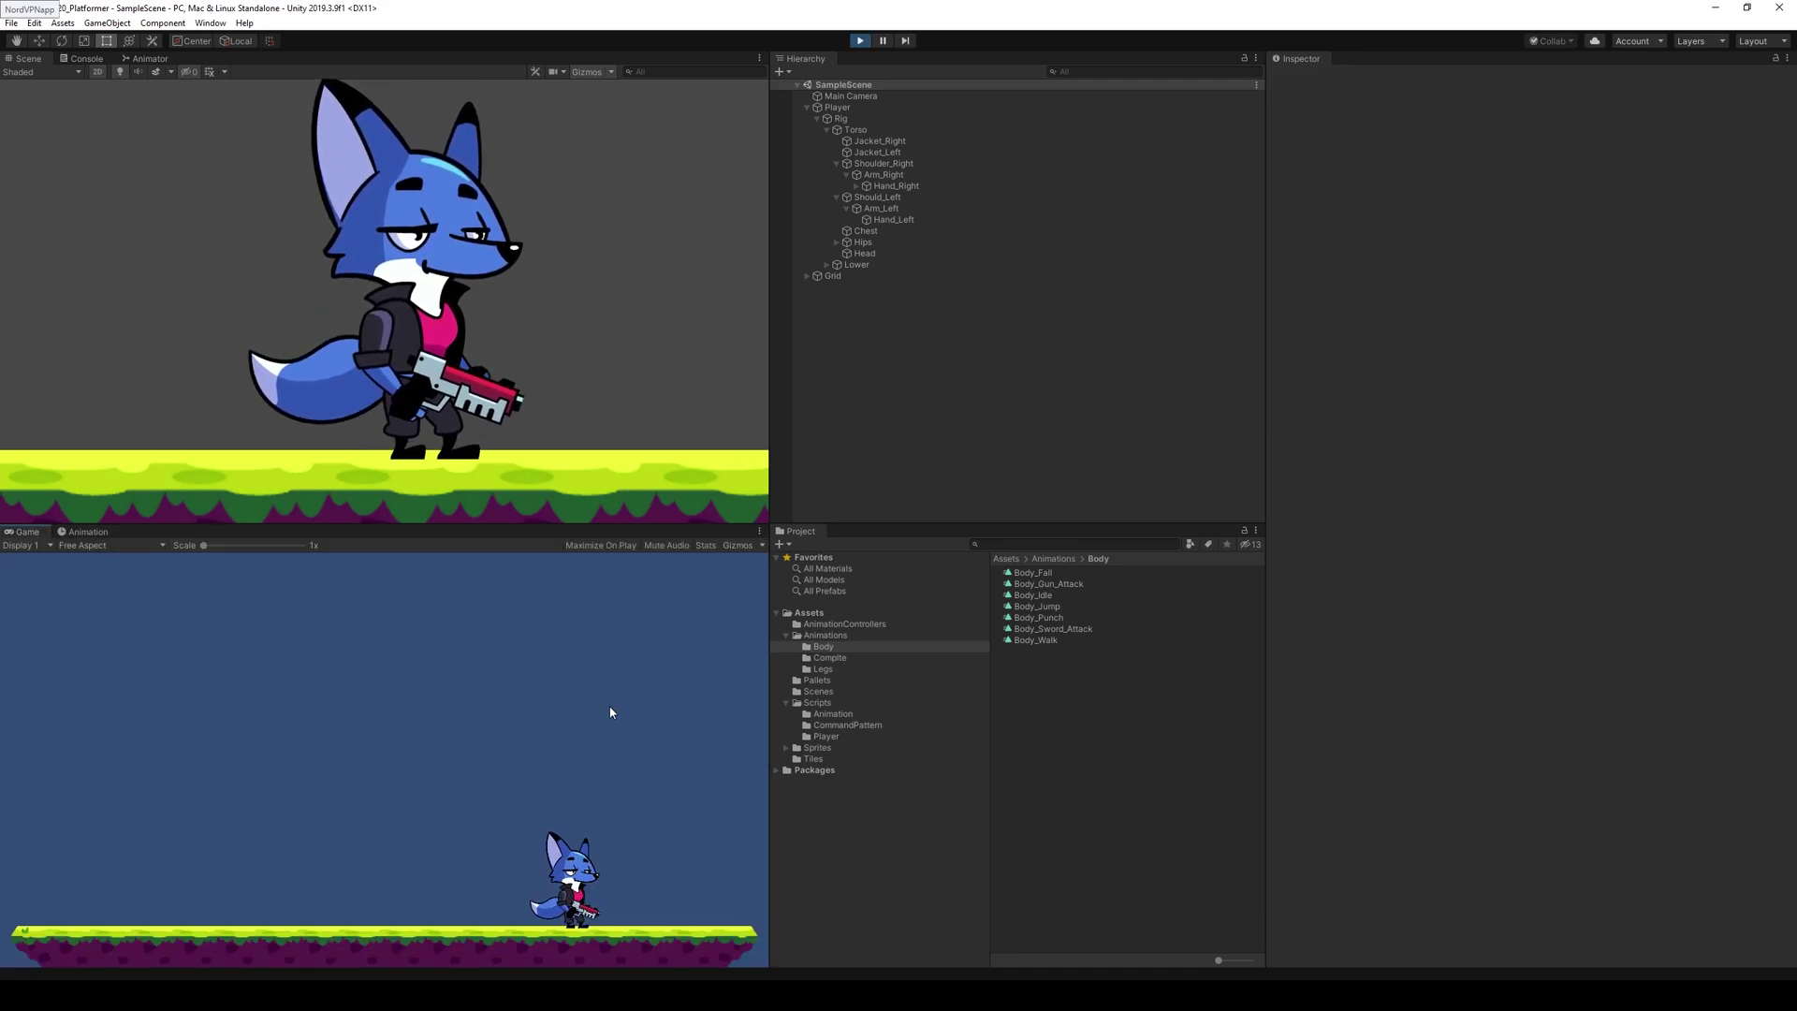
{"action": "key", "text": "a"}
{"action": "left_click", "coordinate": [610, 711]}
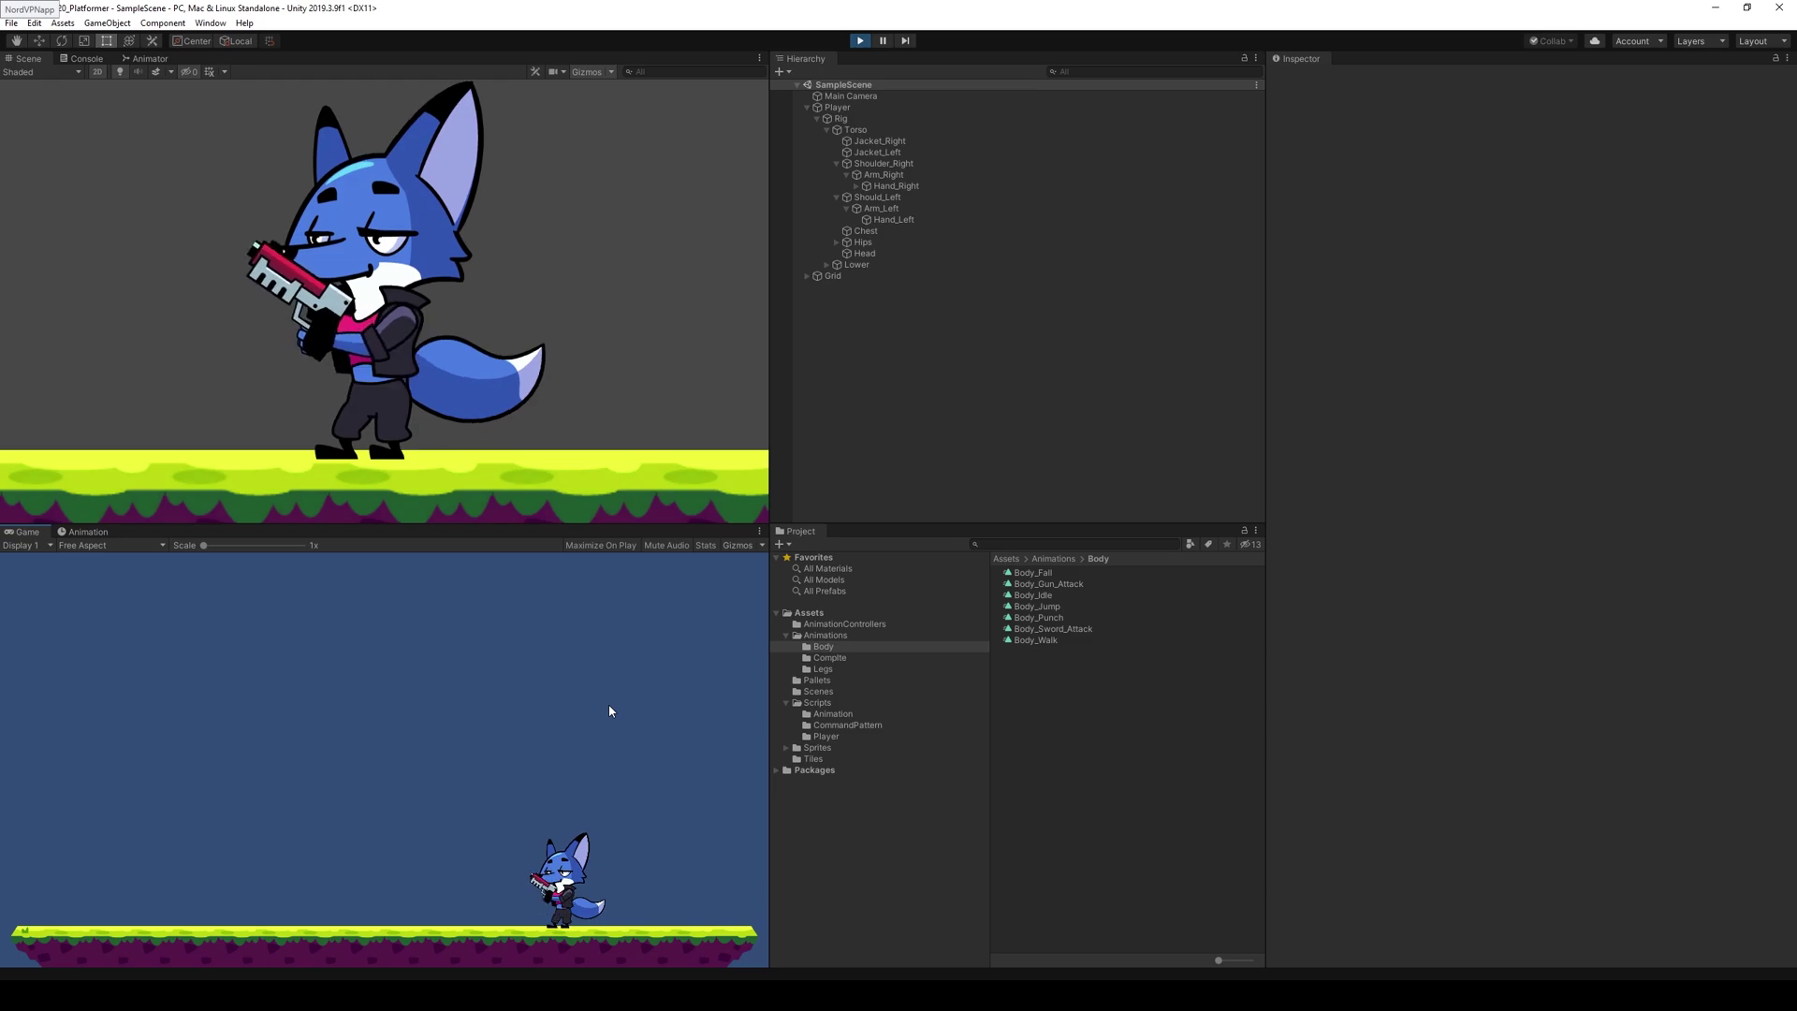
{"action": "key", "text": "2"}
{"action": "left_click", "coordinate": [608, 711]}
{"action": "left_click", "coordinate": [609, 712]}
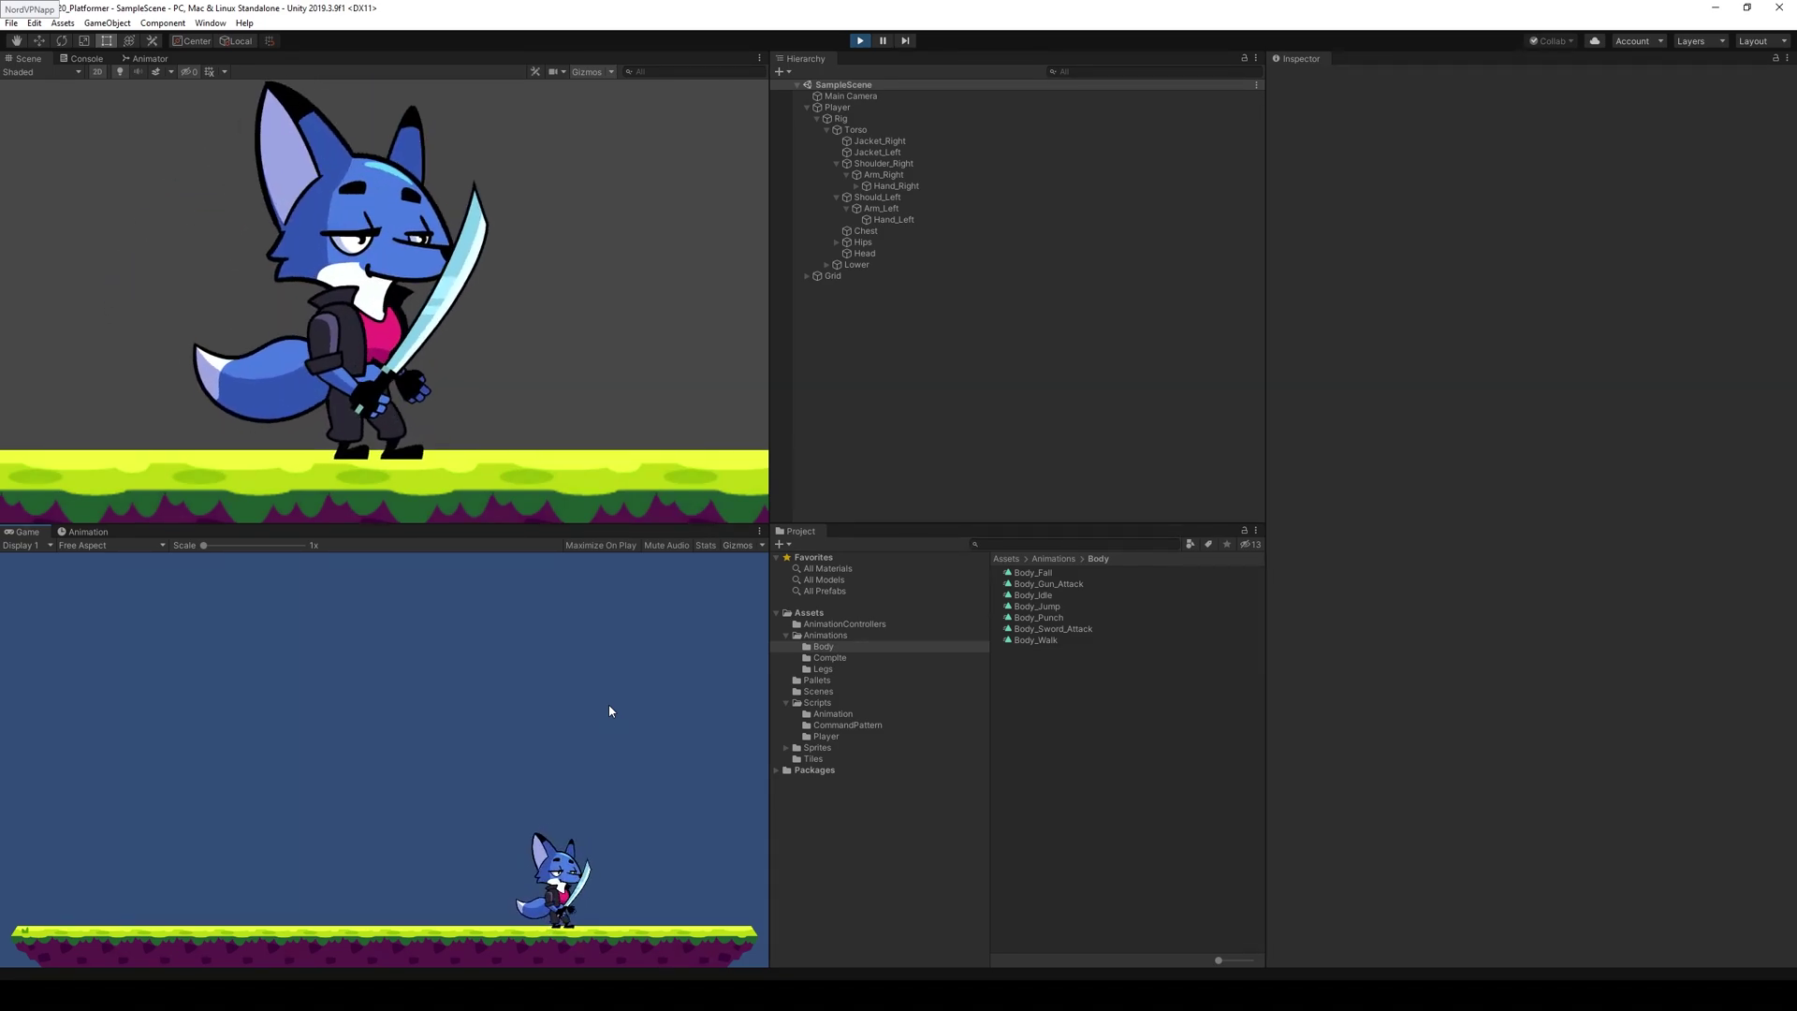
- Walk the fox left, right and left again, then stop Play mode
{"action": "key", "text": "a"}
{"action": "key", "text": "d"}
{"action": "key", "text": "a"}
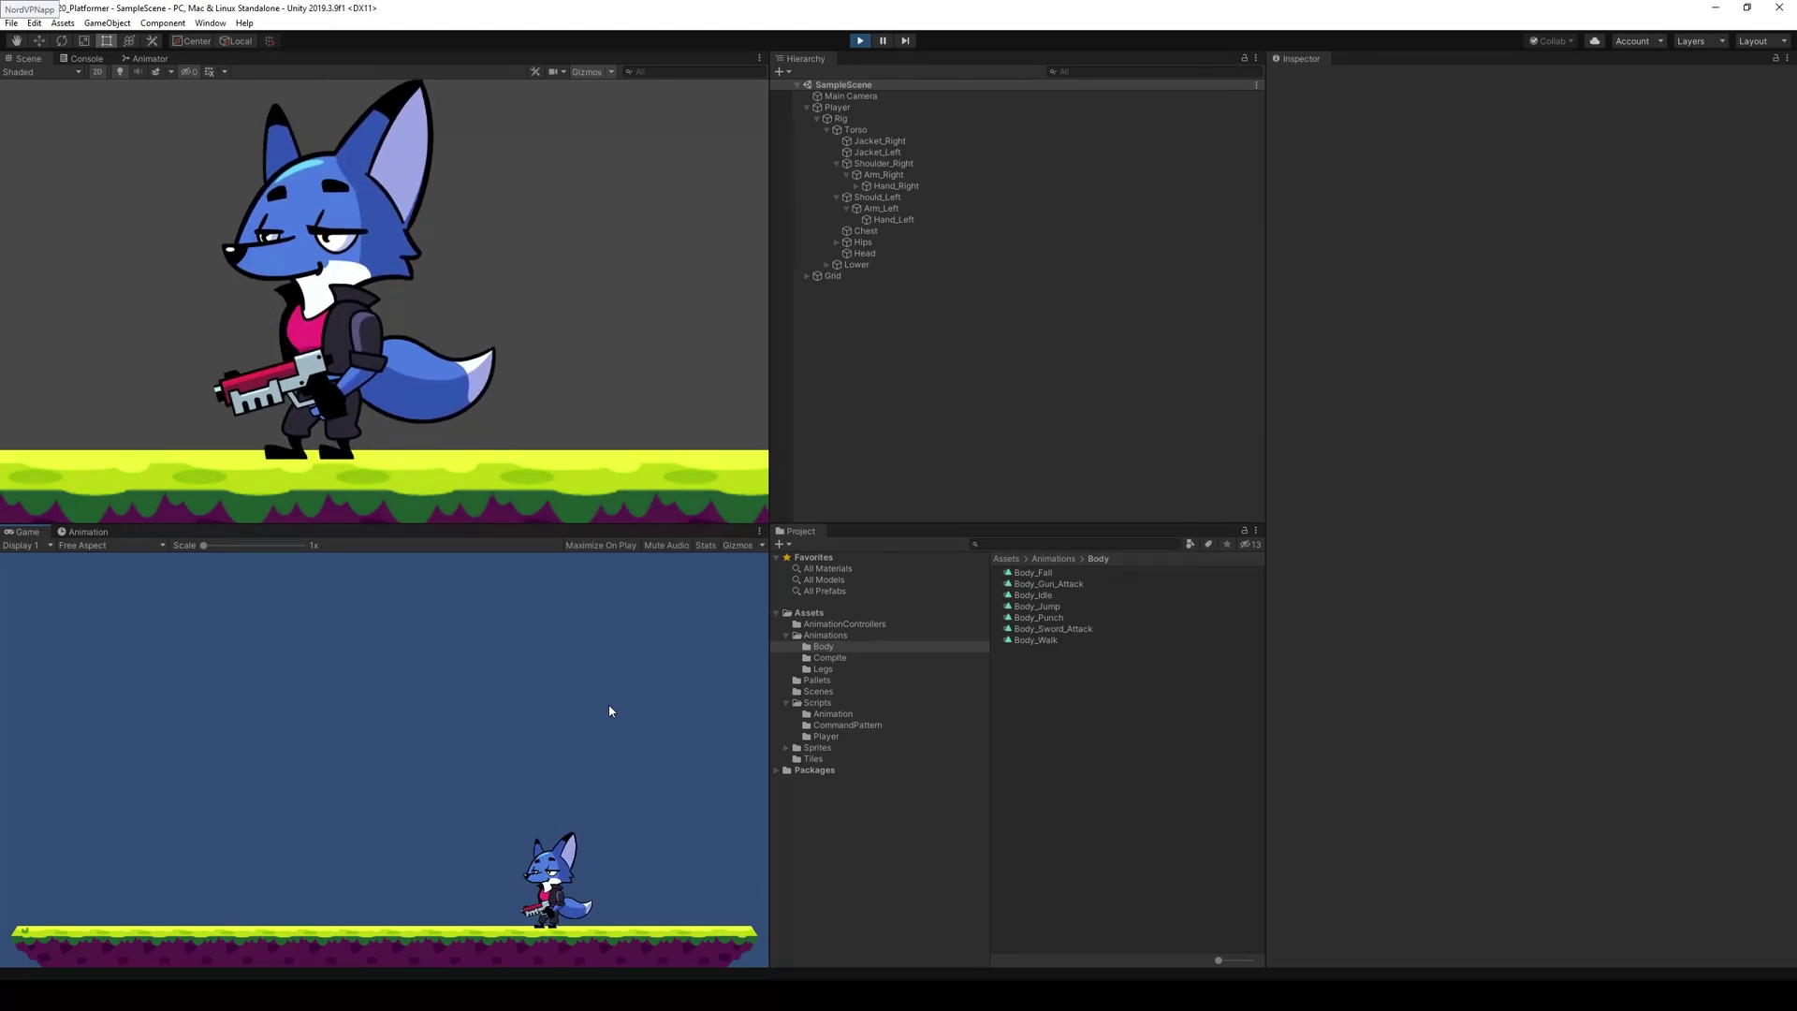
{"action": "scroll", "coordinate": [365, 421], "scroll_direction": "up", "scroll_amount": 1}
{"action": "scroll", "coordinate": [365, 421], "scroll_direction": "up", "scroll_amount": 3}
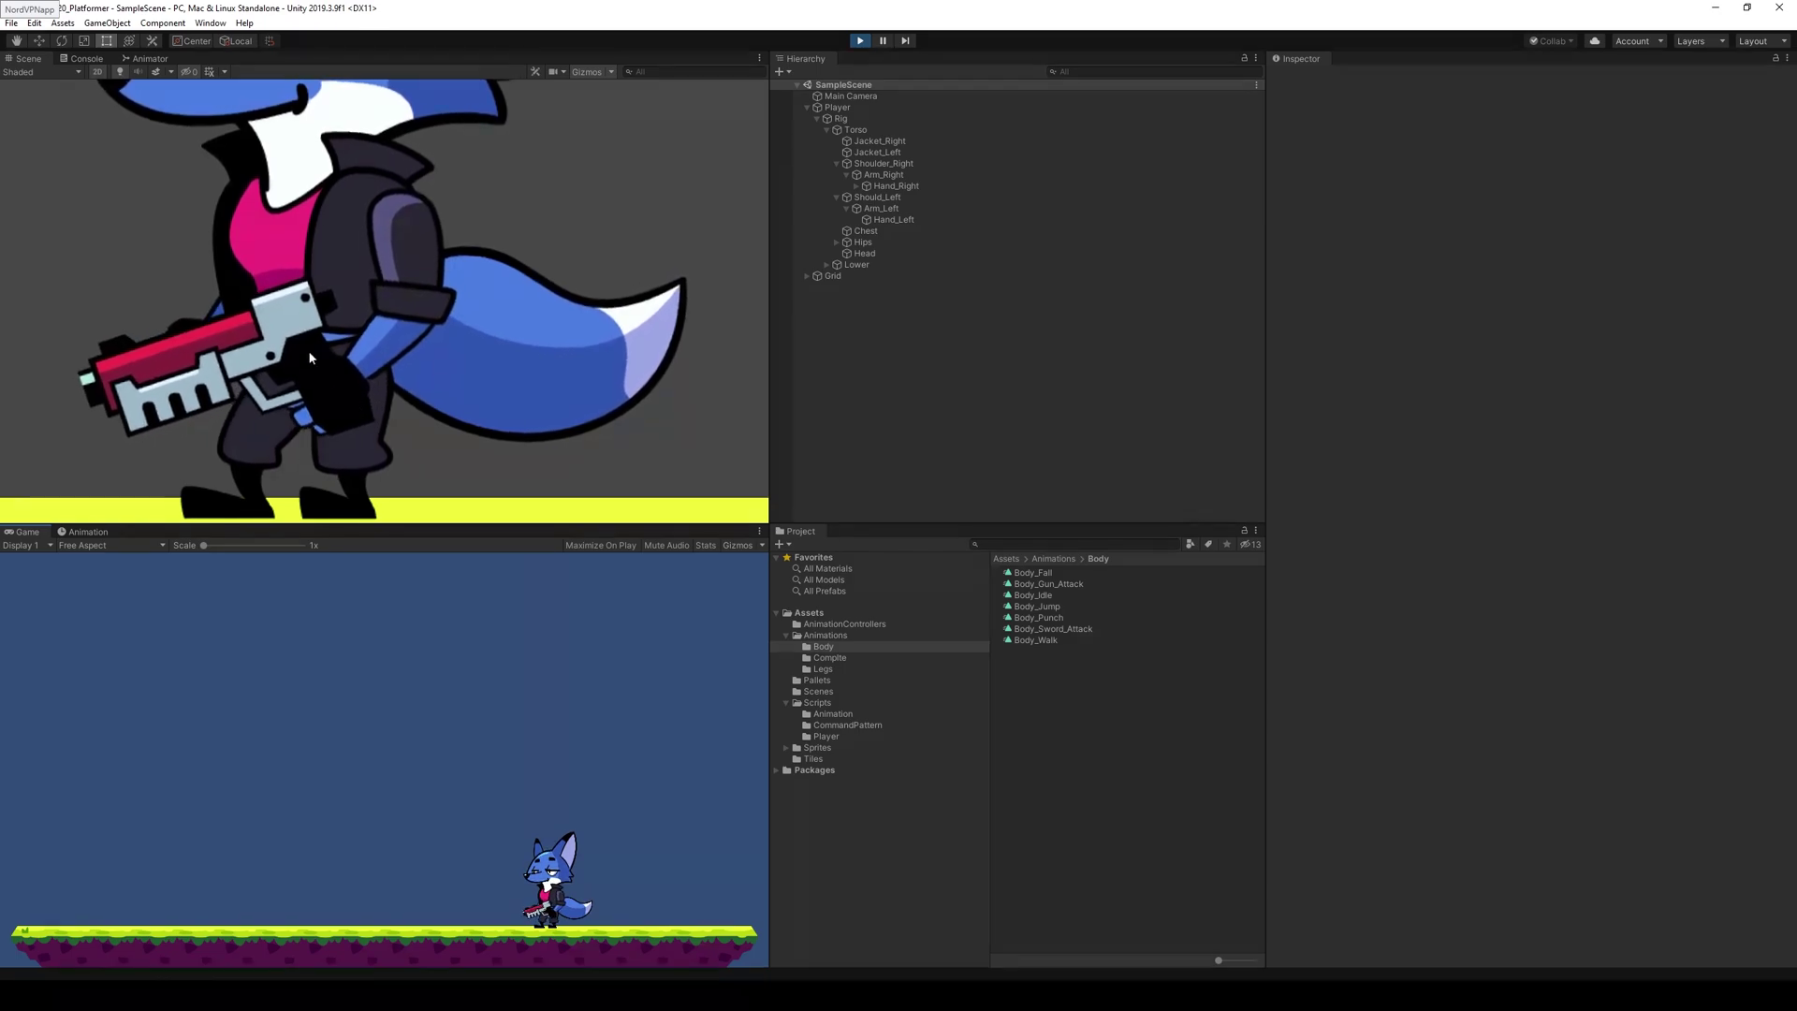
{"action": "left_click", "coordinate": [860, 40]}
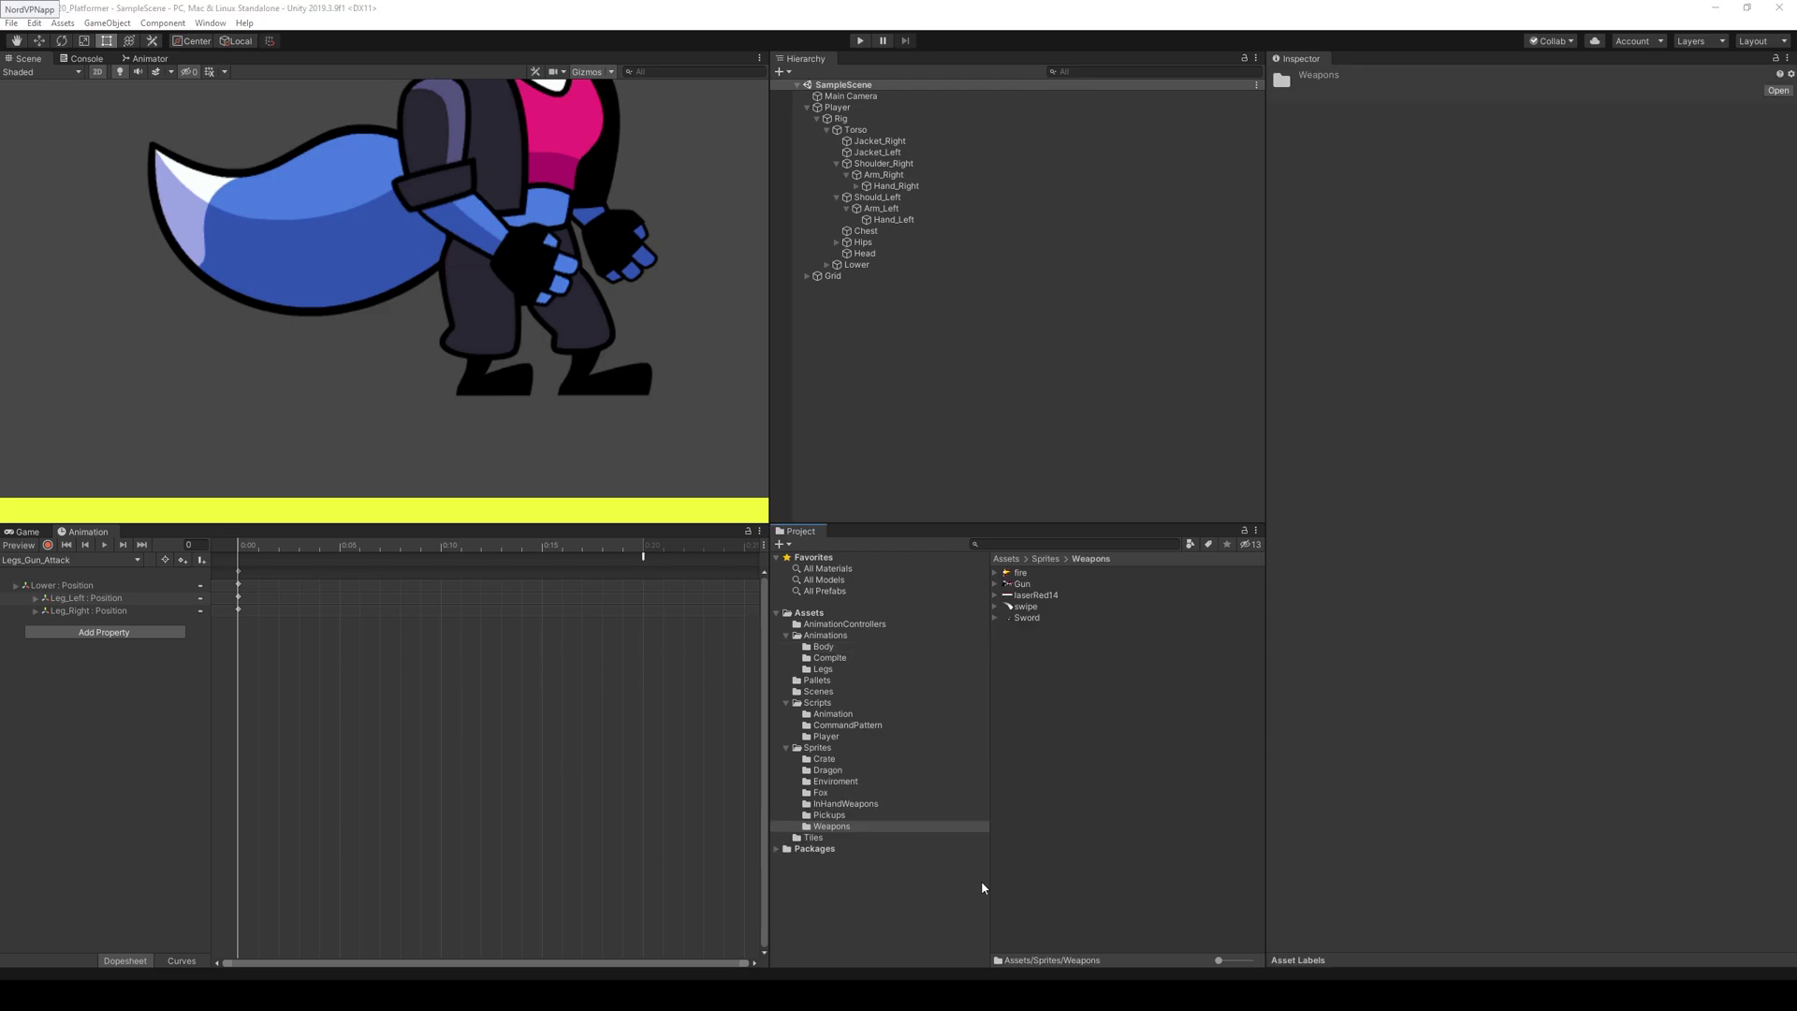
- Open the Sprites/InHandWeapons folder and compare the Hand_Sword and Hand_Gun sprites
{"action": "left_click", "coordinate": [856, 804]}
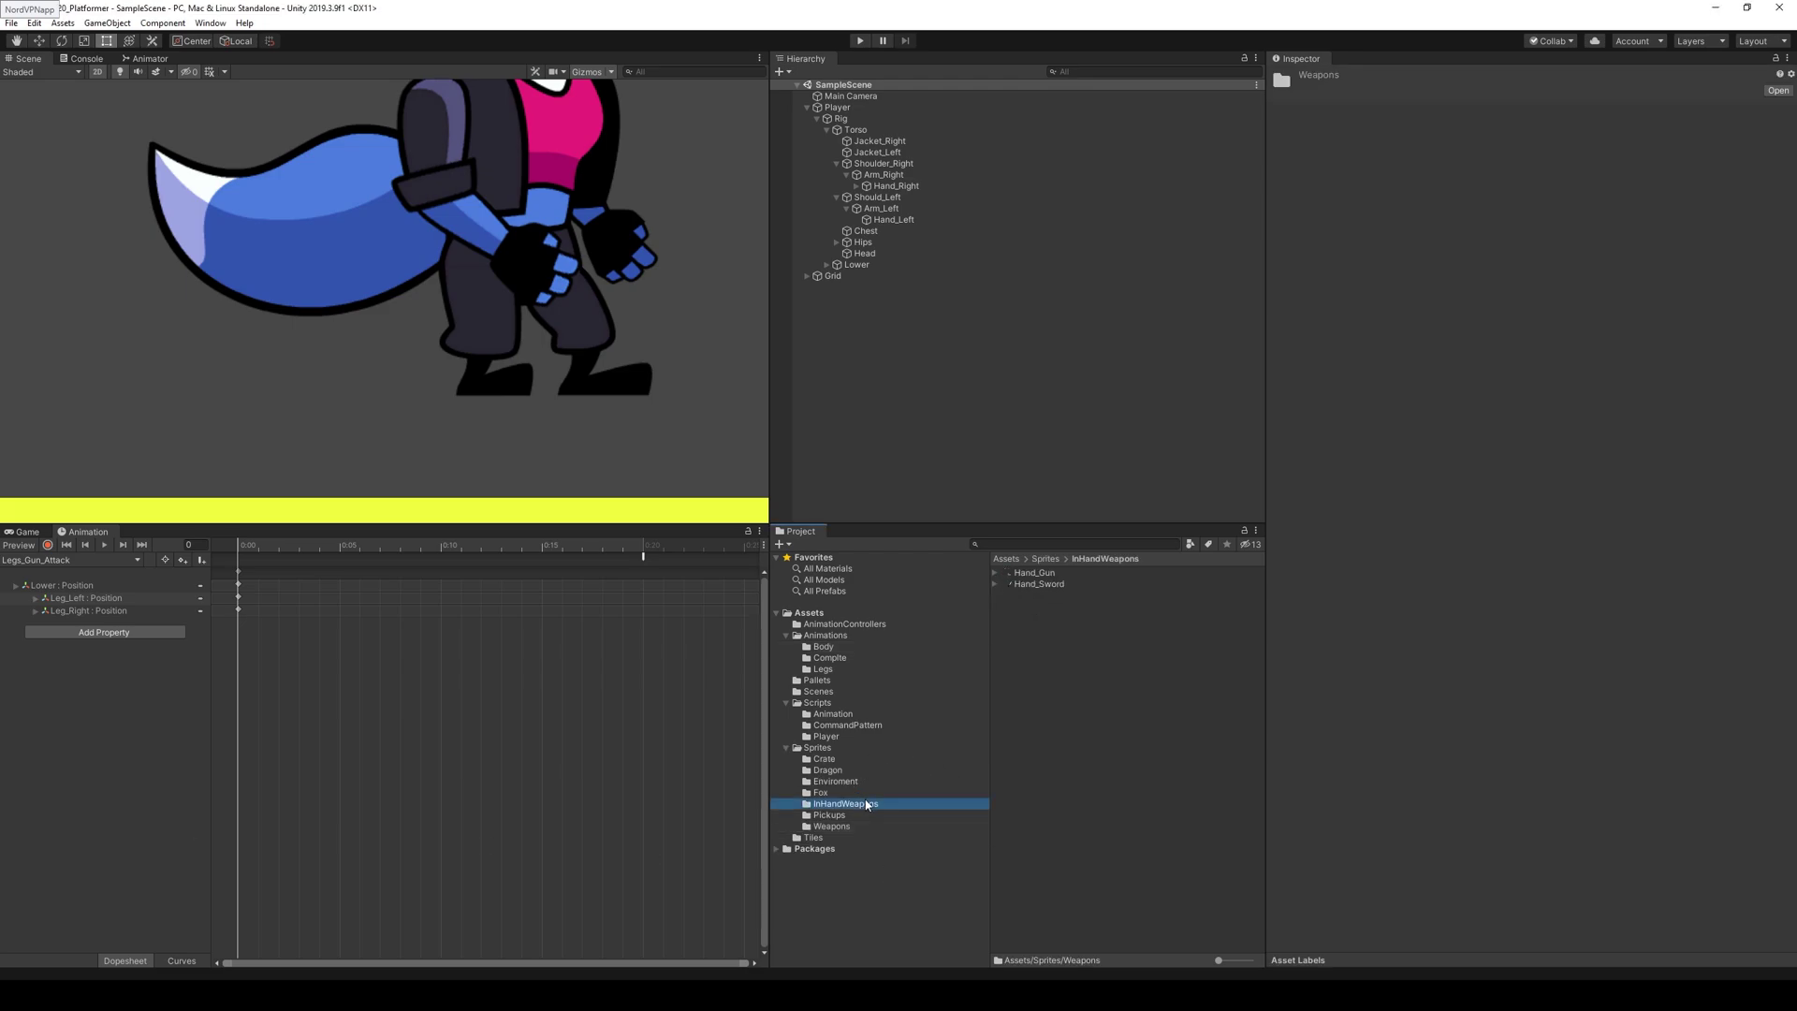
{"action": "left_click", "coordinate": [1037, 583]}
{"action": "key", "text": "Up"}
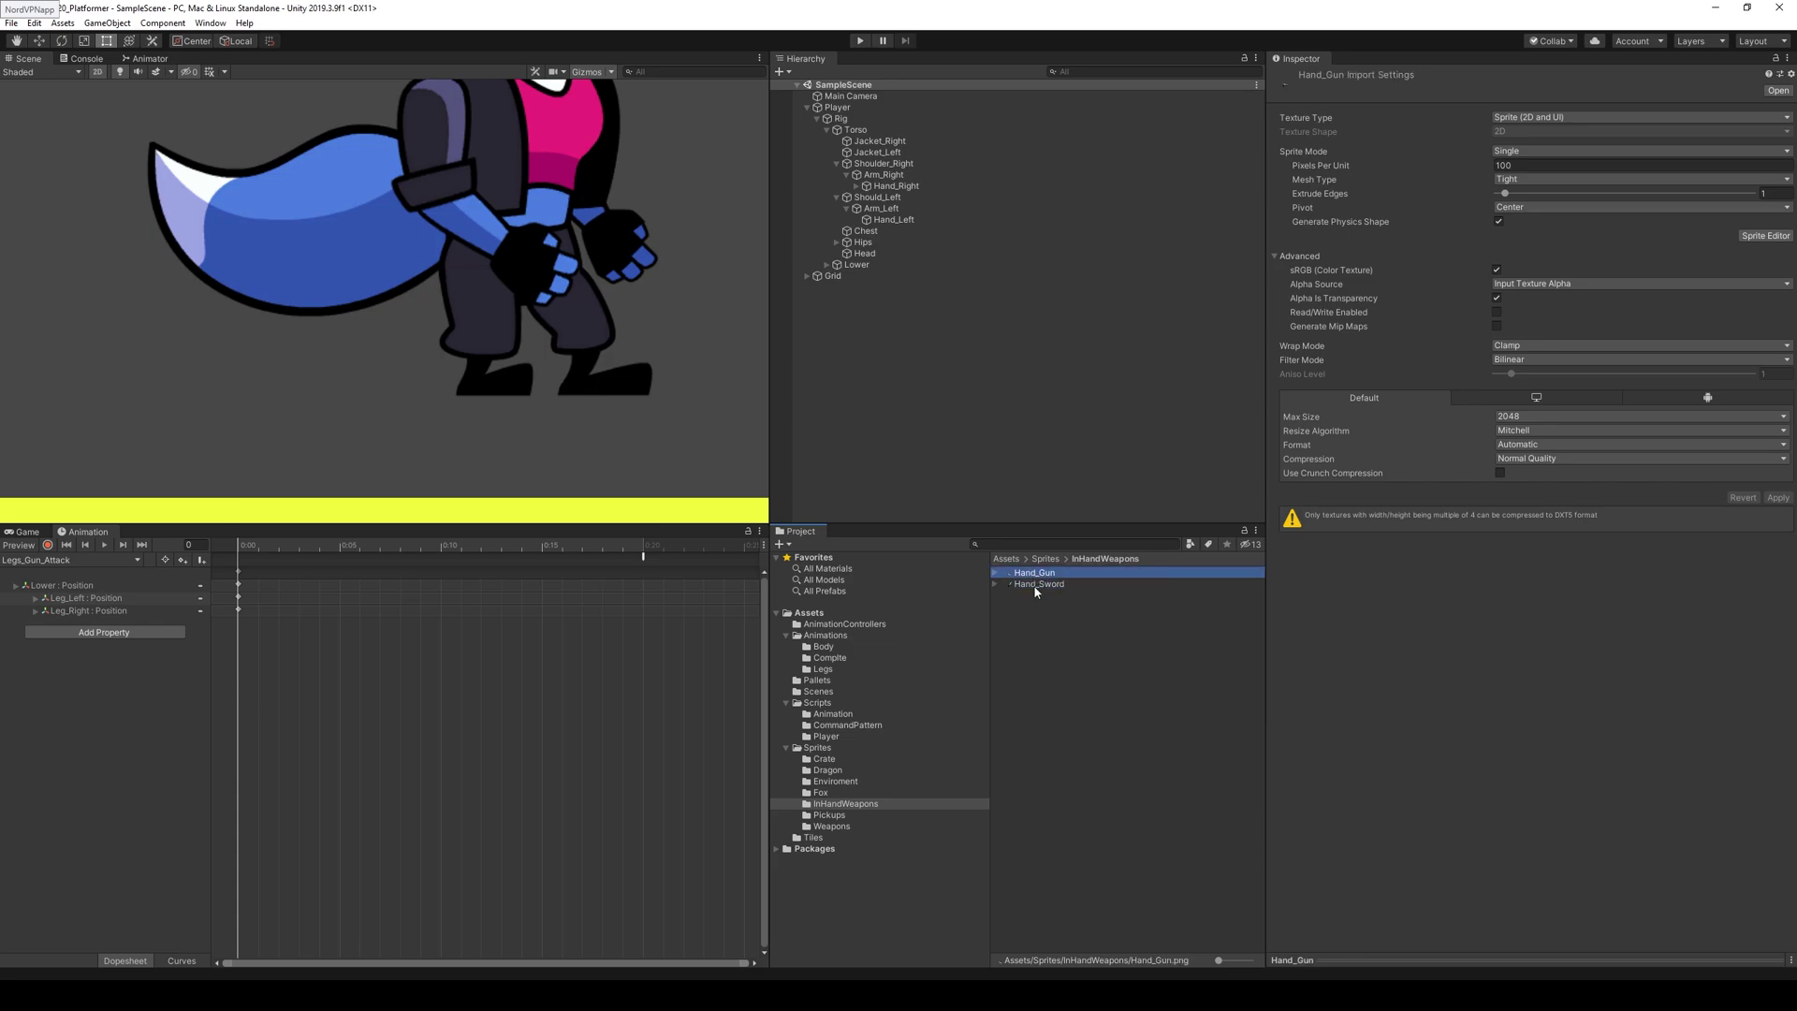
{"action": "left_click", "coordinate": [1034, 586]}
{"action": "left_click", "coordinate": [1033, 573]}
{"action": "left_click", "coordinate": [1032, 583]}
{"action": "left_click", "coordinate": [1029, 572]}
- Assign Hand_Sword to Hand_Right's Sword and Hand_Gun to its Gun, then start Play mode
{"action": "left_click", "coordinate": [889, 186]}
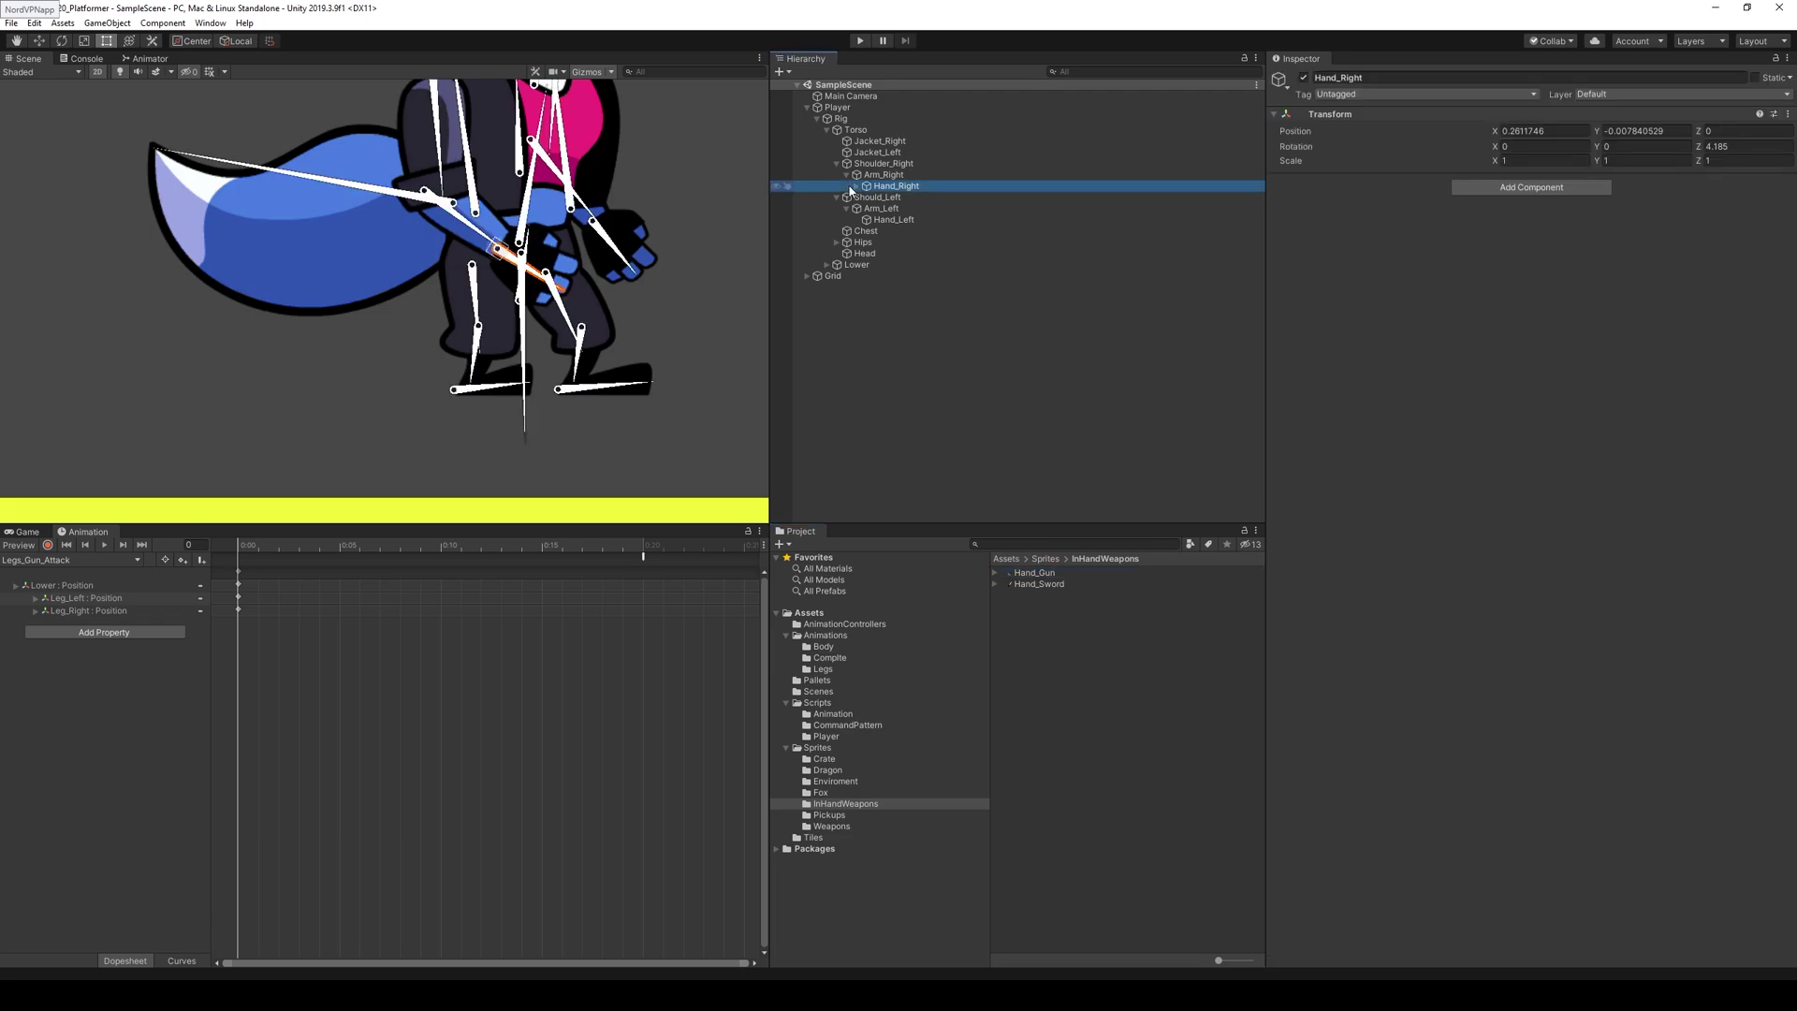
{"action": "left_click", "coordinate": [856, 186]}
{"action": "left_click", "coordinate": [862, 196]}
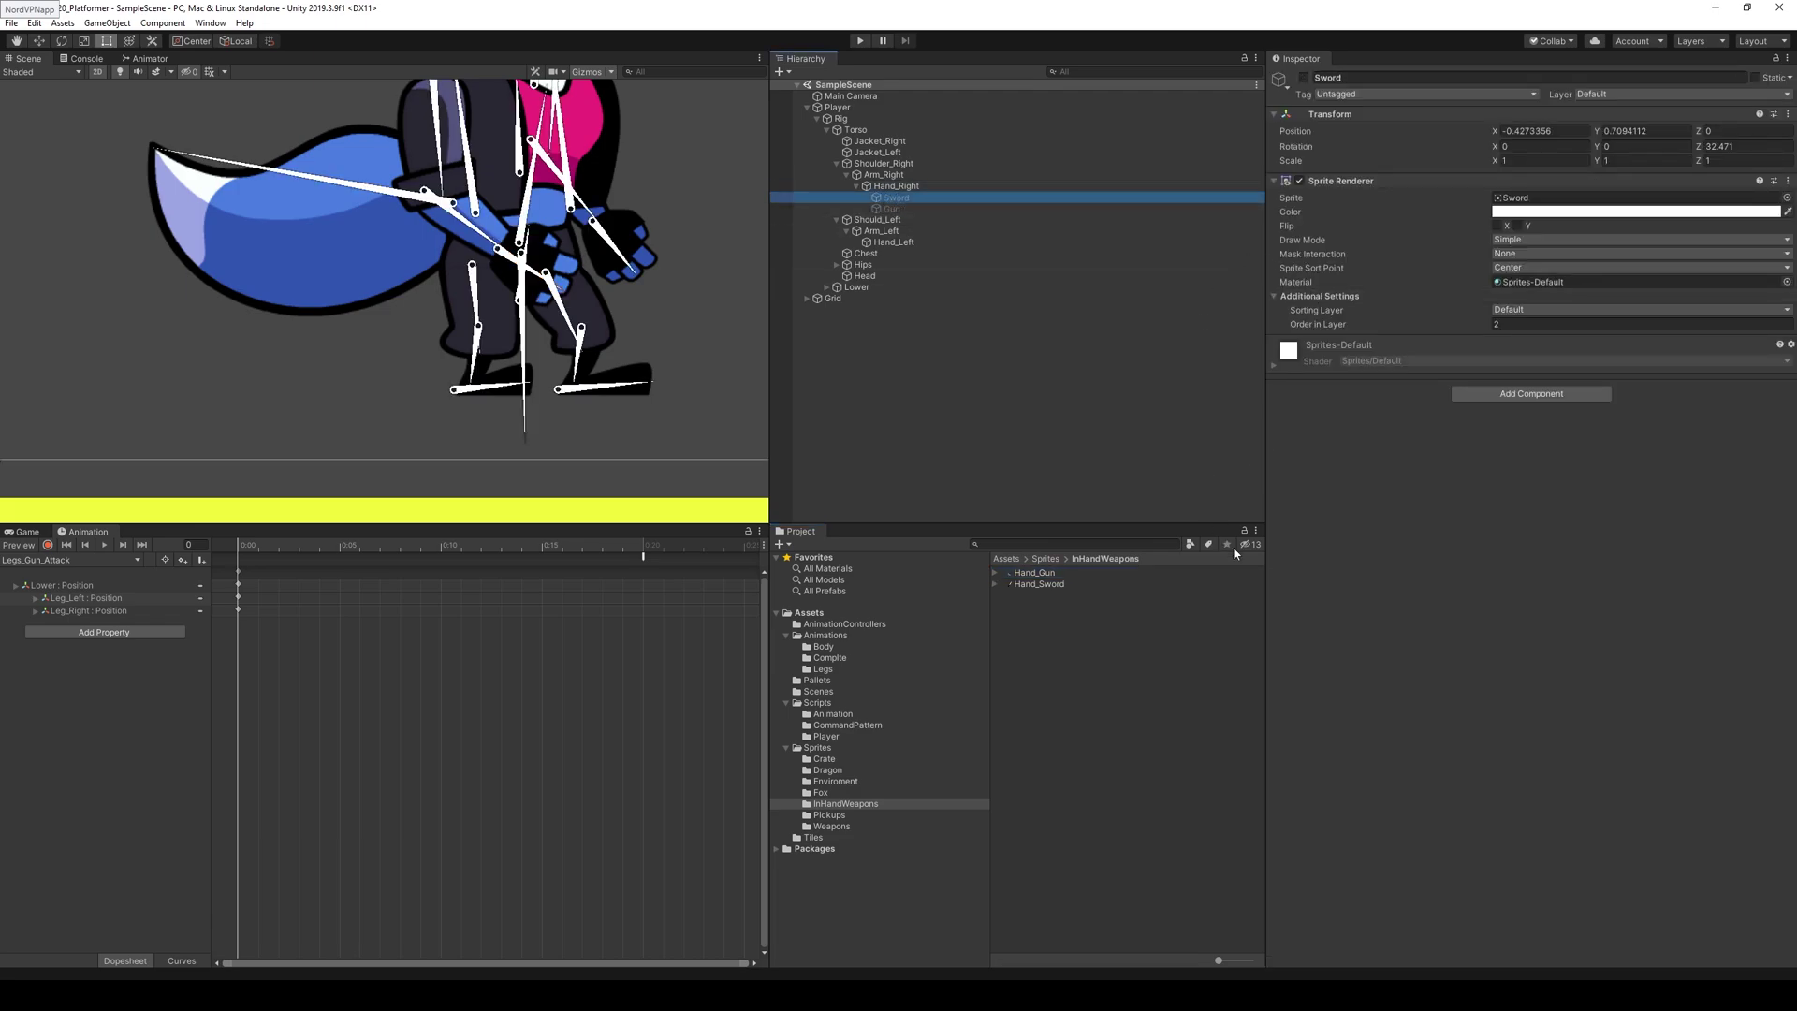
{"action": "left_click_drag", "start_coordinate": [1039, 584], "coordinate": [1590, 198]}
{"action": "left_click", "coordinate": [903, 208]}
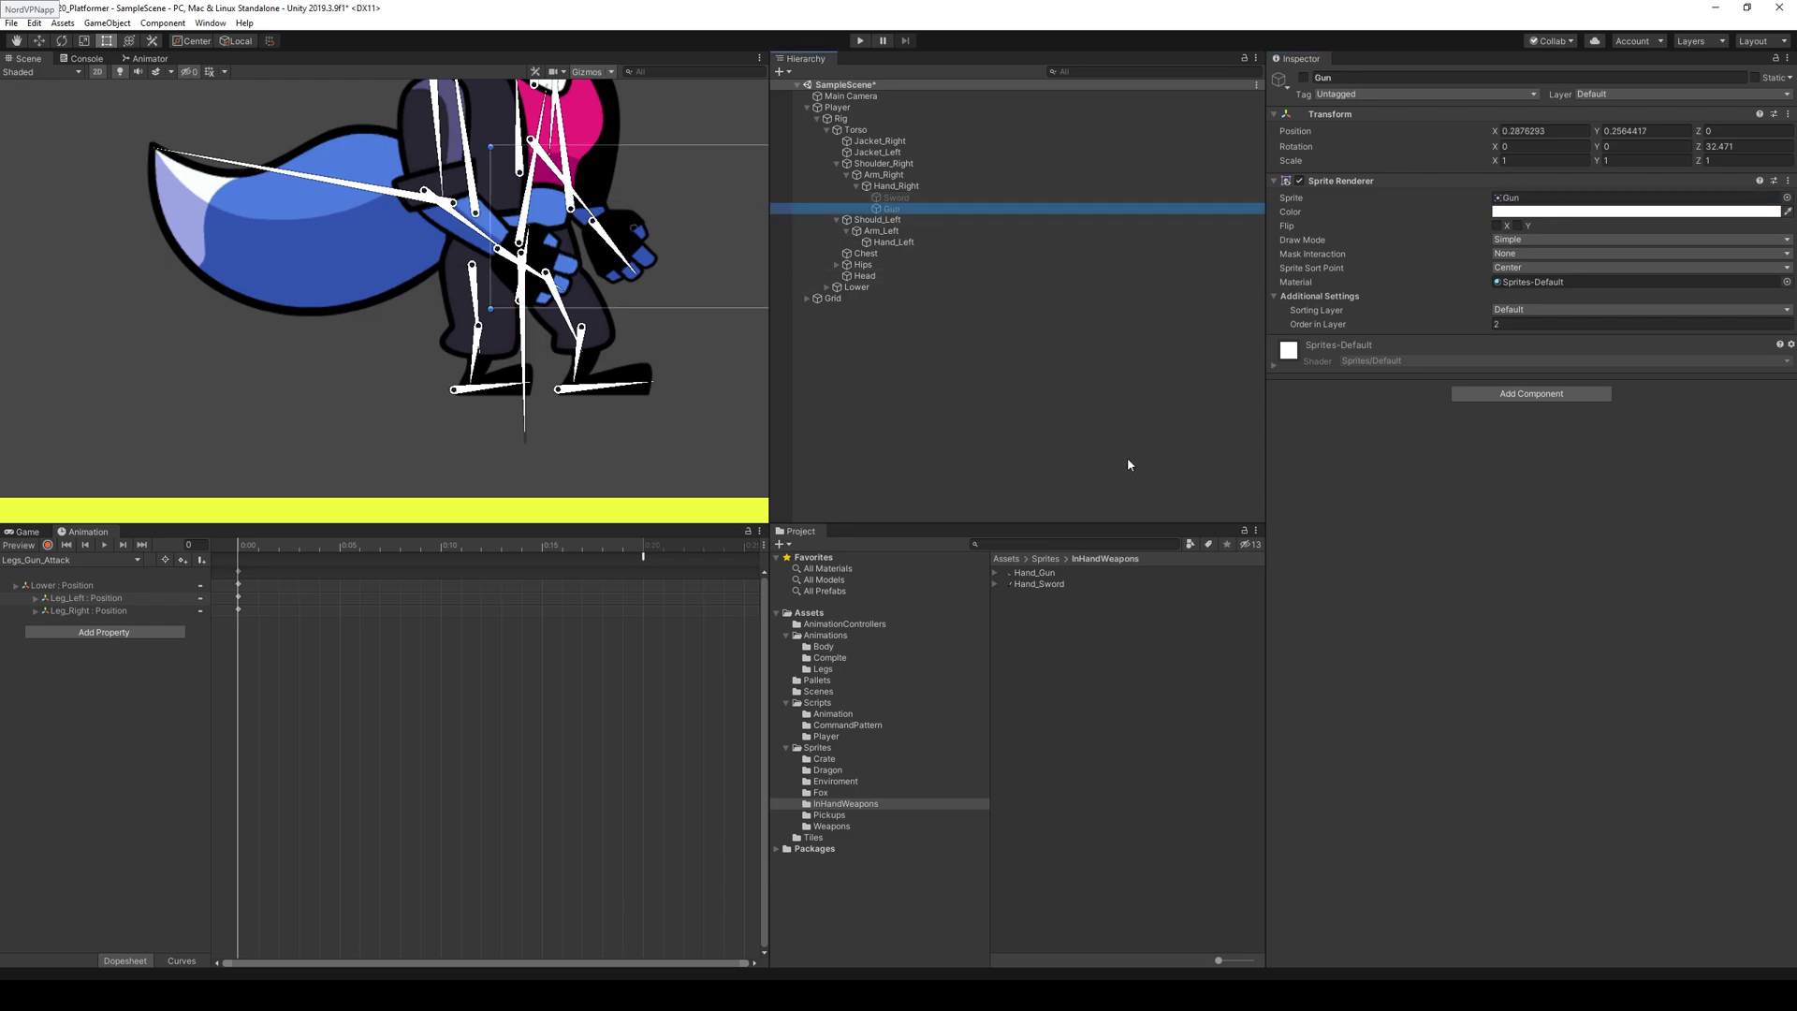
{"action": "left_click_drag", "start_coordinate": [1029, 573], "coordinate": [1544, 199]}
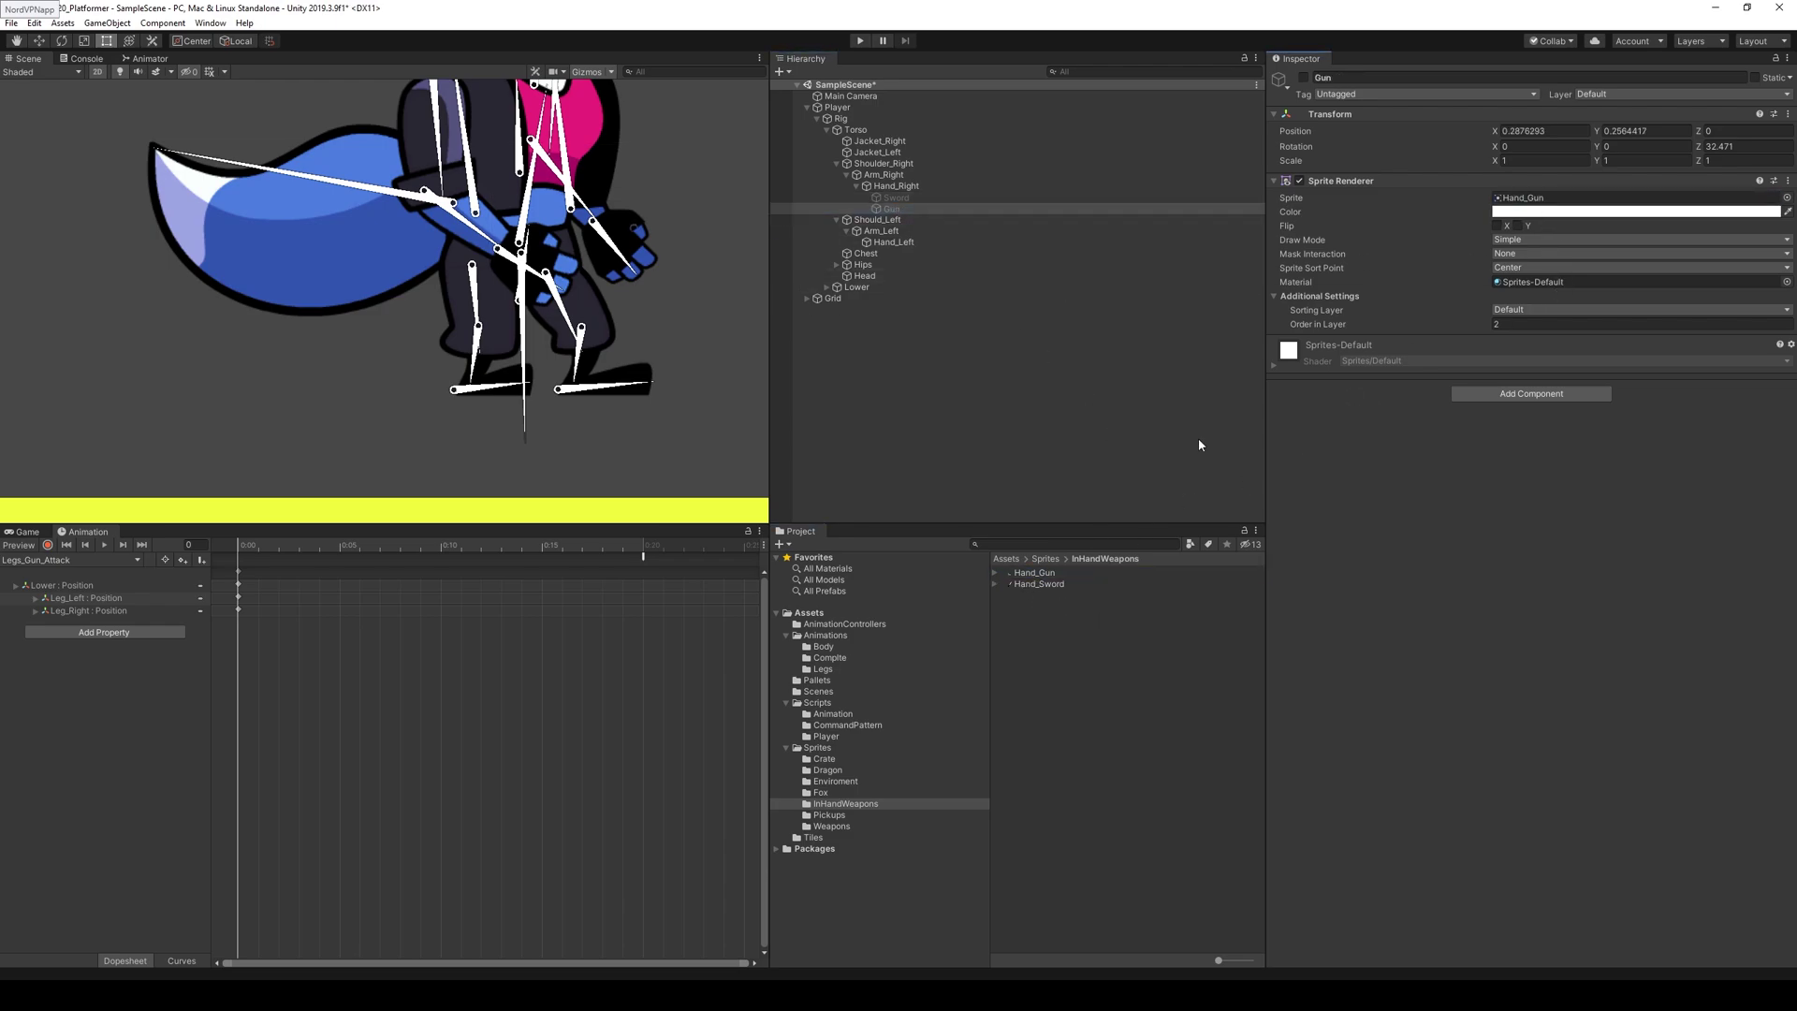
{"action": "left_click", "coordinate": [859, 42]}
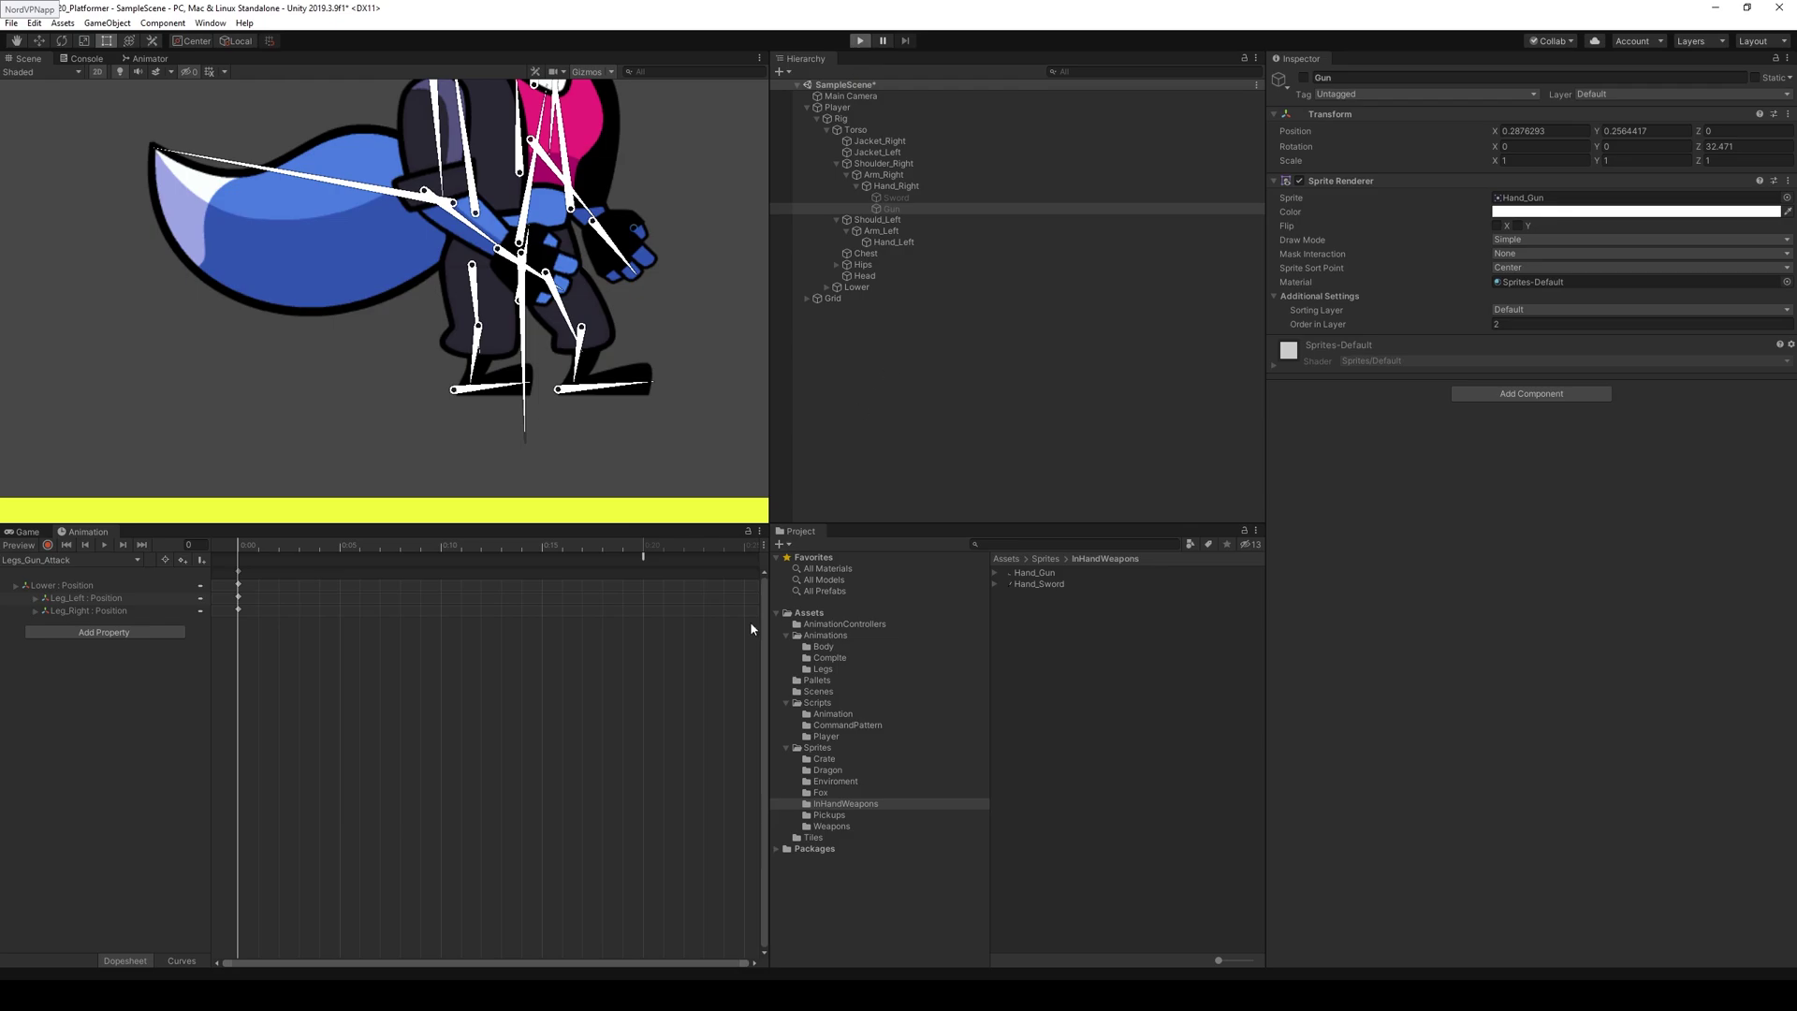
- Change Pixels Per Unit on both Hand_Gun and Hand_Sword sprites to shrink them, and retest in Play mode
{"action": "key", "text": "2"}
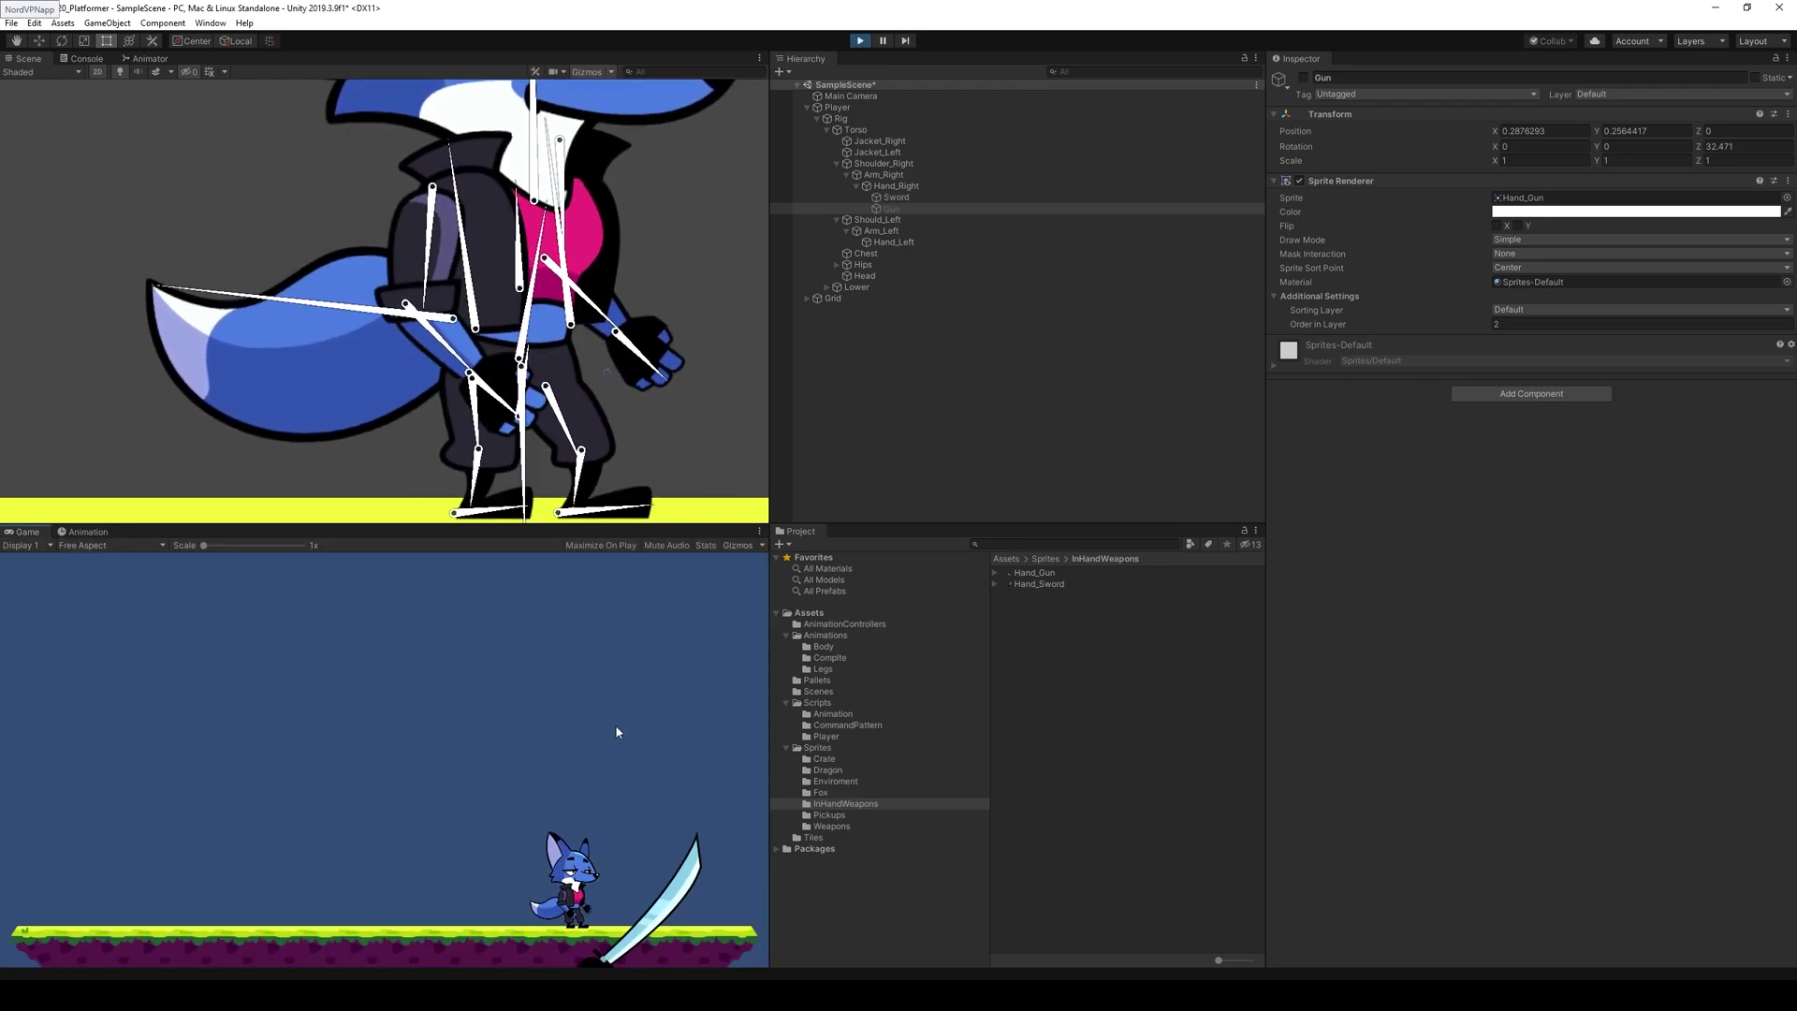
{"action": "left_click", "coordinate": [859, 41]}
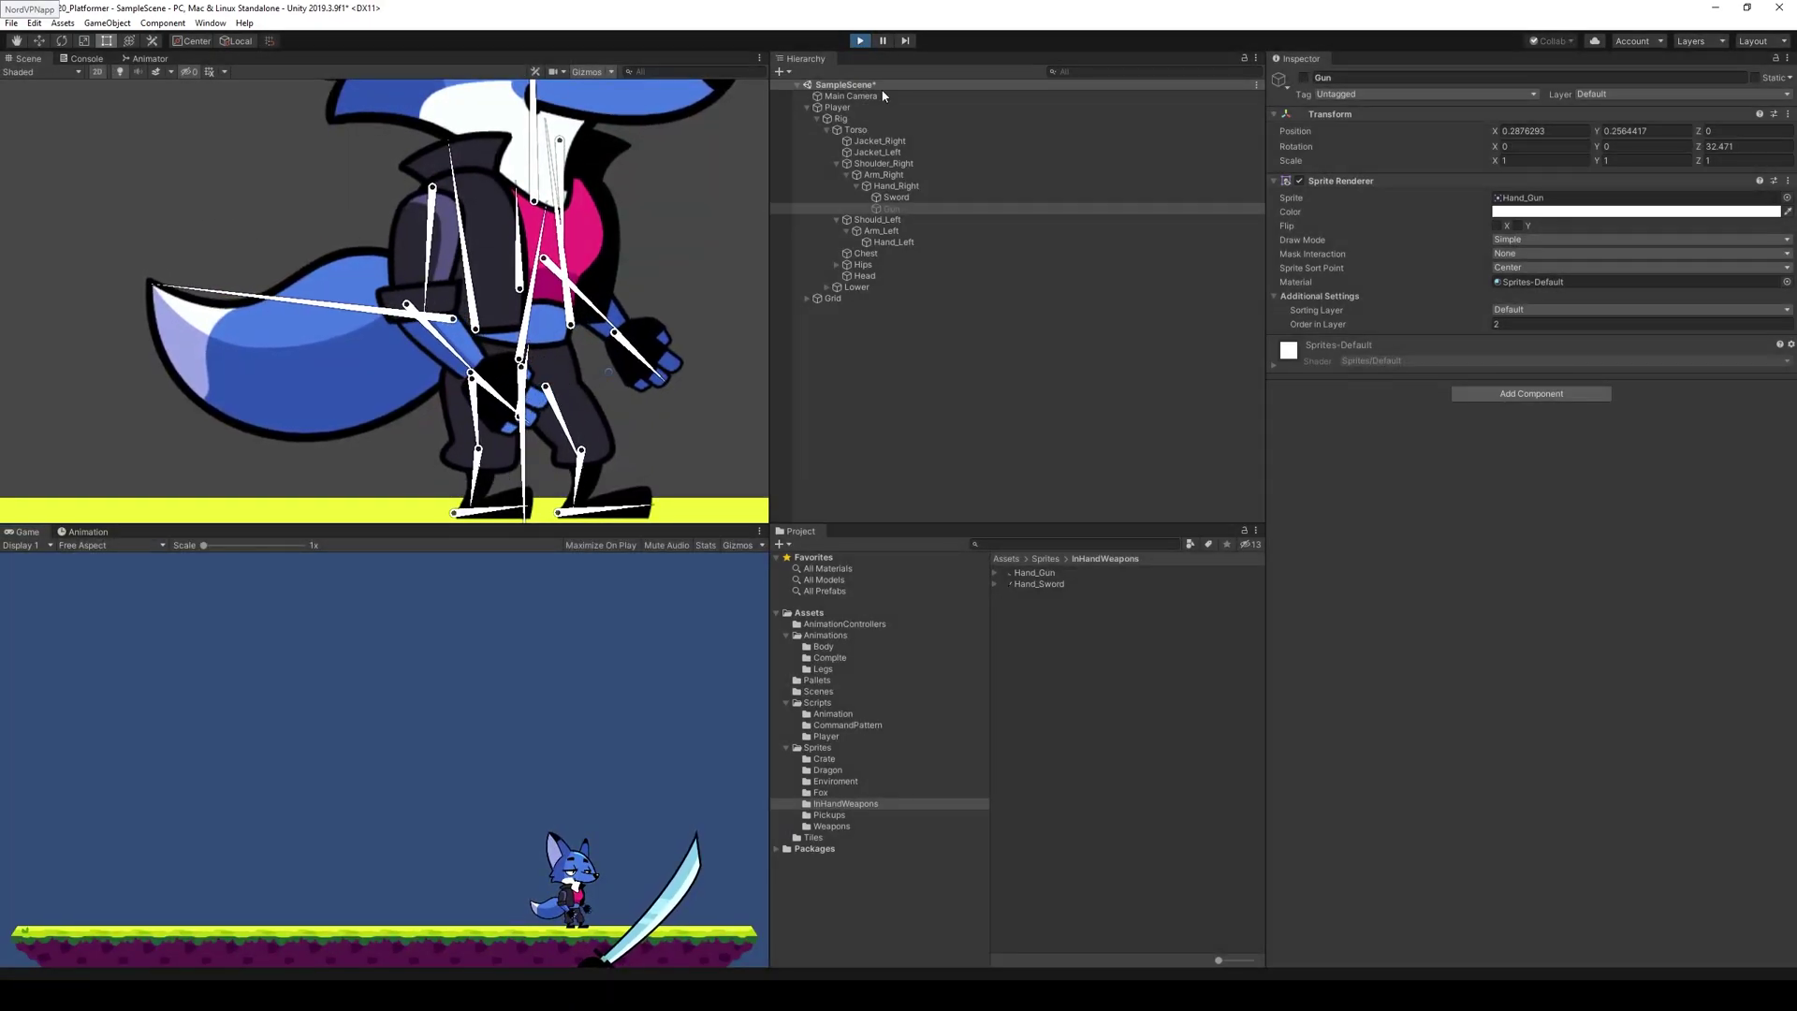
{"action": "left_click", "coordinate": [1043, 577]}
{"action": "left_click", "coordinate": [1055, 583], "text": "shift"}
{"action": "left_click", "coordinate": [1519, 166]}
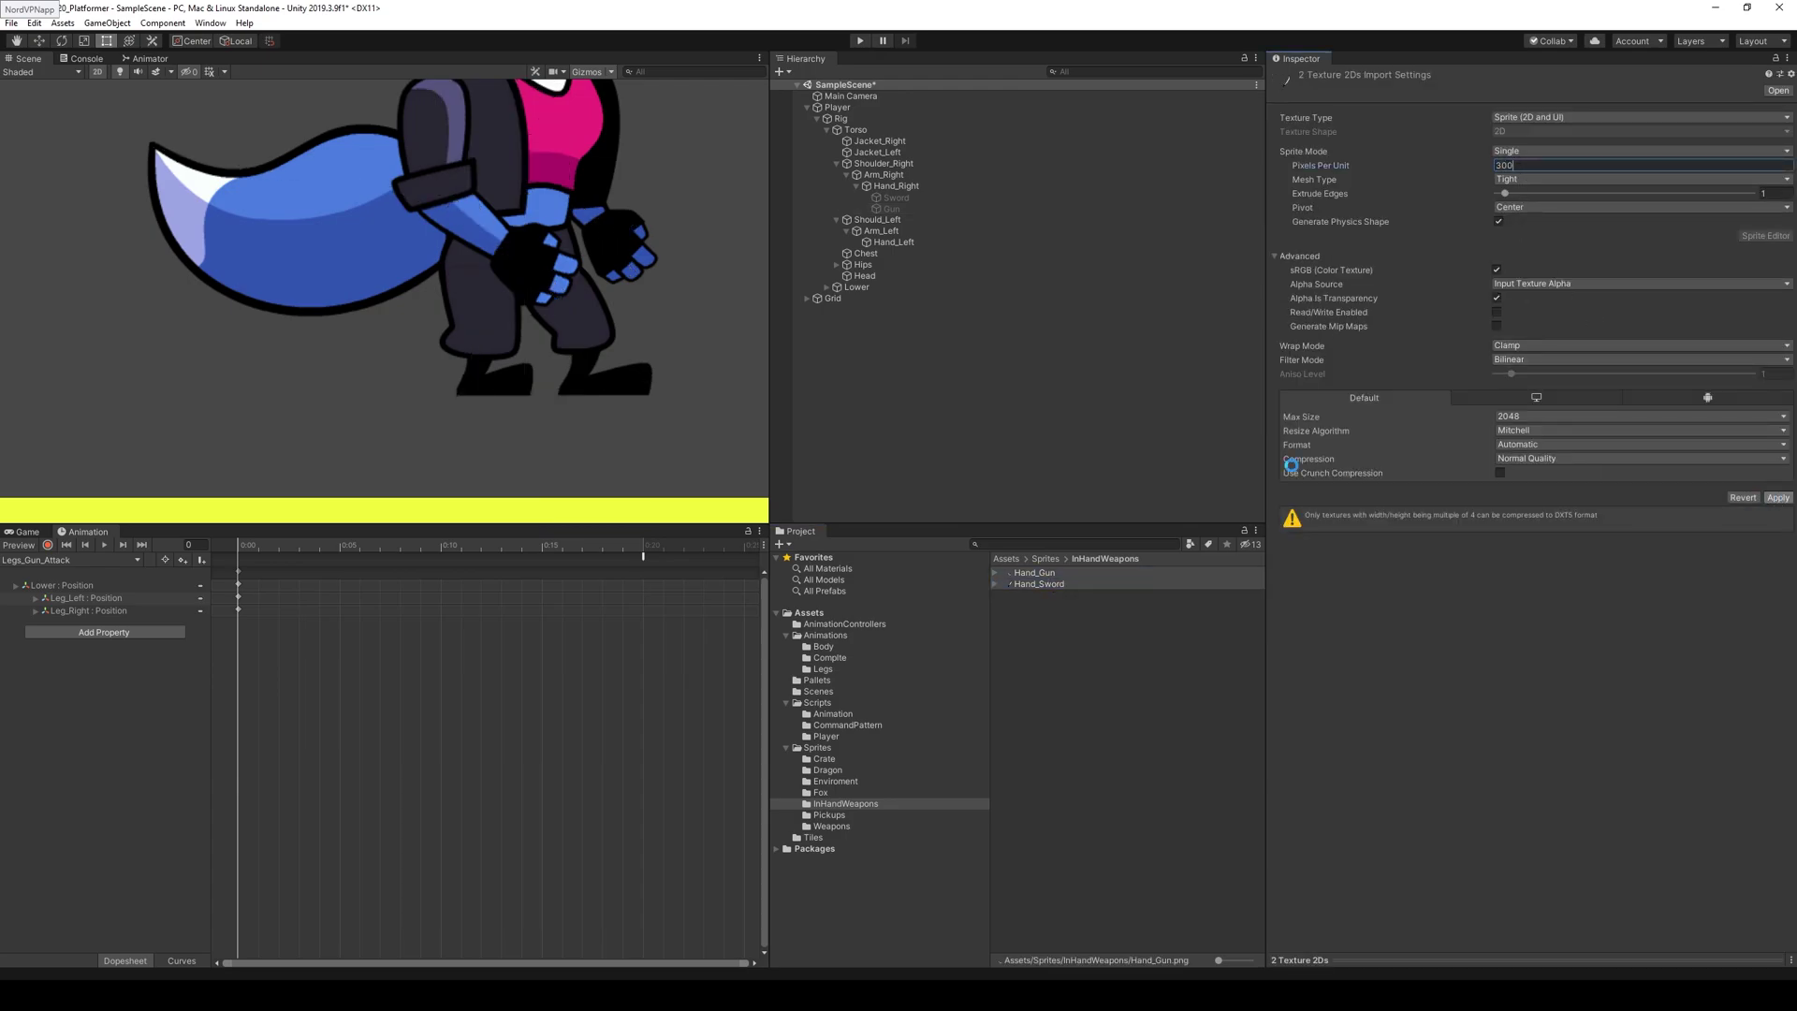
{"action": "left_click", "coordinate": [859, 40]}
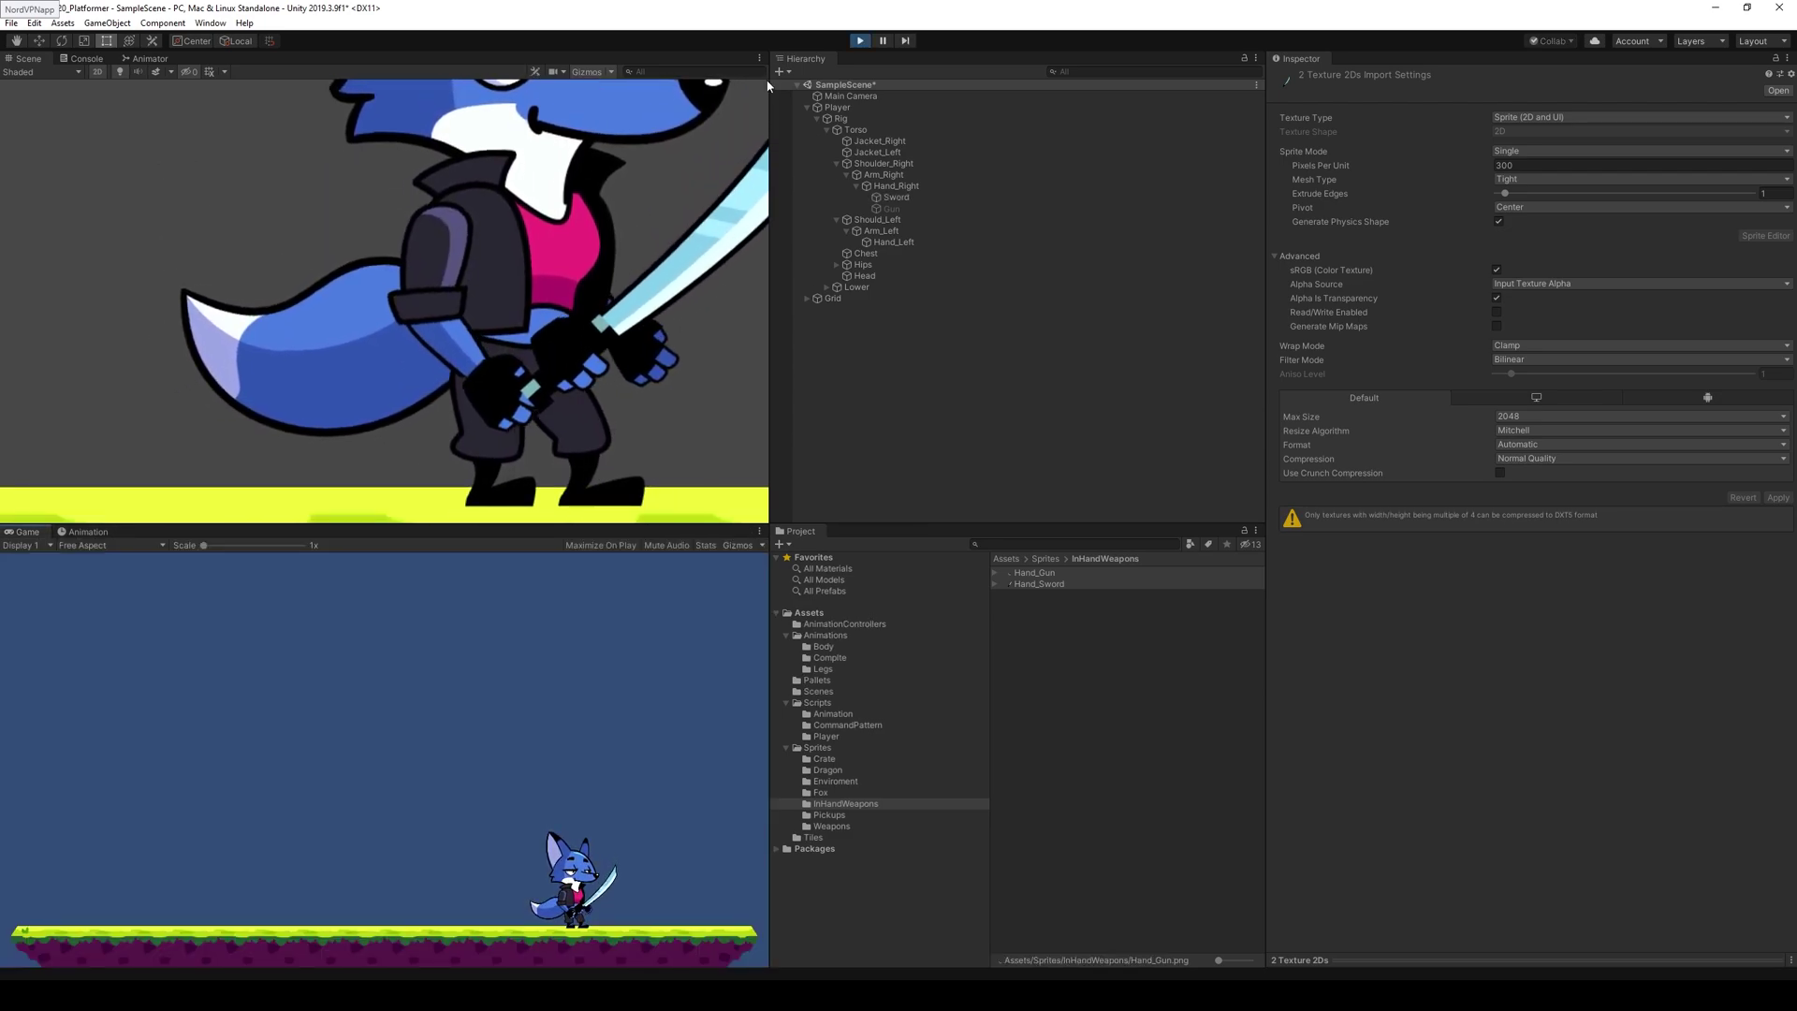
{"action": "left_click", "coordinate": [857, 41]}
- Select the Sword object, toggle its visibility, and hide the scene's bone and gizmo overlays
{"action": "left_click", "coordinate": [896, 197]}
{"action": "left_click", "coordinate": [1303, 78]}
{"action": "left_click", "coordinate": [1304, 79]}
{"action": "scroll", "coordinate": [607, 217], "scroll_direction": "up", "scroll_amount": 4}
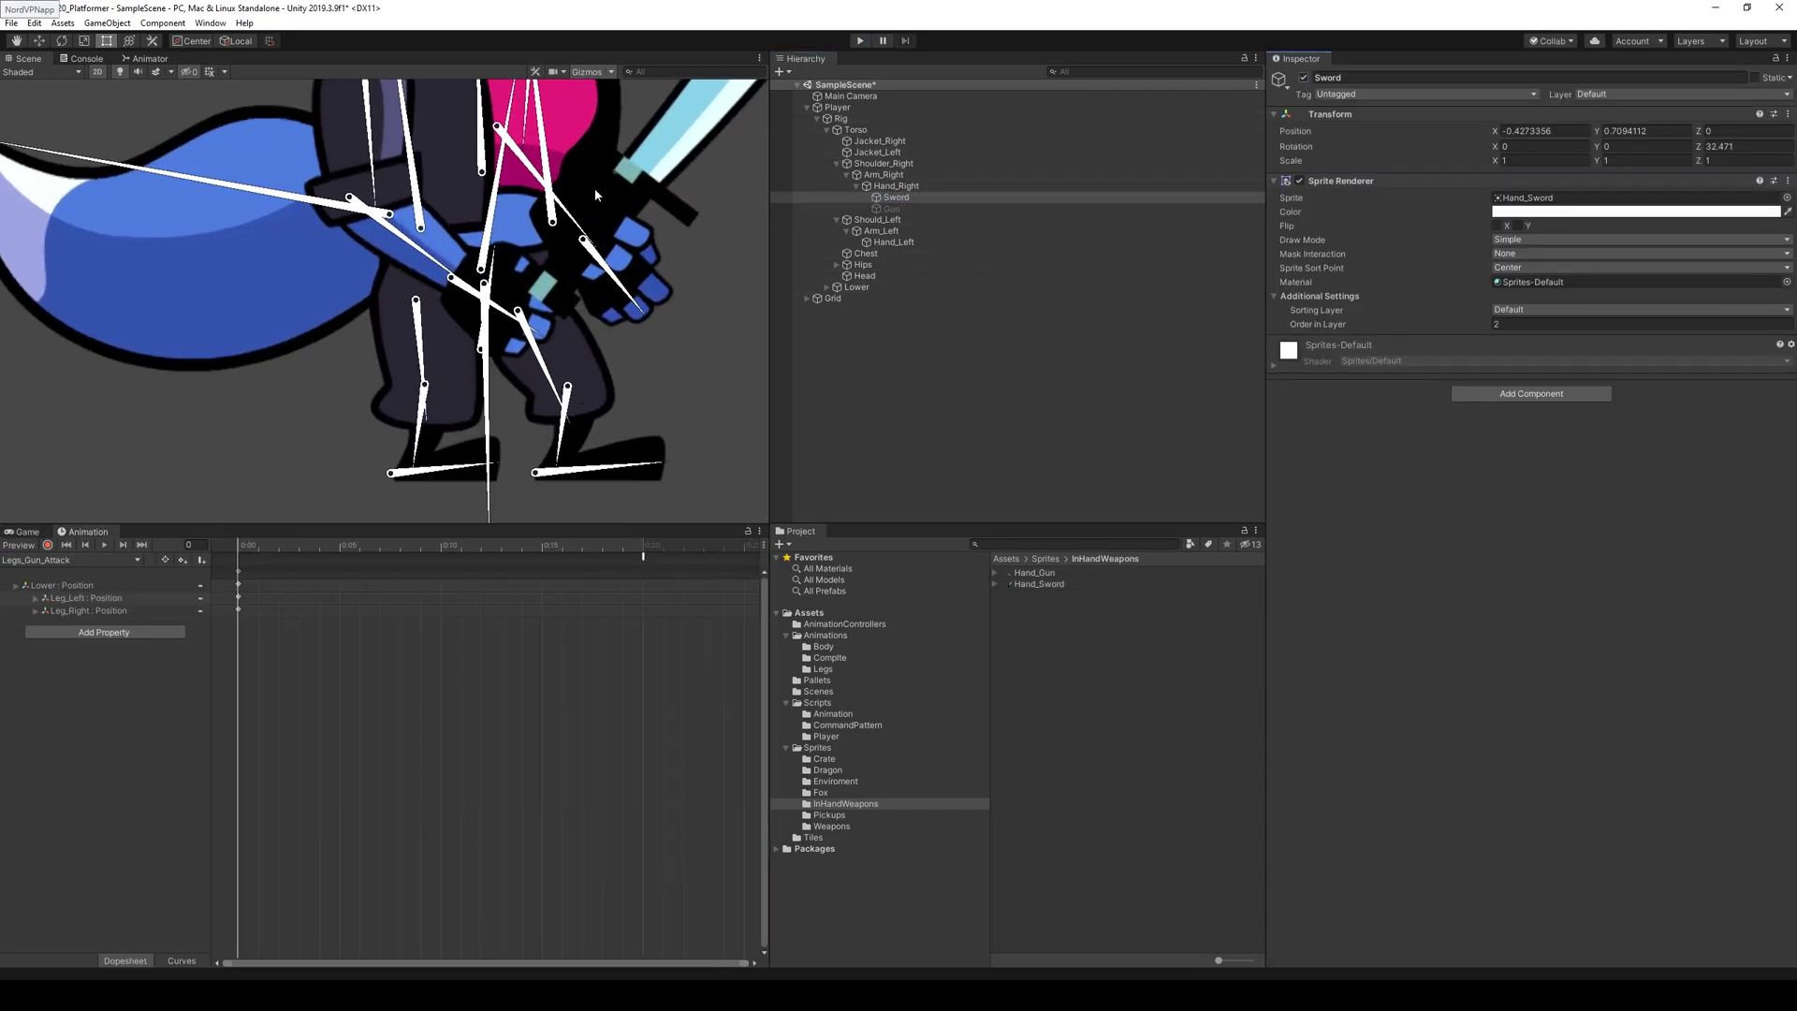
{"action": "left_click", "coordinate": [588, 73]}
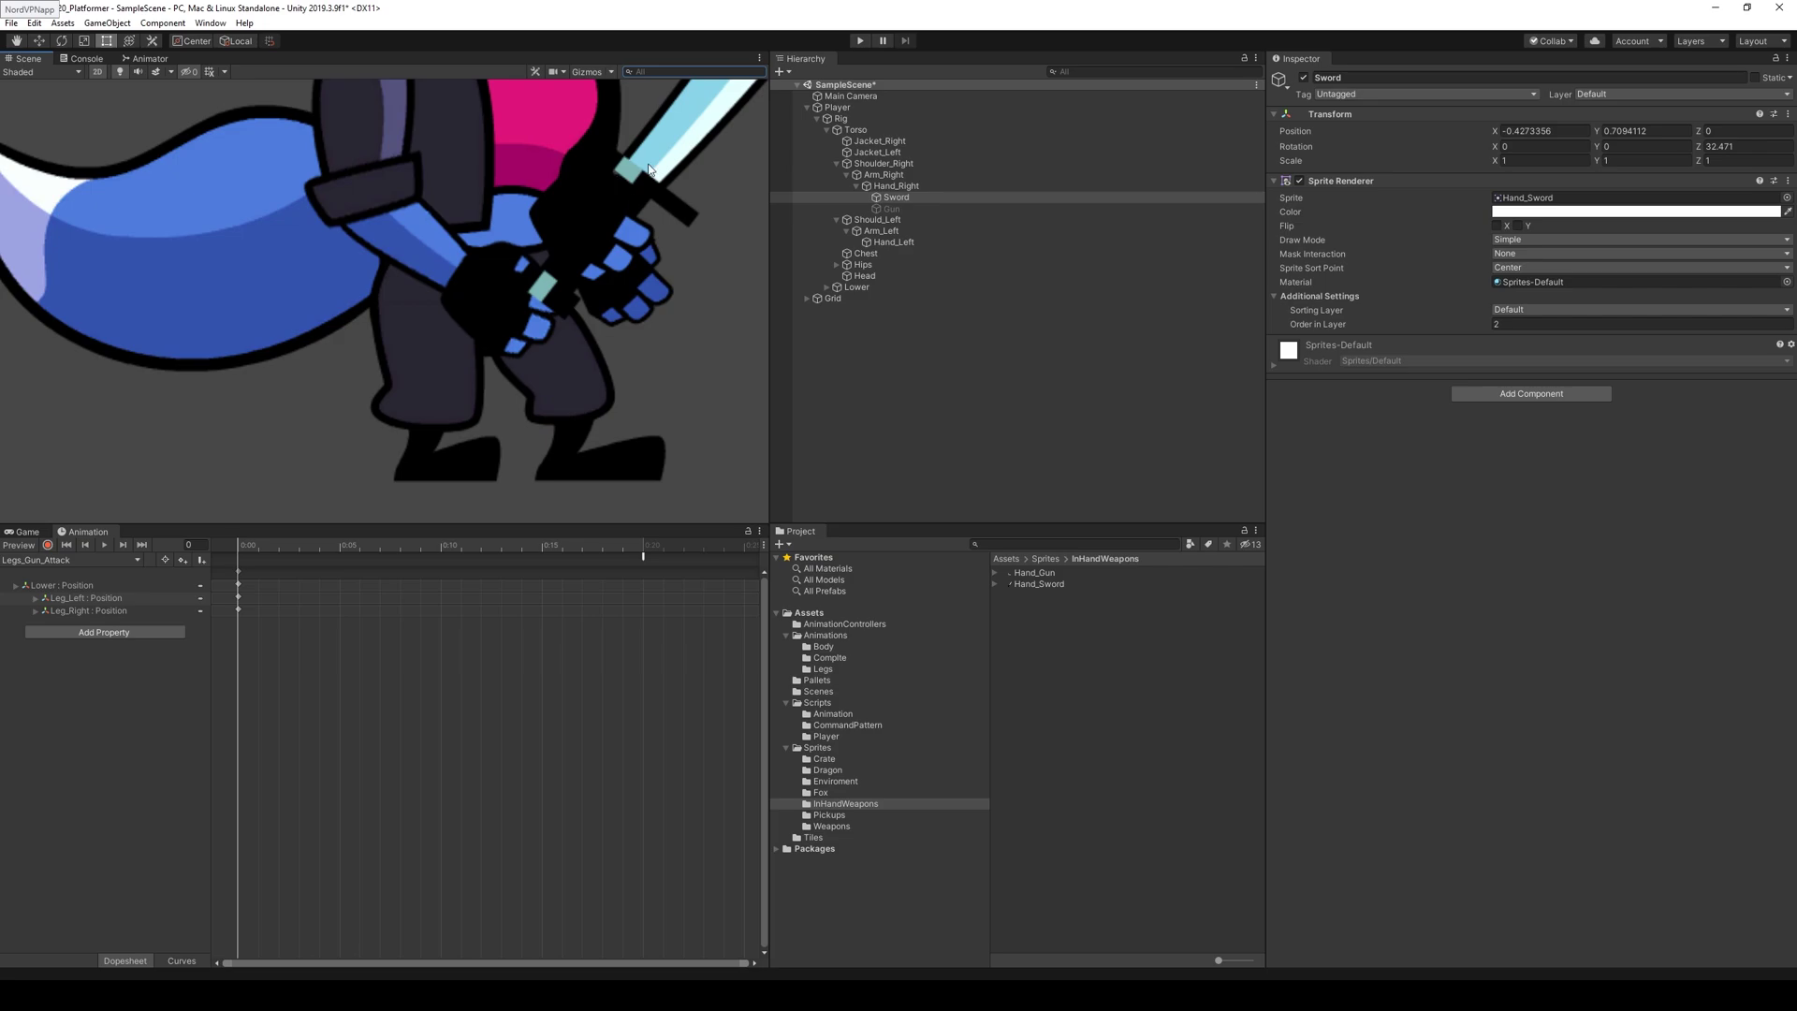
{"action": "scroll", "coordinate": [648, 169], "scroll_direction": "down", "scroll_amount": 6}
- Move the Sword down into the fox's hands with the Move and Rect tools
{"action": "key", "text": "w"}
{"action": "scroll", "coordinate": [483, 186], "scroll_direction": "down", "scroll_amount": 4}
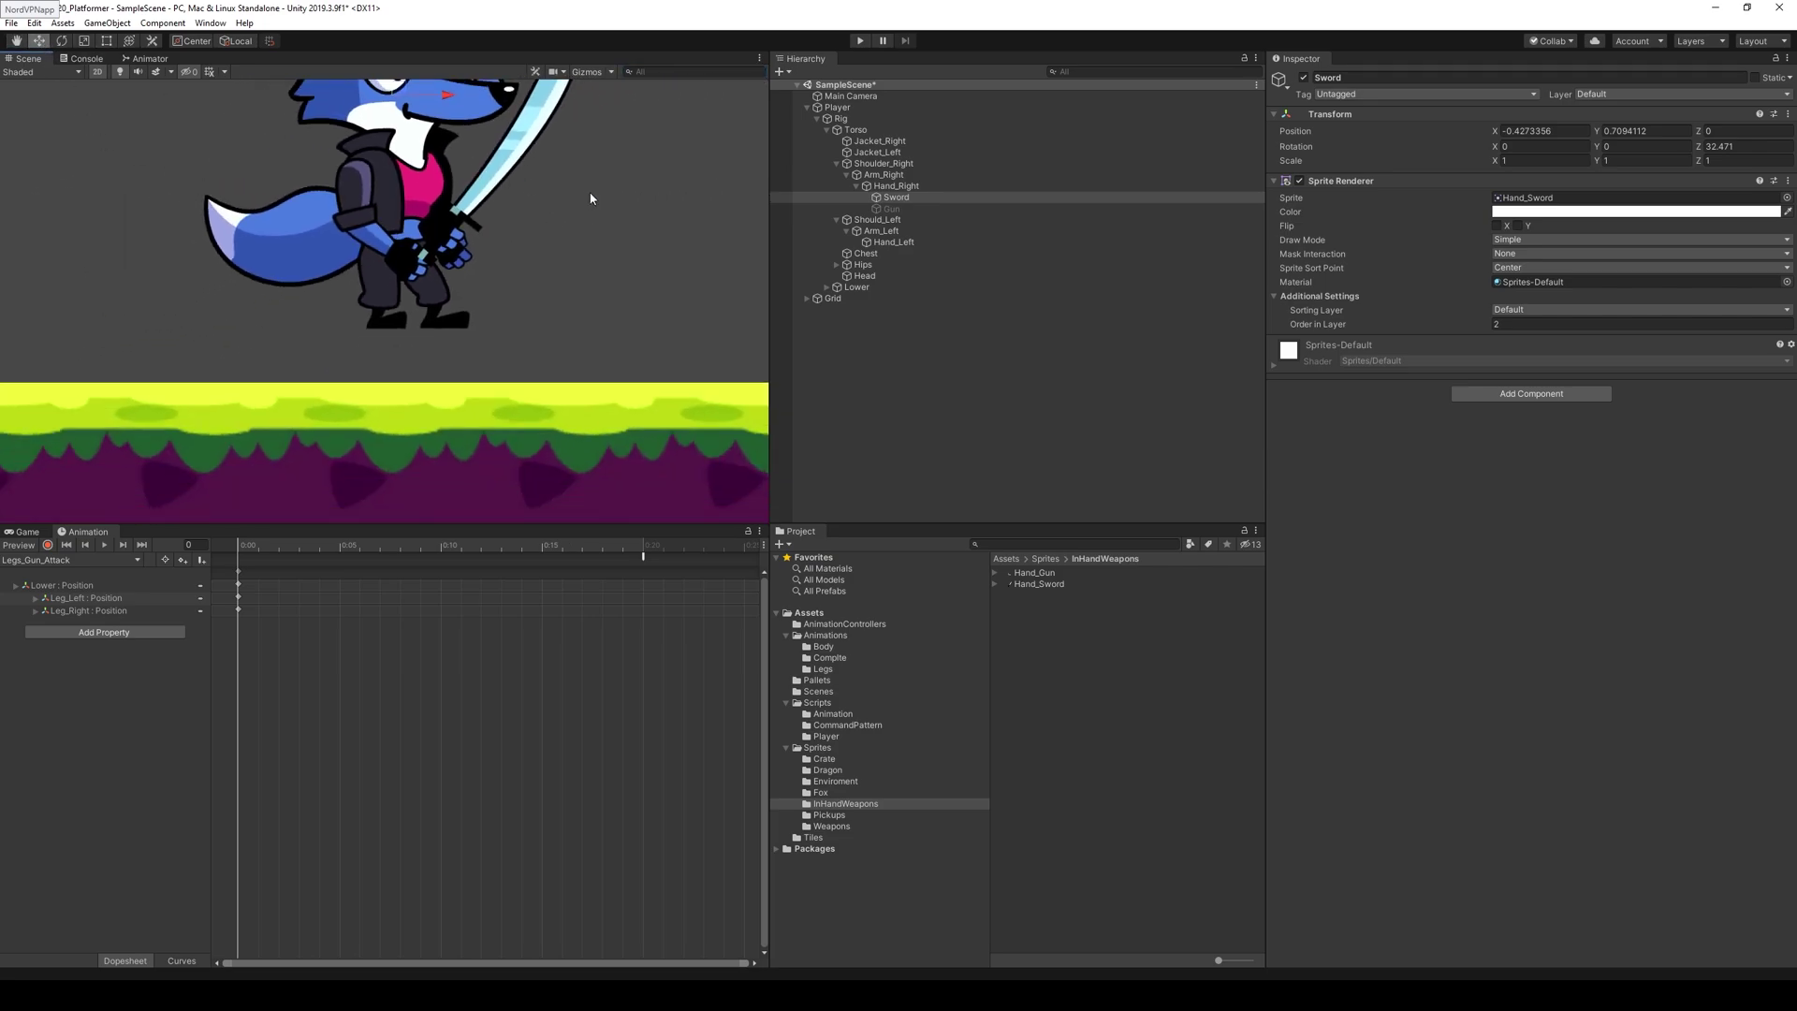
{"action": "middle_click_drag", "start_coordinate": [592, 190], "coordinate": [550, 252]}
{"action": "left_click_drag", "start_coordinate": [349, 106], "coordinate": [349, 137]}
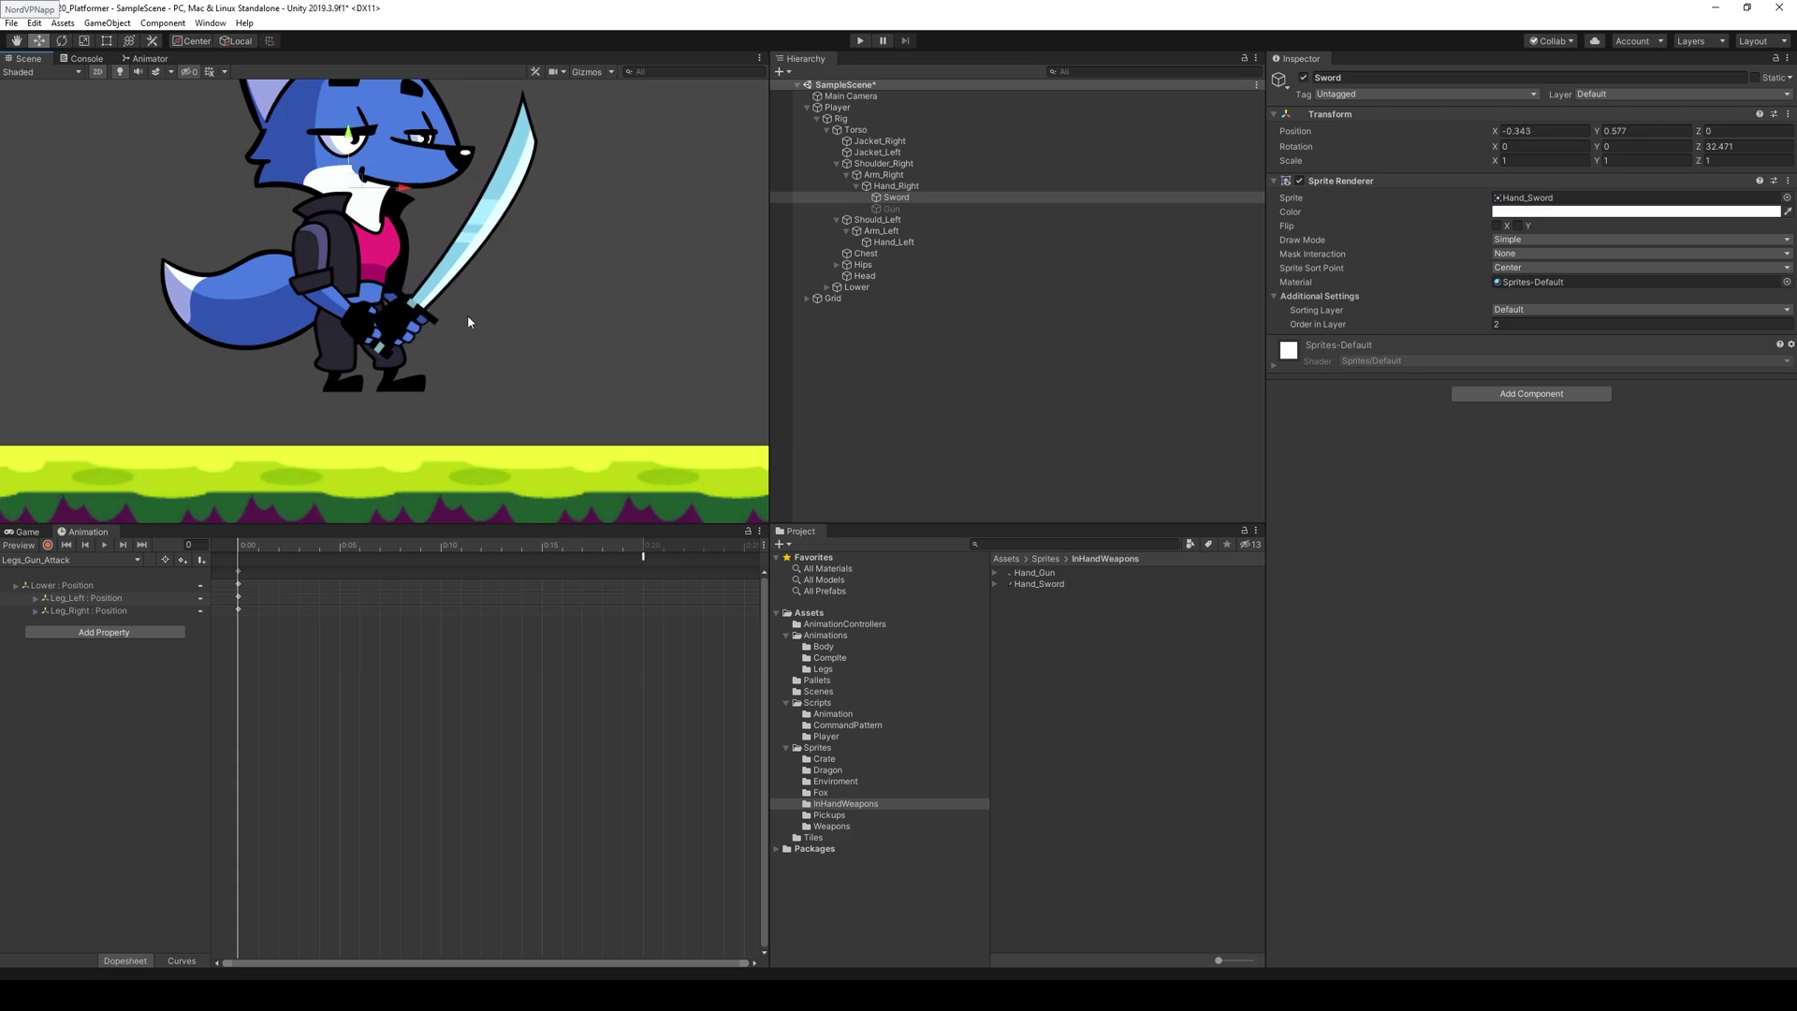
{"action": "left_click", "coordinate": [106, 42]}
{"action": "left_click_drag", "start_coordinate": [438, 313], "coordinate": [388, 348]}
{"action": "scroll", "coordinate": [371, 375], "scroll_direction": "up", "scroll_amount": 2}
{"action": "scroll", "coordinate": [372, 375], "scroll_direction": "up", "scroll_amount": 5}
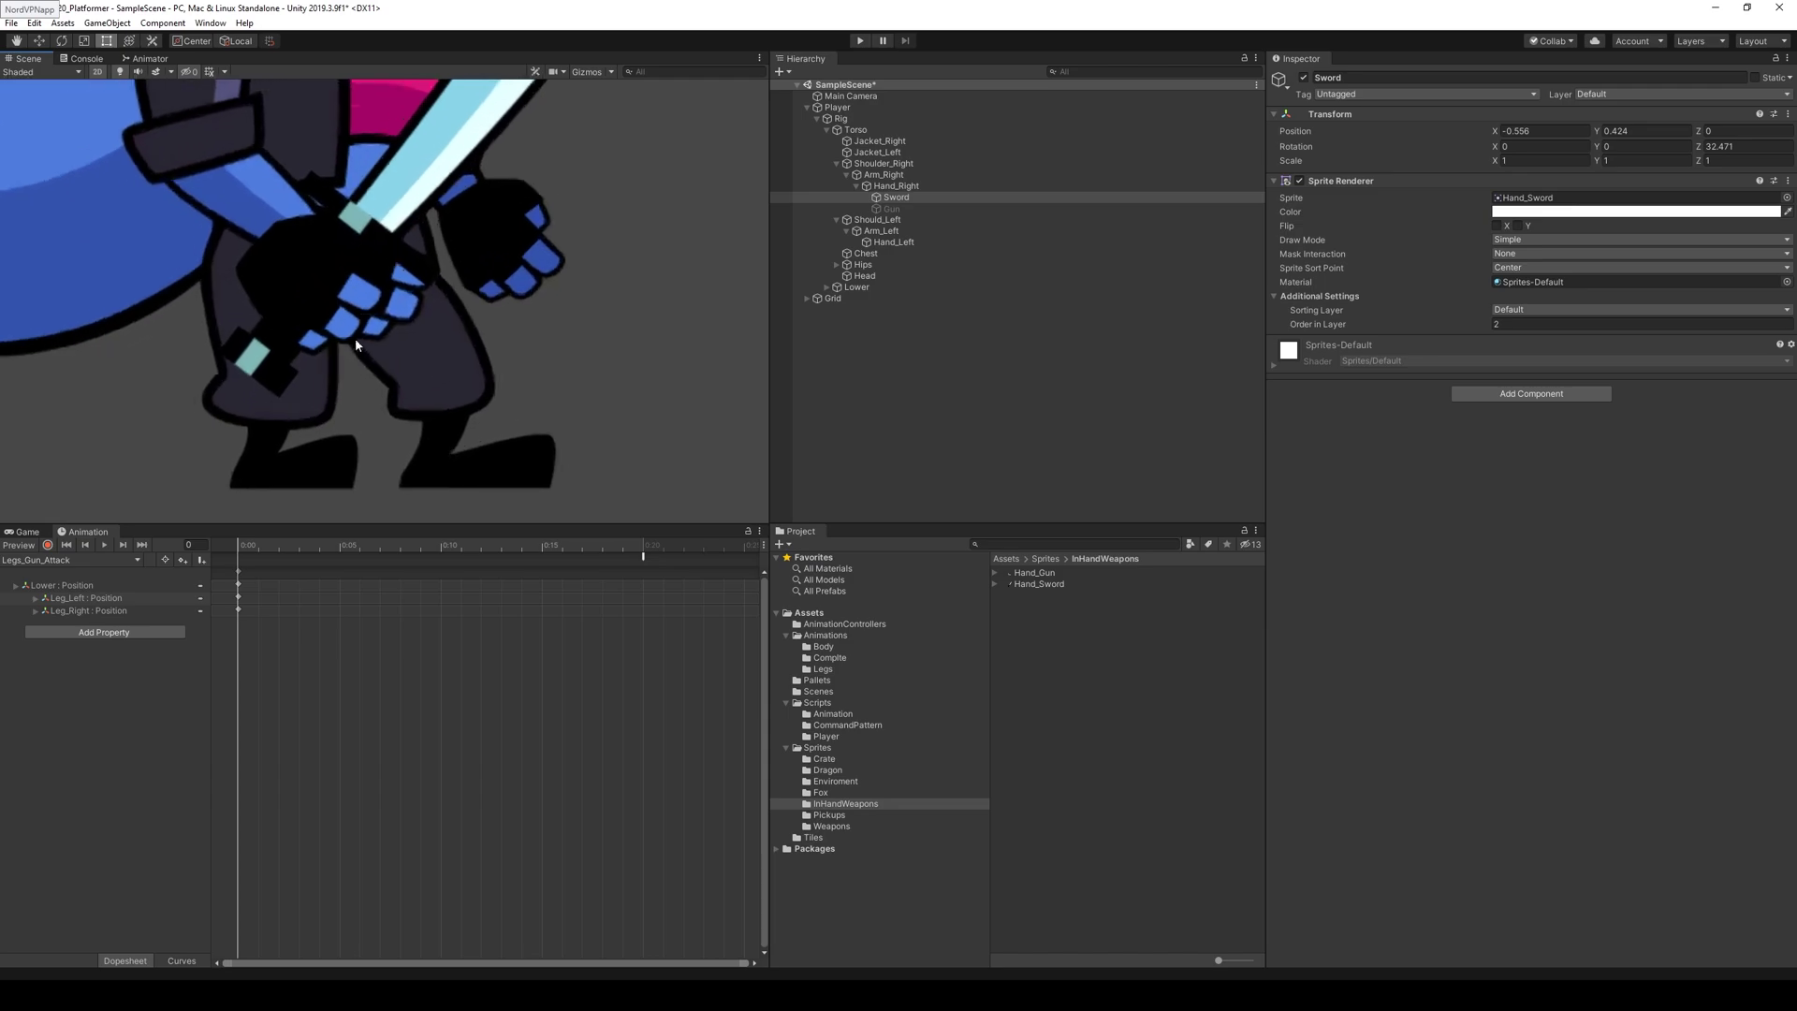
{"action": "left_click_drag", "start_coordinate": [346, 238], "coordinate": [410, 221]}
- Rotate the Sword to 40.091° at position -0.549, 0.405 in the grip, then deactivate it
{"action": "scroll", "coordinate": [410, 226], "scroll_direction": "down", "scroll_amount": 6}
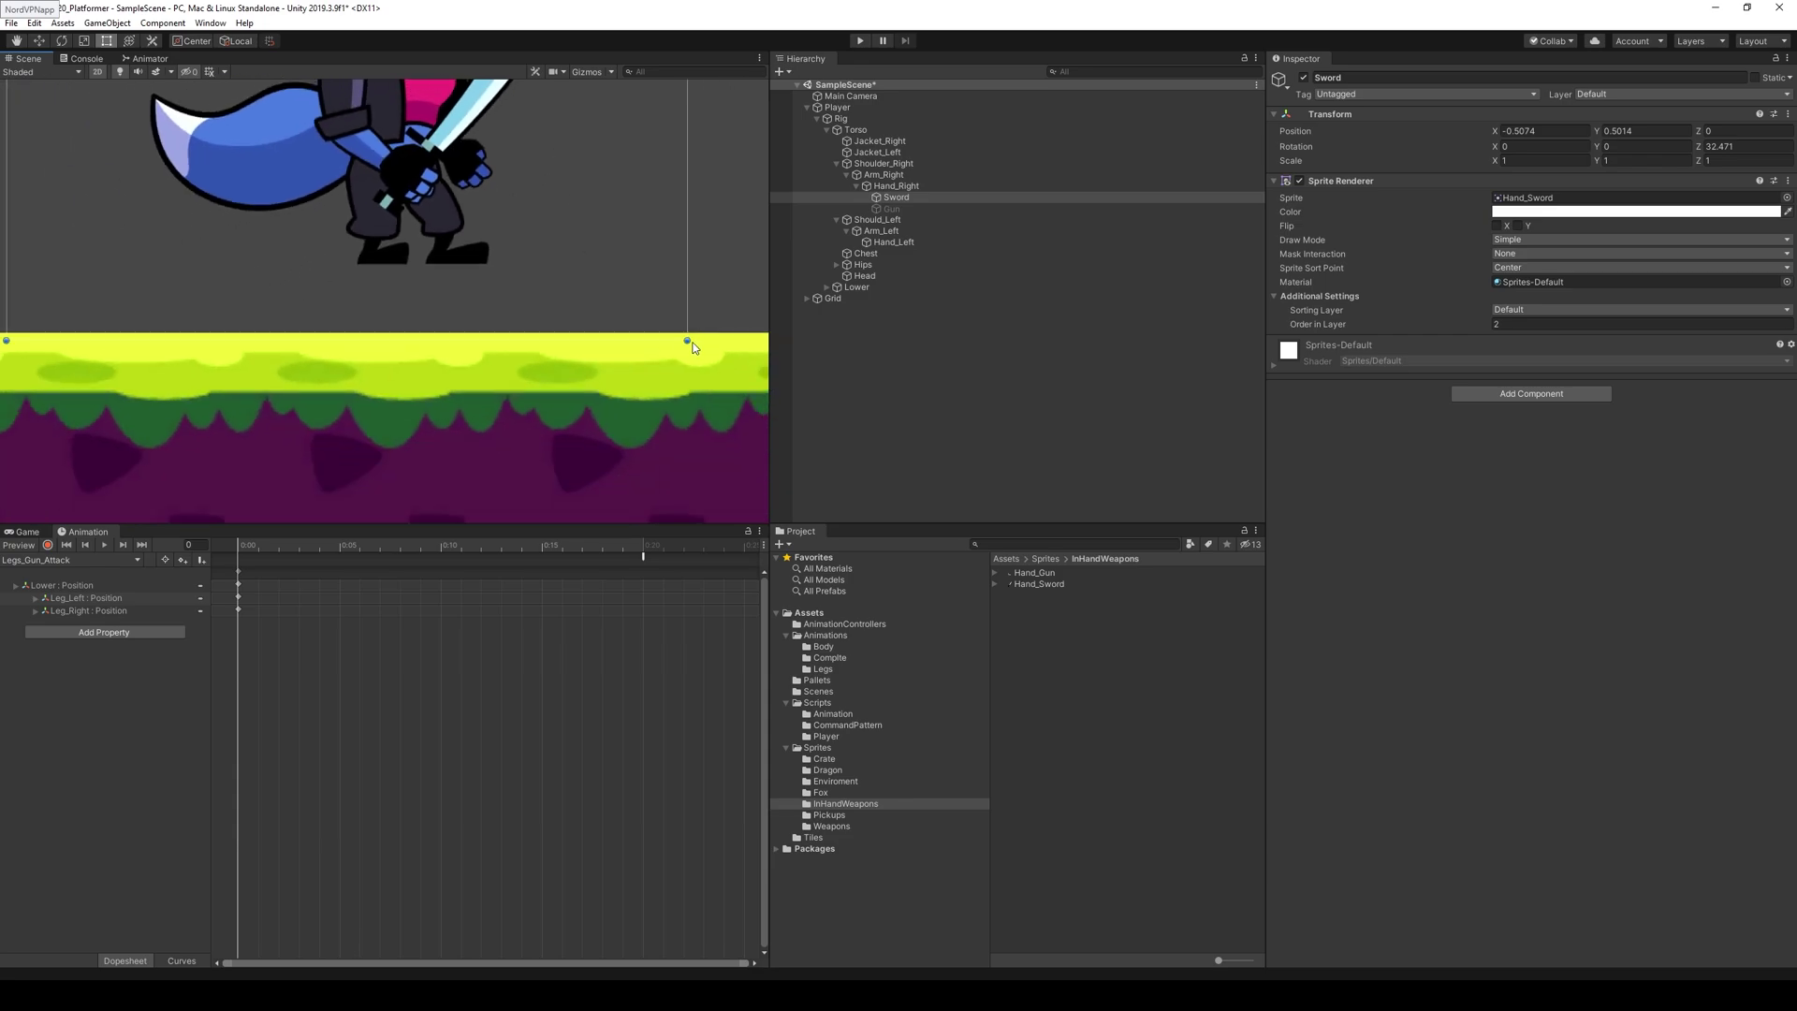
{"action": "left_click_drag", "start_coordinate": [698, 345], "coordinate": [718, 337]}
{"action": "left_click_drag", "start_coordinate": [431, 167], "coordinate": [423, 174]}
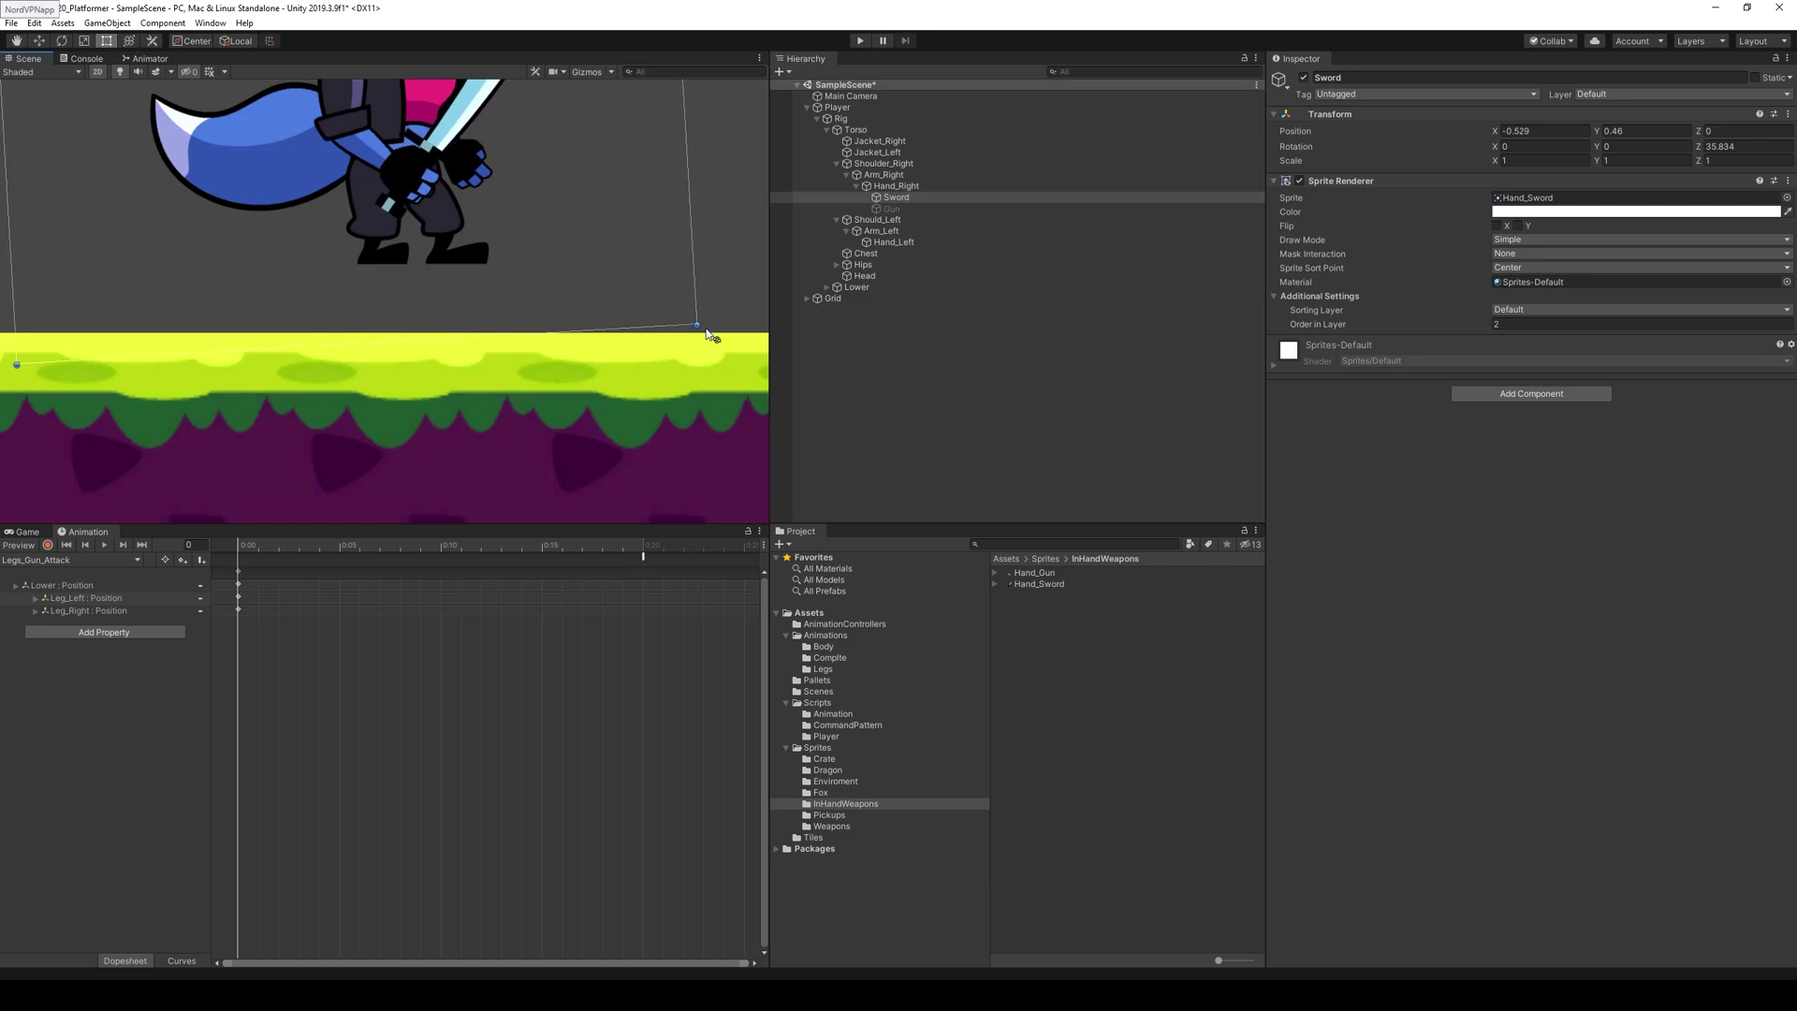
{"action": "left_click_drag", "start_coordinate": [713, 335], "coordinate": [722, 325]}
{"action": "left_click_drag", "start_coordinate": [444, 147], "coordinate": [440, 149]}
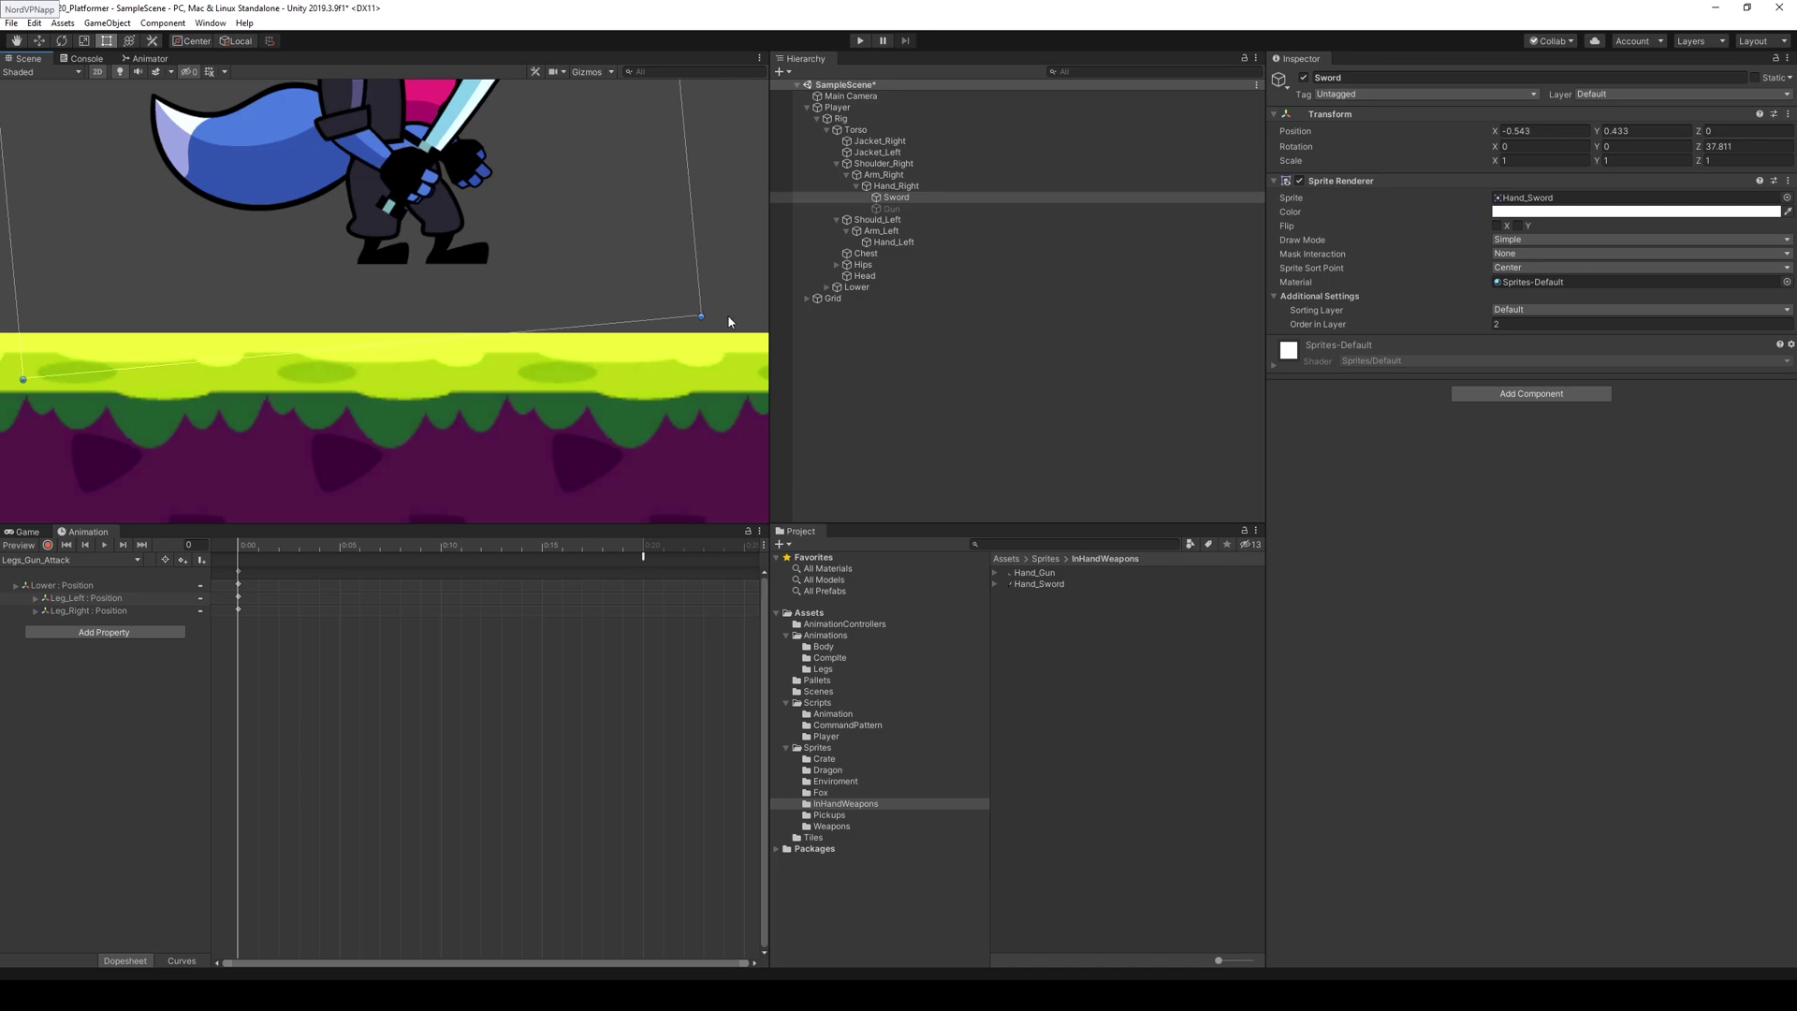
{"action": "left_click_drag", "start_coordinate": [711, 323], "coordinate": [724, 311]}
{"action": "left_click_drag", "start_coordinate": [457, 178], "coordinate": [436, 173]}
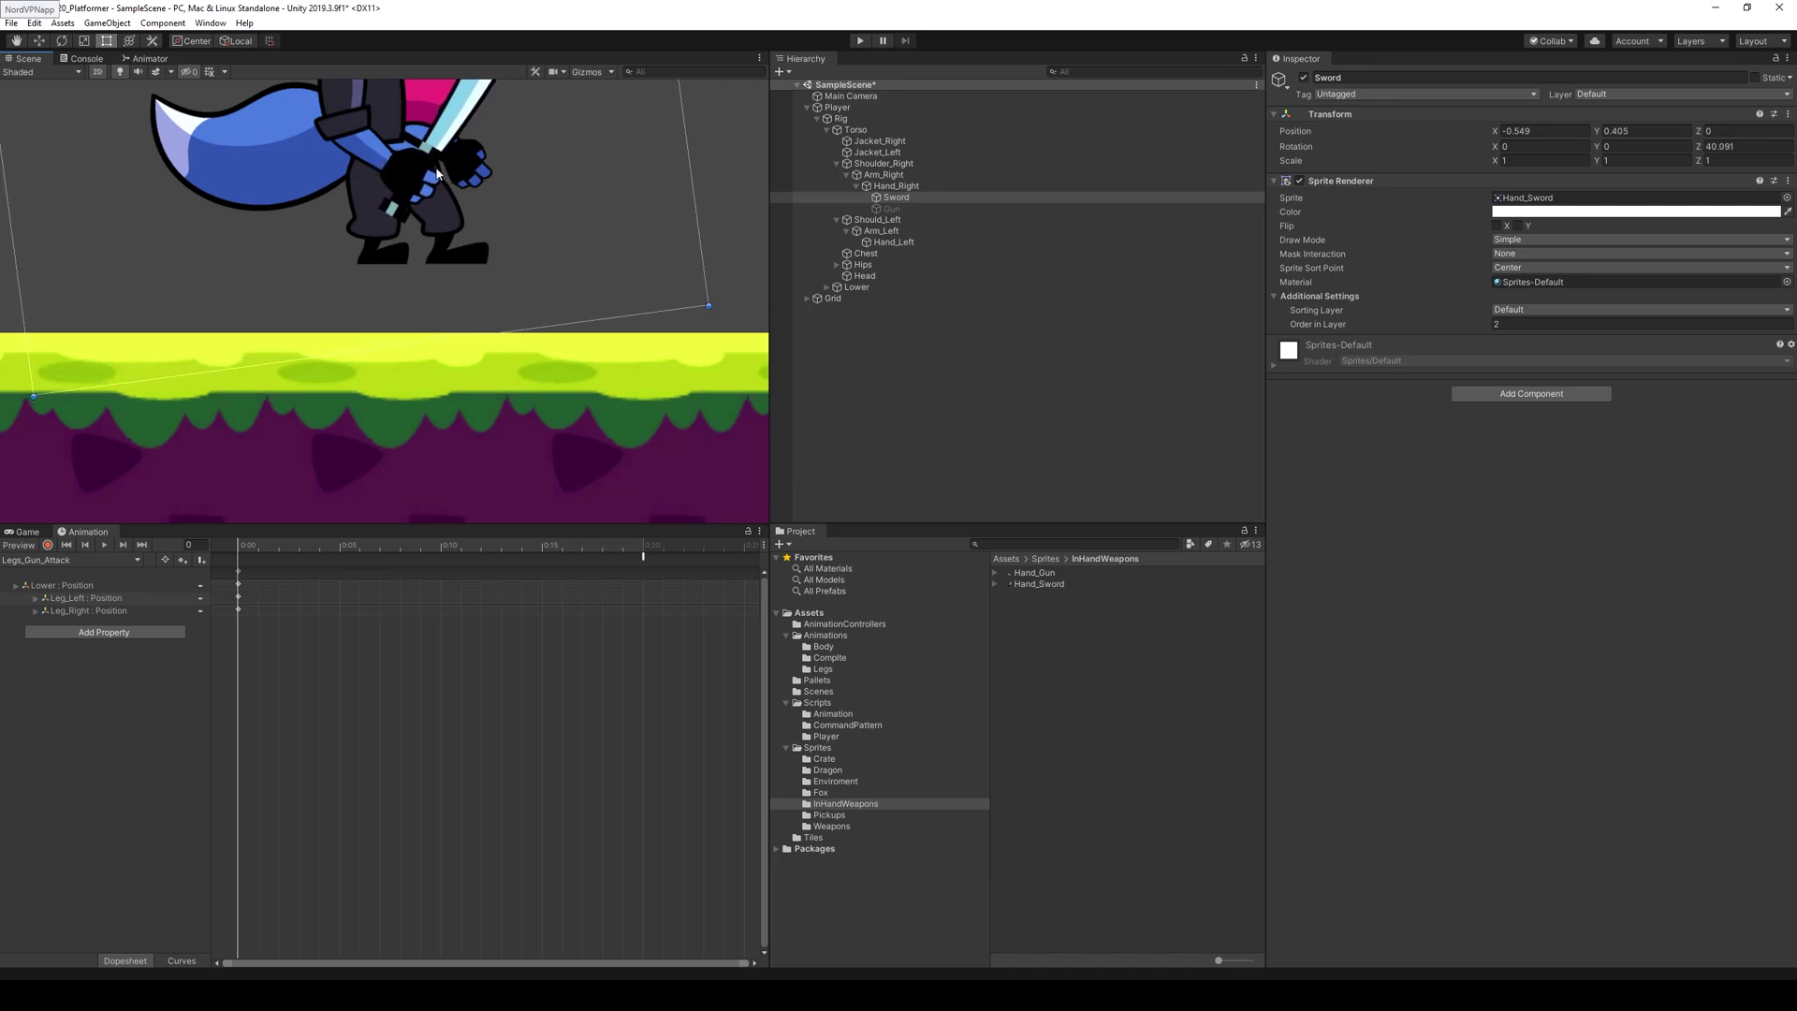
{"action": "scroll", "coordinate": [432, 187], "scroll_direction": "up", "scroll_amount": 8}
{"action": "middle_click_drag", "start_coordinate": [467, 173], "coordinate": [465, 307]}
{"action": "scroll", "coordinate": [477, 297], "scroll_direction": "down", "scroll_amount": 12}
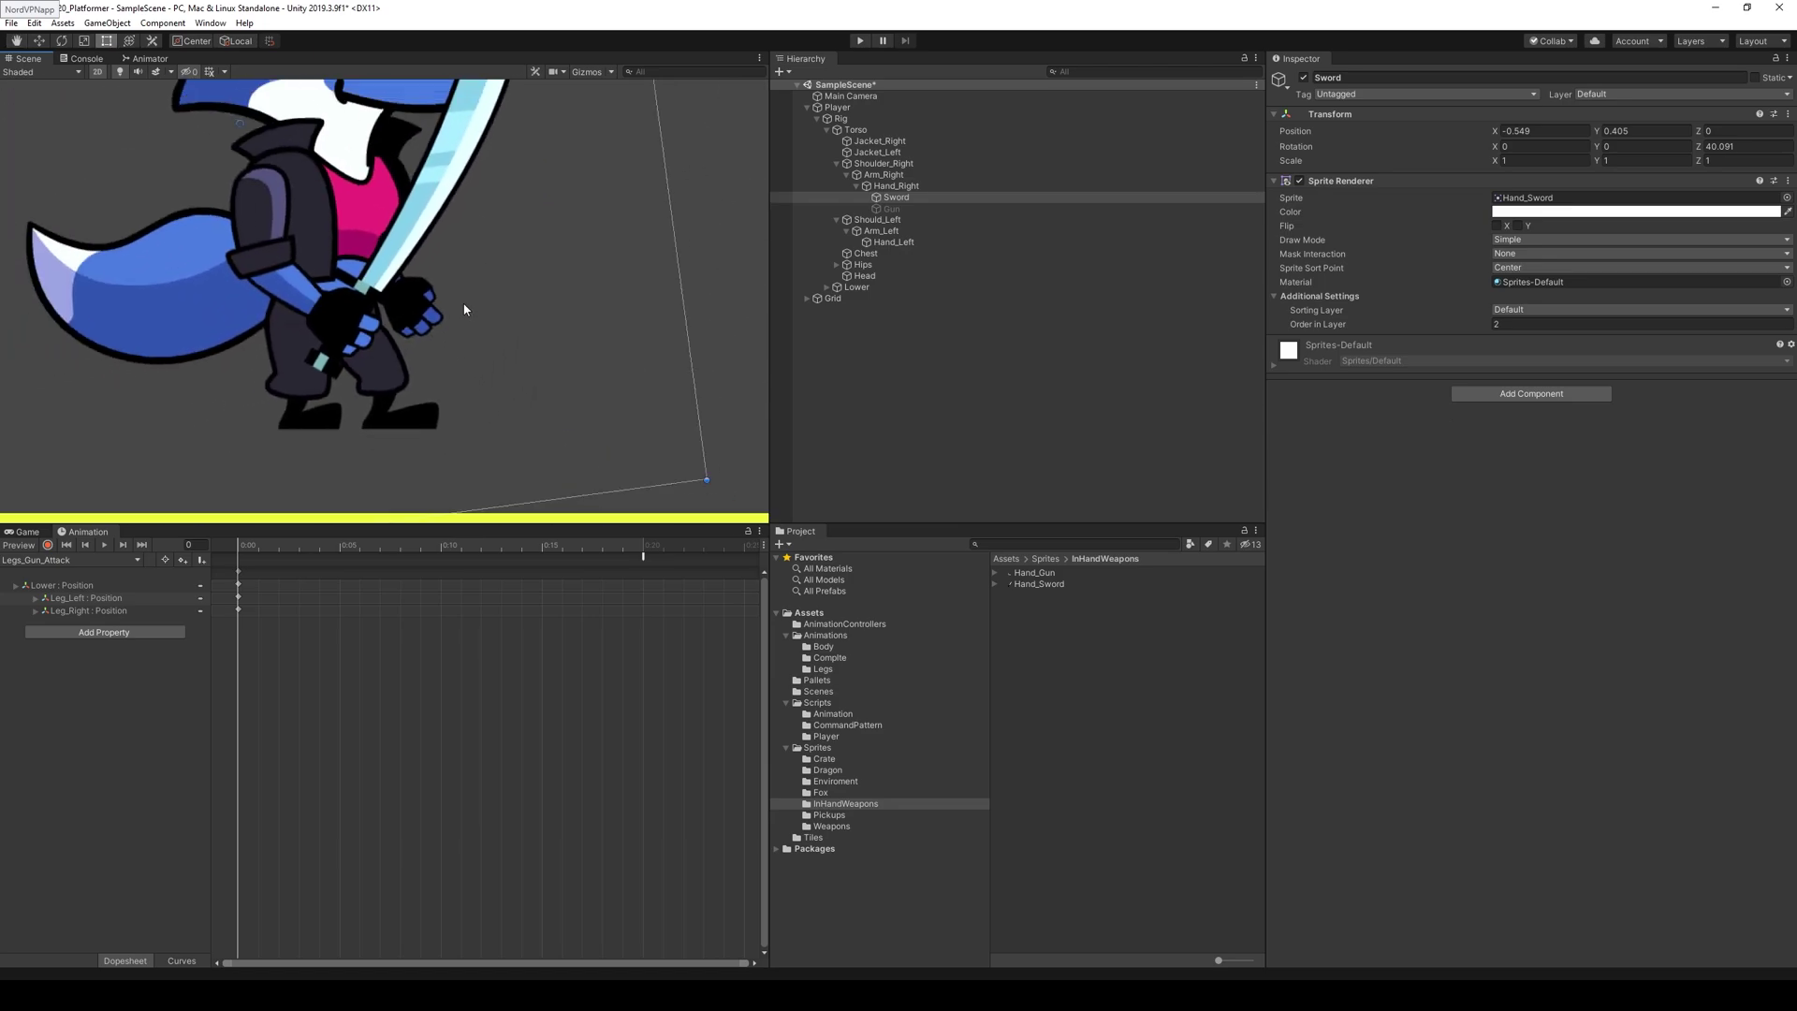
{"action": "scroll", "coordinate": [545, 275], "scroll_direction": "down", "scroll_amount": 3}
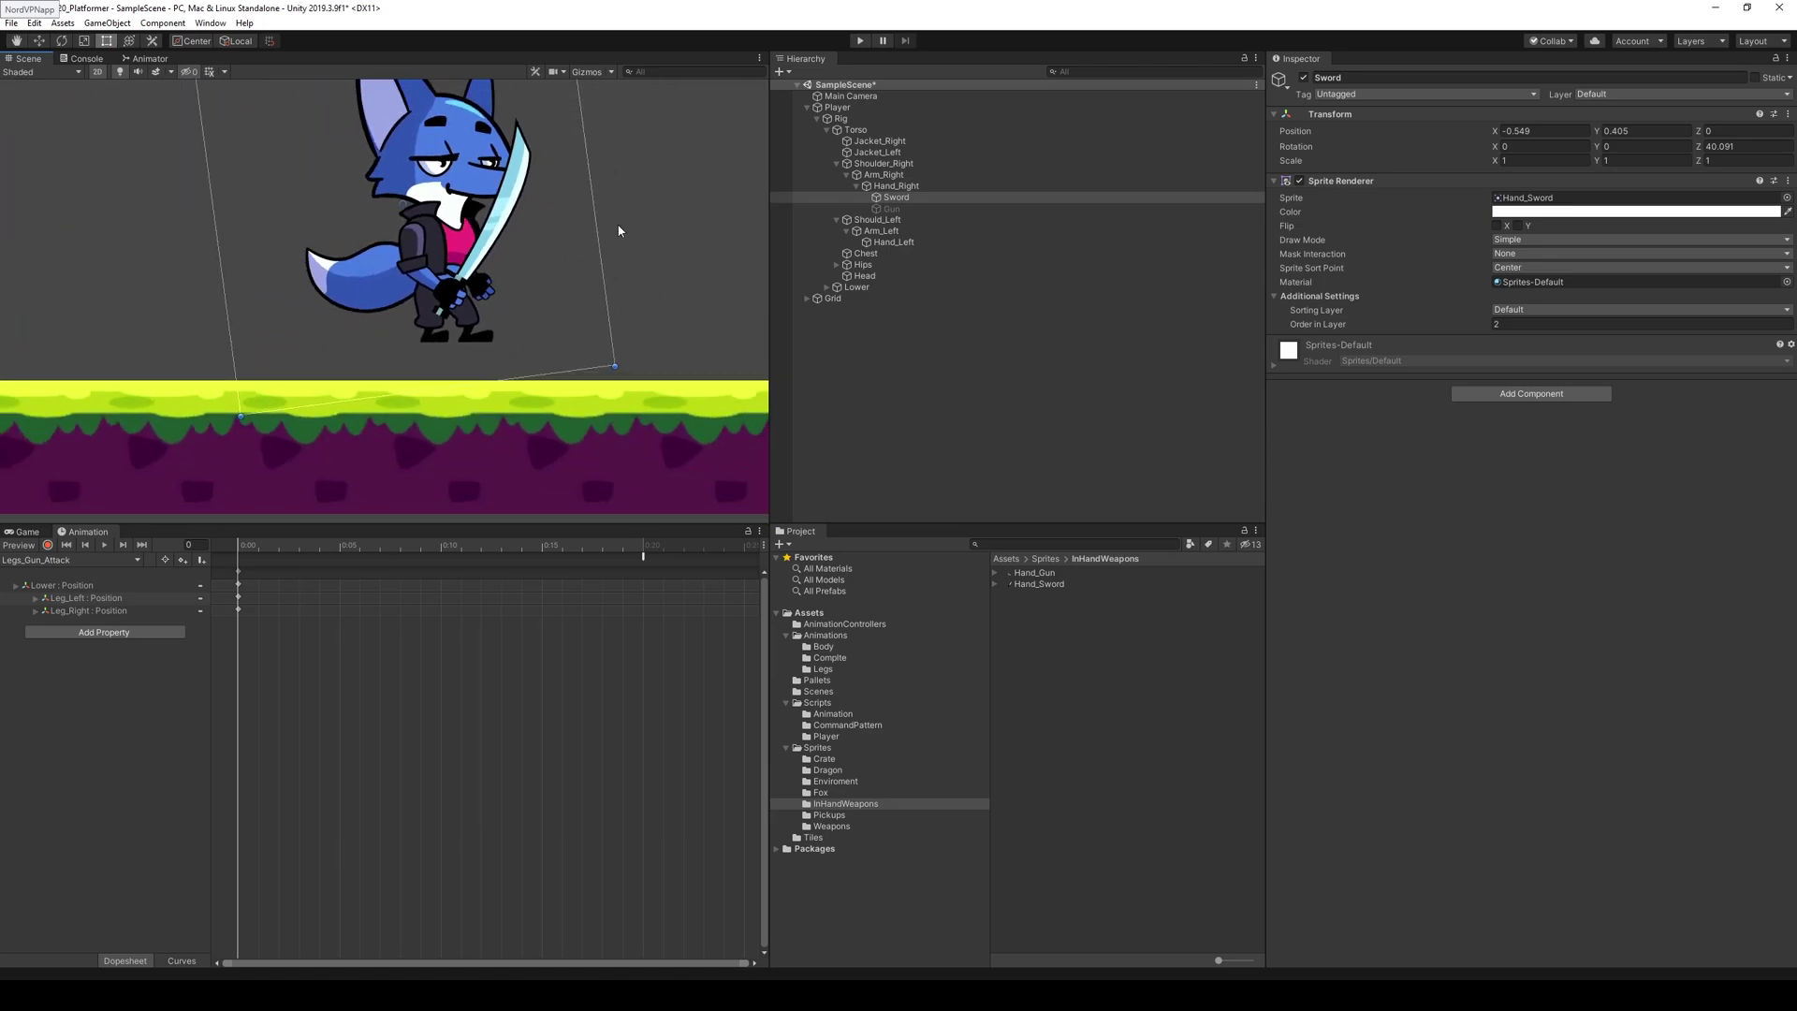
{"action": "left_click", "coordinate": [1303, 78]}
- Select and show the Gun object, then move it up into the fox's right hand
{"action": "left_click", "coordinate": [891, 209]}
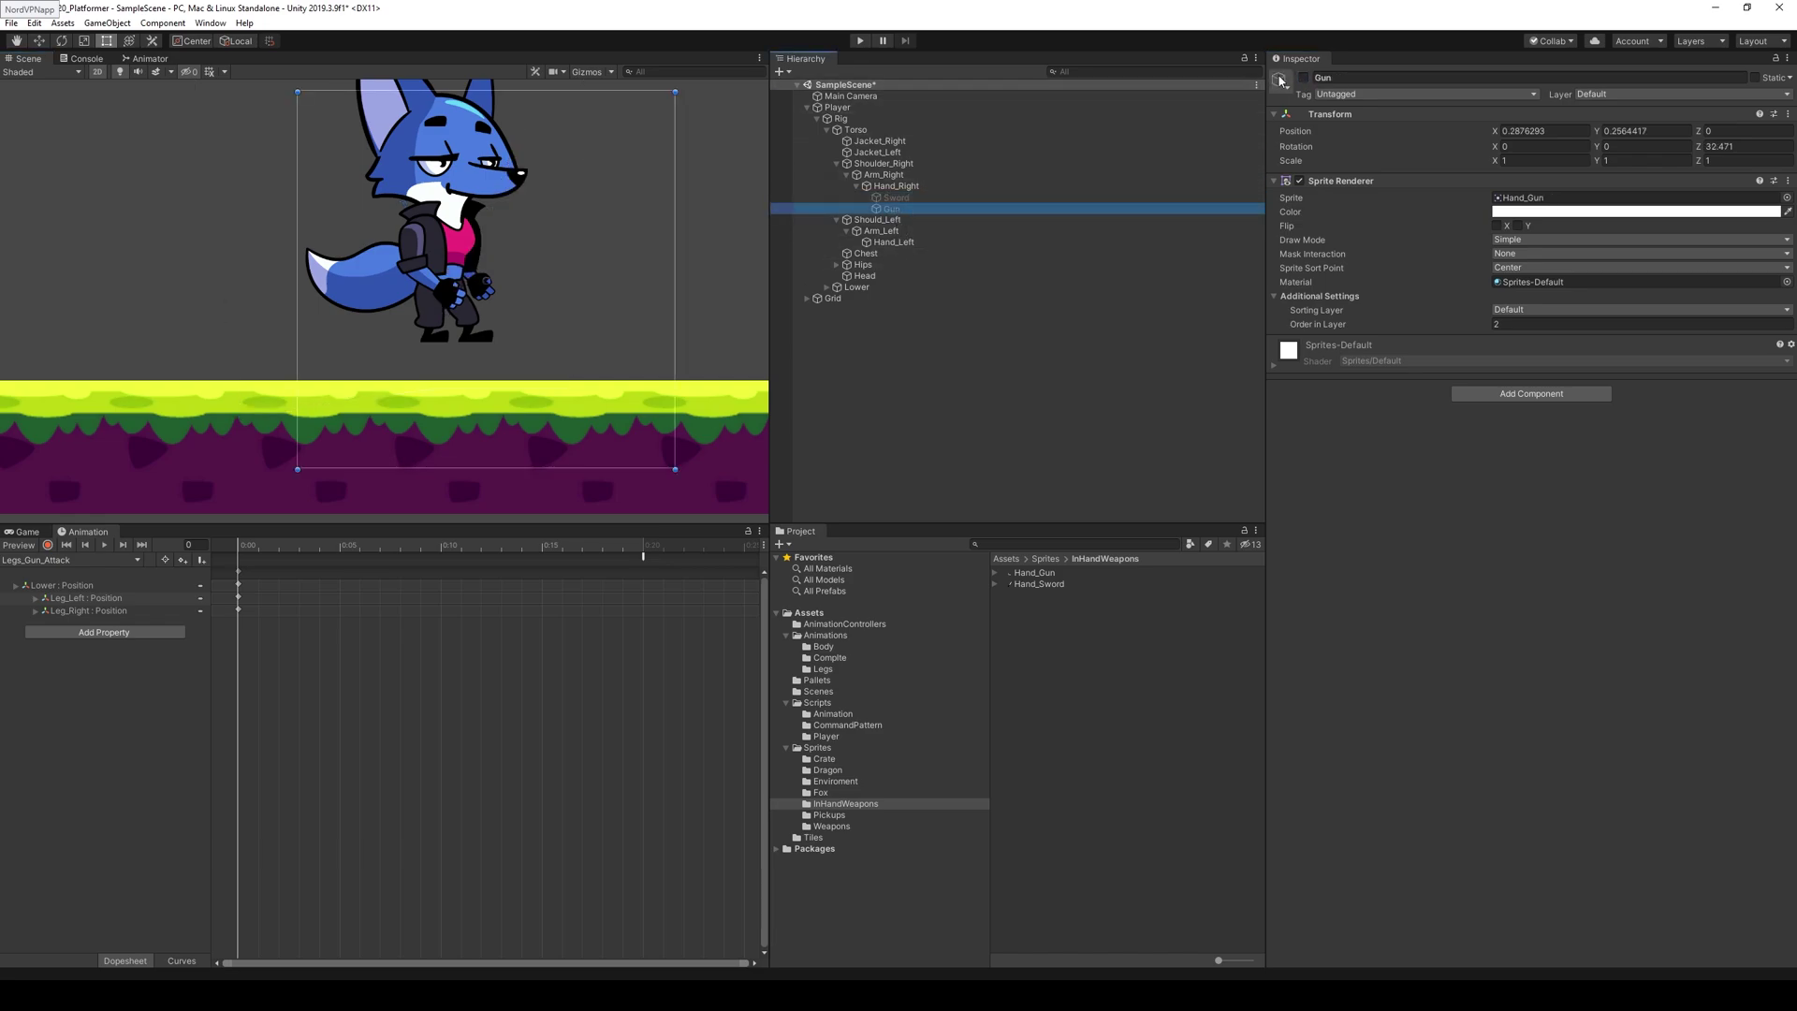
{"action": "left_click", "coordinate": [1303, 78]}
{"action": "left_click_drag", "start_coordinate": [528, 355], "coordinate": [468, 273]}
{"action": "scroll", "coordinate": [454, 308], "scroll_direction": "up", "scroll_amount": 12}
{"action": "mouse_move", "coordinate": [596, 132]}
{"action": "left_mouse_down"}
{"action": "mouse_move", "coordinate": [563, 159]}
{"action": "mouse_move", "coordinate": [585, 161]}
{"action": "left_mouse_up"}
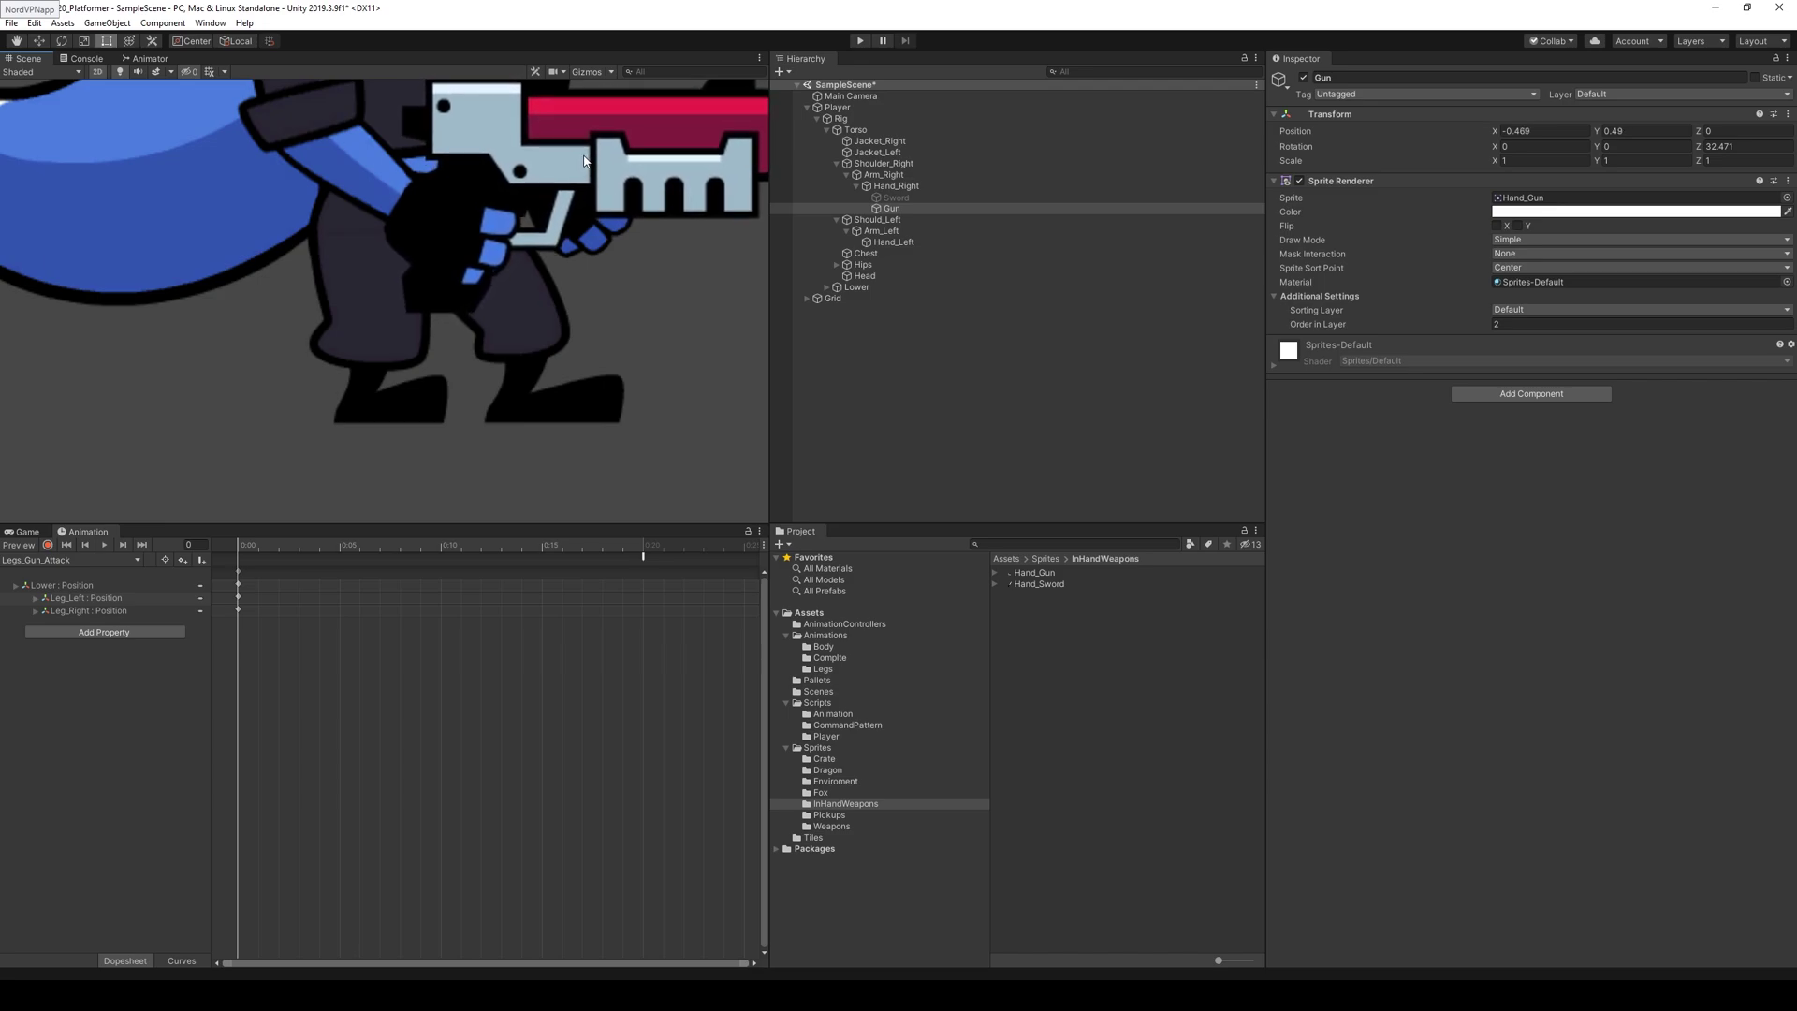
{"action": "scroll", "coordinate": [669, 266], "scroll_direction": "down", "scroll_amount": 5}
{"action": "scroll", "coordinate": [374, 418], "scroll_direction": "up", "scroll_amount": 4}
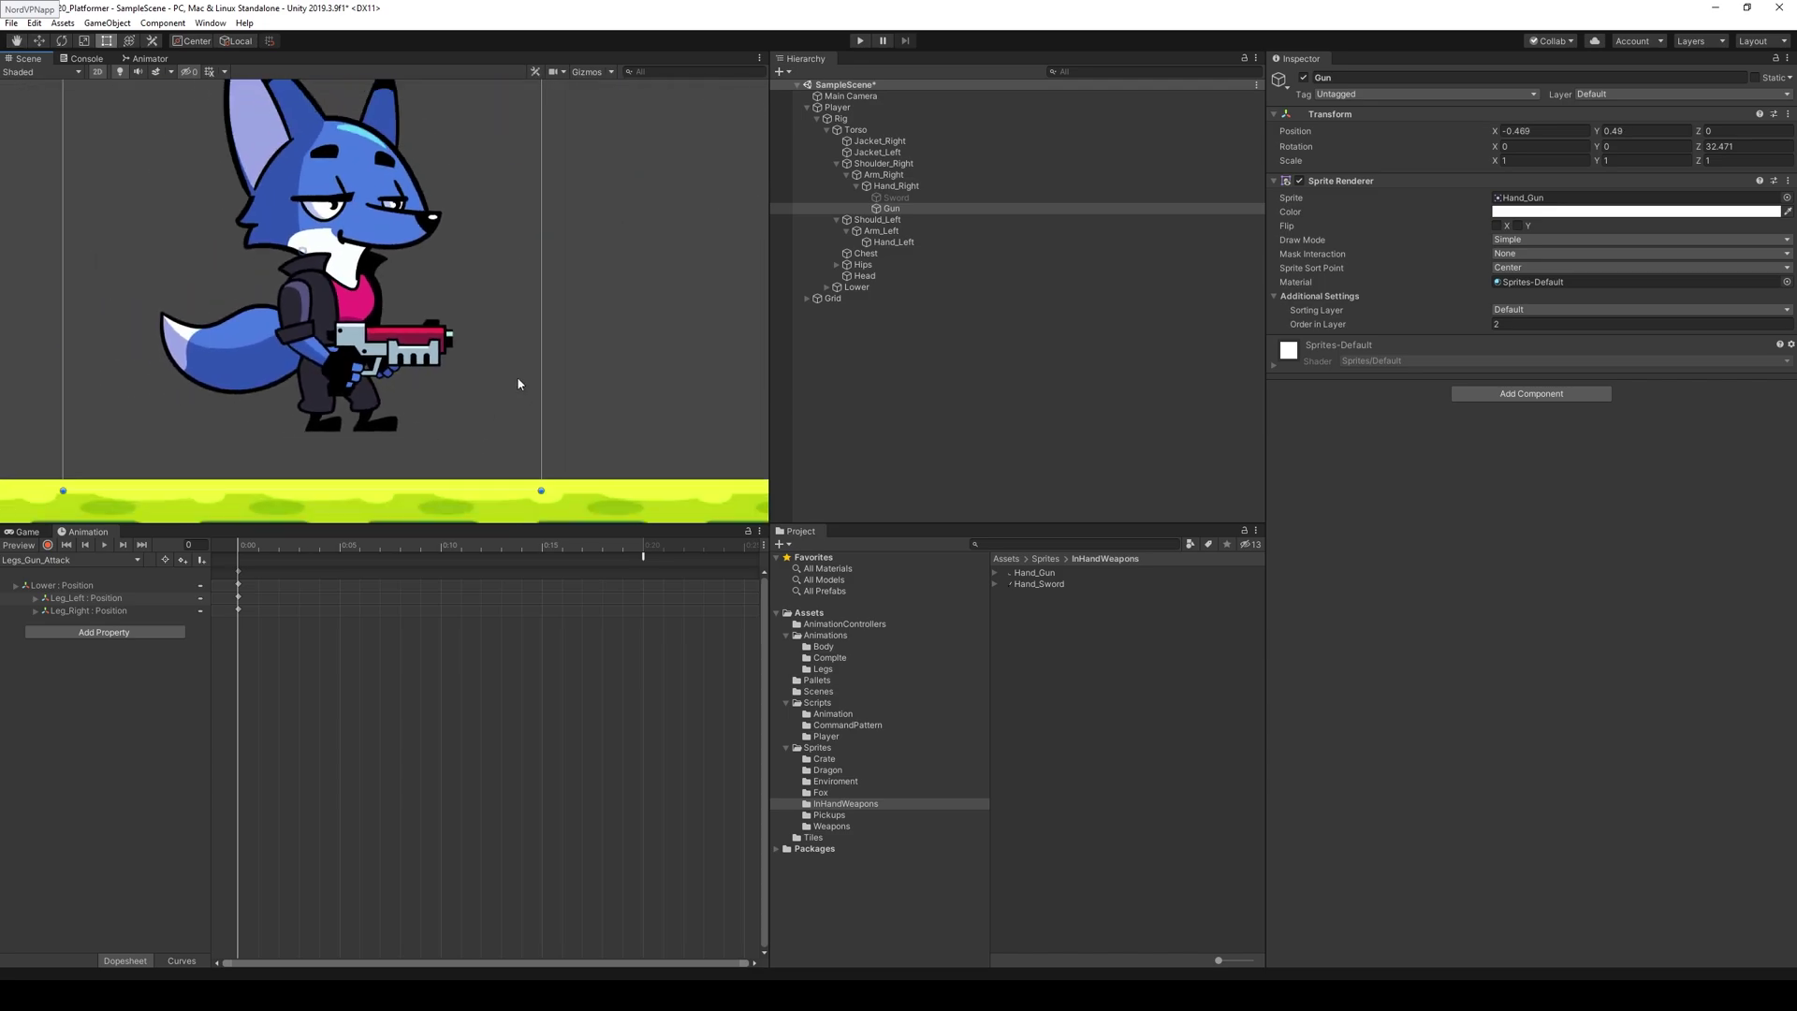
{"action": "scroll", "coordinate": [397, 379], "scroll_direction": "up", "scroll_amount": 6}
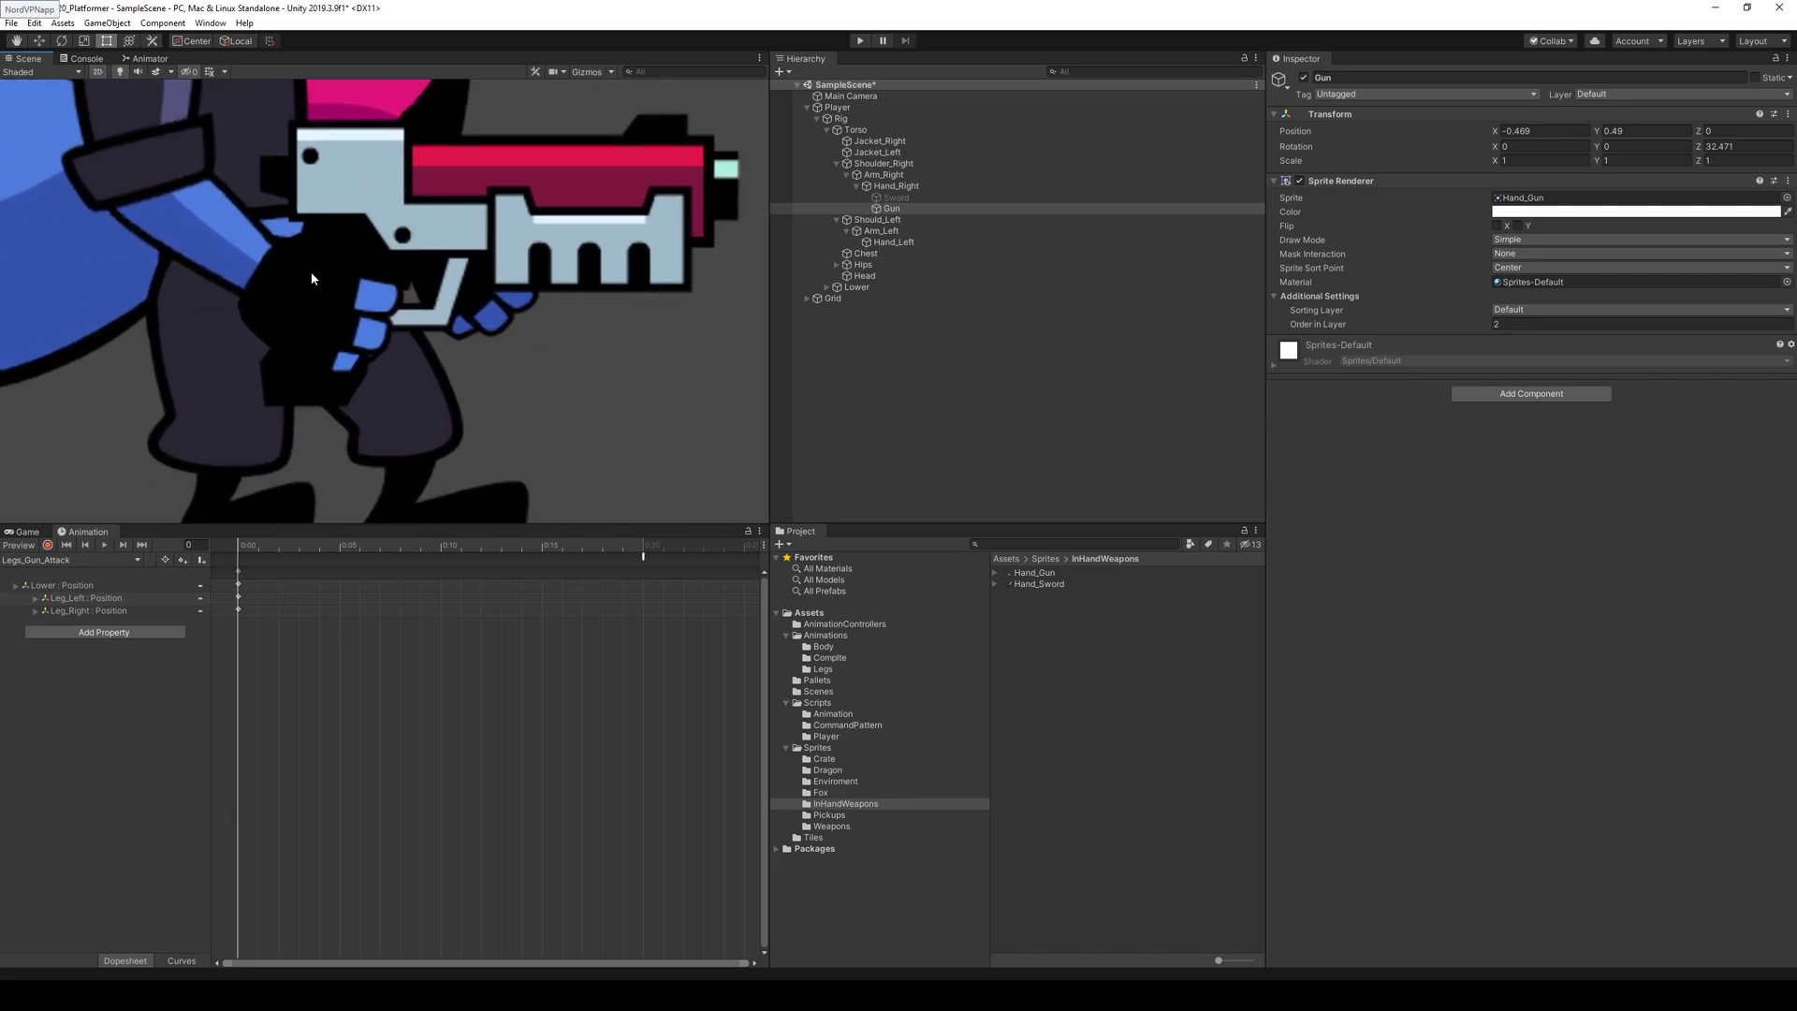
{"action": "left_click_drag", "start_coordinate": [312, 281], "coordinate": [317, 290]}
- Make the Gun semi-transparent, then position it at -0.441, 0.514 tilted to 29.139°
{"action": "left_click", "coordinate": [1570, 212]}
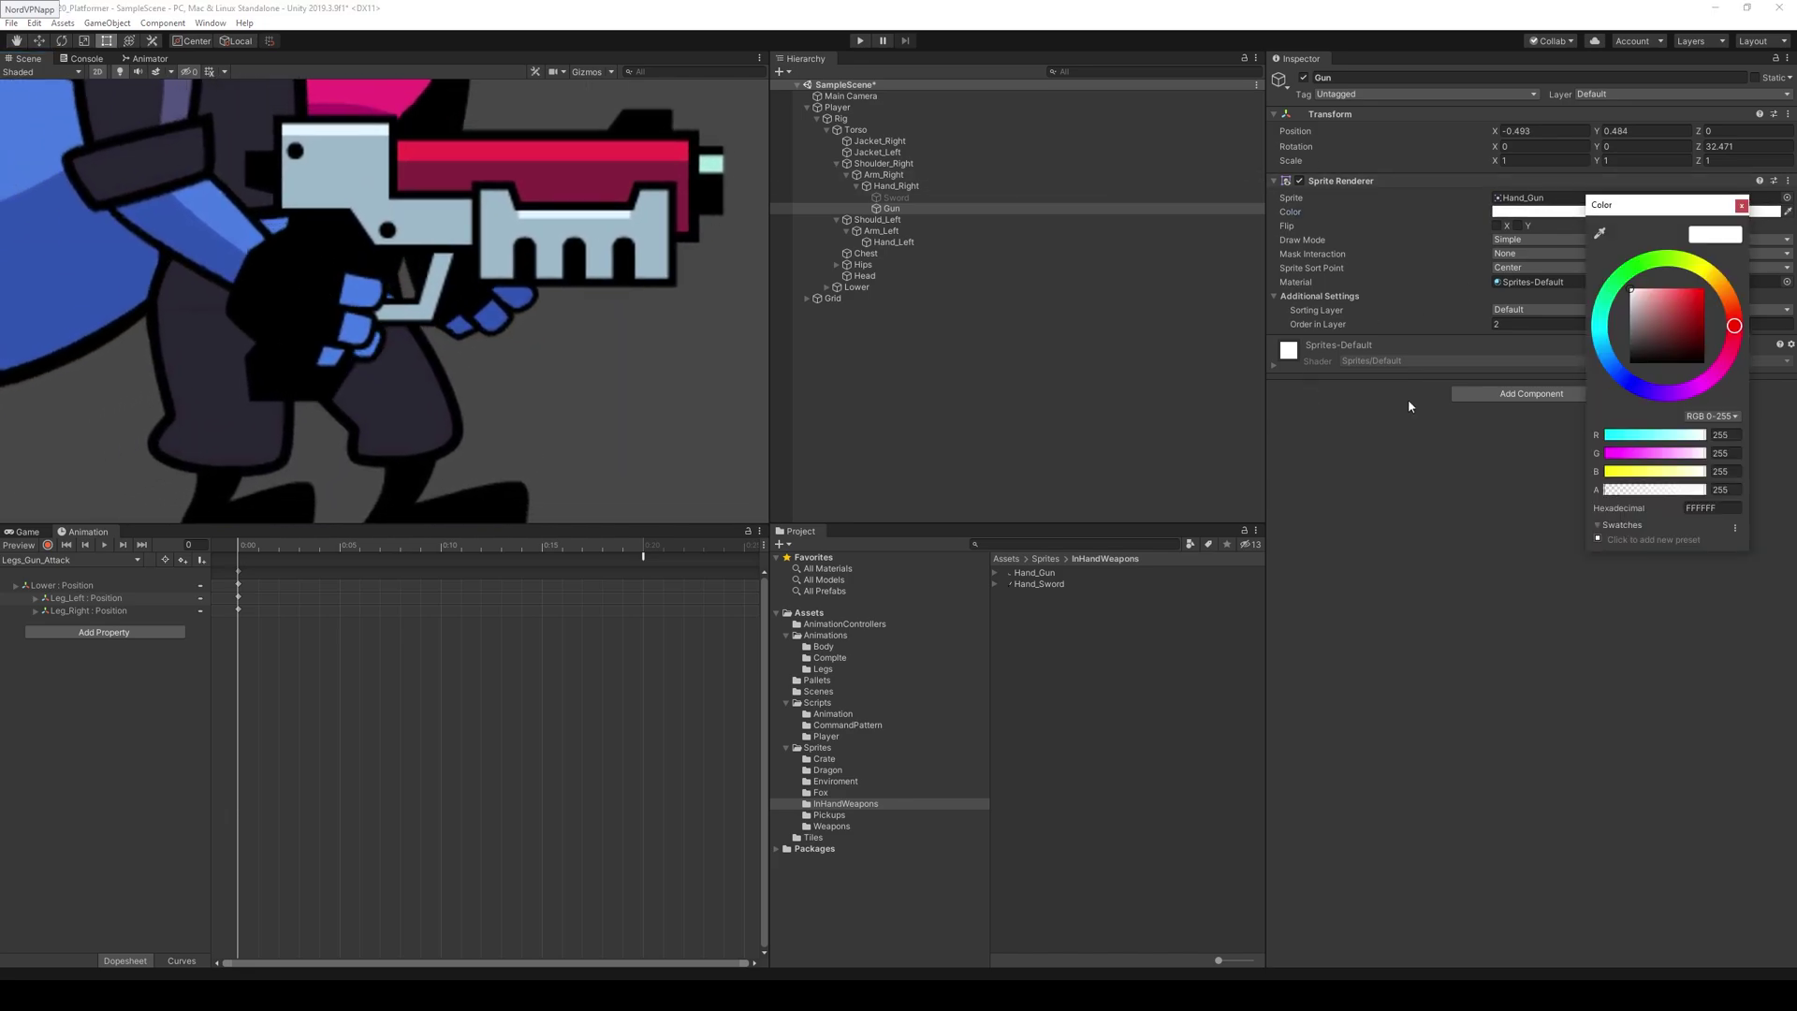
{"action": "left_click_drag", "start_coordinate": [1680, 494], "coordinate": [1667, 498]}
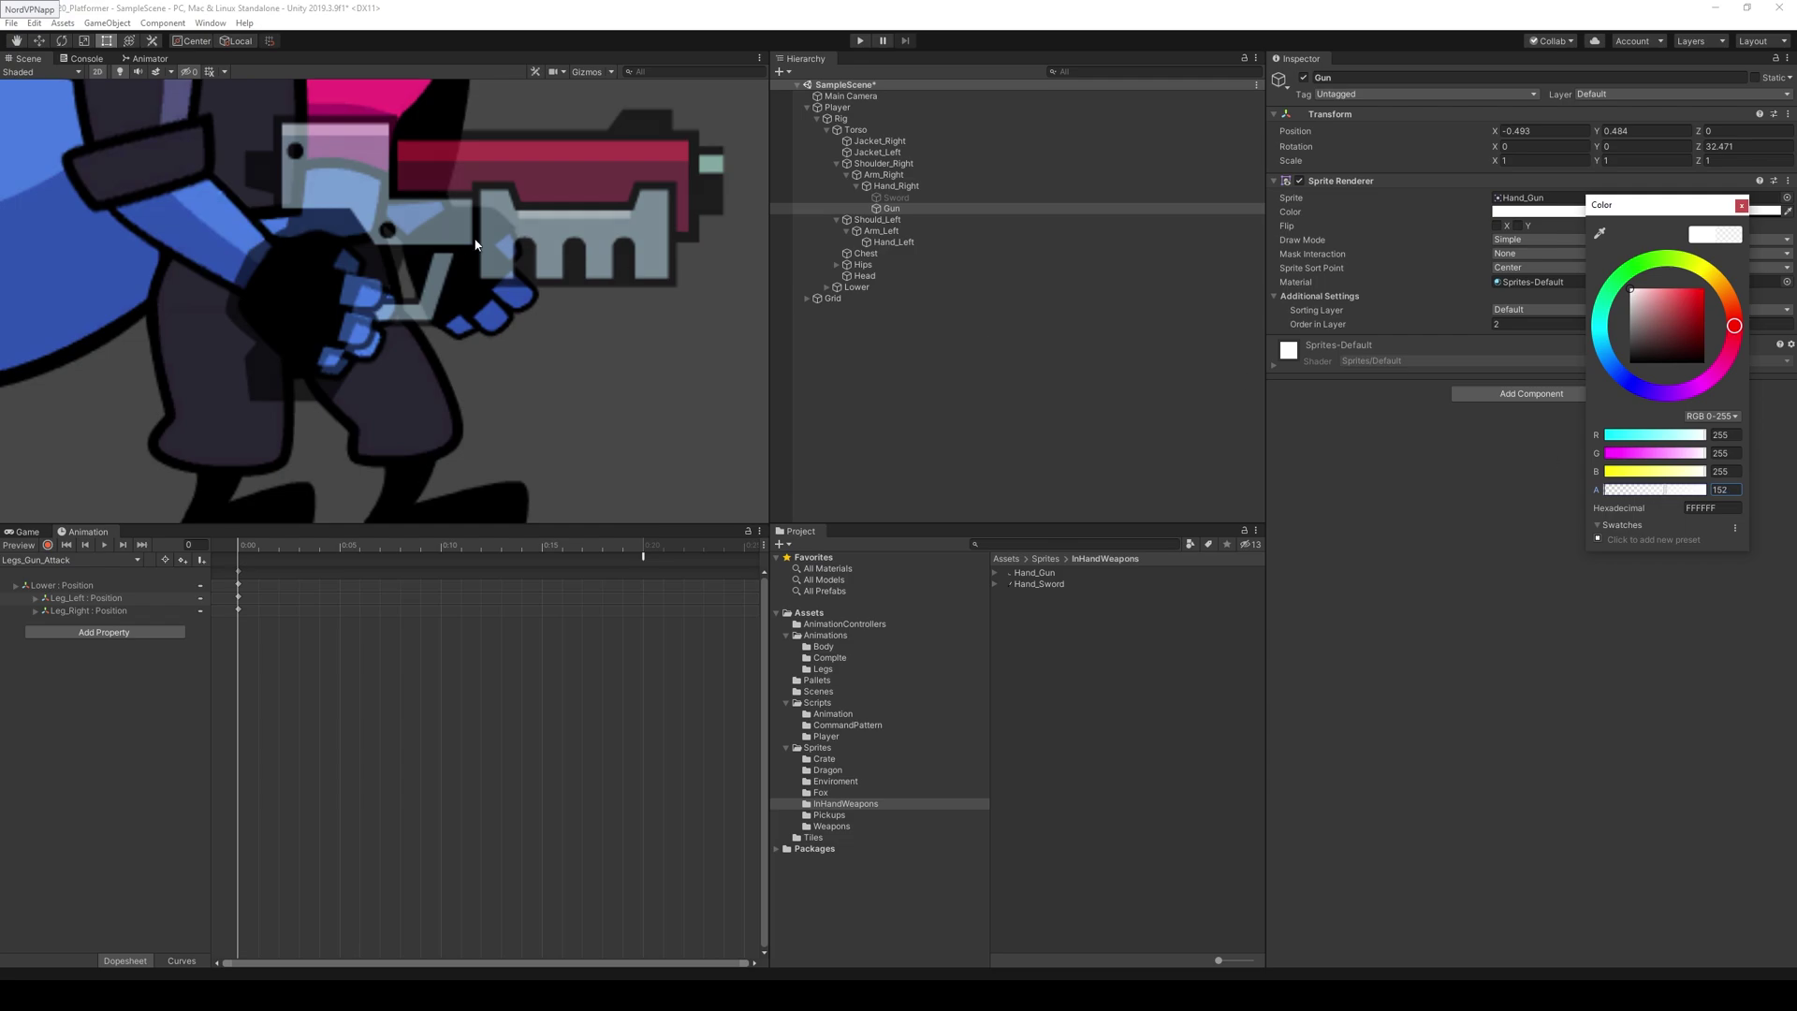
{"action": "left_click", "coordinate": [461, 199]}
{"action": "mouse_move", "coordinate": [432, 219]}
{"action": "left_mouse_down"}
{"action": "mouse_move", "coordinate": [488, 213]}
{"action": "mouse_move", "coordinate": [391, 202]}
{"action": "mouse_move", "coordinate": [448, 223]}
{"action": "left_mouse_up"}
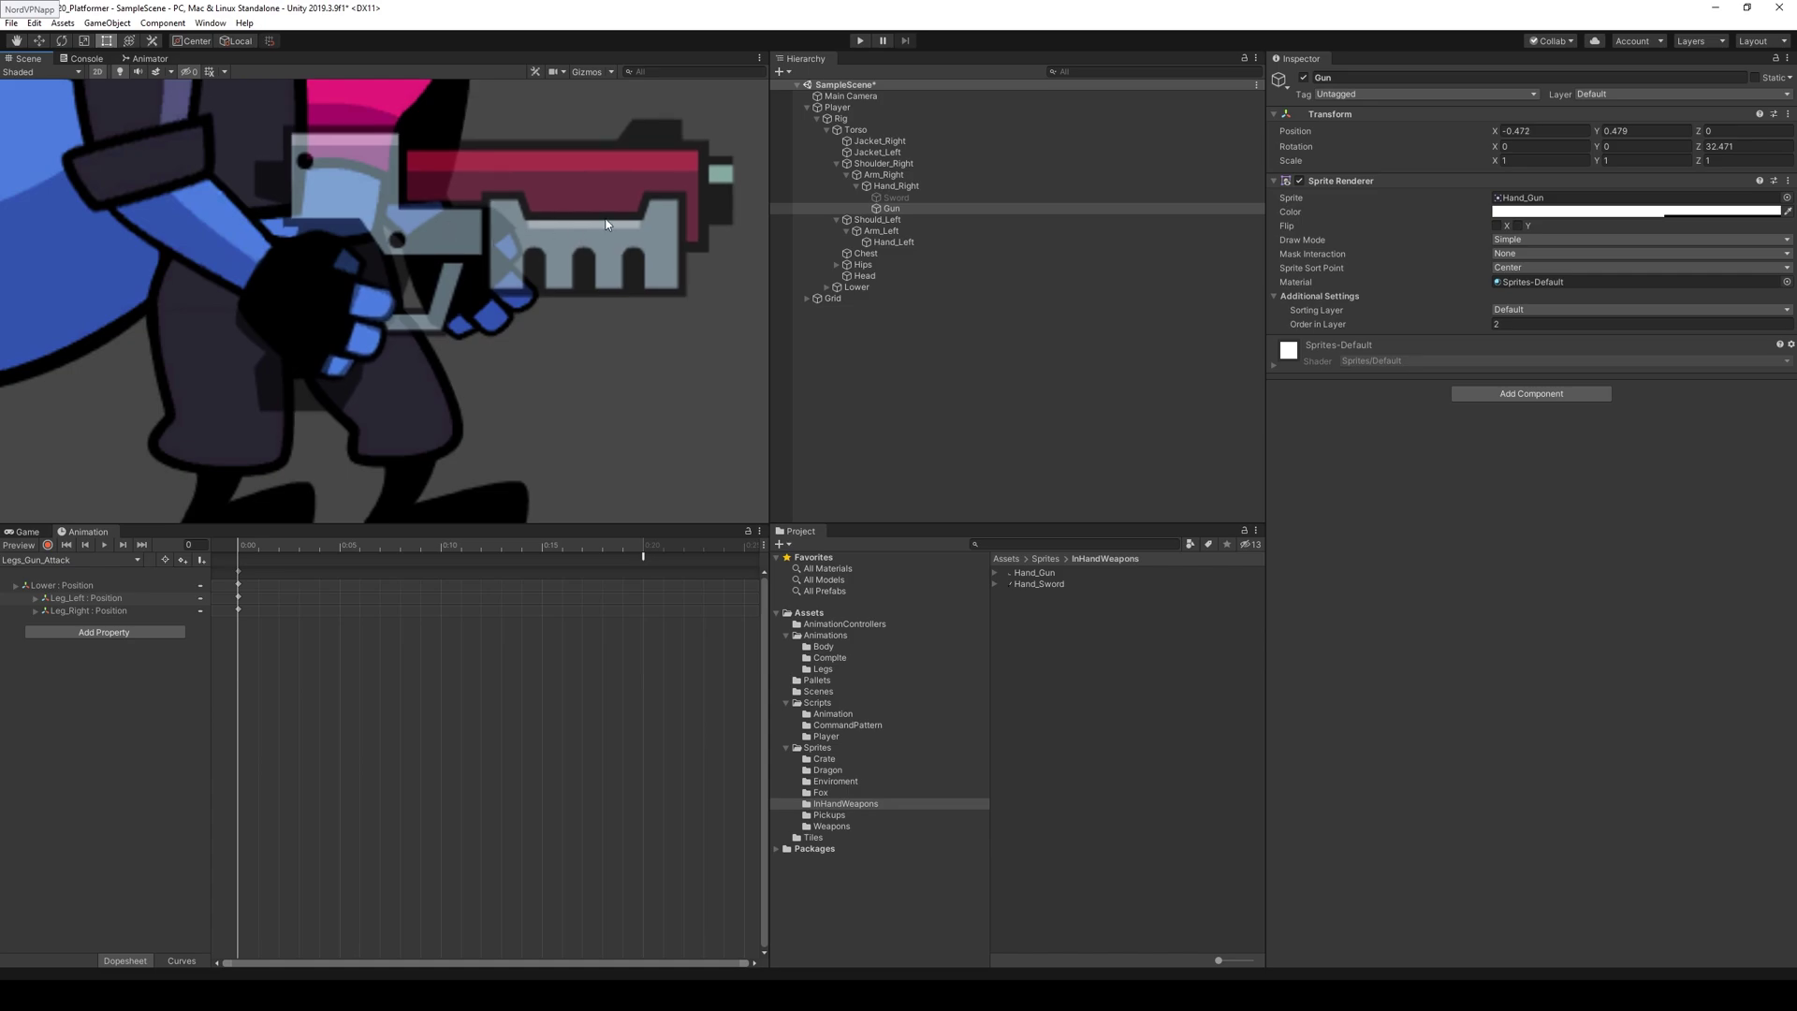
{"action": "scroll", "coordinate": [608, 309], "scroll_direction": "down", "scroll_amount": 3}
{"action": "middle_click_drag", "start_coordinate": [646, 363], "coordinate": [552, 351]}
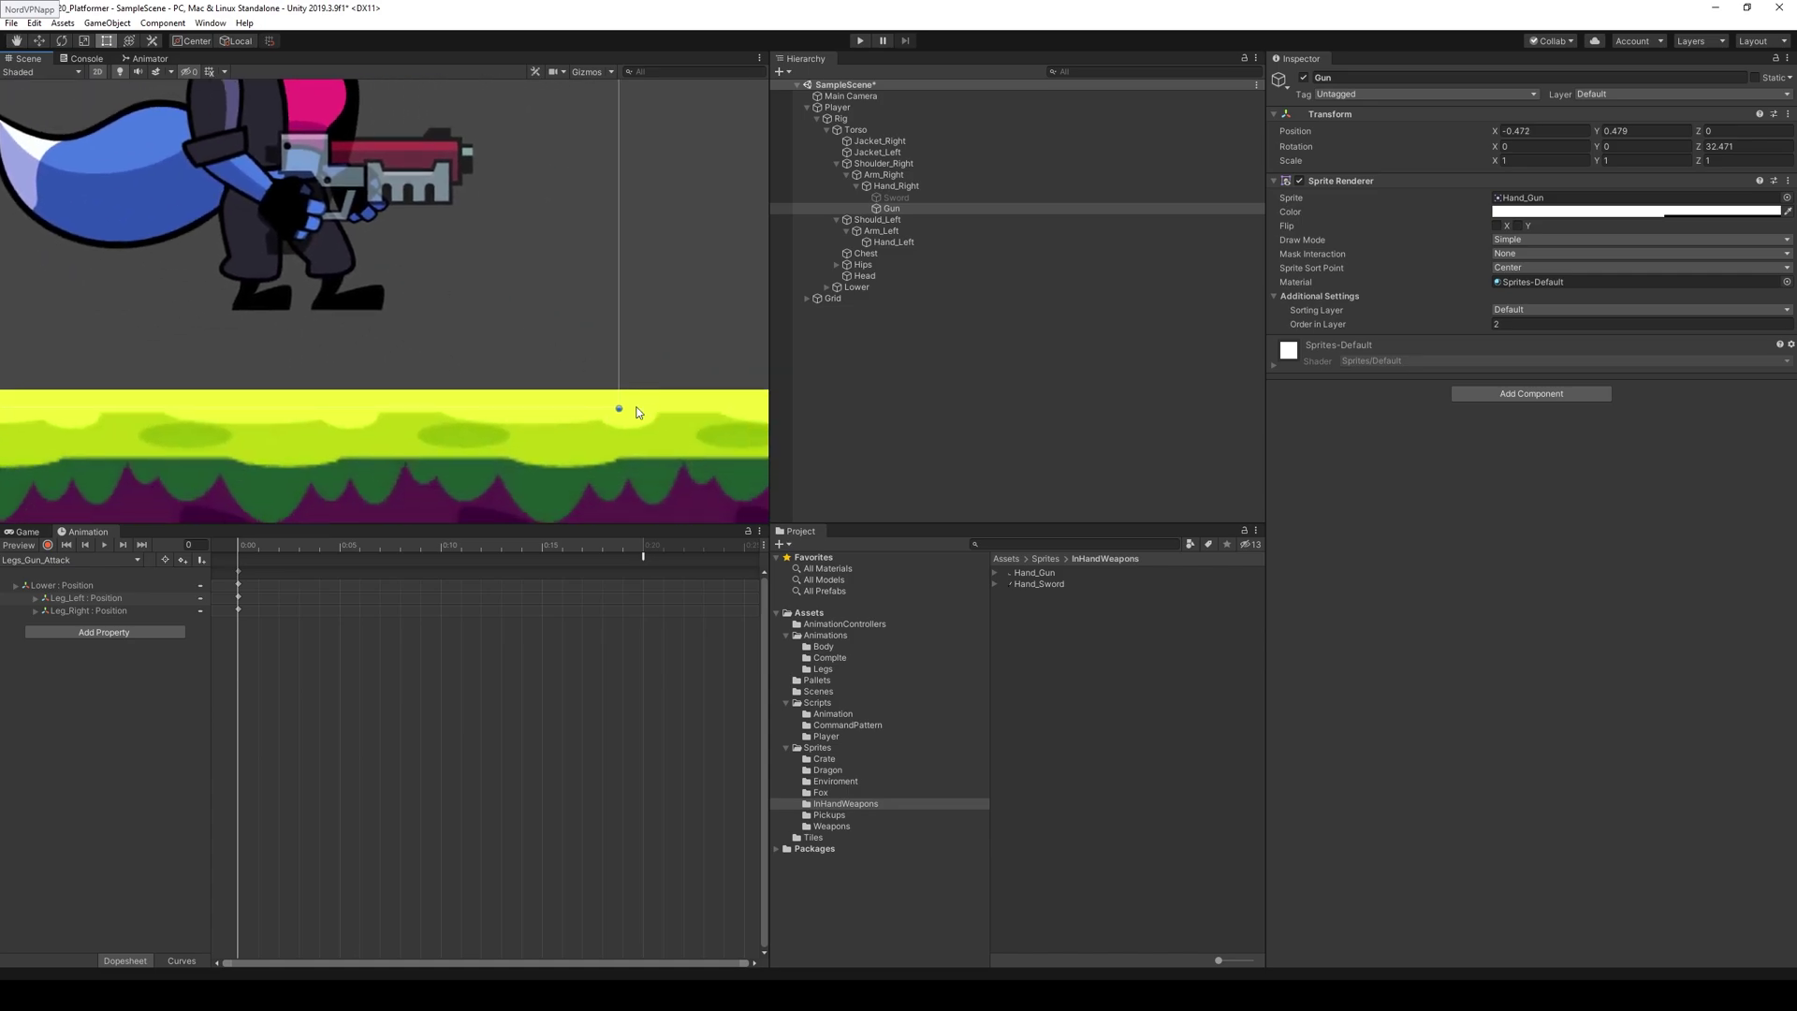
{"action": "left_click_drag", "start_coordinate": [625, 413], "coordinate": [602, 440]}
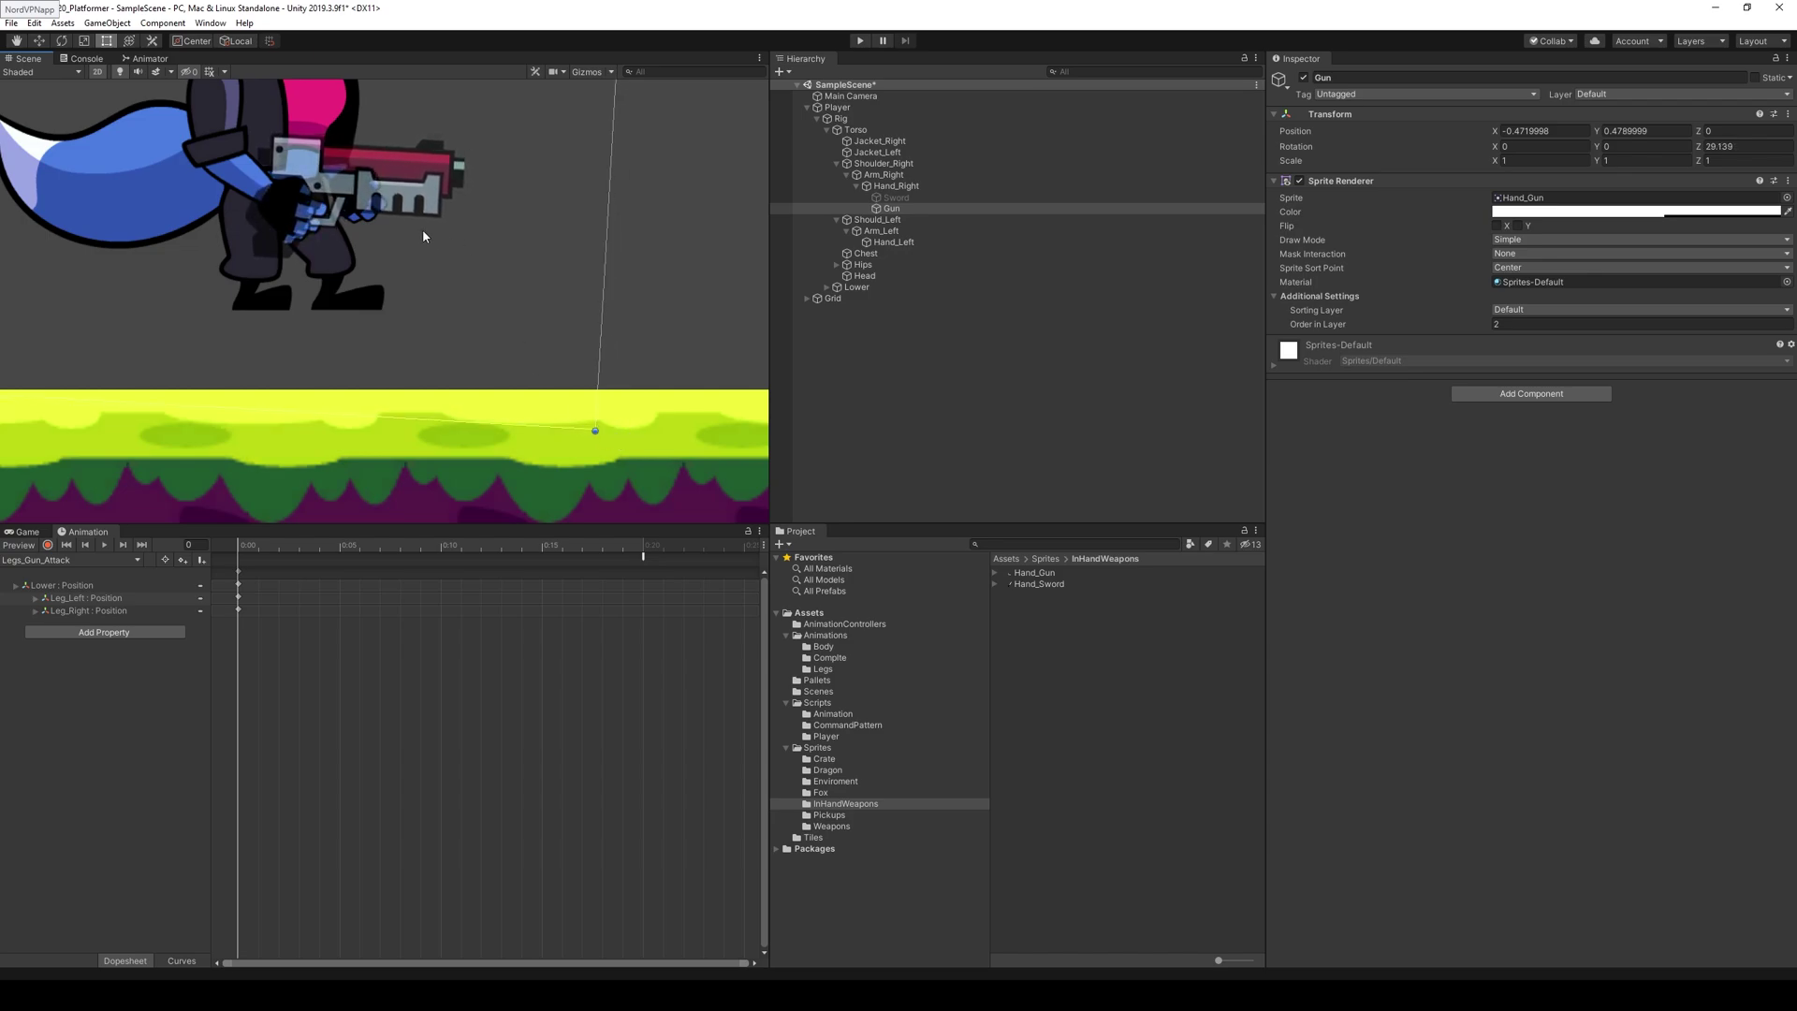
{"action": "scroll", "coordinate": [365, 223], "scroll_direction": "up", "scroll_amount": 5}
{"action": "left_click_drag", "start_coordinate": [309, 163], "coordinate": [328, 163]}
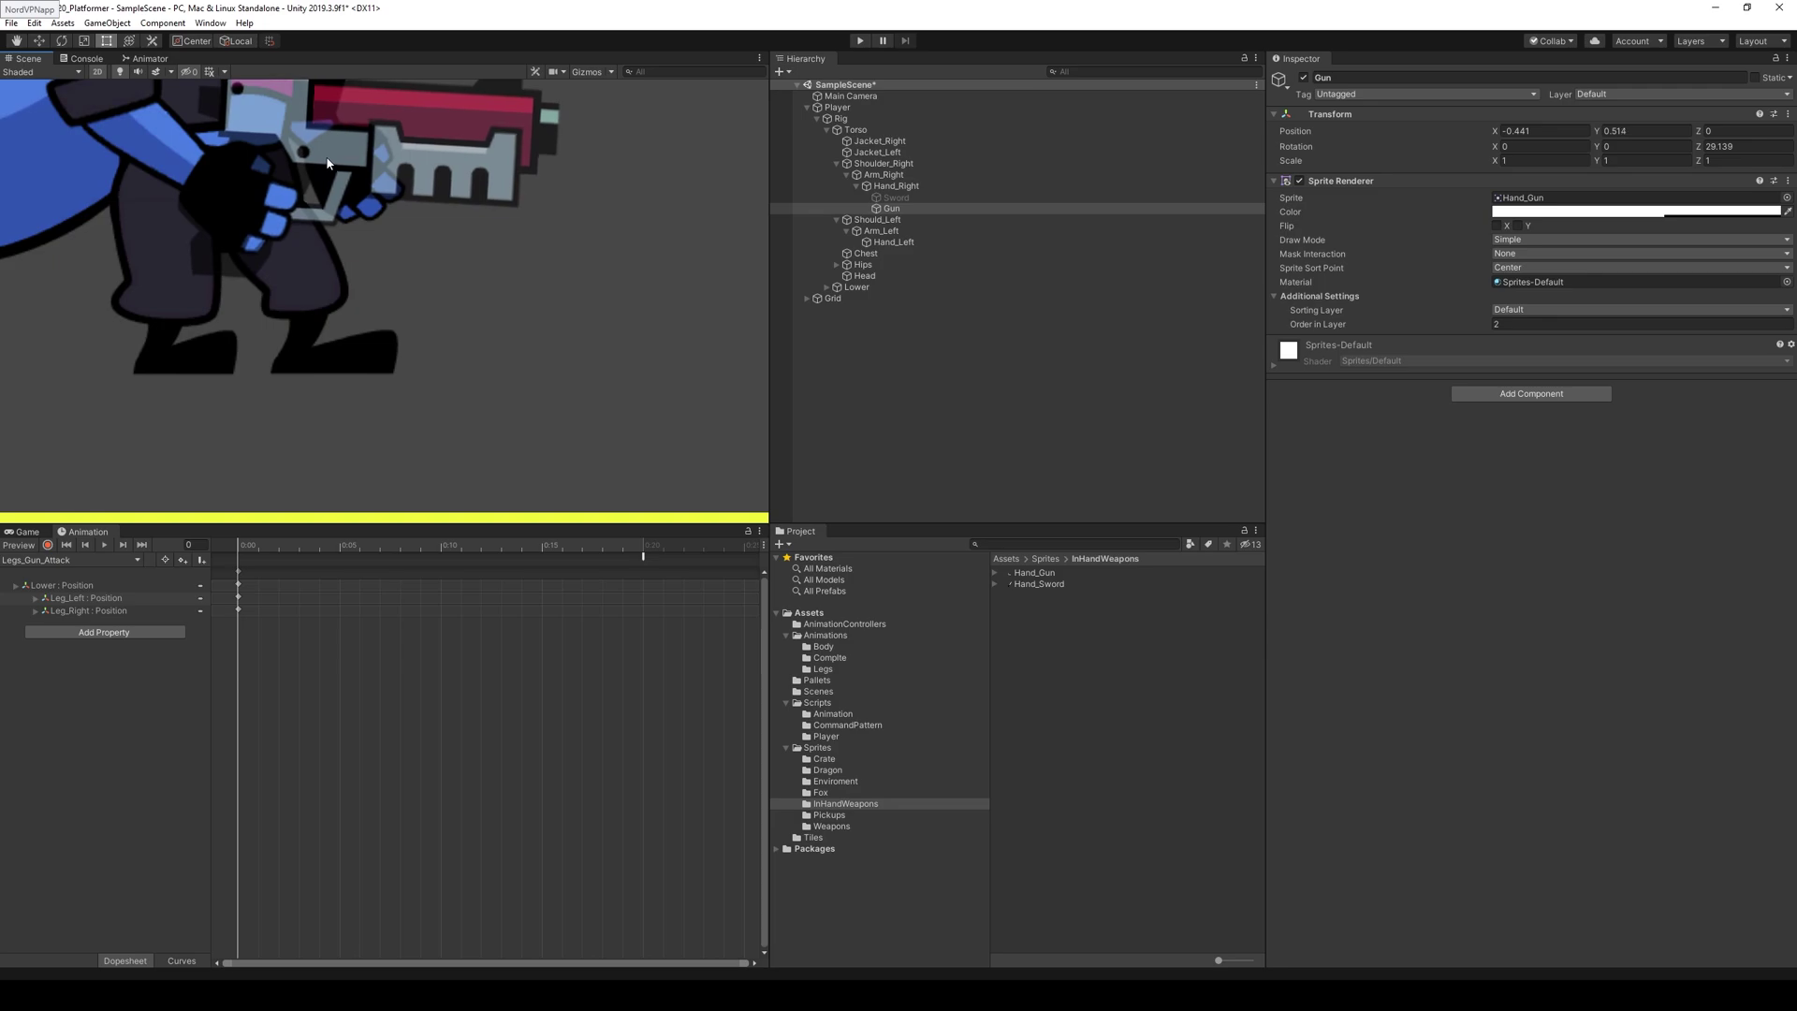
- Restore the Gun's alpha to 255, deactivate the Gun, and start Play mode
{"action": "left_click", "coordinate": [1590, 212]}
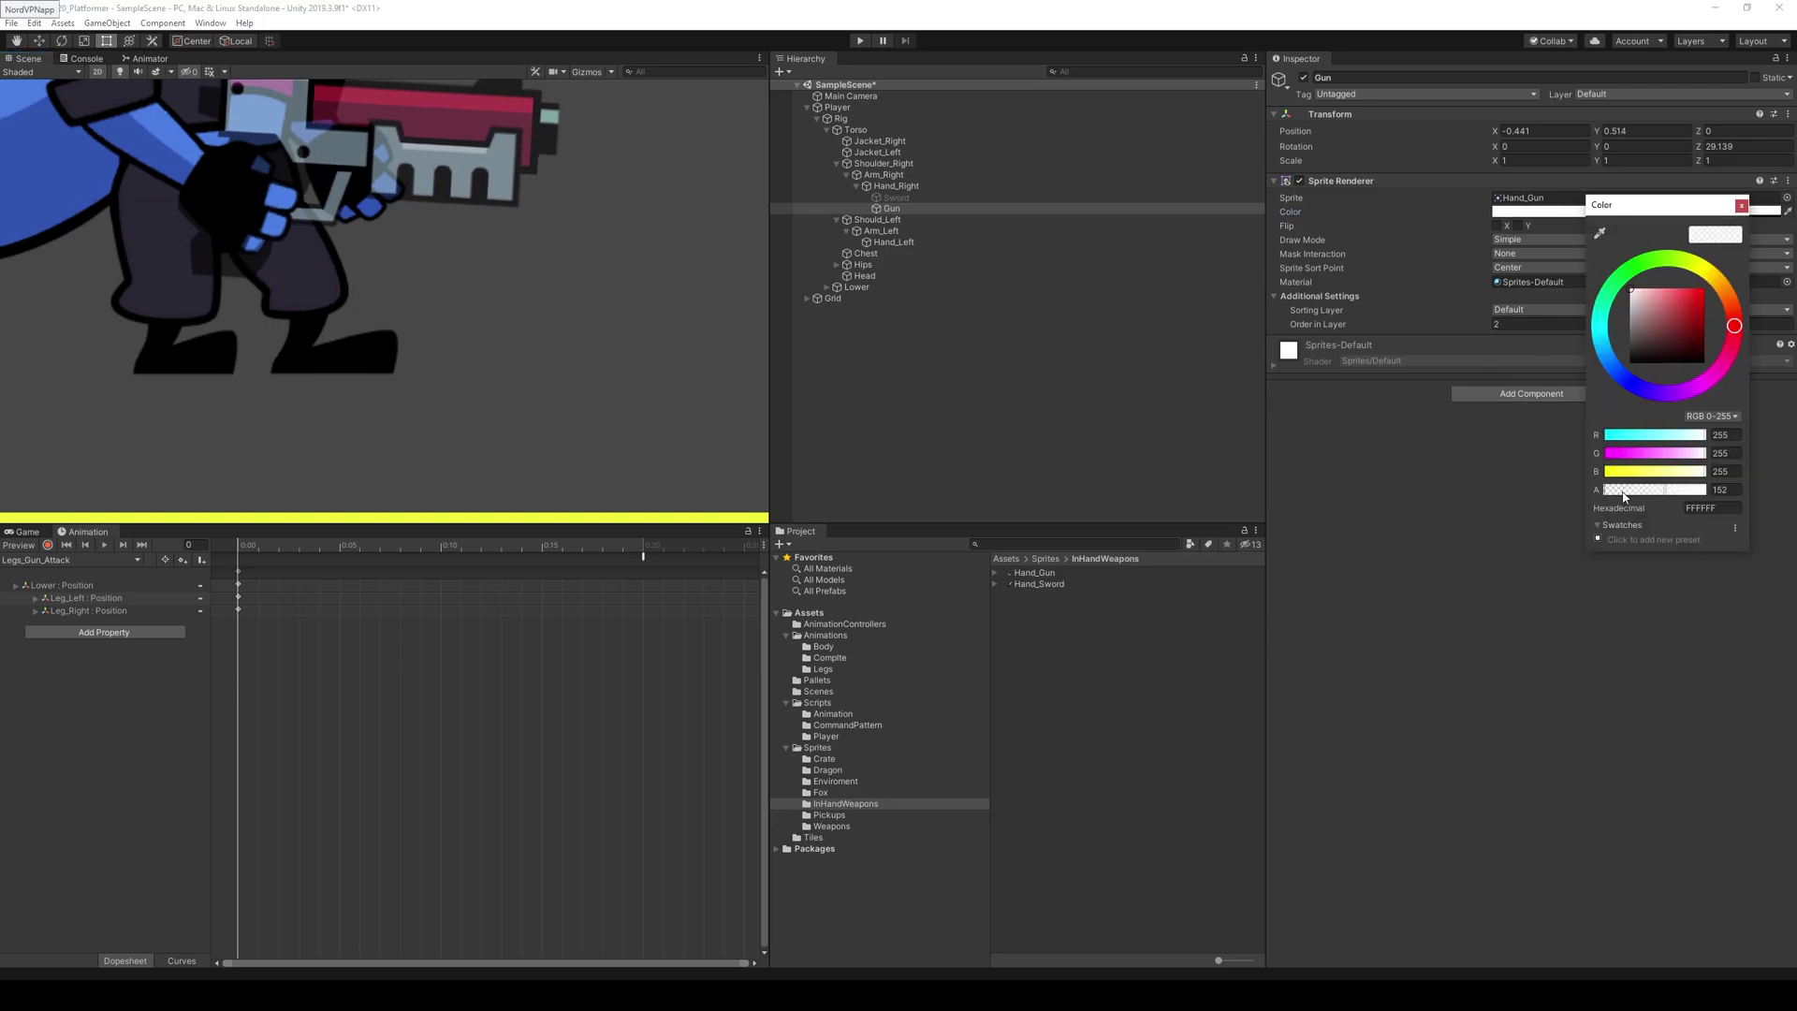
{"action": "left_click", "coordinate": [1740, 207]}
{"action": "scroll", "coordinate": [642, 288], "scroll_direction": "down", "scroll_amount": 3}
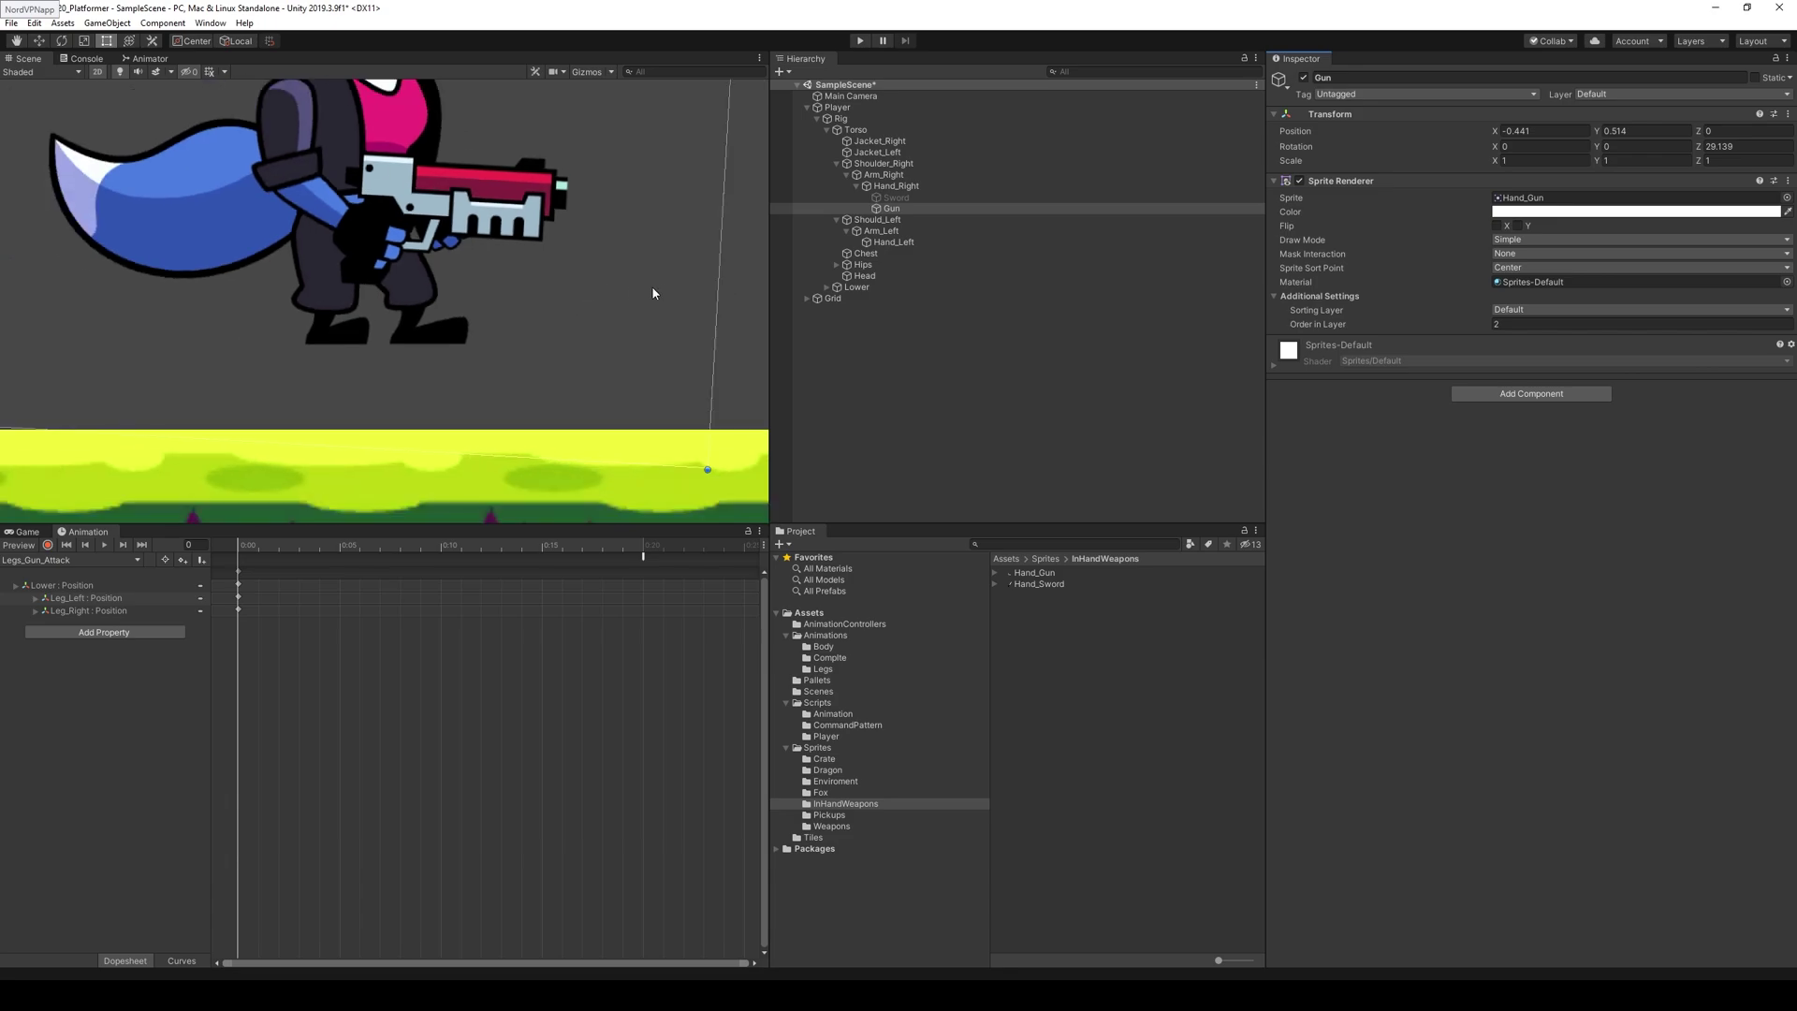
{"action": "scroll", "coordinate": [642, 276], "scroll_direction": "up", "scroll_amount": 2}
{"action": "left_click", "coordinate": [1304, 77]}
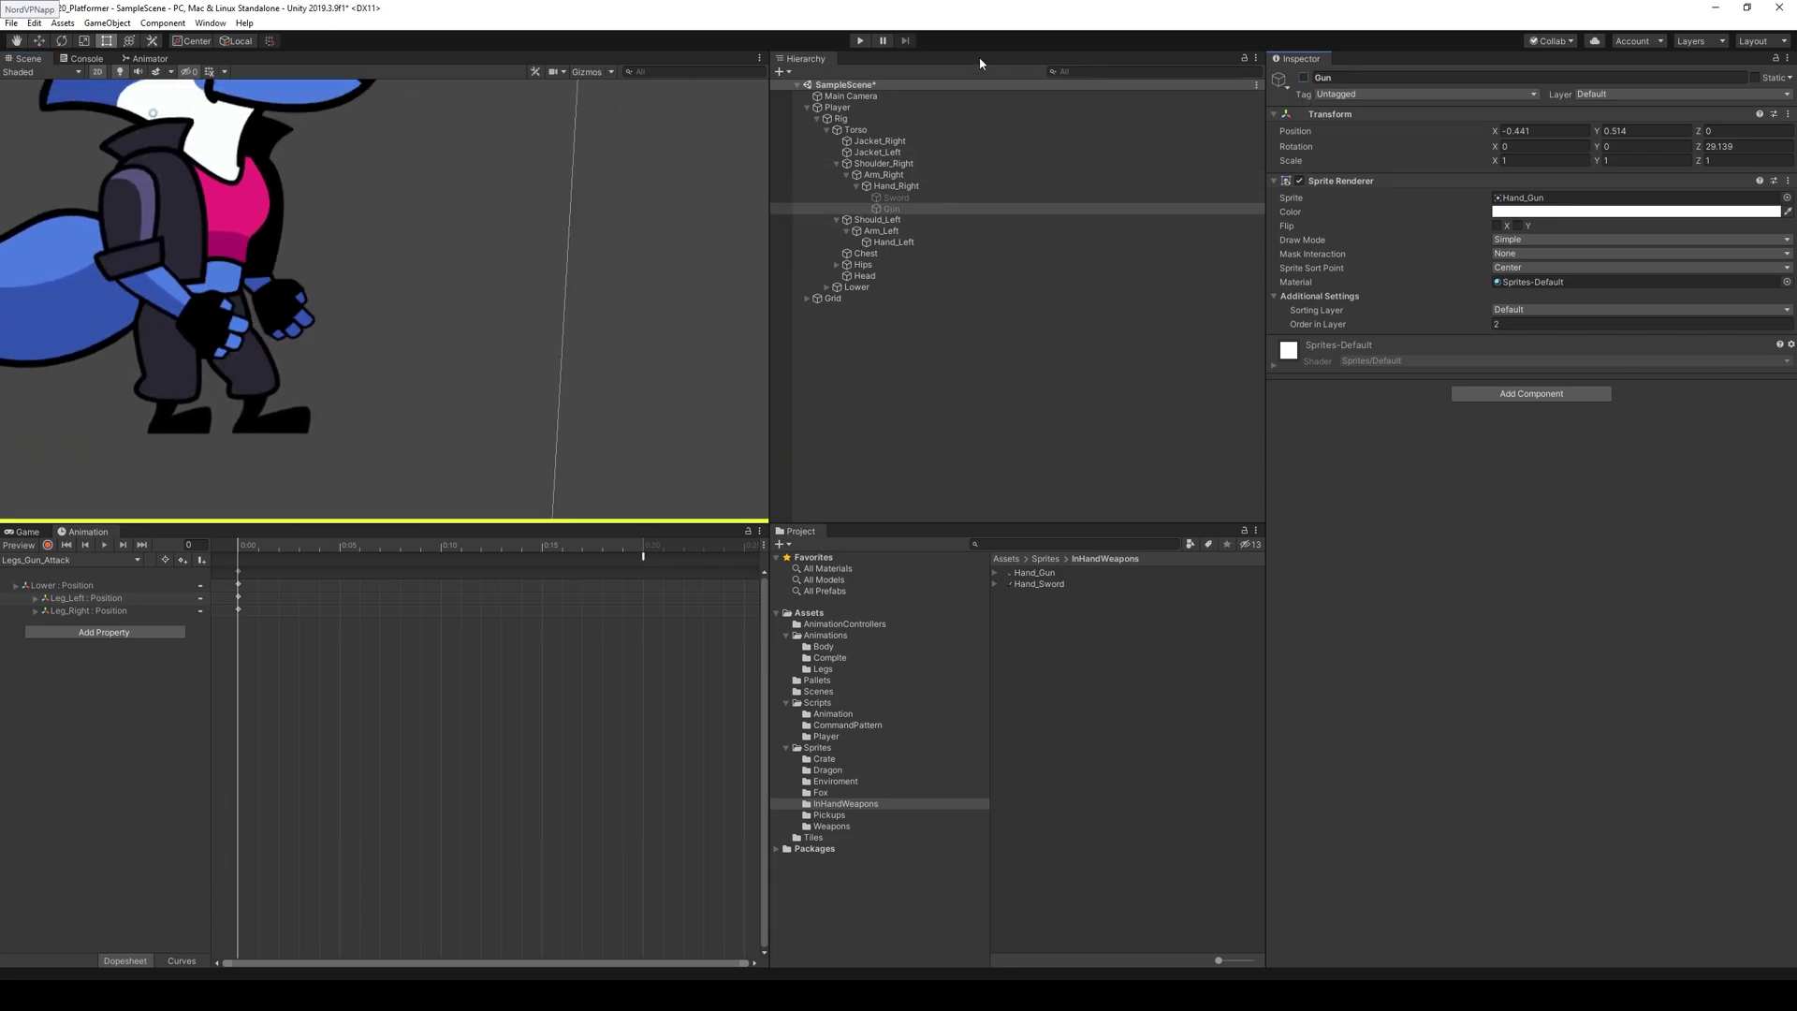
{"action": "left_click", "coordinate": [855, 40]}
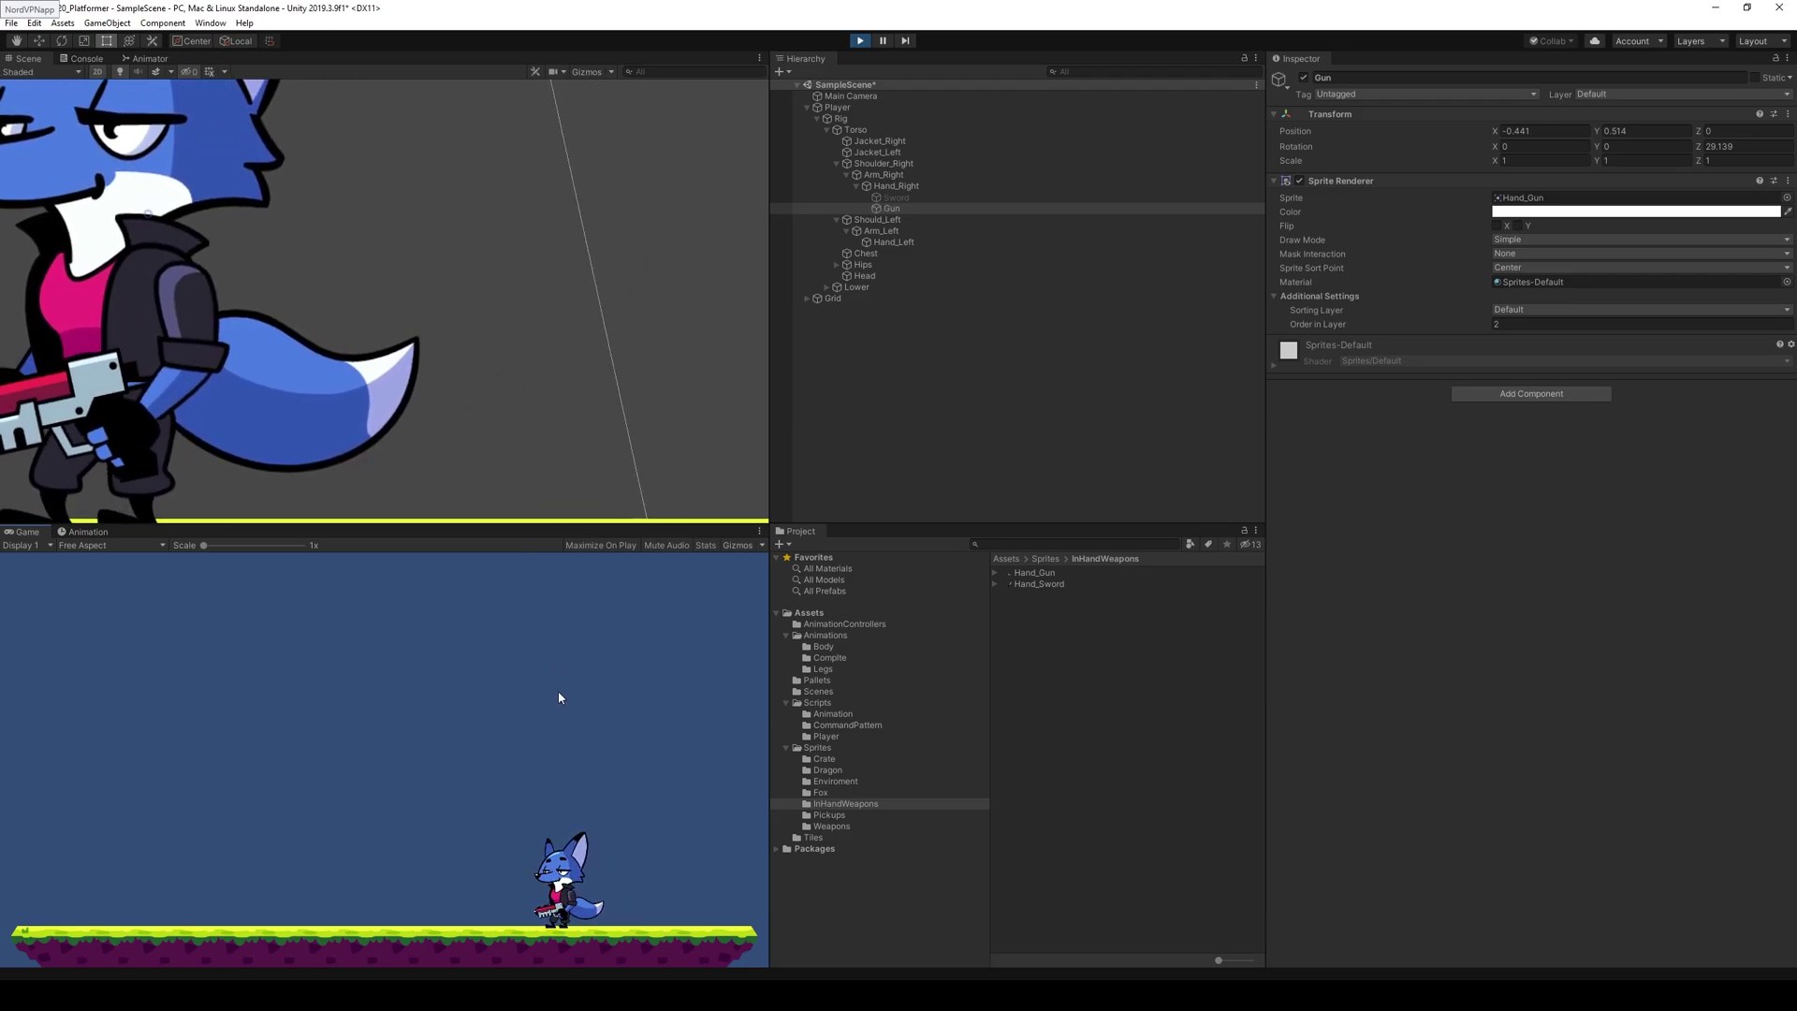
- Equip the fox with the gun, walk it left, and fire the gun
{"action": "scroll", "coordinate": [644, 396], "scroll_direction": "down", "scroll_amount": 3}
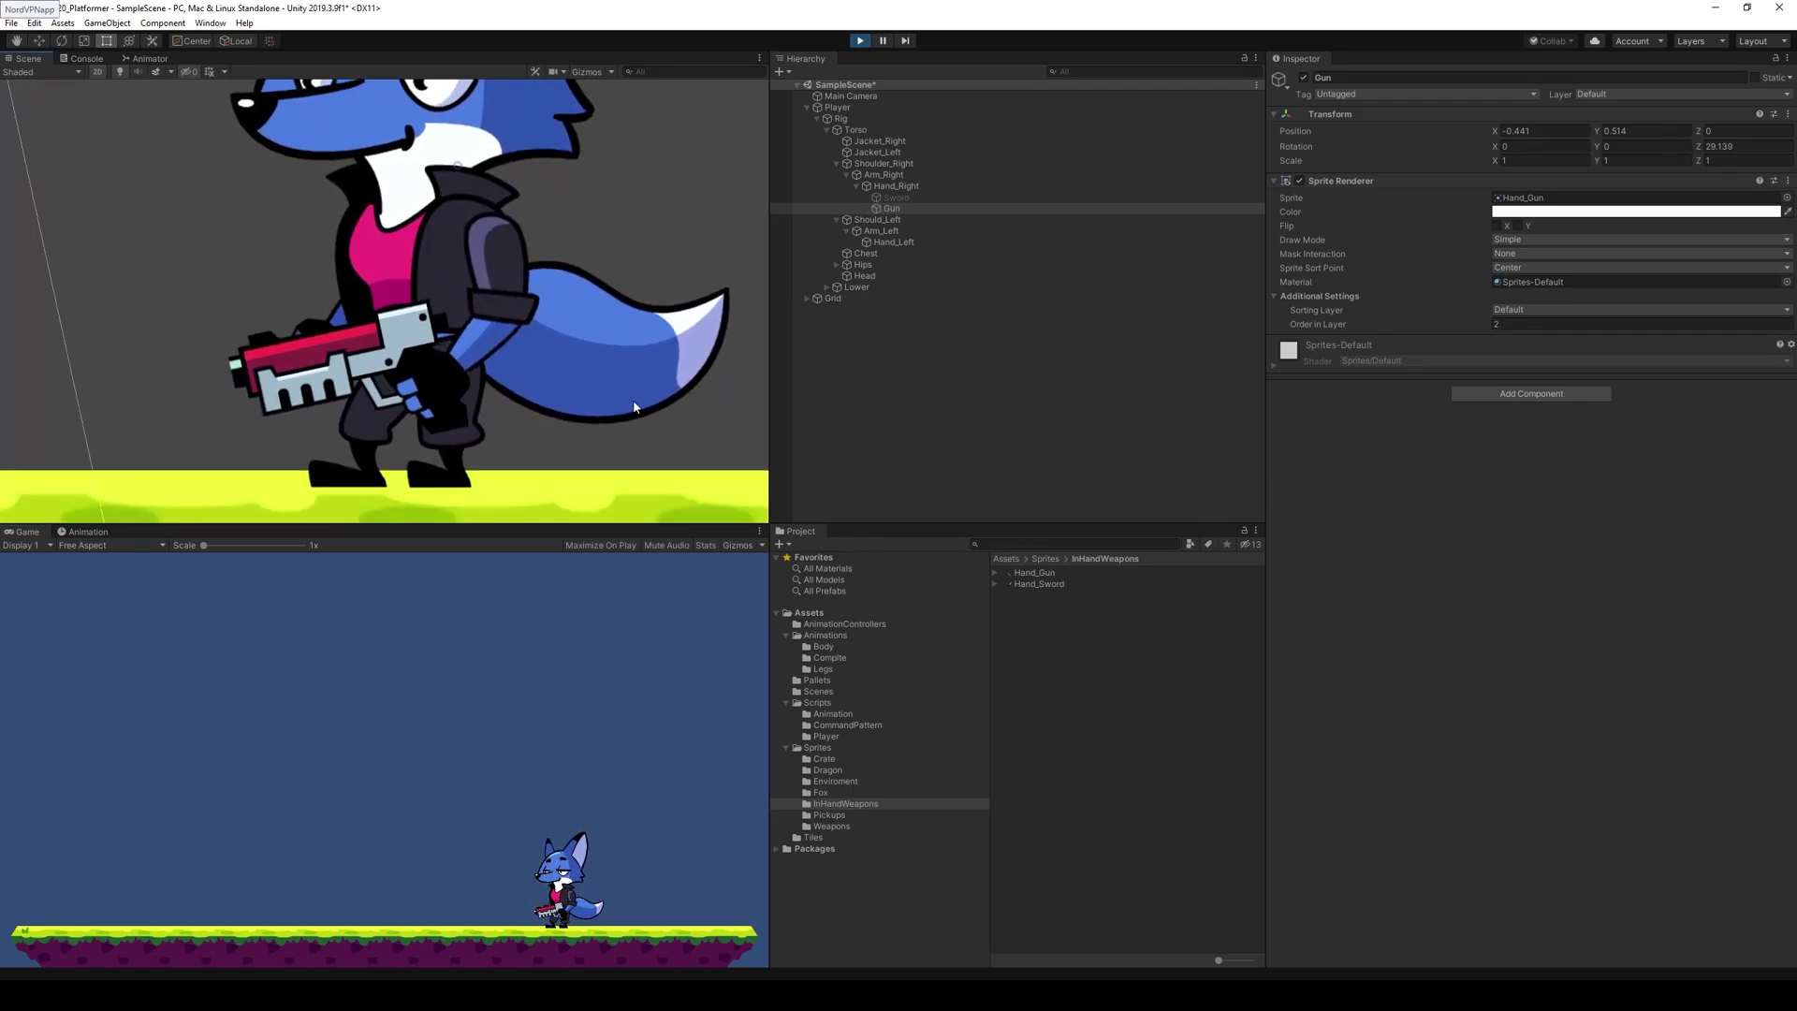
{"action": "scroll", "coordinate": [644, 396], "scroll_direction": "down", "scroll_amount": 3}
{"action": "key", "text": "2"}
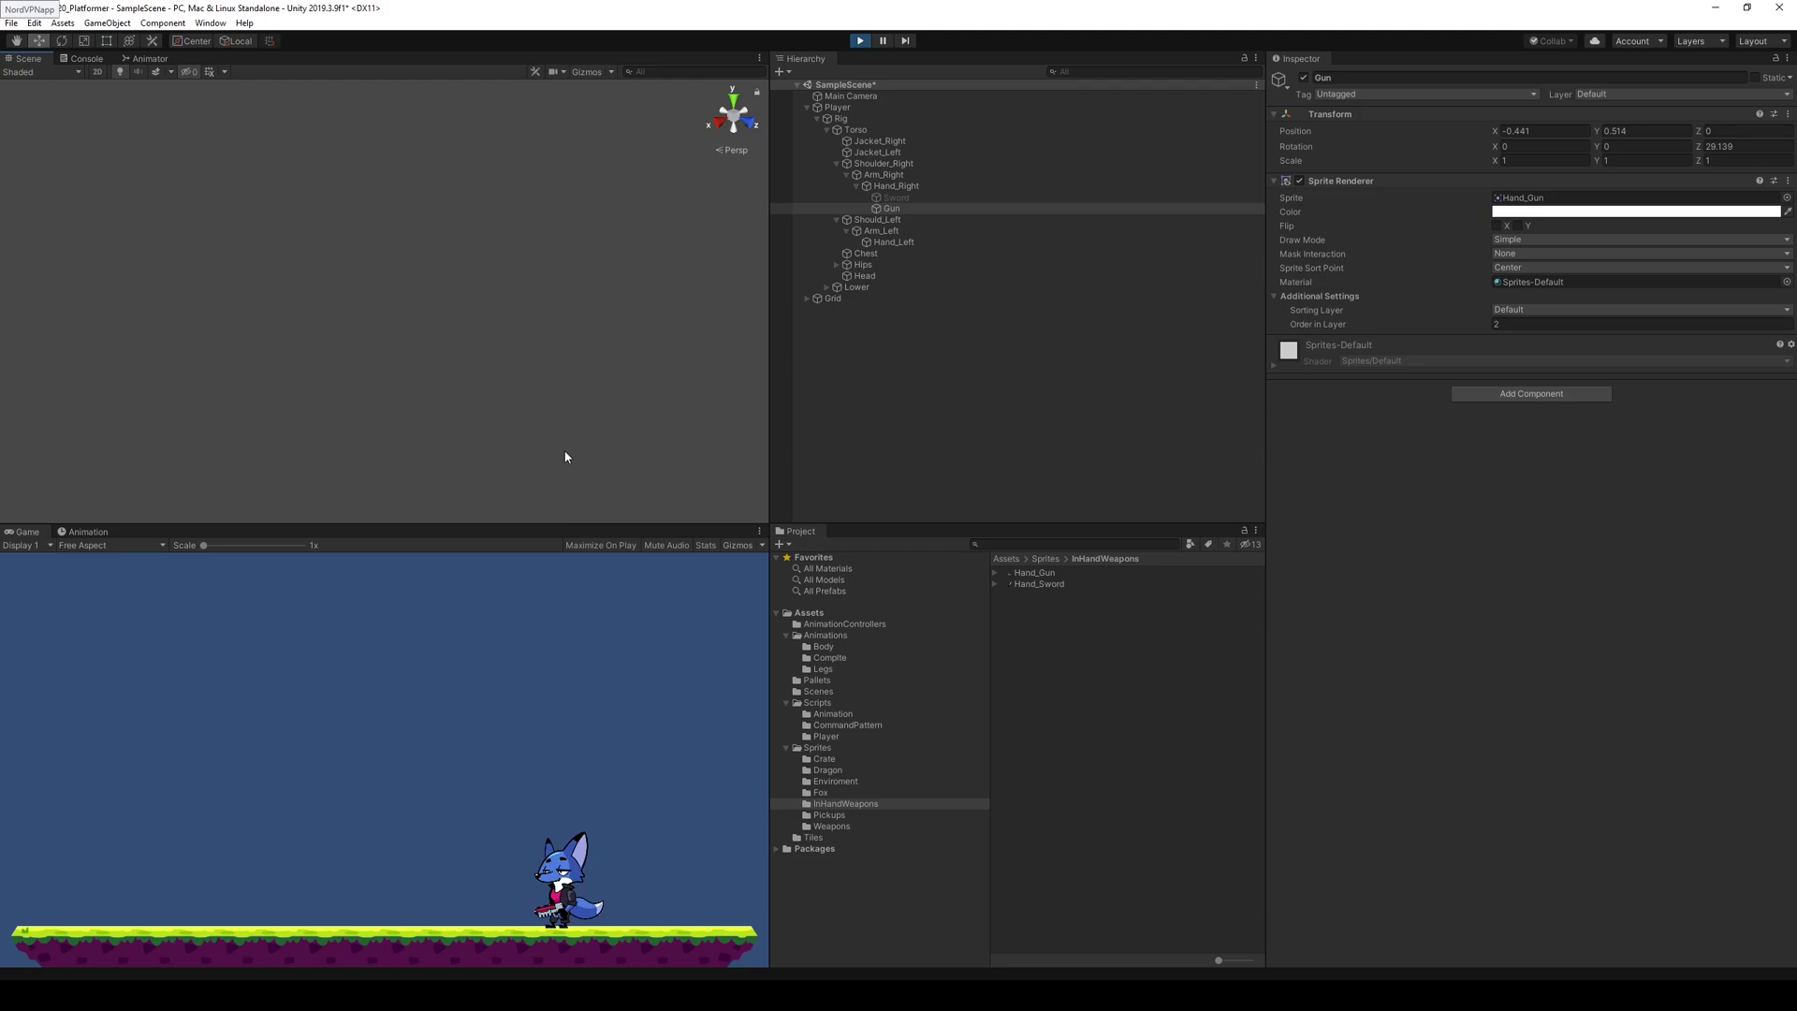
{"action": "left_click", "coordinate": [554, 452]}
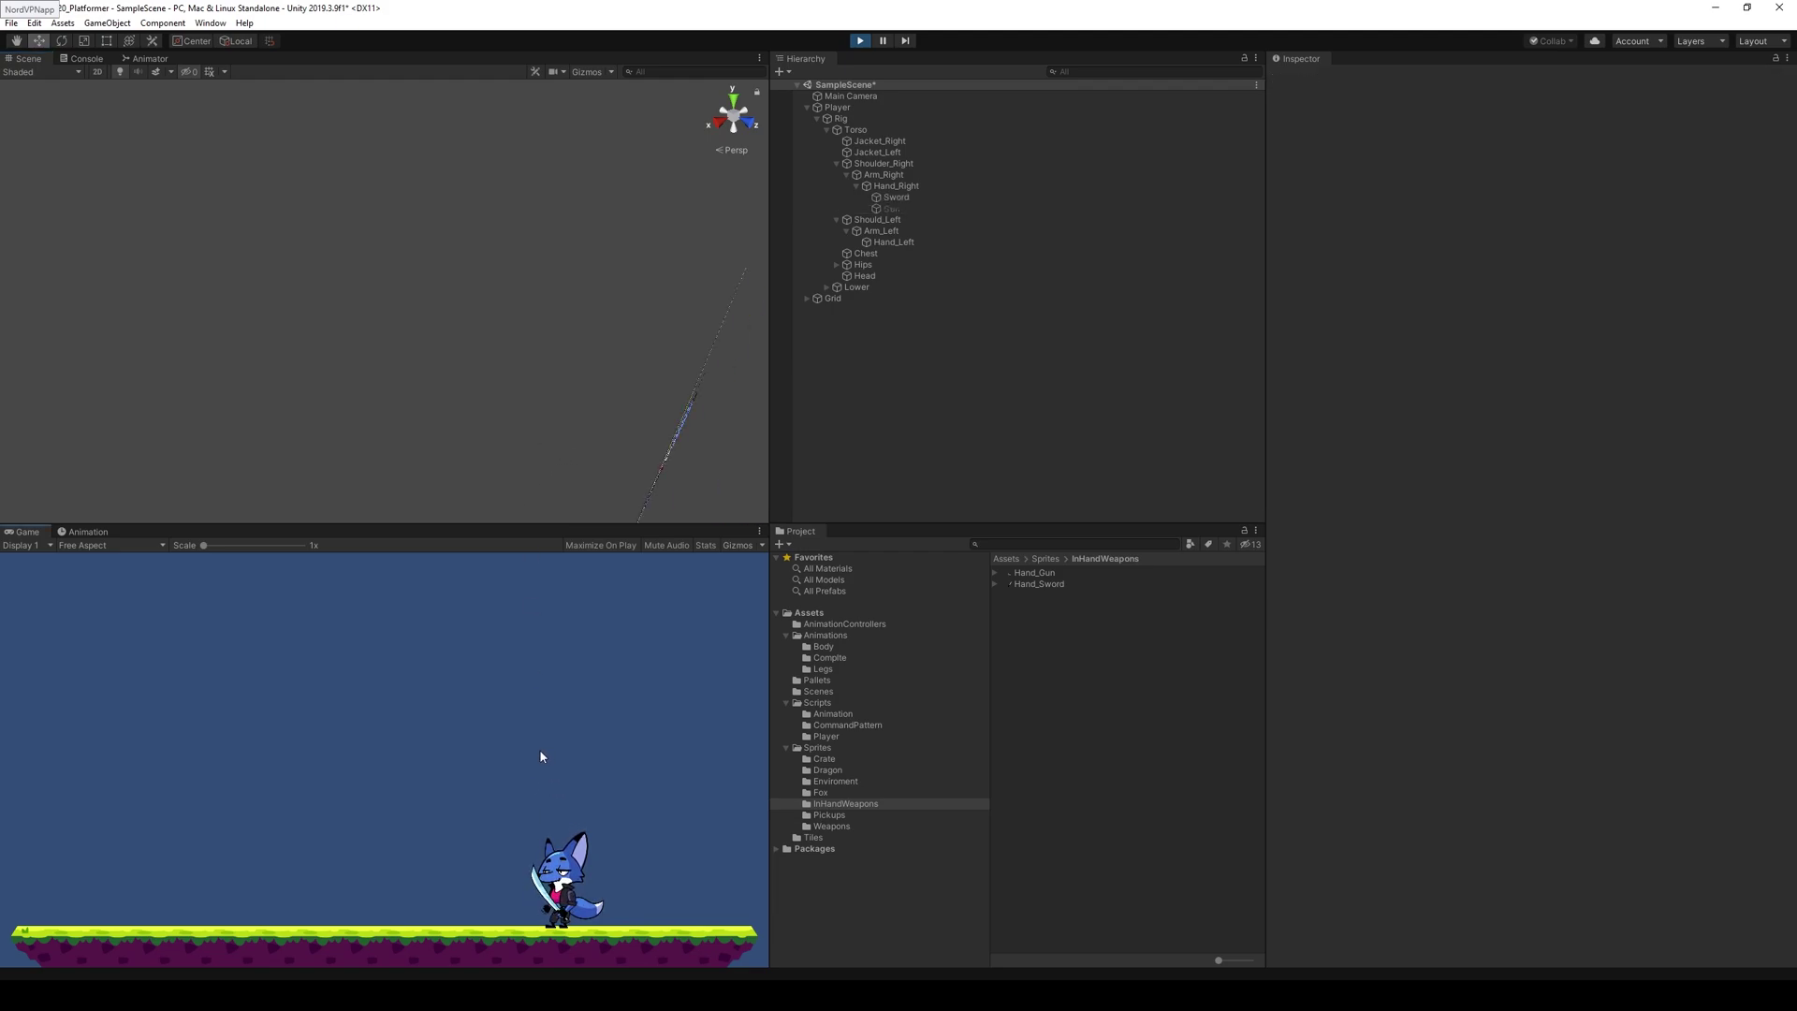
{"action": "key", "text": "2"}
{"action": "key", "text": "a"}
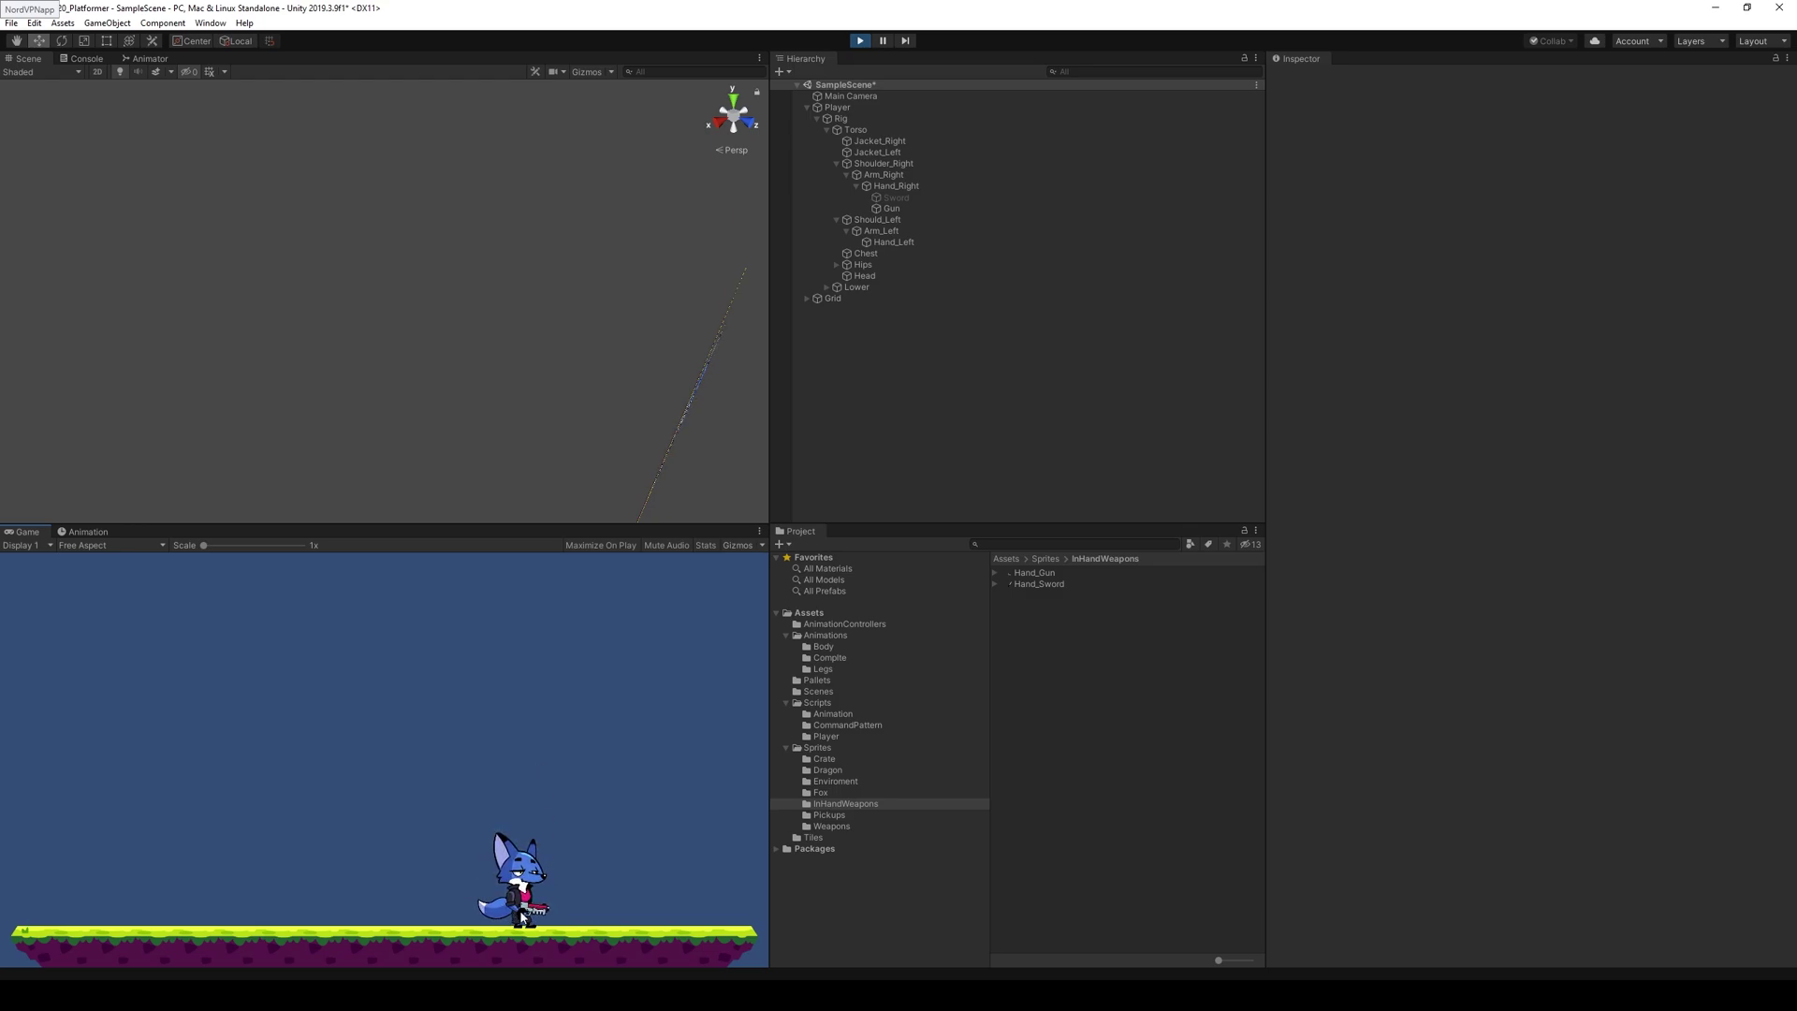
{"action": "left_click", "coordinate": [554, 877]}
- Turn the fox left, switch to the sword, and walk right swinging it
{"action": "key", "text": "a"}
{"action": "key", "text": "a"}
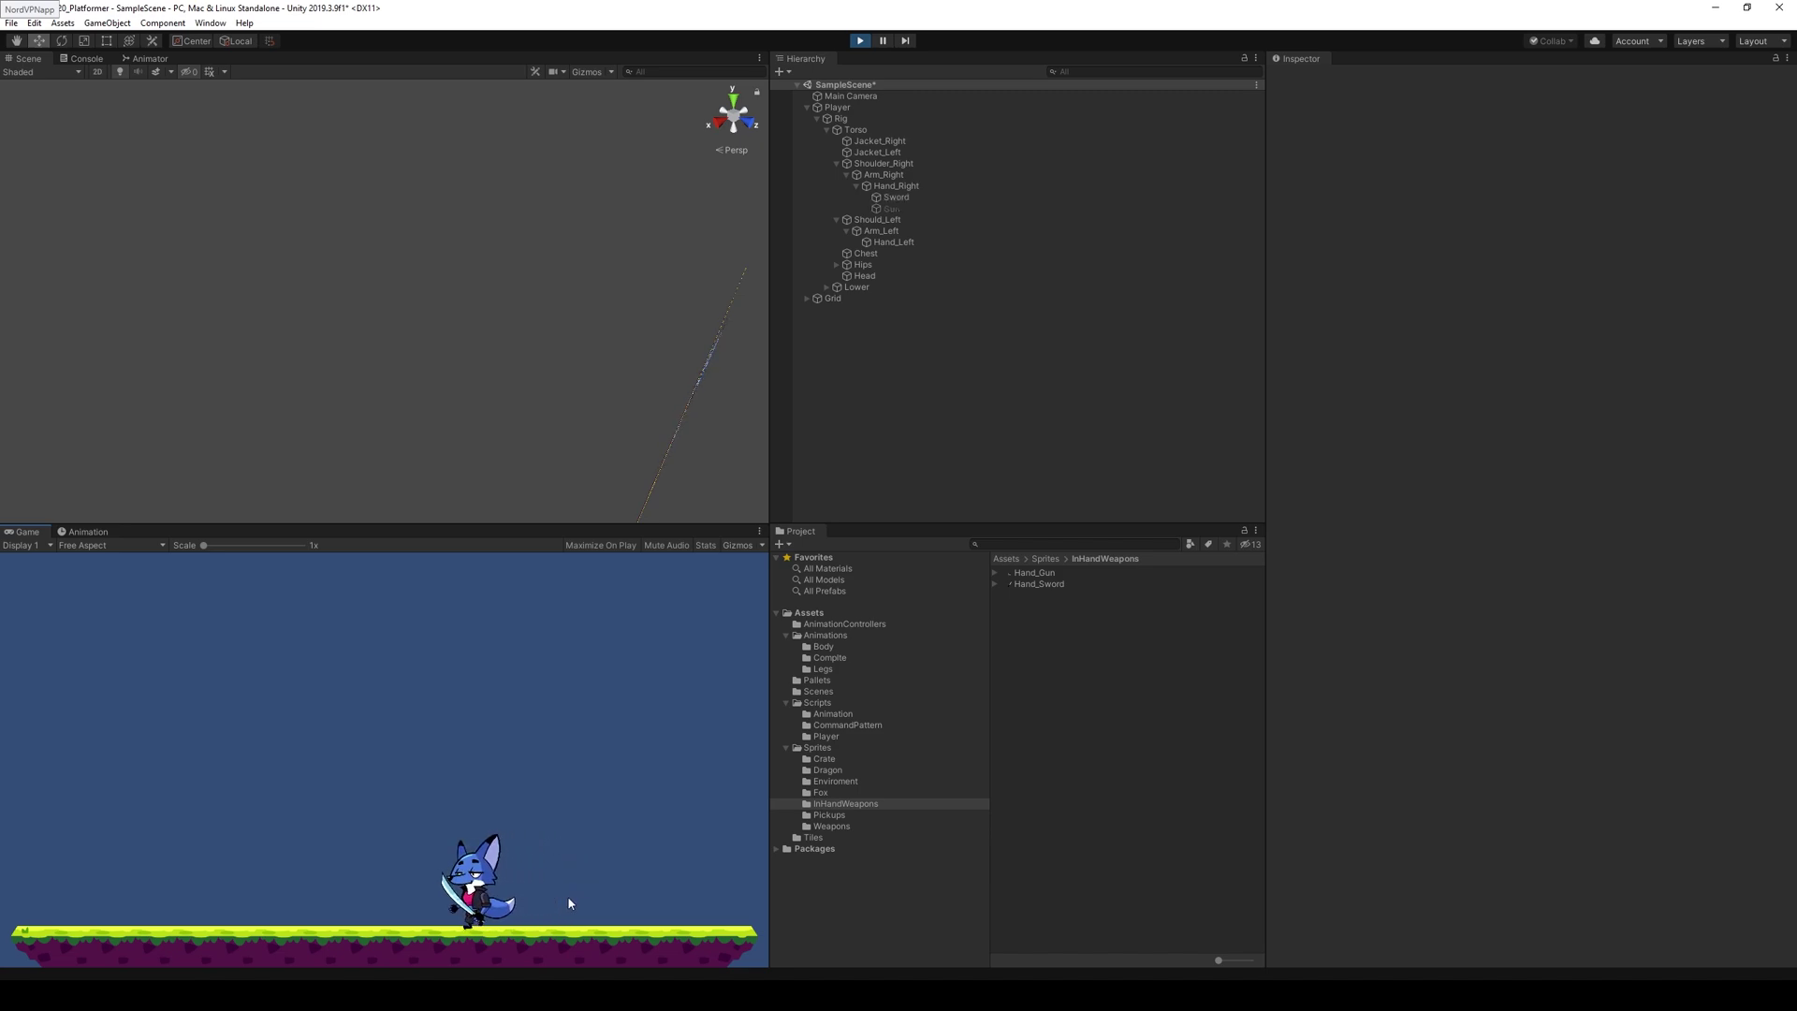
{"action": "key", "text": "q"}
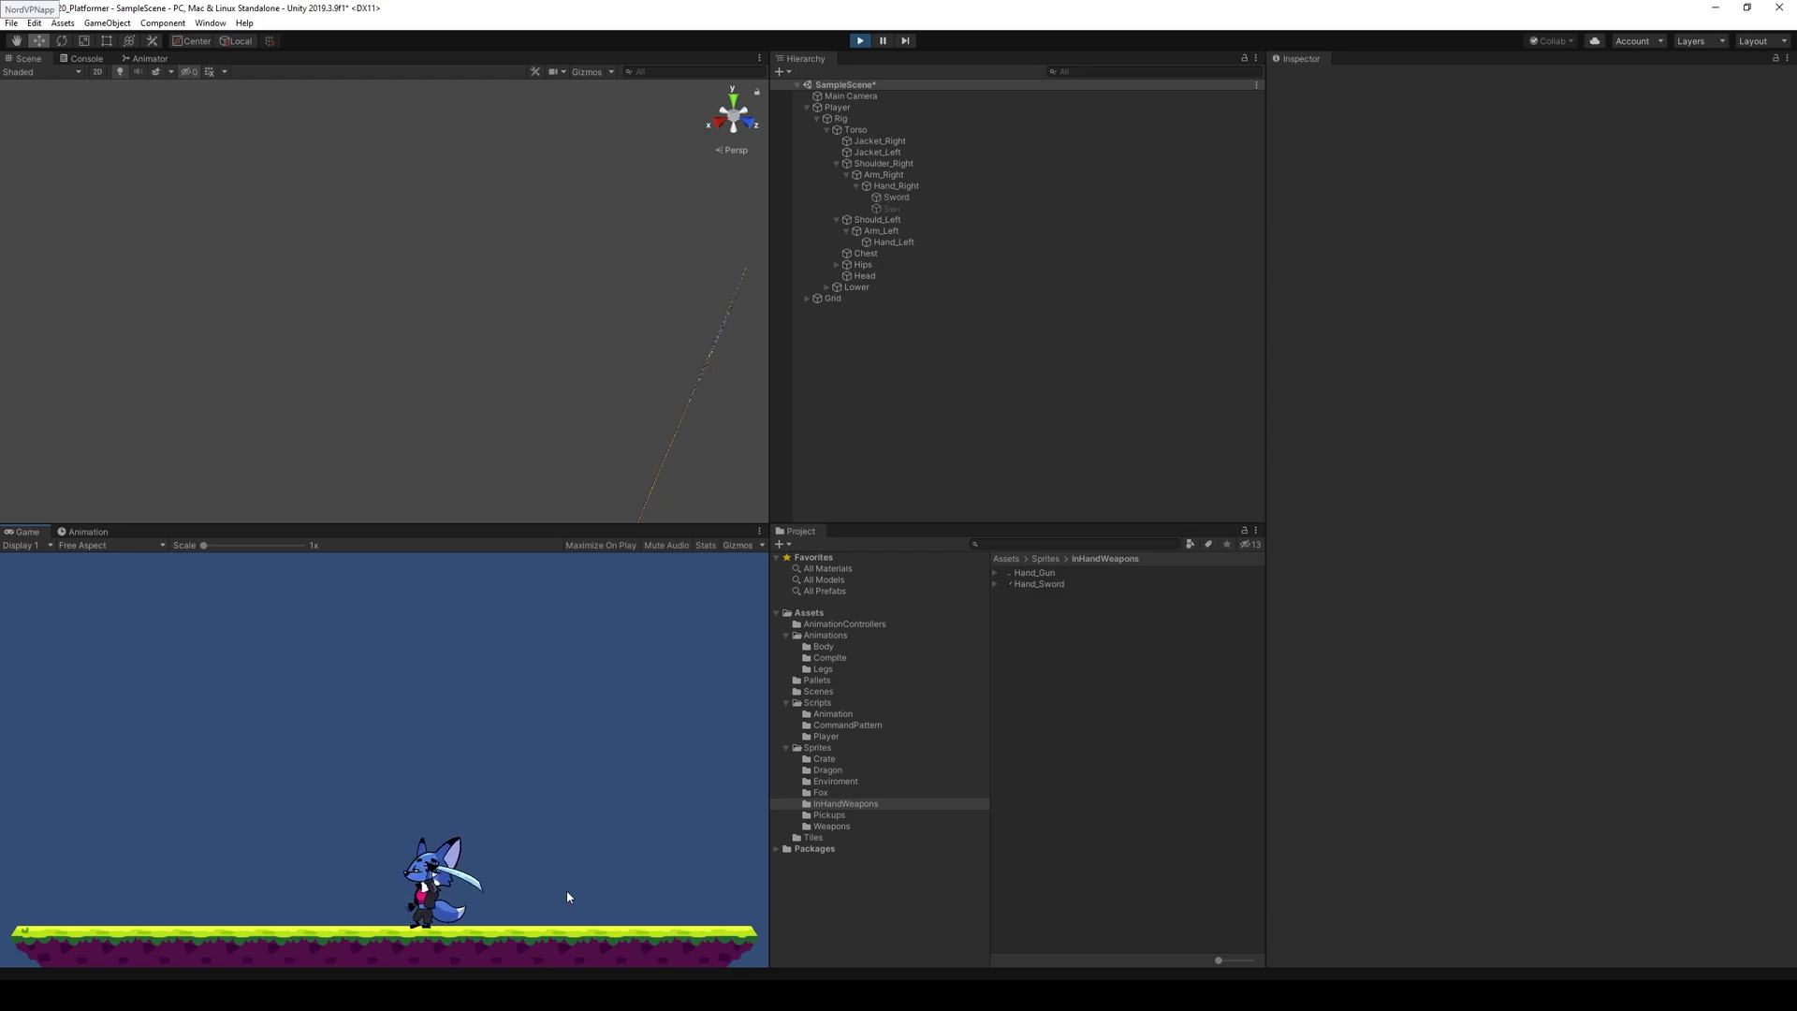
{"action": "key", "text": "d"}
{"action": "key", "text": "d"}
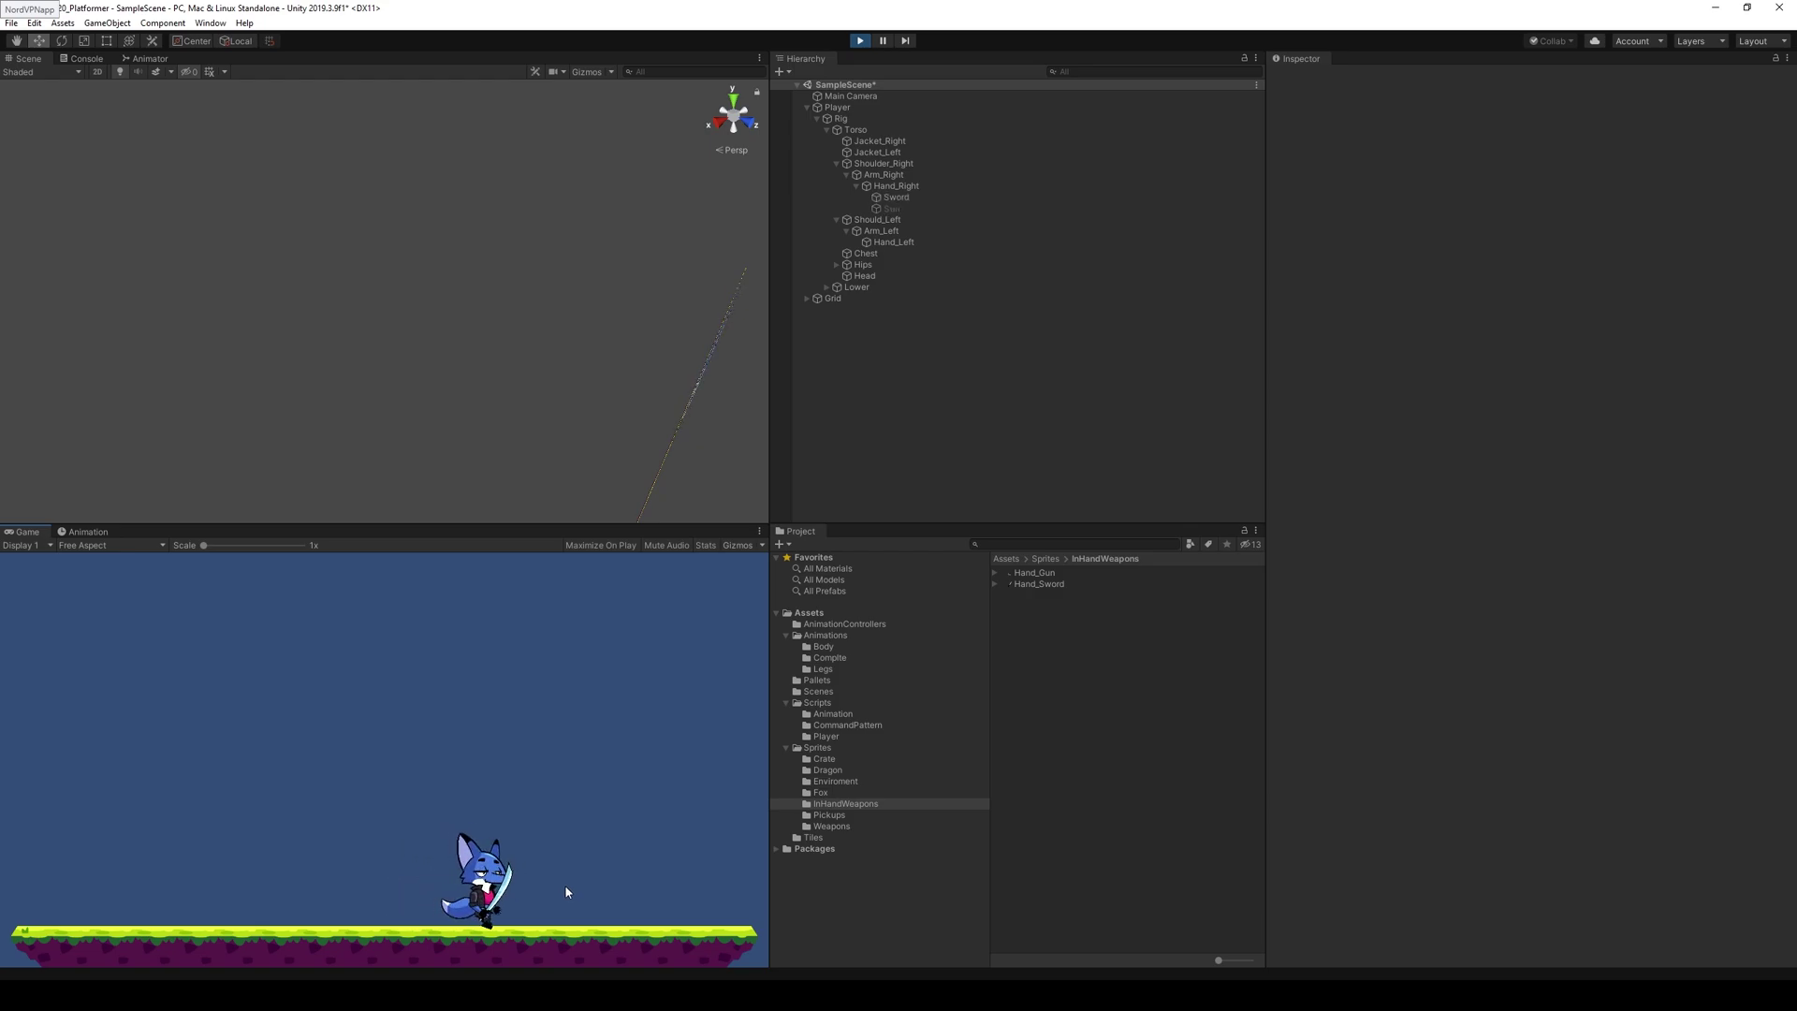
{"action": "scroll", "coordinate": [593, 357], "scroll_direction": "down", "scroll_amount": 6}
{"action": "scroll", "coordinate": [557, 374], "scroll_direction": "up", "scroll_amount": 2}
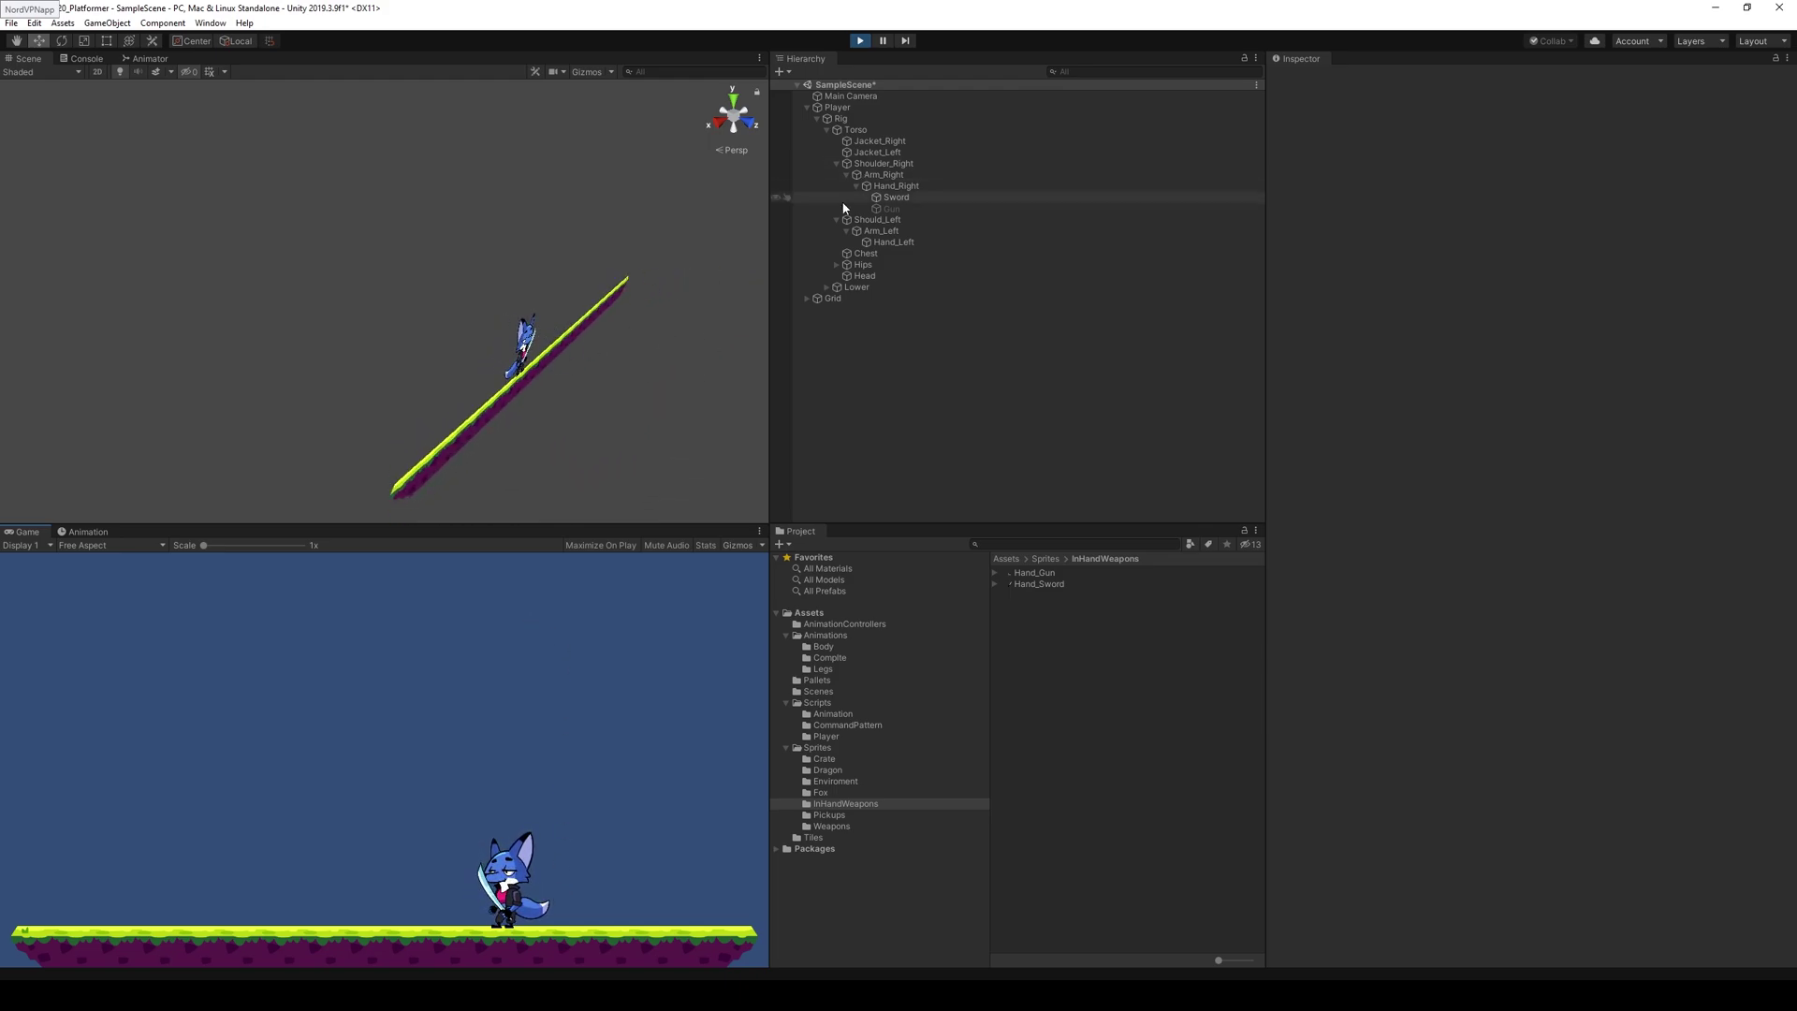
- Frame Shoulder_Right and set the scene view to a straight-on Front view
{"action": "left_click", "coordinate": [880, 164]}
{"action": "key", "text": "f"}
{"action": "left_click", "coordinate": [734, 117]}
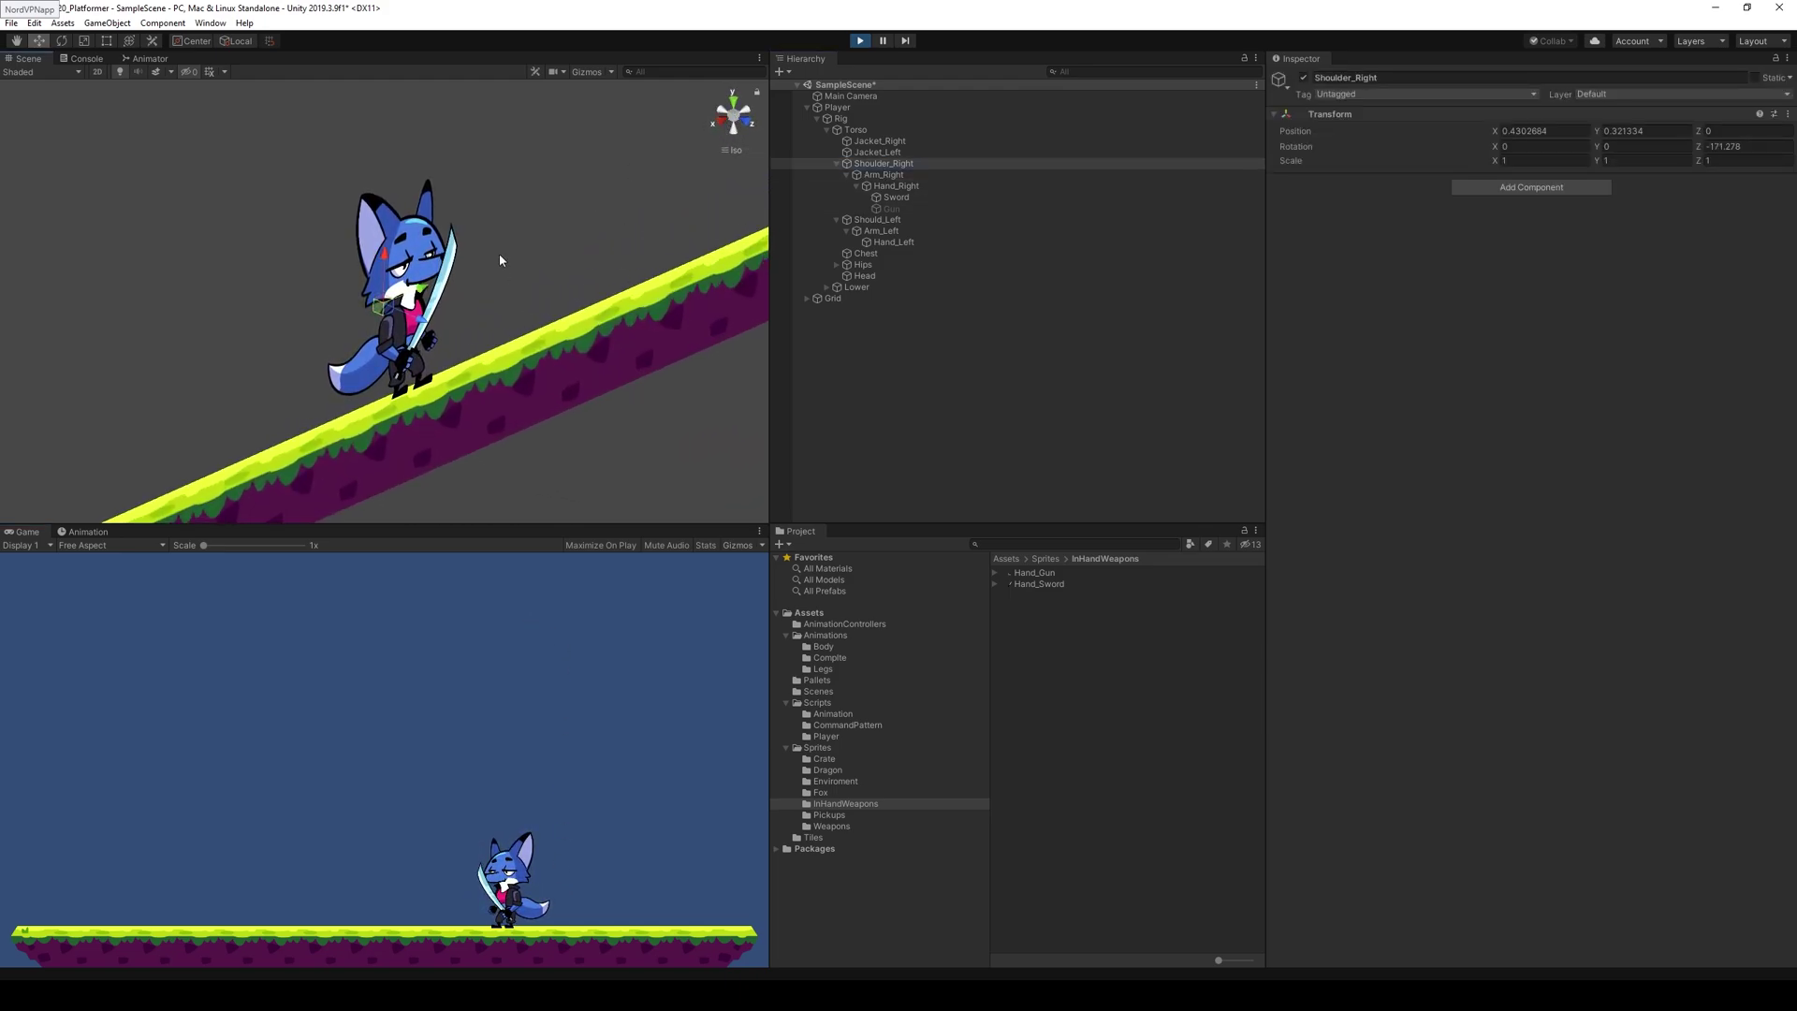
{"action": "left_click", "coordinate": [744, 120]}
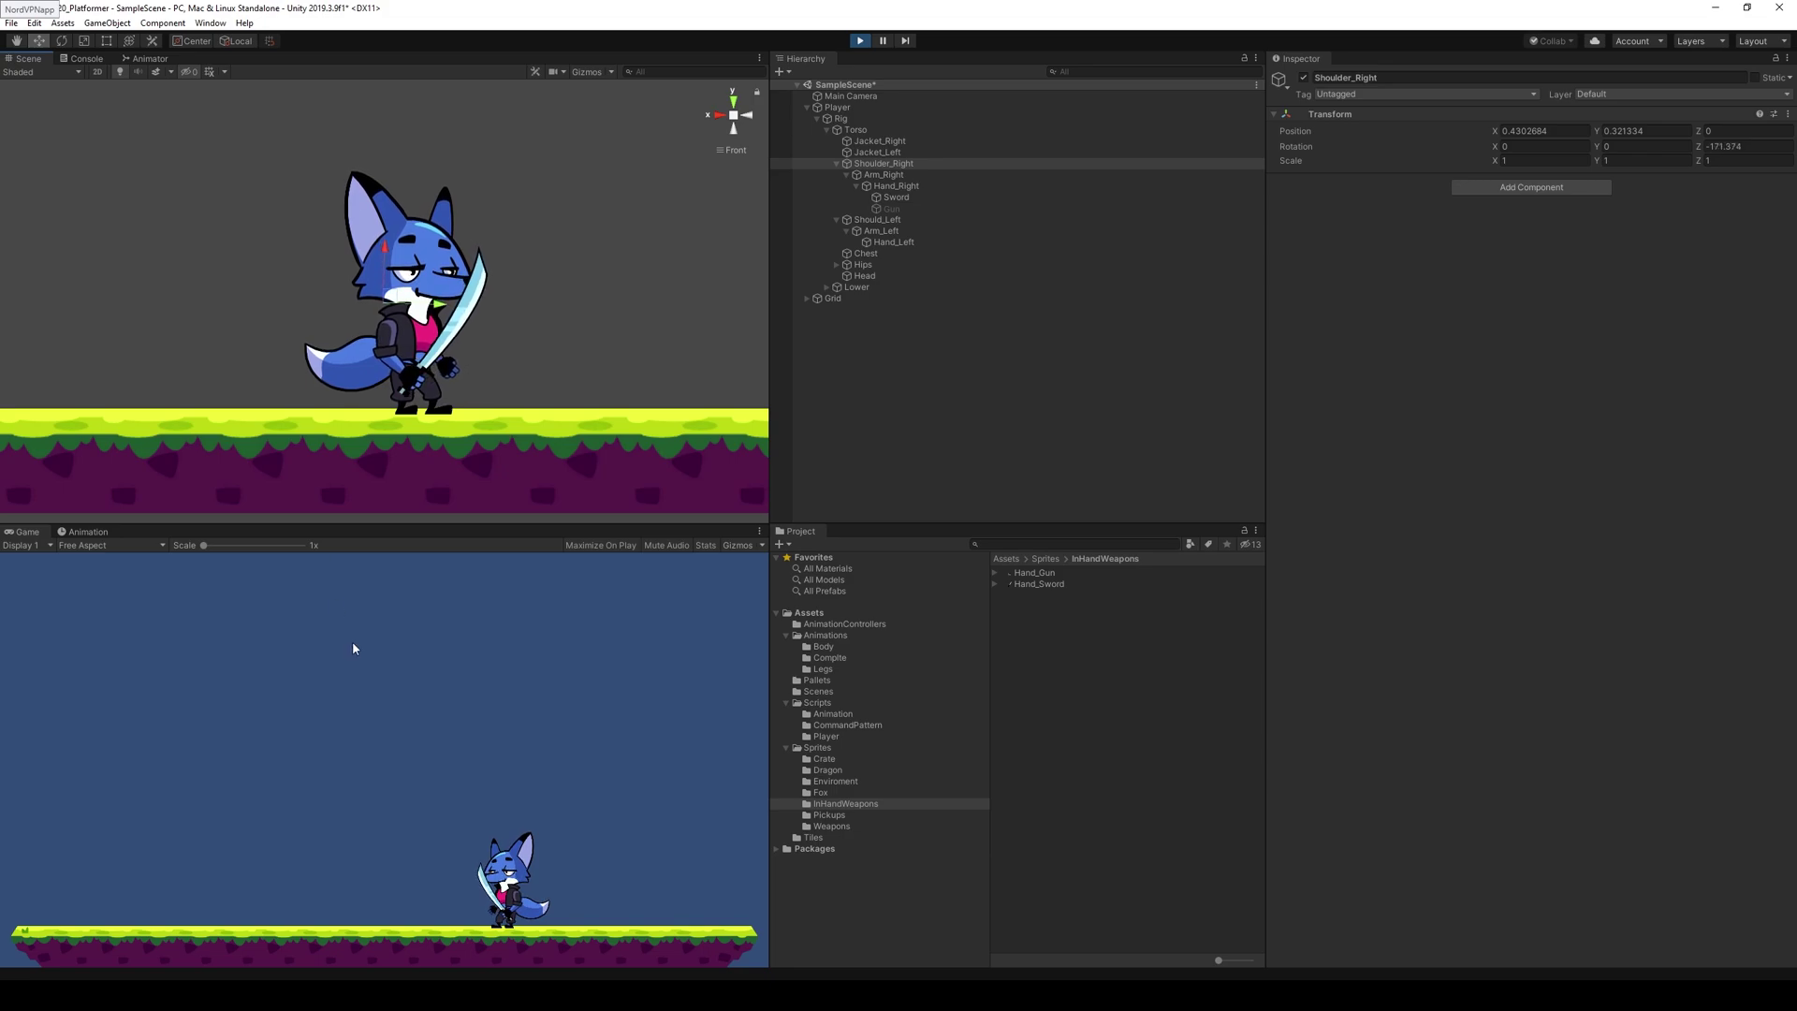
- Turn the fox left, switch to the gun, walk, and cycle through weapons 2, 1 and 2
{"action": "key", "text": "Left"}
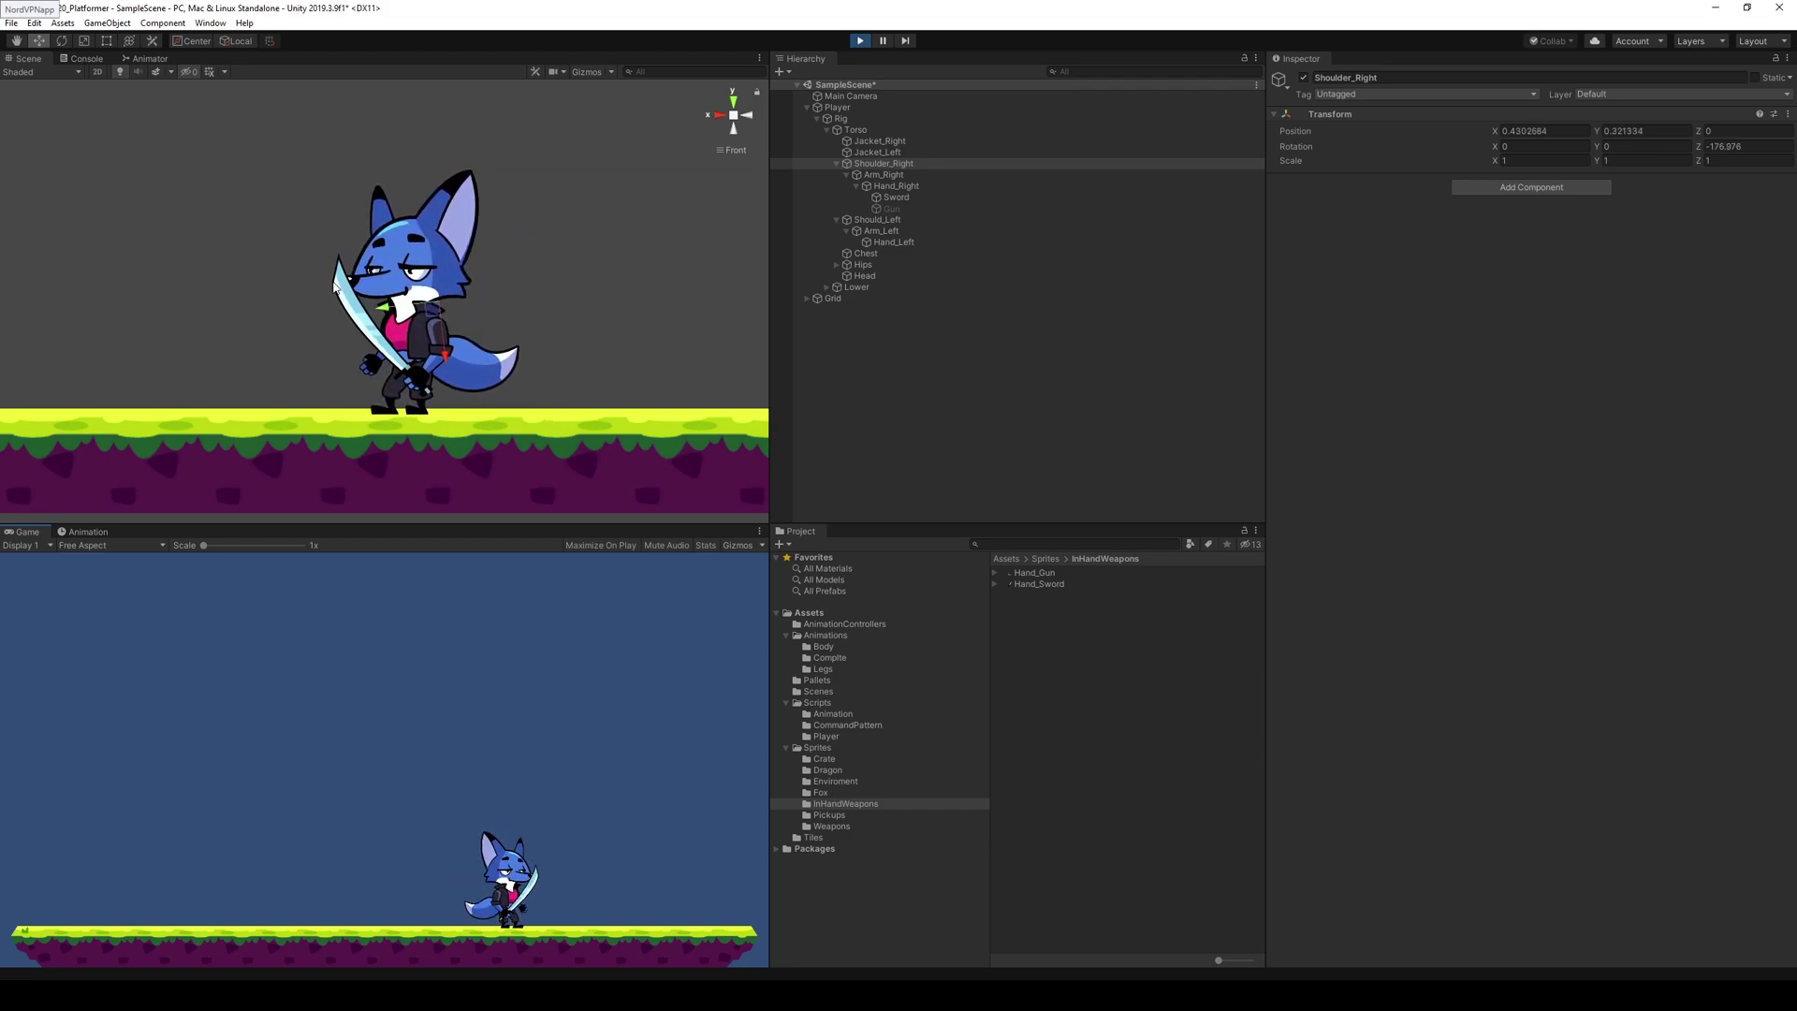
{"action": "key", "text": "3"}
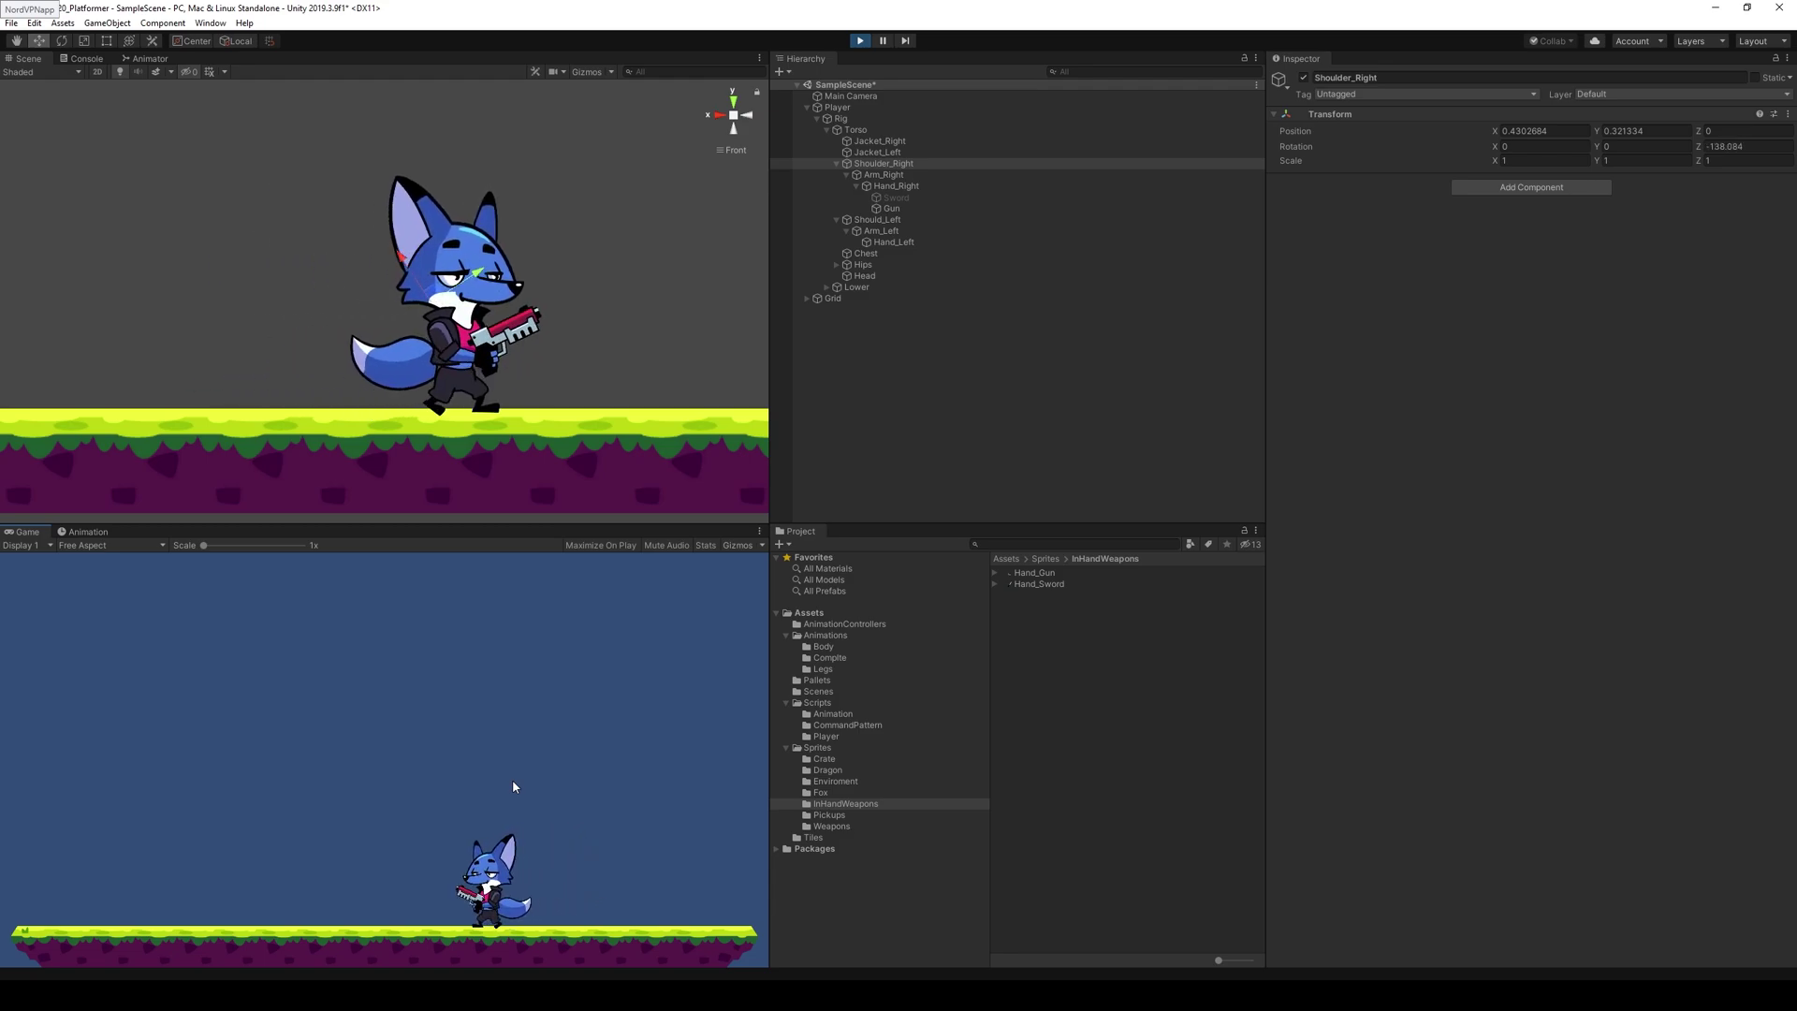
{"action": "key", "text": "d"}
{"action": "key", "text": "2"}
{"action": "key", "text": "1"}
{"action": "key", "text": "2"}
{"action": "key", "text": "d"}
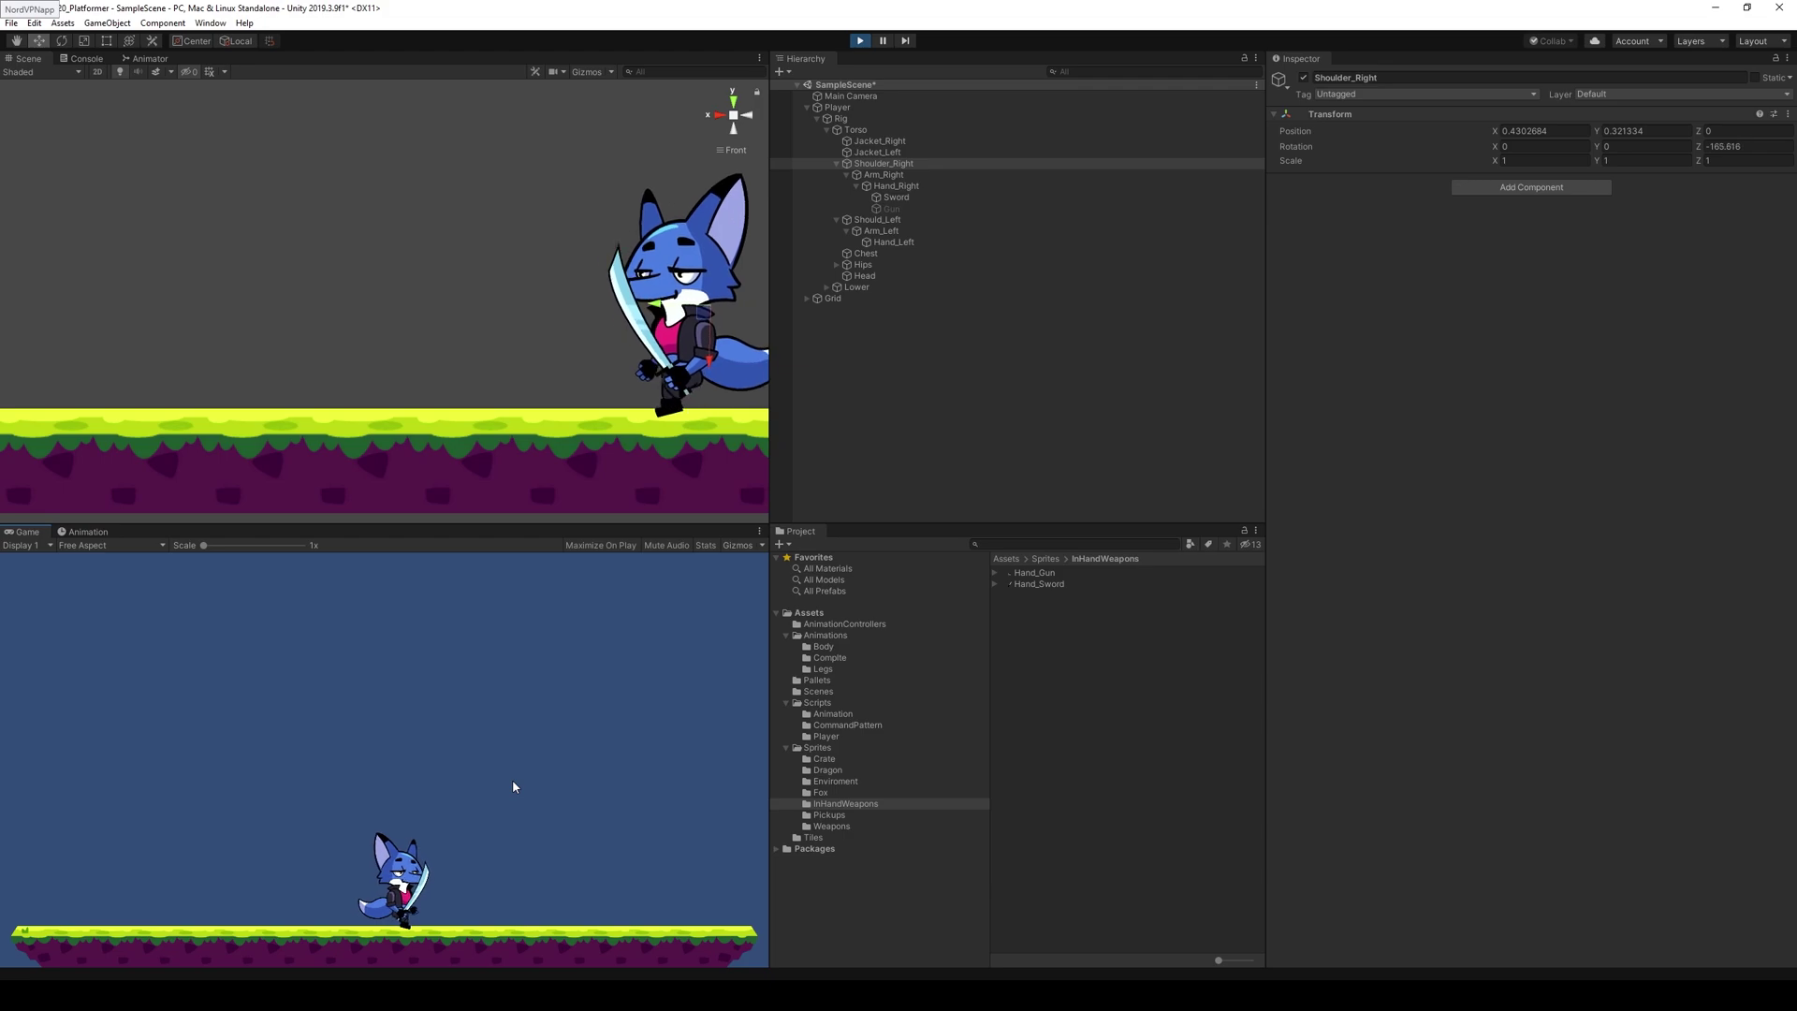
- Switch to gun then sword, swing the sword, and switch to empty hands while walking left and right
{"action": "key", "text": "1"}
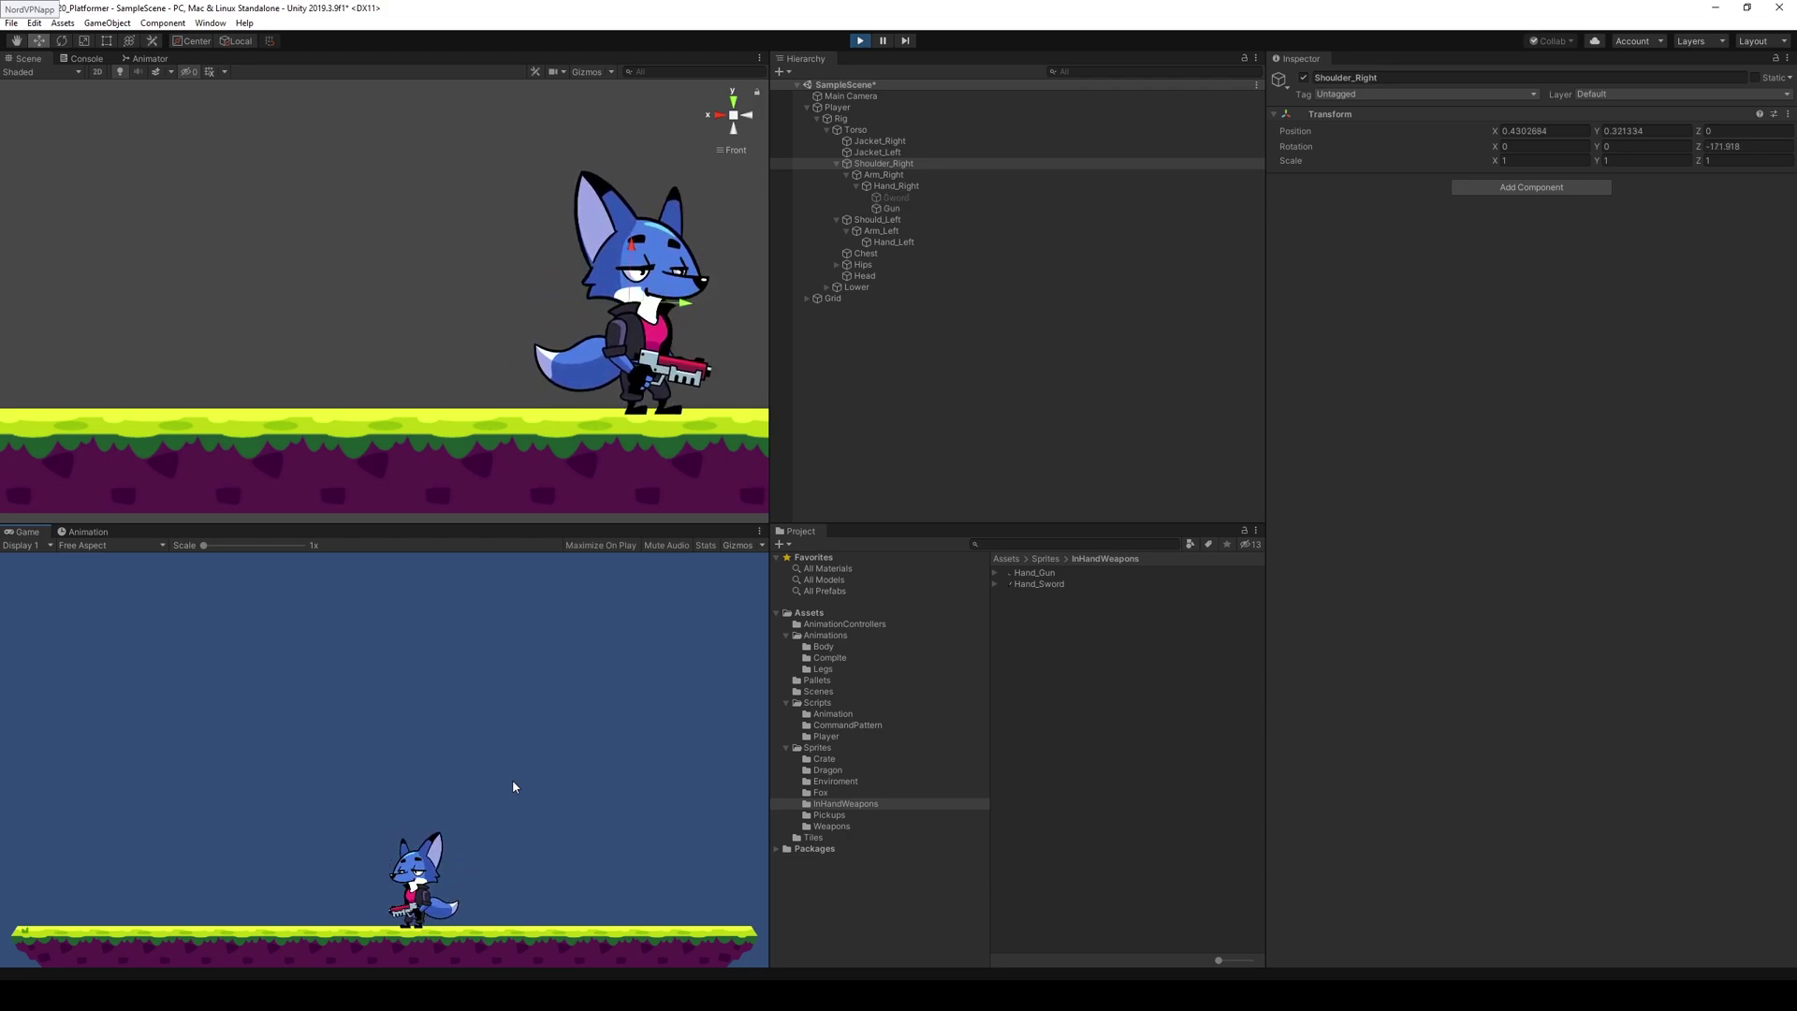
{"action": "key", "text": "2"}
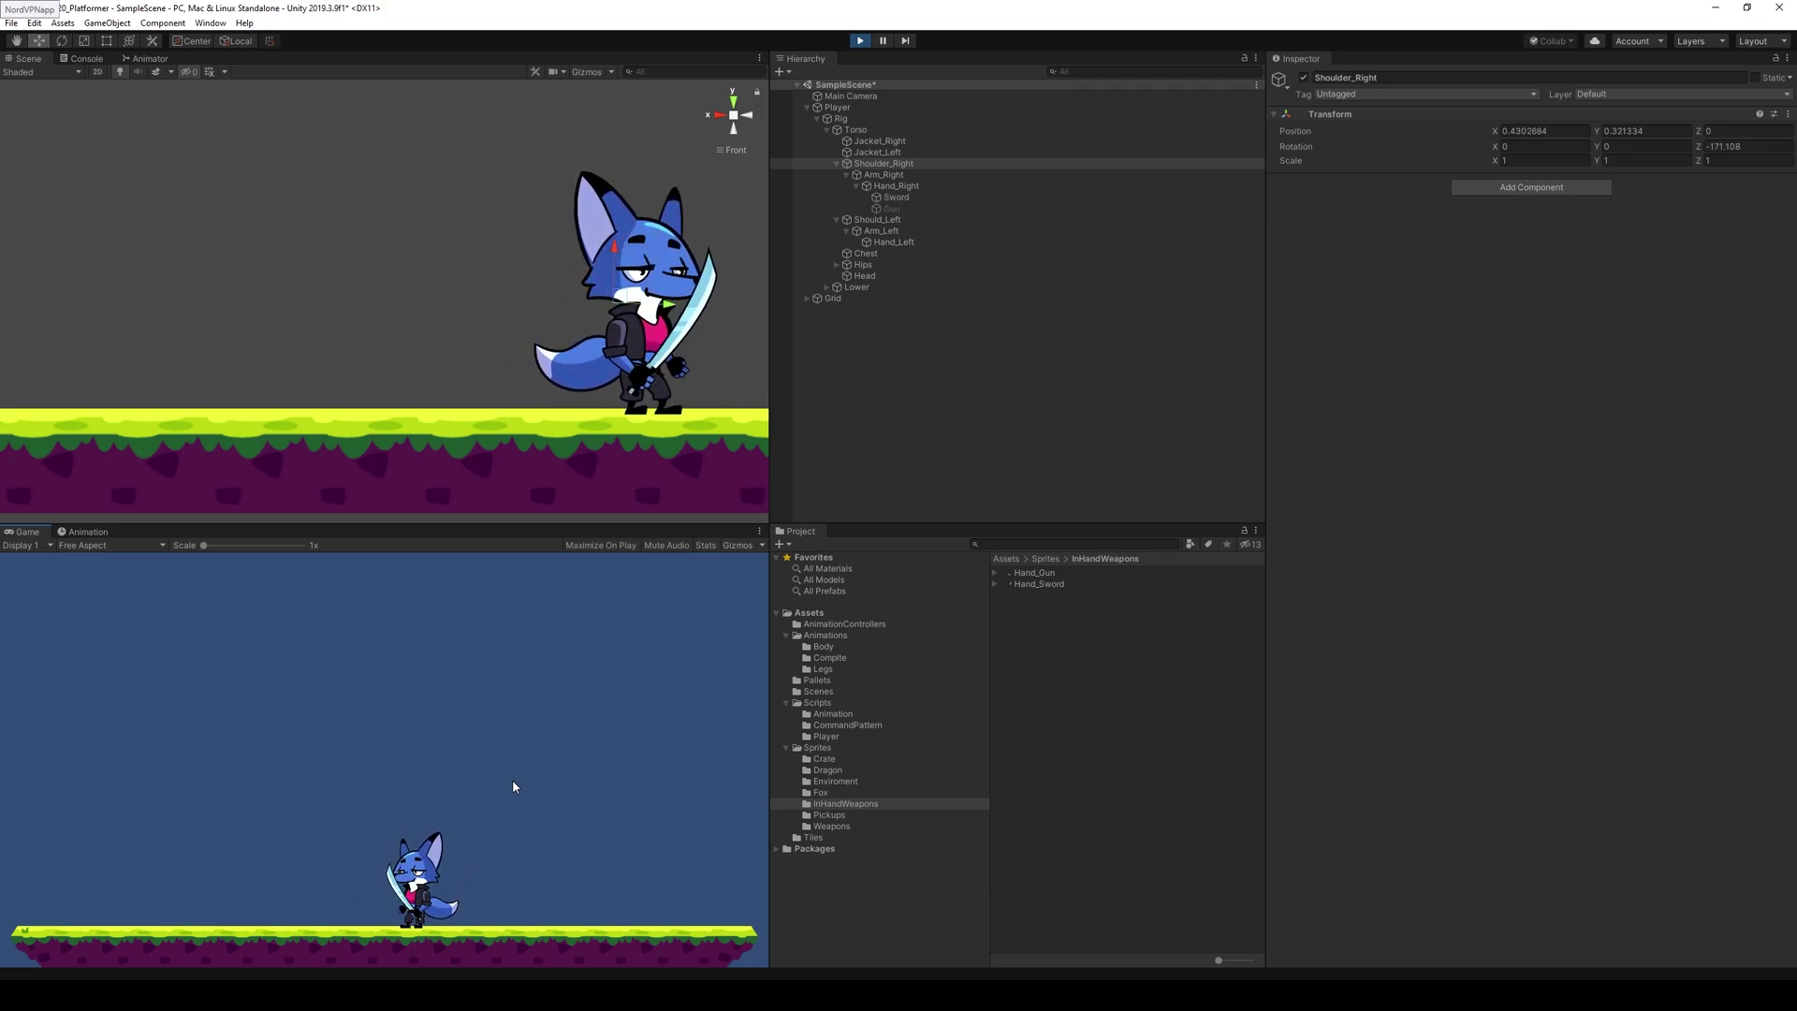
{"action": "left_click", "coordinate": [513, 779]}
{"action": "key", "text": "d"}
{"action": "key", "text": "3"}
{"action": "key", "text": "a"}
{"action": "key", "text": "a"}
{"action": "key", "text": "d"}
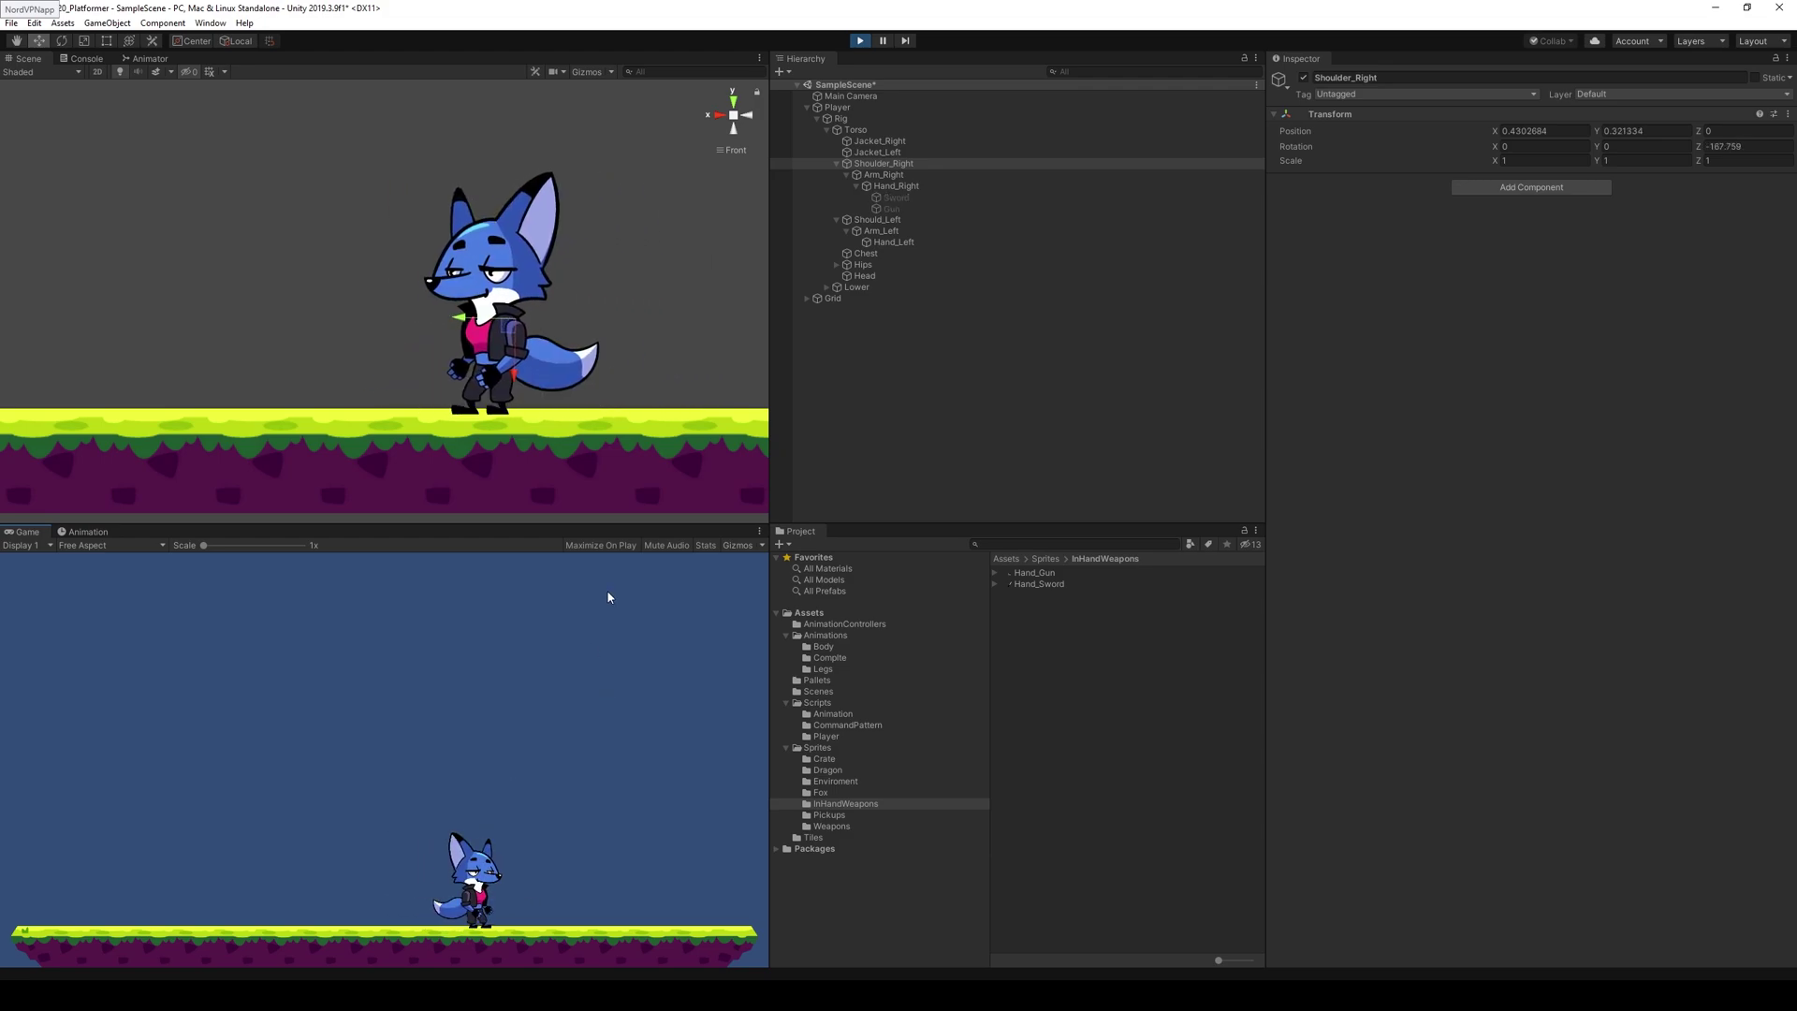